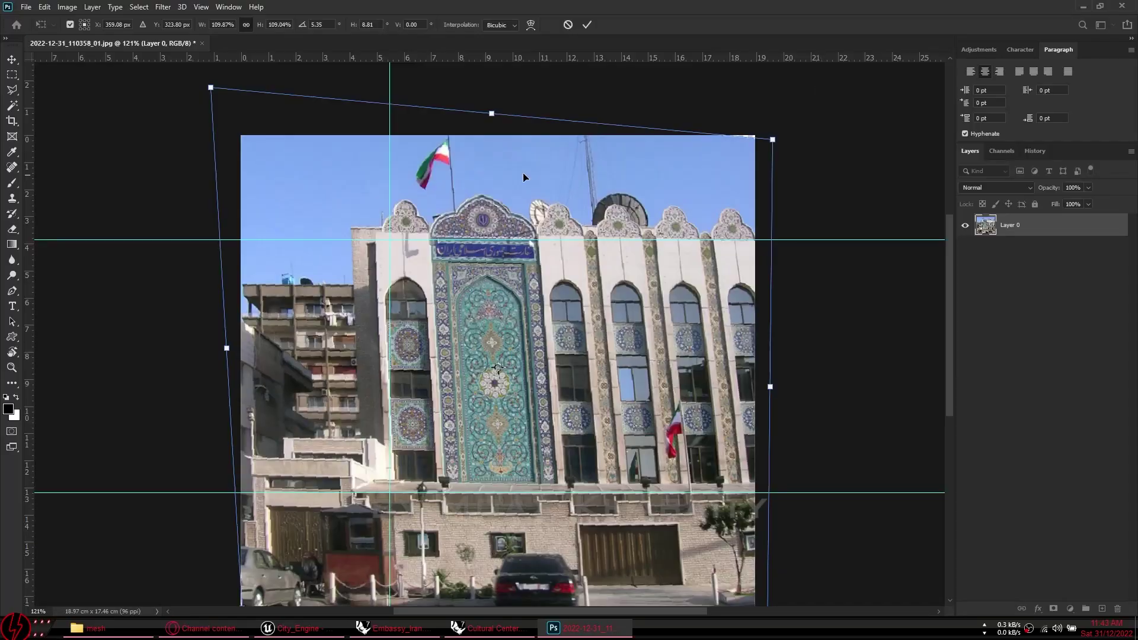
Distort the photo's corners to correct the embassy facade's perspective against the guides.
{"action": "left_click_drag", "start_coordinate": [211, 87], "coordinate": [248, 114]}
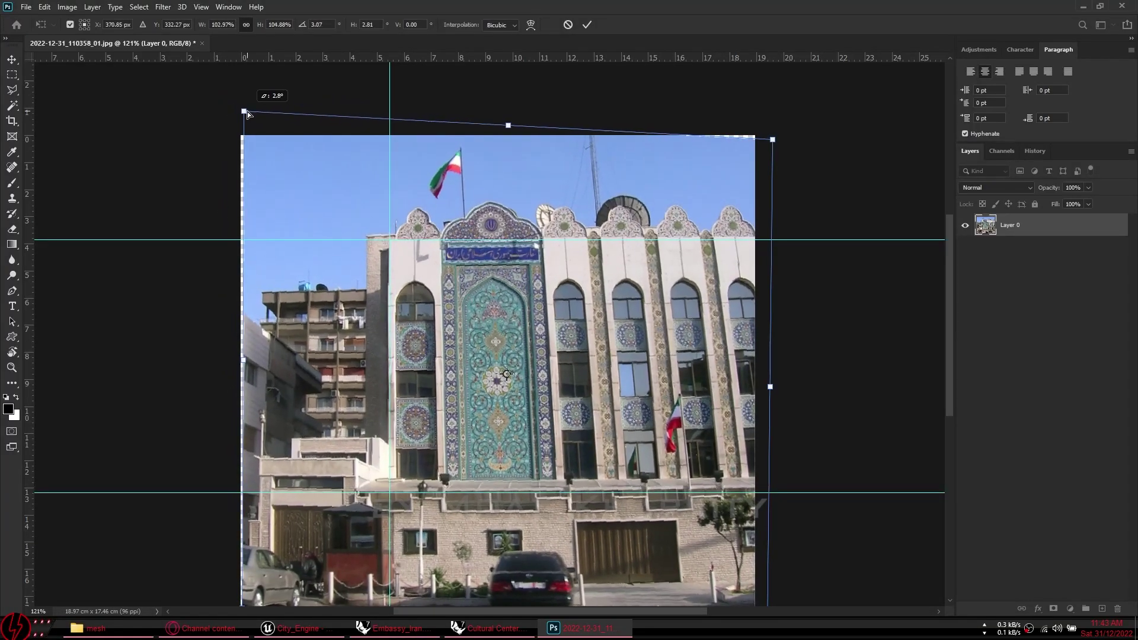
{"action": "left_click_drag", "start_coordinate": [772, 139], "coordinate": [768, 146]}
{"action": "scroll", "coordinate": [771, 564], "scroll_direction": "down", "scroll_amount": 2}
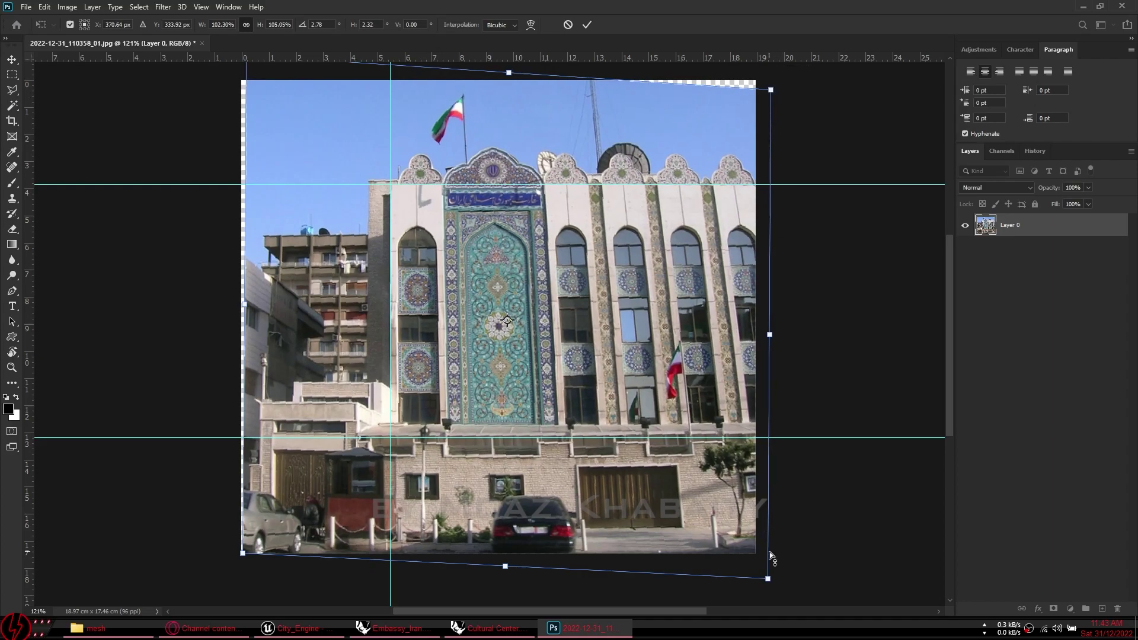
{"action": "left_click_drag", "start_coordinate": [768, 578], "coordinate": [724, 580]}
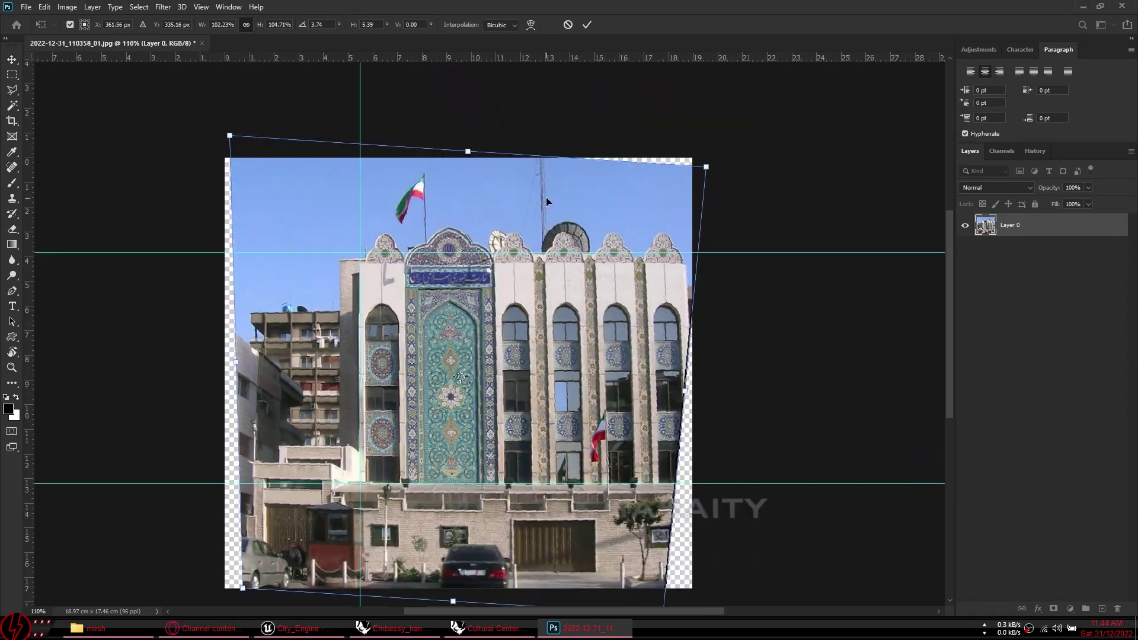
{"action": "scroll", "coordinate": [738, 160], "scroll_direction": "up", "scroll_amount": 1, "text": "alt"}
{"action": "left_click_drag", "start_coordinate": [739, 160], "coordinate": [742, 153]}
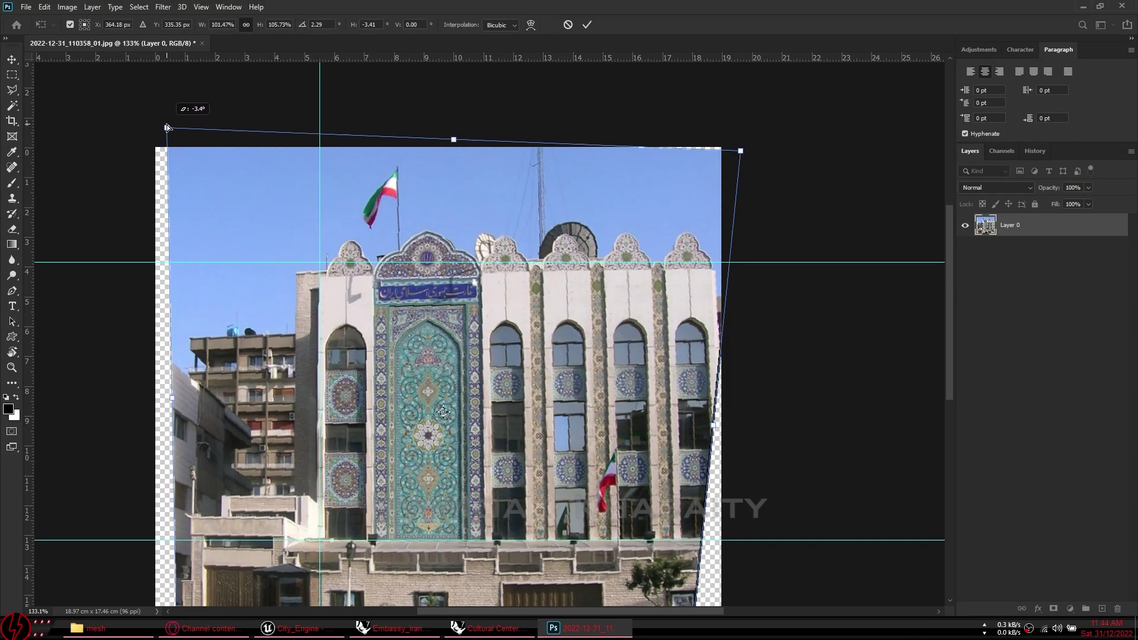
{"action": "left_click_drag", "start_coordinate": [164, 118], "coordinate": [156, 91]}
{"action": "scroll", "coordinate": [665, 203], "scroll_direction": "up", "scroll_amount": 1, "text": "alt"}
{"action": "left_click_drag", "start_coordinate": [666, 204], "coordinate": [686, 177]}
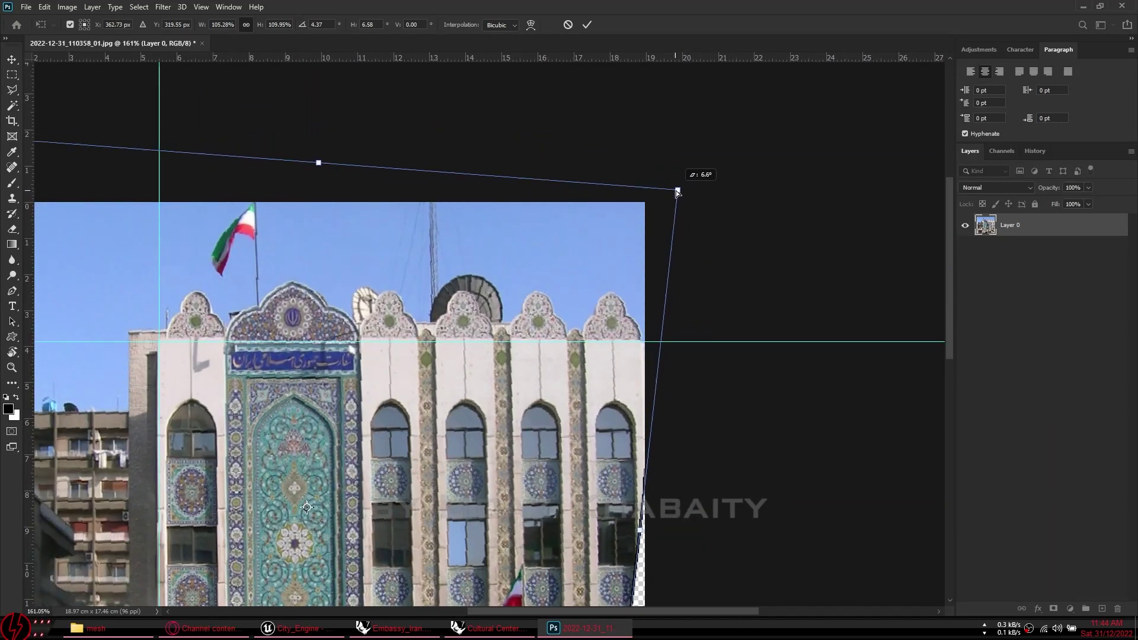
{"action": "scroll", "coordinate": [468, 392], "scroll_direction": "down", "scroll_amount": 3, "text": "alt"}
{"action": "scroll", "coordinate": [469, 392], "scroll_direction": "up", "scroll_amount": 1, "text": "alt"}
Fine-tune the top edge and corners until the facade is square, about 106% by 110%.
{"action": "left_click_drag", "start_coordinate": [449, 160], "coordinate": [446, 165]}
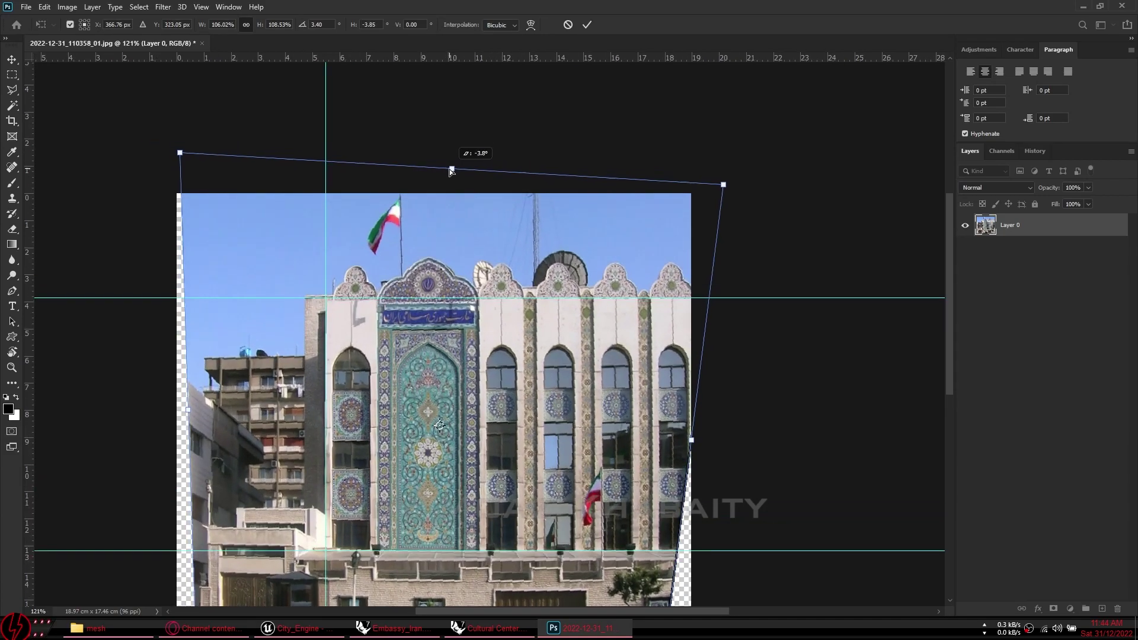
{"action": "left_click_drag", "start_coordinate": [724, 182], "coordinate": [719, 183]}
{"action": "scroll", "coordinate": [414, 268], "scroll_direction": "up", "scroll_amount": 1, "text": "alt"}
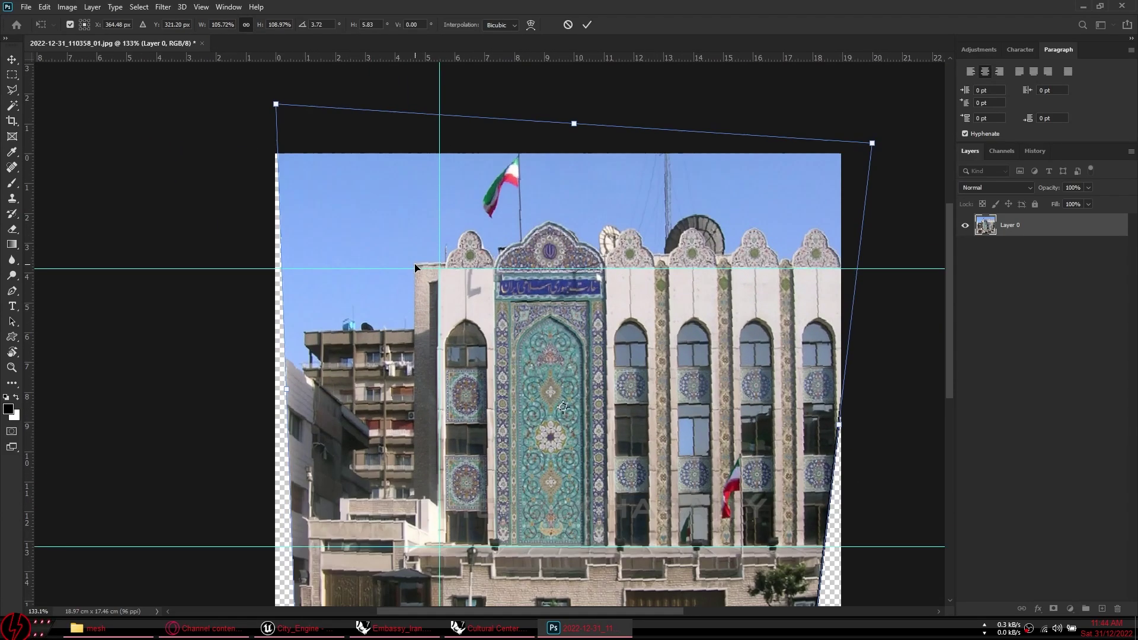
{"action": "scroll", "coordinate": [415, 268], "scroll_direction": "down", "scroll_amount": 1, "text": "alt"}
{"action": "scroll", "coordinate": [345, 509], "scroll_direction": "up", "scroll_amount": 1, "text": "alt"}
{"action": "left_click_drag", "start_coordinate": [345, 509], "coordinate": [344, 512]}
{"action": "scroll", "coordinate": [432, 155], "scroll_direction": "up", "scroll_amount": 5}
{"action": "scroll", "coordinate": [432, 155], "scroll_direction": "up", "scroll_amount": 1, "text": "alt"}
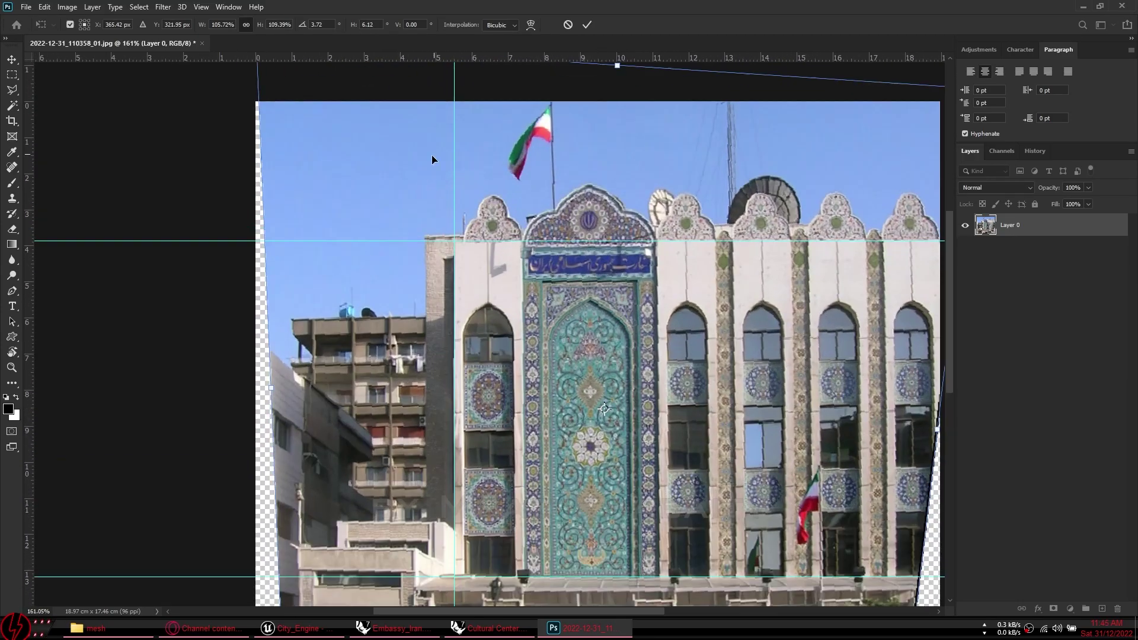
{"action": "scroll", "coordinate": [432, 155], "scroll_direction": "down", "scroll_amount": 1, "text": "alt"}
{"action": "left_click_drag", "start_coordinate": [320, 147], "coordinate": [319, 146]}
{"action": "scroll", "coordinate": [657, 275], "scroll_direction": "down", "scroll_amount": 3, "text": "alt"}
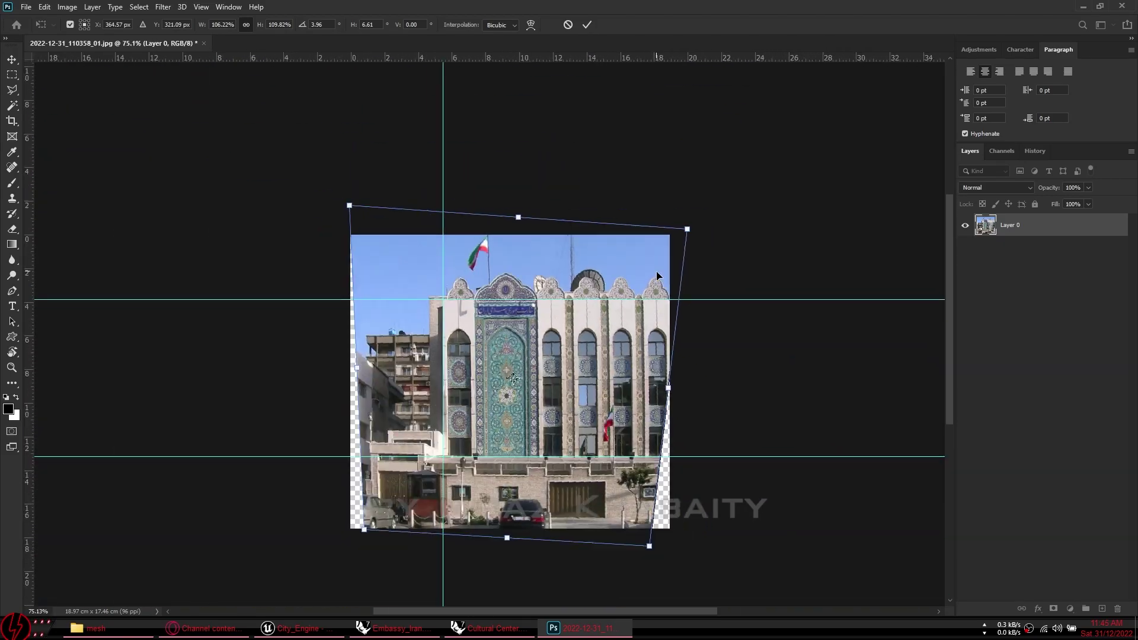
{"action": "scroll", "coordinate": [652, 516], "scroll_direction": "up", "scroll_amount": 2, "text": "alt"}
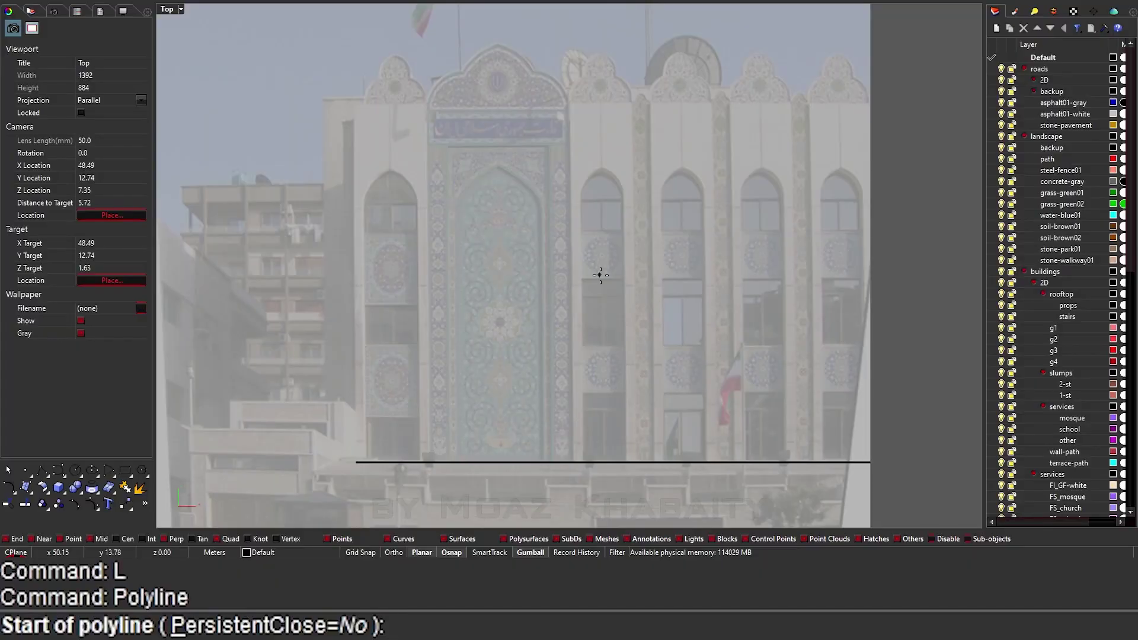
Cancel an unfinished line at the bottom floor line and clear the selection.
{"action": "scroll", "coordinate": [401, 432], "scroll_direction": "down", "scroll_amount": 1}
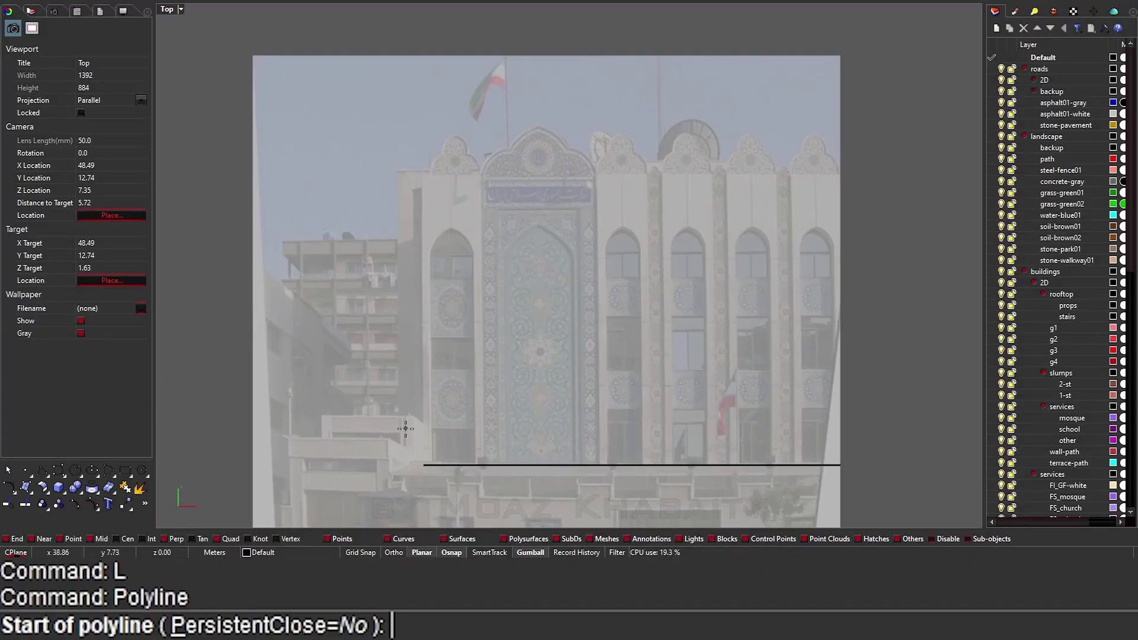
{"action": "scroll", "coordinate": [445, 468], "scroll_direction": "up", "scroll_amount": 1}
{"action": "left_click", "coordinate": [444, 468]}
{"action": "scroll", "coordinate": [439, 228], "scroll_direction": "up", "scroll_amount": 1}
{"action": "scroll", "coordinate": [466, 419], "scroll_direction": "down", "scroll_amount": 1}
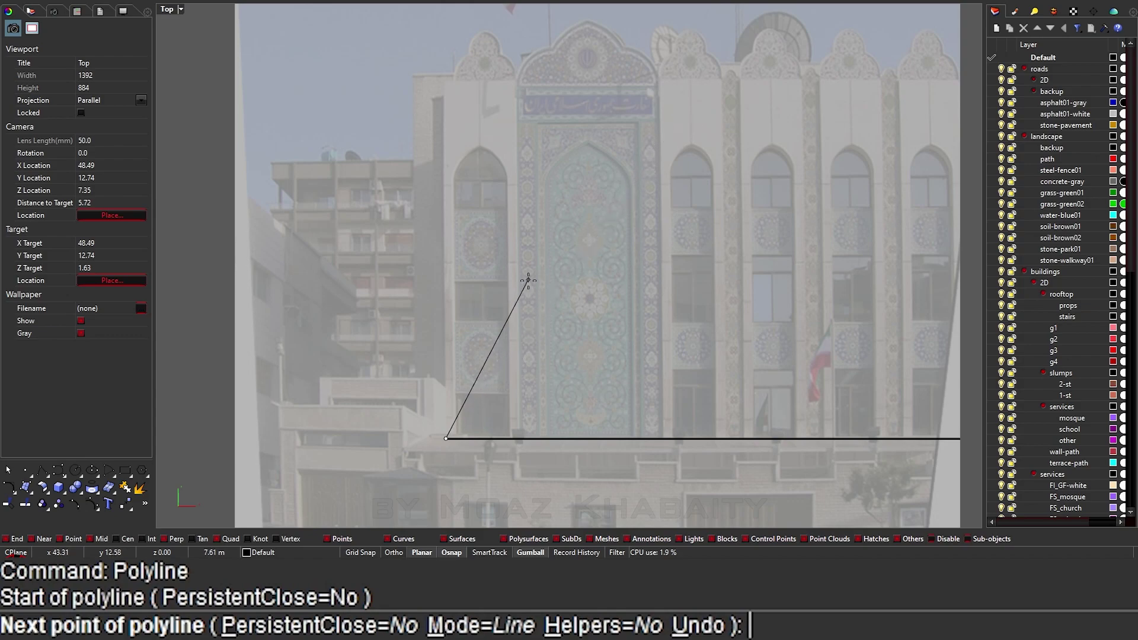
{"action": "key", "text": "Return"}
{"action": "left_click", "coordinate": [485, 438]}
{"action": "key", "text": "Escape"}
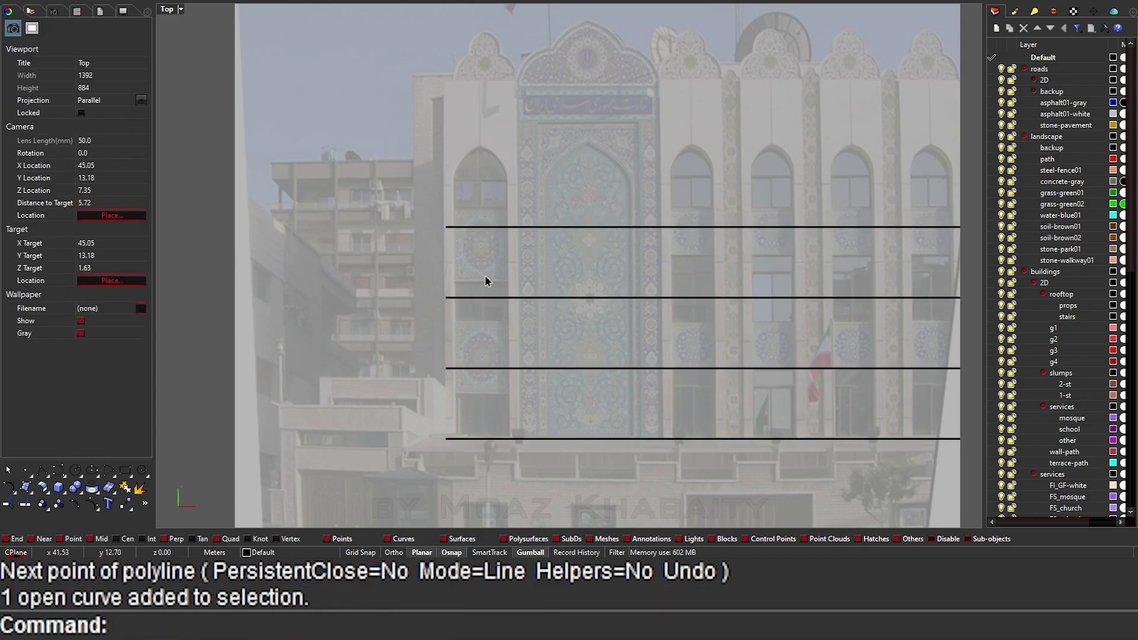
Isolate the top horizontal floor line and undo its last move.
{"action": "scroll", "coordinate": [485, 275], "scroll_direction": "down", "scroll_amount": 1}
{"action": "left_click_drag", "start_coordinate": [877, 213], "coordinate": [661, 254]}
{"action": "left_click", "coordinate": [579, 310], "text": "ctrl"}
{"action": "left_click", "coordinate": [592, 255], "text": "ctrl"}
{"action": "key", "text": "Escape"}
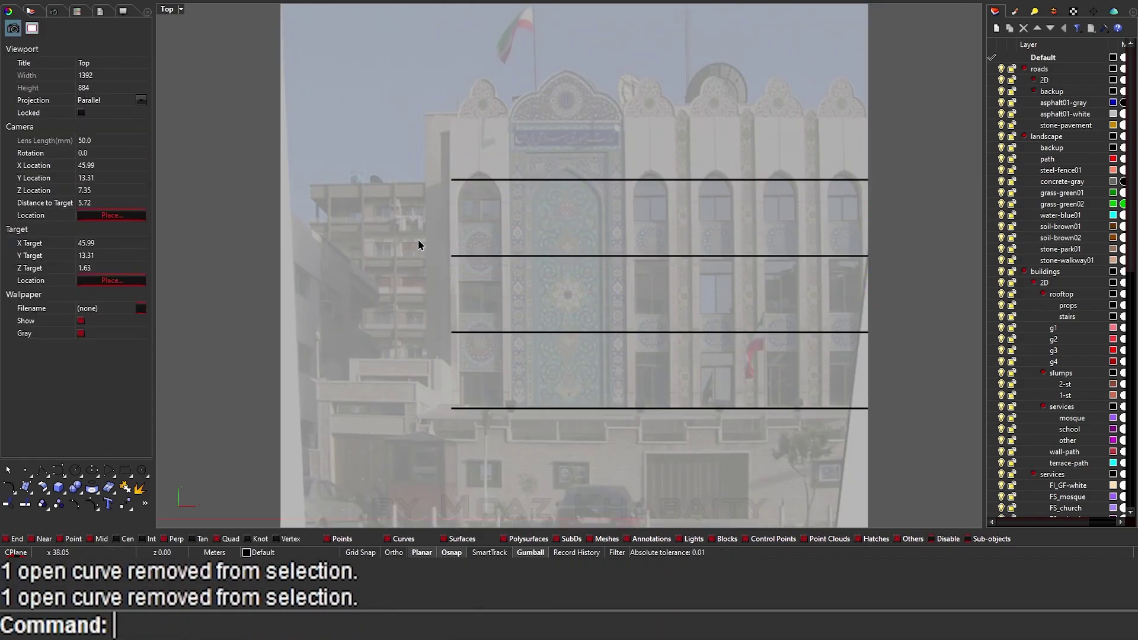
{"action": "scroll", "coordinate": [435, 297], "scroll_direction": "down", "scroll_amount": 1}
{"action": "scroll", "coordinate": [511, 221], "scroll_direction": "up", "scroll_amount": 2}
{"action": "right_click_drag", "start_coordinate": [510, 221], "coordinate": [451, 295]}
{"action": "left_click", "coordinate": [622, 248]}
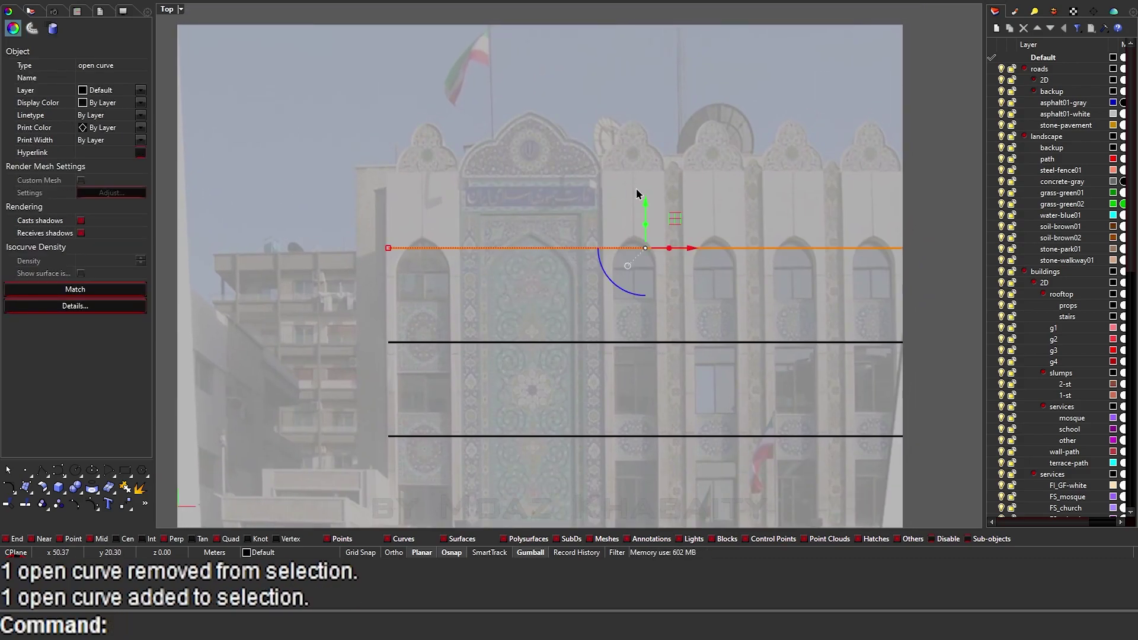
{"action": "key", "text": "ctrl+z"}
{"action": "scroll", "coordinate": [401, 248], "scroll_direction": "down", "scroll_amount": 2}
{"action": "scroll", "coordinate": [449, 241], "scroll_direction": "up", "scroll_amount": 1}
{"action": "scroll", "coordinate": [422, 343], "scroll_direction": "up", "scroll_amount": 1}
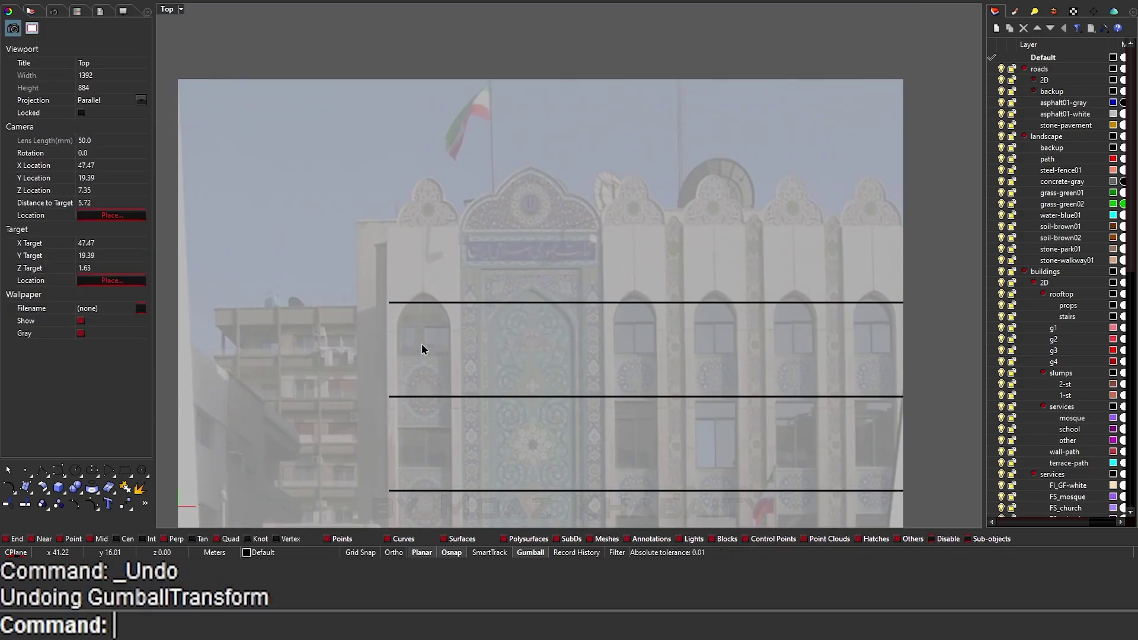
{"action": "scroll", "coordinate": [432, 327], "scroll_direction": "down", "scroll_amount": 2}
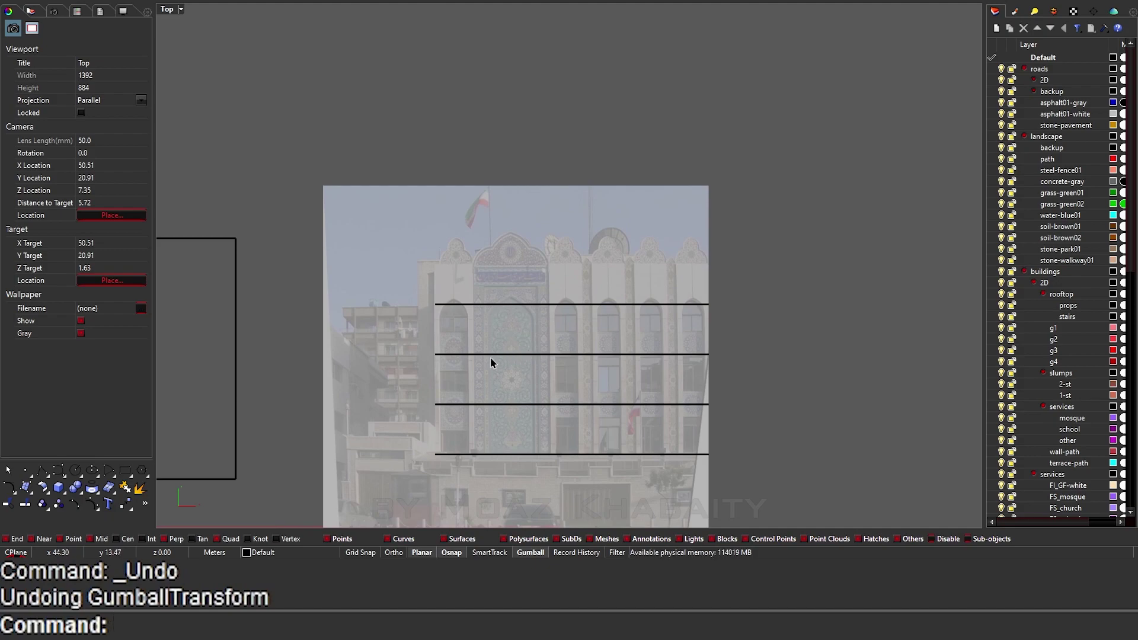
Undo and redo the move of the three copied floor lines, then deselect them.
{"action": "left_click_drag", "start_coordinate": [729, 308], "coordinate": [503, 375]}
{"action": "left_click", "coordinate": [454, 422], "text": "ctrl"}
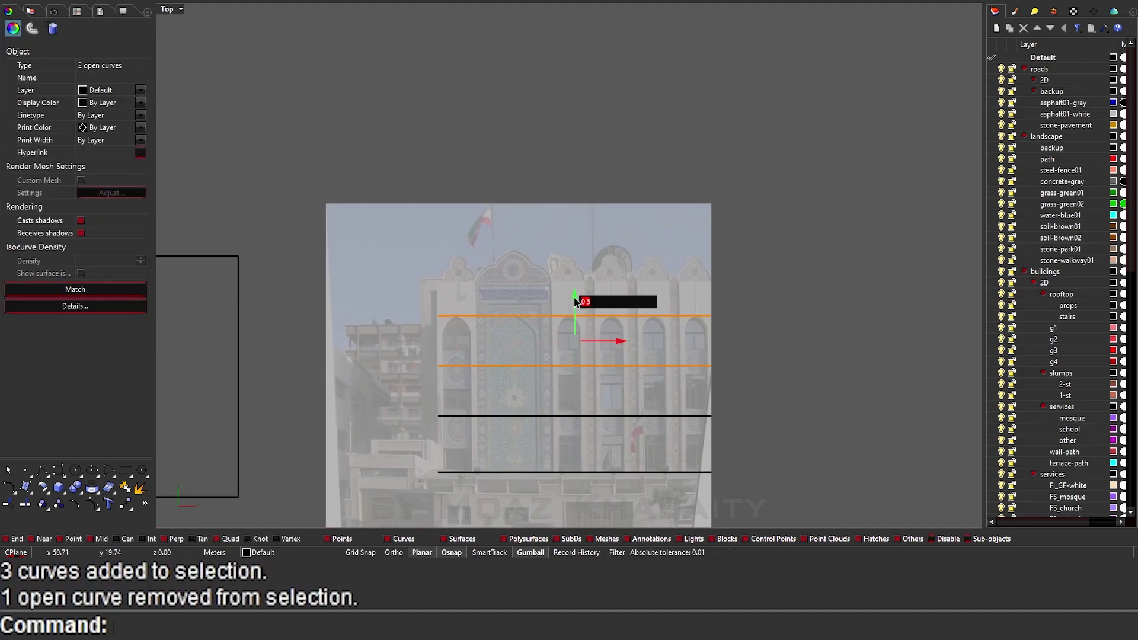
{"action": "left_click", "coordinate": [454, 372], "text": "ctrl"}
{"action": "left_click", "coordinate": [453, 322], "text": "ctrl"}
{"action": "scroll", "coordinate": [464, 436], "scroll_direction": "up", "scroll_amount": 2}
{"action": "key", "text": "ctrl+z"}
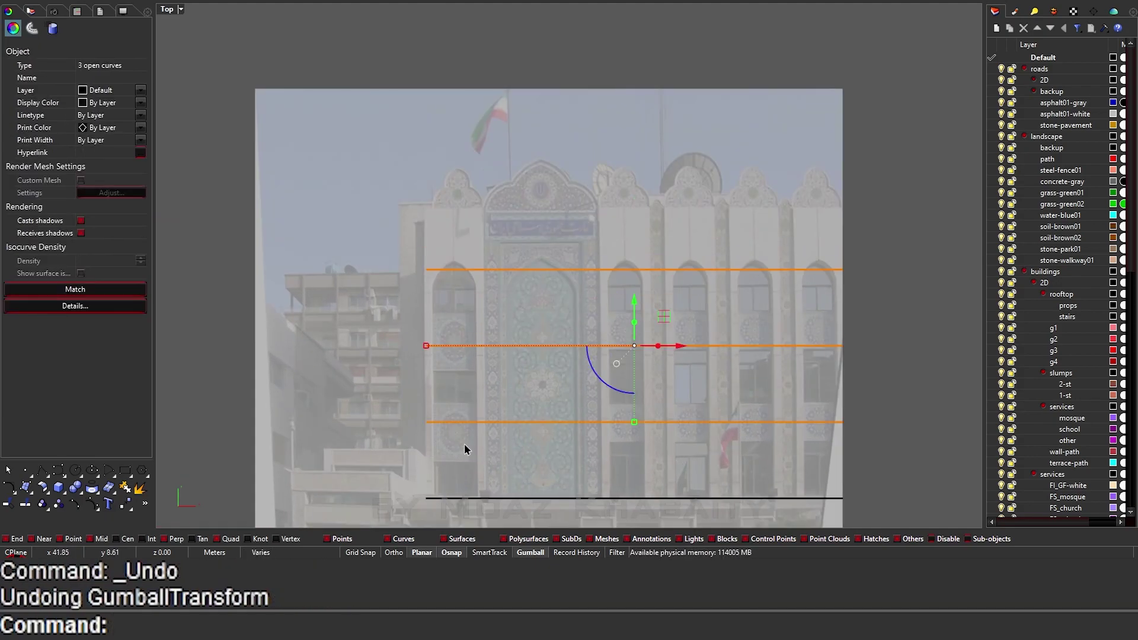
{"action": "key", "text": "ctrl+y"}
{"action": "type", "text": "Z"}
{"action": "key", "text": "Escape"}
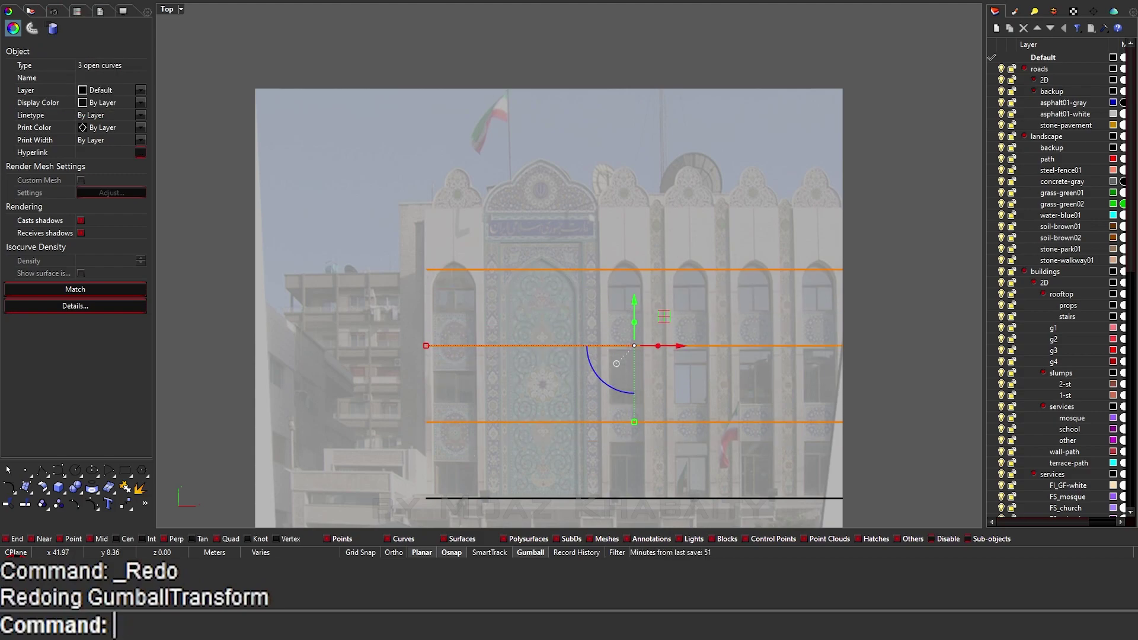
{"action": "key", "text": "Escape"}
{"action": "scroll", "coordinate": [435, 499], "scroll_direction": "up", "scroll_amount": 2}
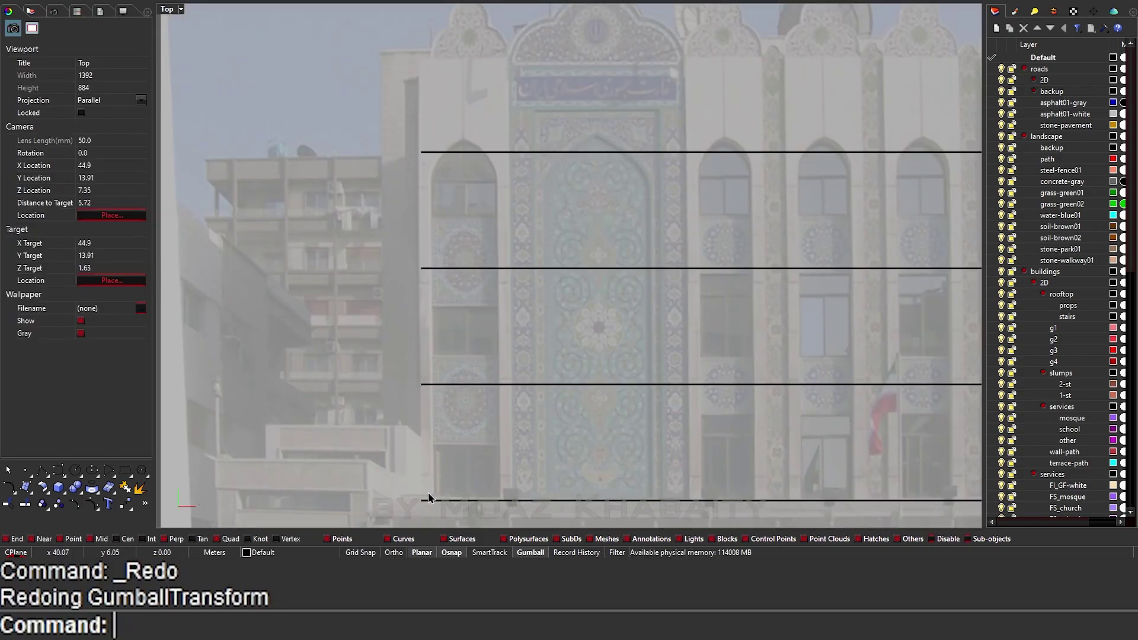
{"action": "scroll", "coordinate": [453, 449], "scroll_direction": "down", "scroll_amount": 2}
{"action": "scroll", "coordinate": [436, 406], "scroll_direction": "up", "scroll_amount": 1}
{"action": "scroll", "coordinate": [451, 415], "scroll_direction": "up", "scroll_amount": 3}
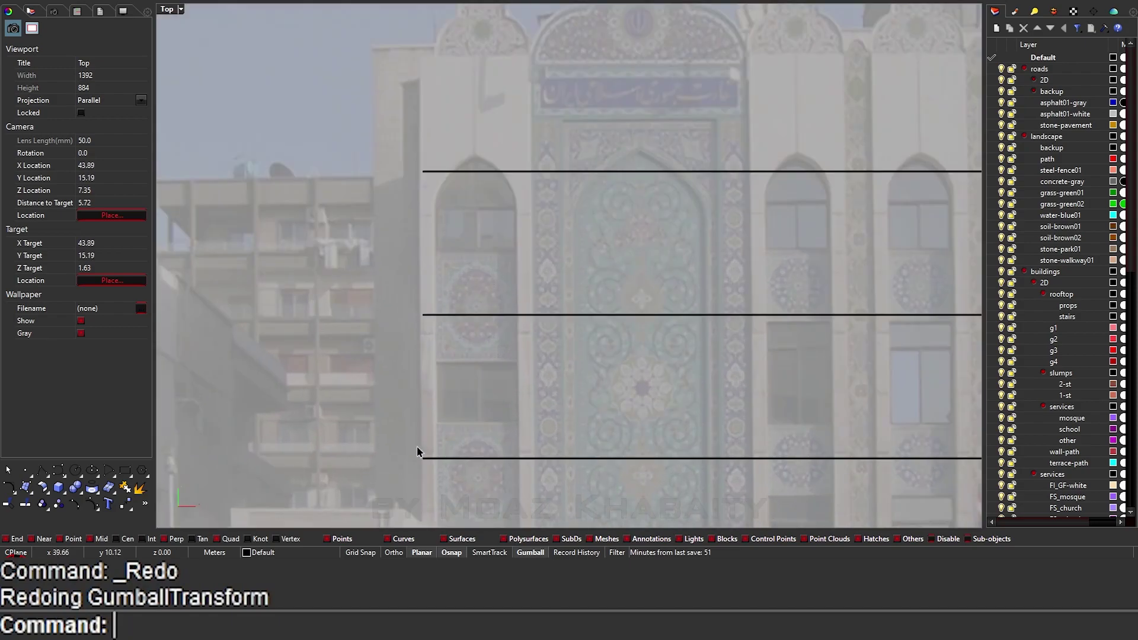
{"action": "scroll", "coordinate": [418, 451], "scroll_direction": "up", "scroll_amount": 2}
Draw a vertical line at the facade's left edge and offset a copy to the right.
{"action": "left_click", "coordinate": [422, 283]}
{"action": "left_click", "coordinate": [422, 458]}
{"action": "key", "text": "Return"}
{"action": "type", "text": "O"}
{"action": "key", "text": "Return"}
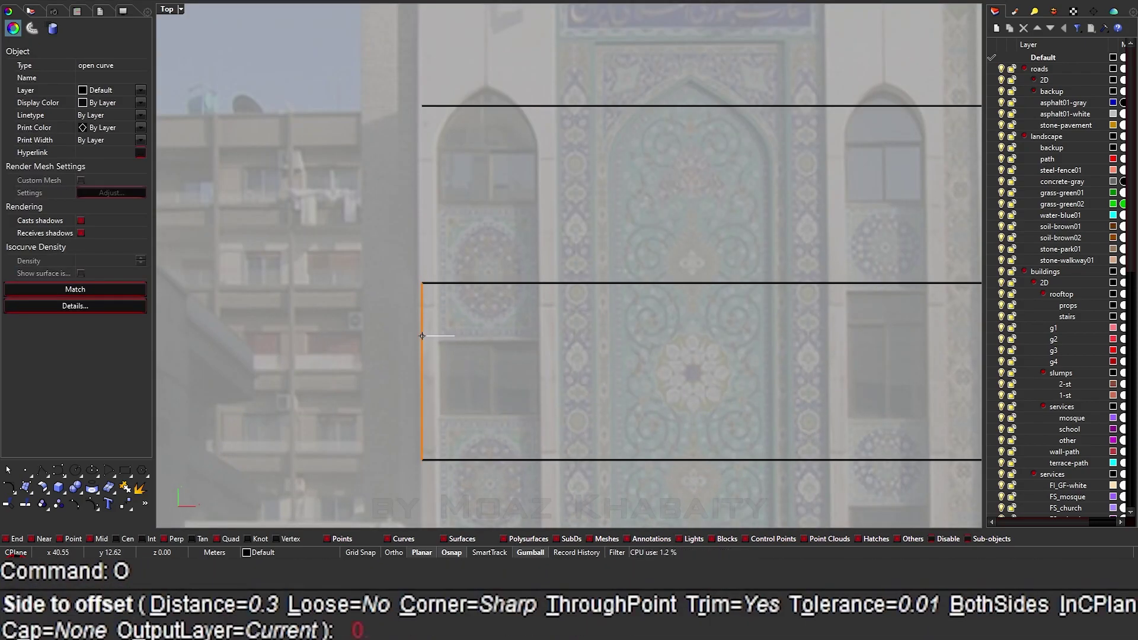
{"action": "key", "text": "Return"}
{"action": "left_click", "coordinate": [435, 336]}
{"action": "key", "text": "Escape"}
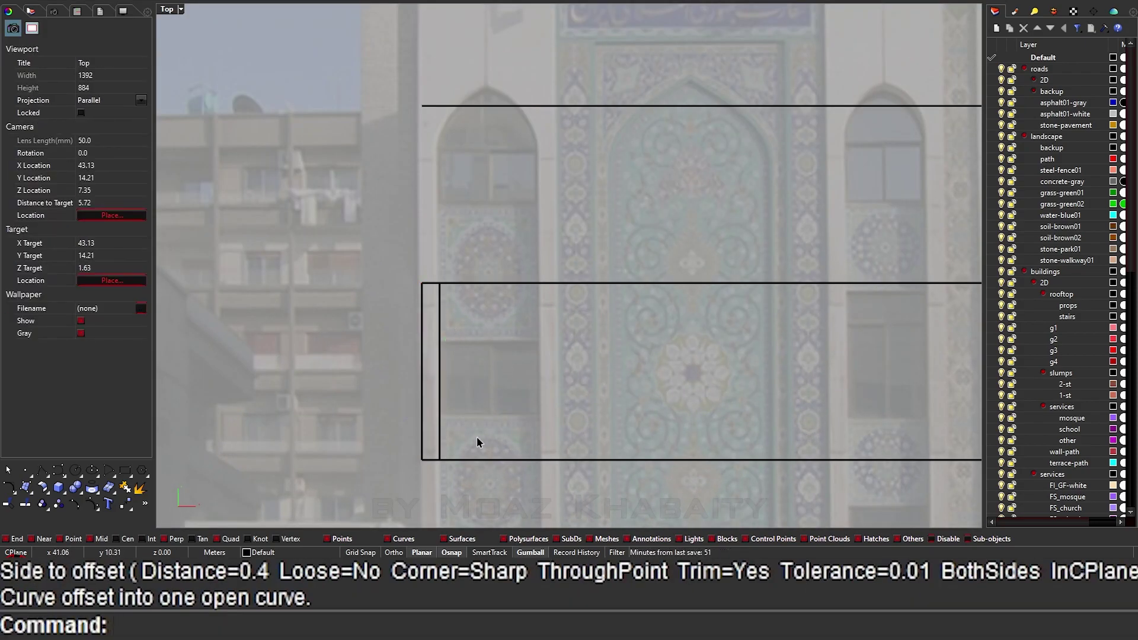
{"action": "left_click", "coordinate": [422, 334]}
Copy the vertical line to the portal's left edge and offset it just inside.
{"action": "key", "text": "Return"}
{"action": "key", "text": "ctrl+z"}
{"action": "left_click_drag", "start_coordinate": [427, 363], "coordinate": [489, 373], "text": "alt"}
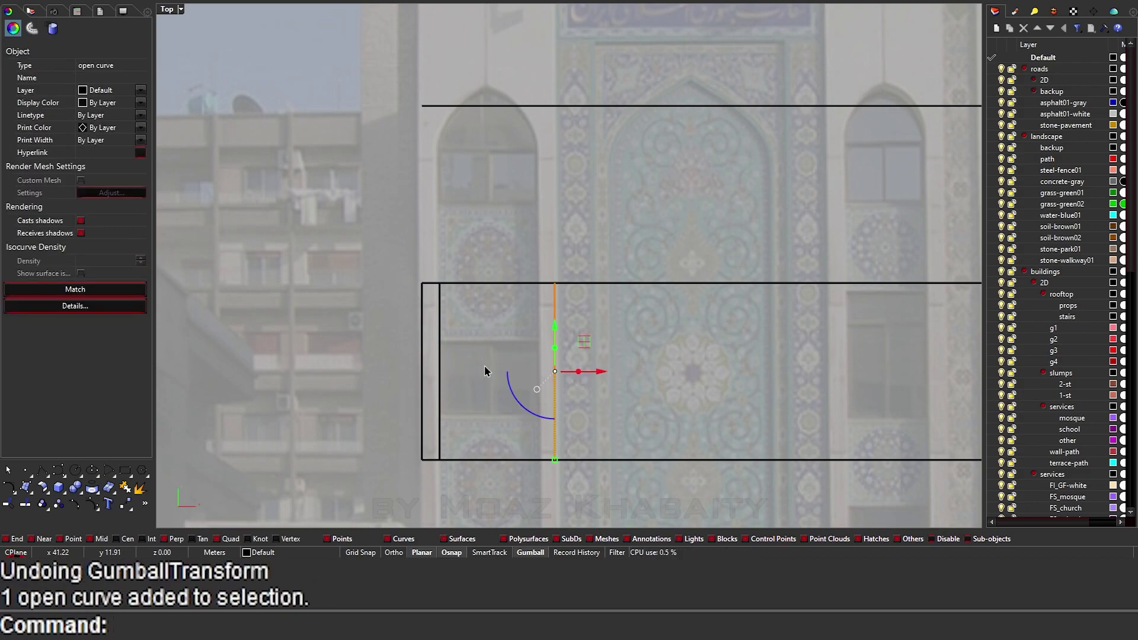
{"action": "type", "text": "O"}
{"action": "key", "text": "Return"}
{"action": "left_click", "coordinate": [538, 373]}
{"action": "type", "text": "L"}
Draw a horizontal line across the left bay, offset it 1 both ways, delete the original.
{"action": "key", "text": "Return"}
{"action": "left_click", "coordinate": [440, 372]}
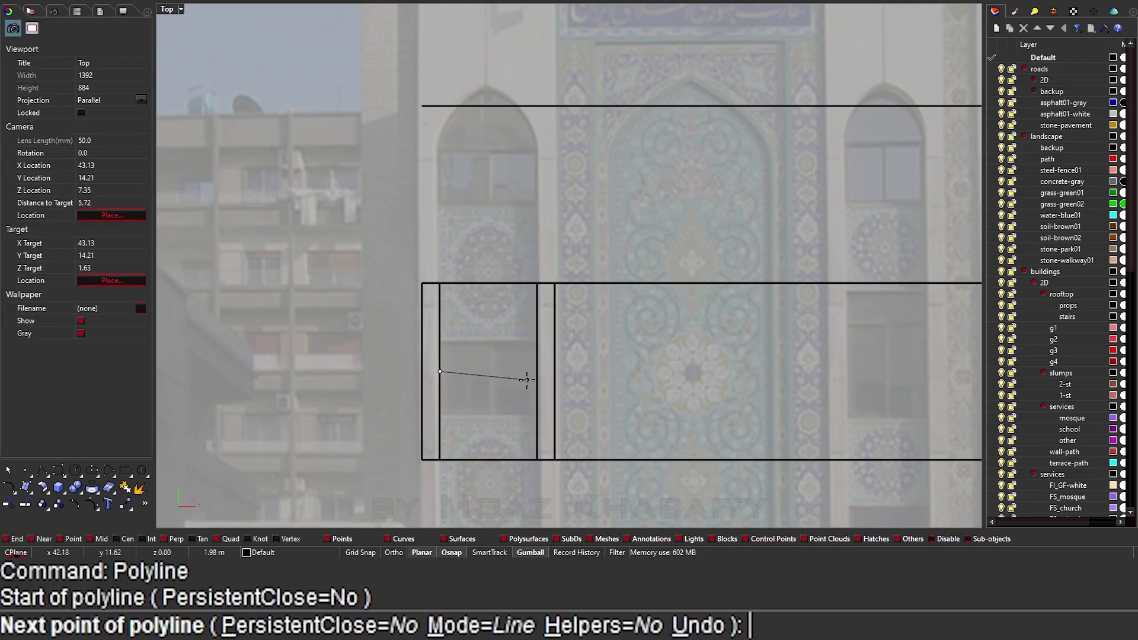
{"action": "left_click", "coordinate": [537, 371]}
{"action": "key", "text": "Return"}
{"action": "type", "text": "O1"}
{"action": "key", "text": "Return"}
{"action": "left_click", "coordinate": [500, 368]}
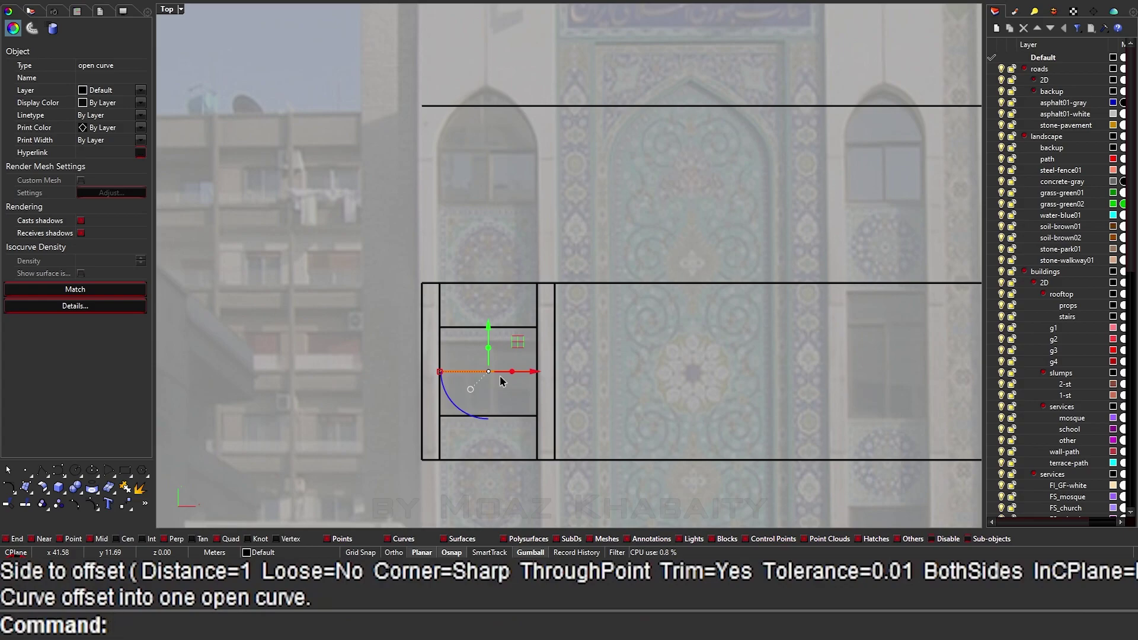
{"action": "key", "text": "Delete"}
Draw a rectangle over the window opening and offset it 0.05 inward as the inner frame.
{"action": "scroll", "coordinate": [495, 364], "scroll_direction": "up", "scroll_amount": 1}
{"action": "scroll", "coordinate": [477, 379], "scroll_direction": "up", "scroll_amount": 1}
{"action": "scroll", "coordinate": [481, 385], "scroll_direction": "up", "scroll_amount": 1}
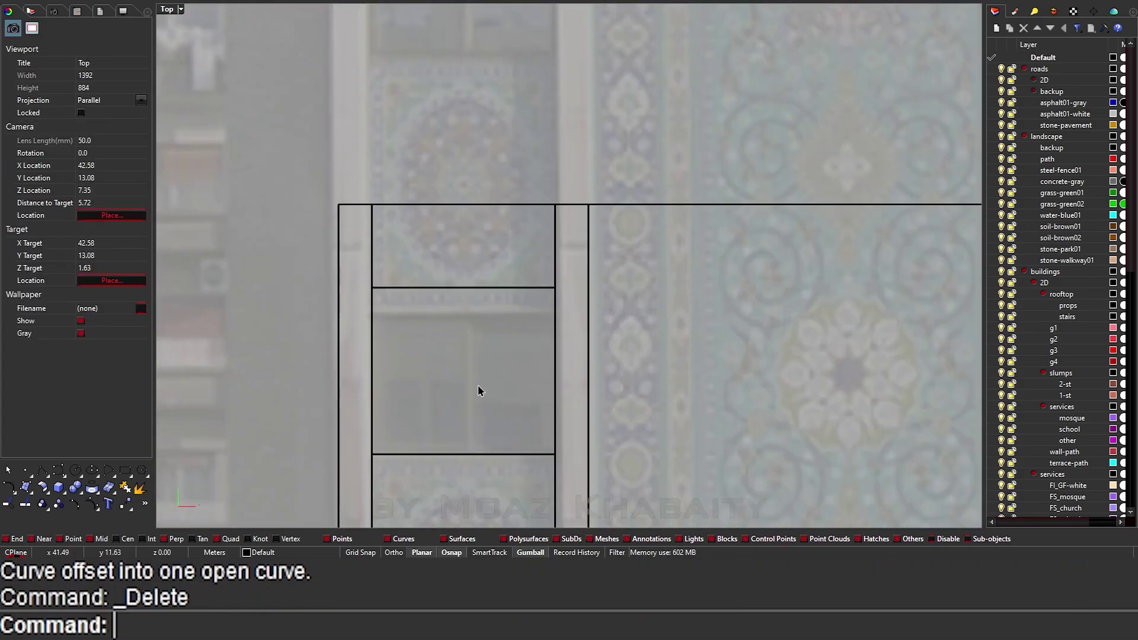
{"action": "type", "text": "rec"}
{"action": "key", "text": "Return"}
{"action": "left_click", "coordinate": [372, 288]}
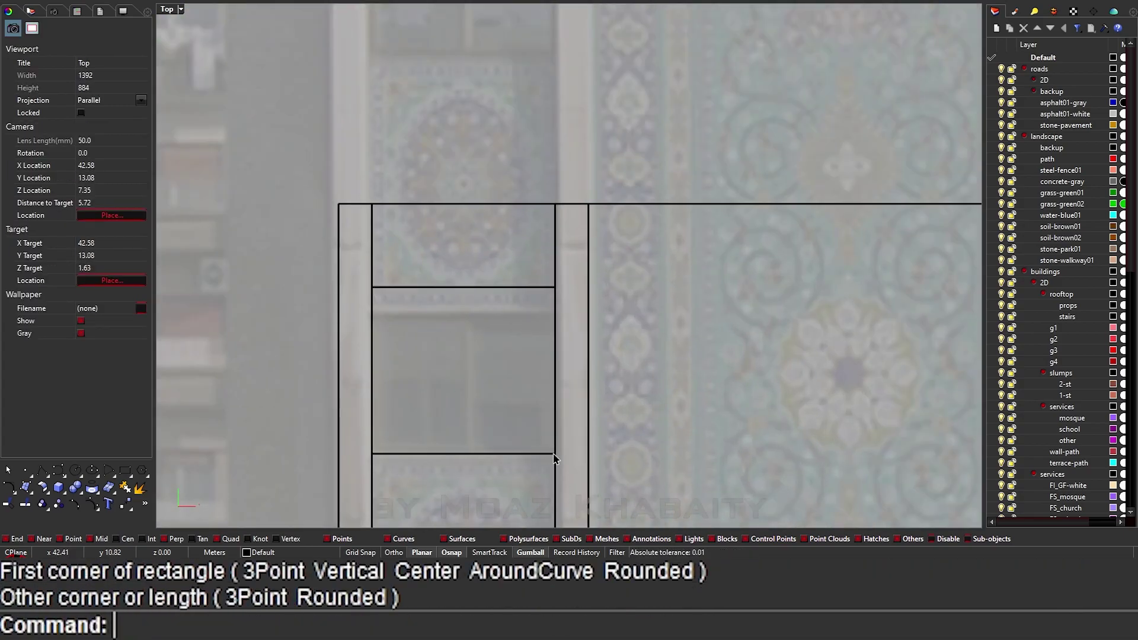
{"action": "left_click", "coordinate": [556, 453]}
{"action": "type", "text": "O"}
{"action": "key", "text": "Return"}
{"action": "type", "text": ".05"}
{"action": "key", "text": "Return"}
{"action": "left_click", "coordinate": [539, 432]}
{"action": "scroll", "coordinate": [477, 450], "scroll_direction": "up", "scroll_amount": 2}
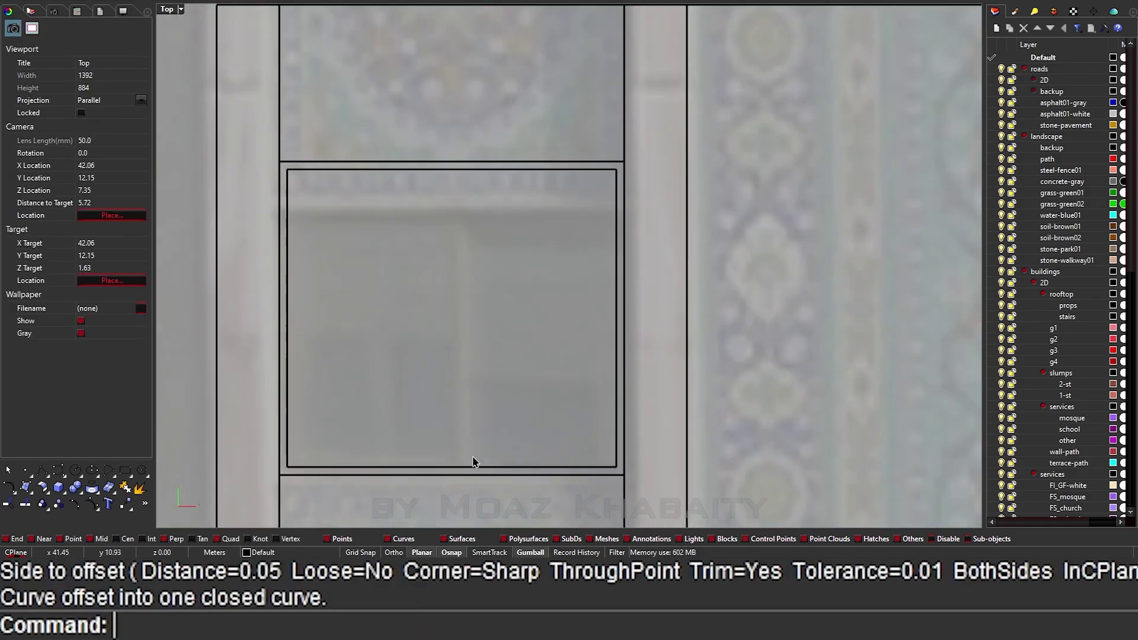
{"action": "left_click", "coordinate": [475, 466]}
Create a double mullion by offsetting a centre vertical line 0.025 to both sides.
{"action": "type", "text": "L"}
{"action": "key", "text": "Return"}
{"action": "left_click", "coordinate": [452, 466]}
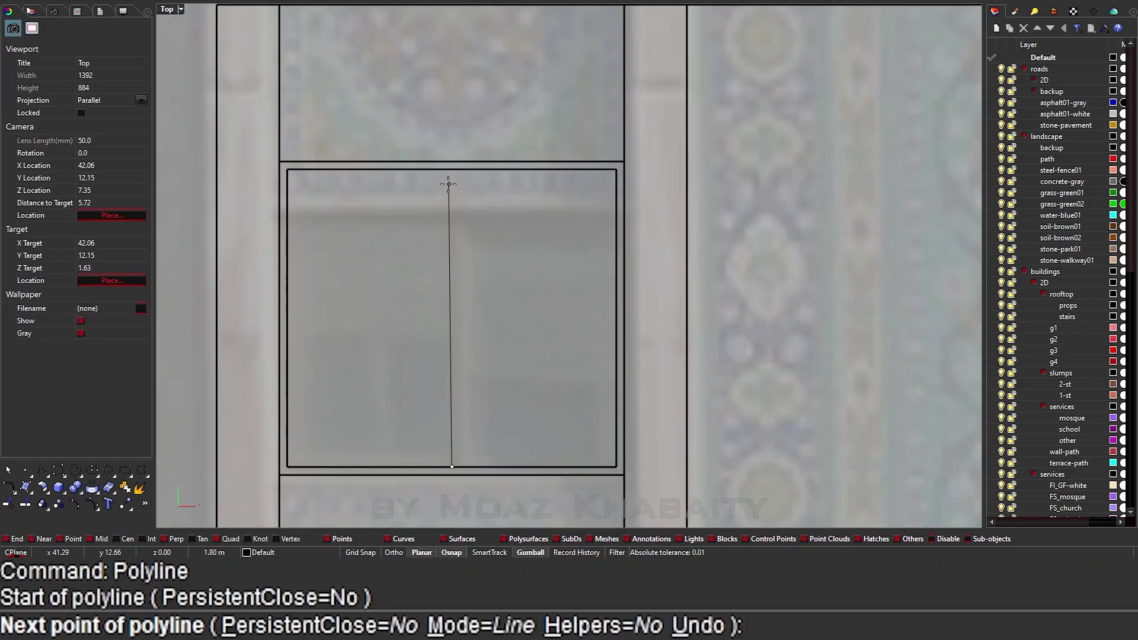
{"action": "left_click", "coordinate": [452, 171]}
{"action": "type", "text": "O"}
{"action": "key", "text": "Return"}
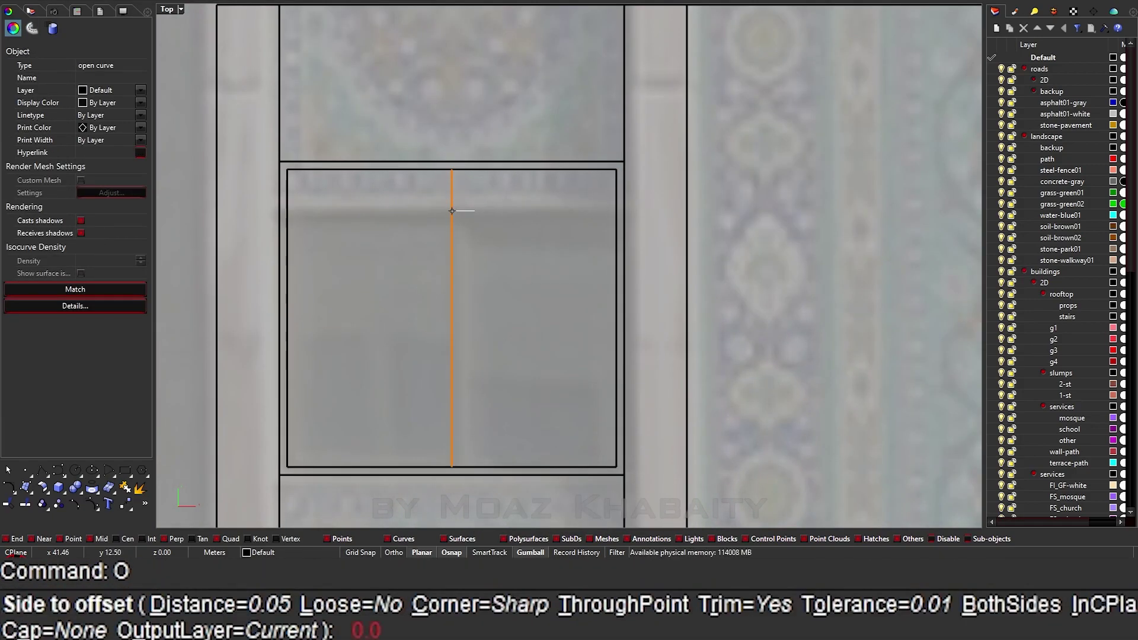
{"action": "type", "text": "25"}
{"action": "key", "text": "Return"}
{"action": "left_click", "coordinate": [473, 208]}
{"action": "key", "text": "Delete"}
Trim the window lines where the mullion crosses the frame.
{"action": "type", "text": "tr"}
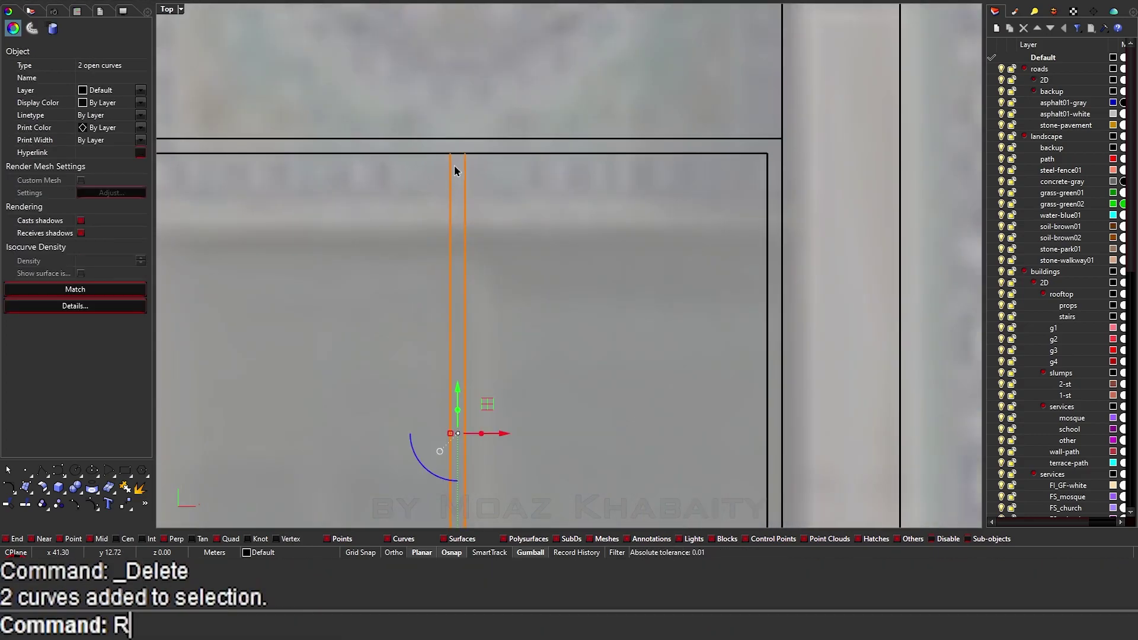
{"action": "key", "text": "Return"}
{"action": "key", "text": "Escape"}
{"action": "scroll", "coordinate": [468, 248], "scroll_direction": "down", "scroll_amount": 2}
{"action": "scroll", "coordinate": [474, 287], "scroll_direction": "down", "scroll_amount": 2}
{"action": "scroll", "coordinate": [415, 326], "scroll_direction": "down", "scroll_amount": 2}
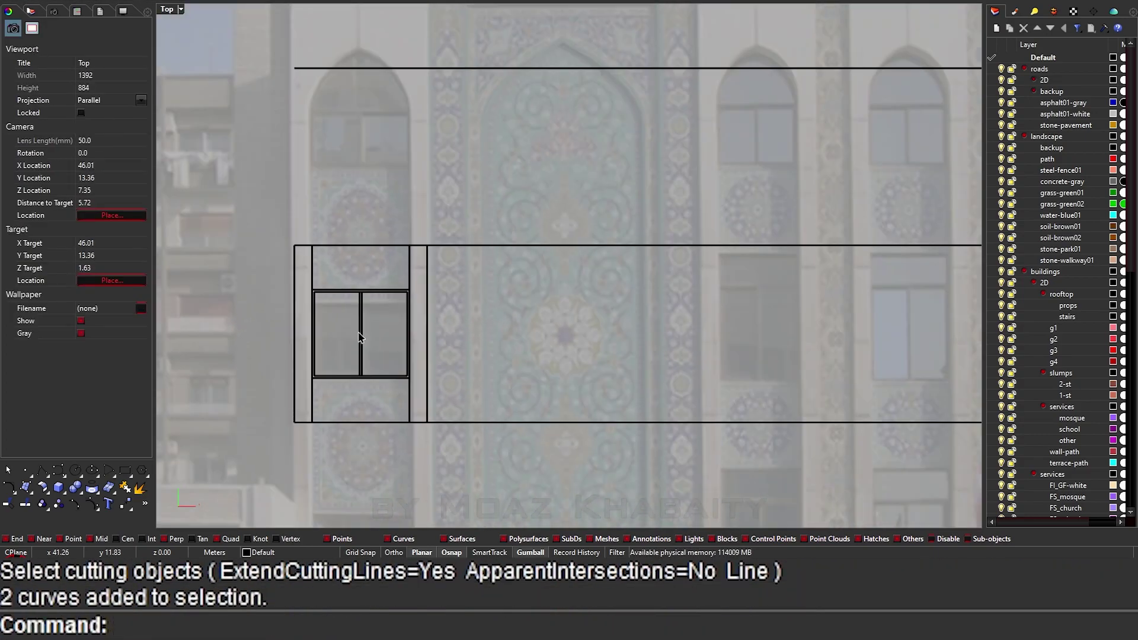
{"action": "scroll", "coordinate": [402, 363], "scroll_direction": "down", "scroll_amount": 2}
{"action": "scroll", "coordinate": [415, 356], "scroll_direction": "up", "scroll_amount": 4}
{"action": "scroll", "coordinate": [410, 403], "scroll_direction": "up", "scroll_amount": 1}
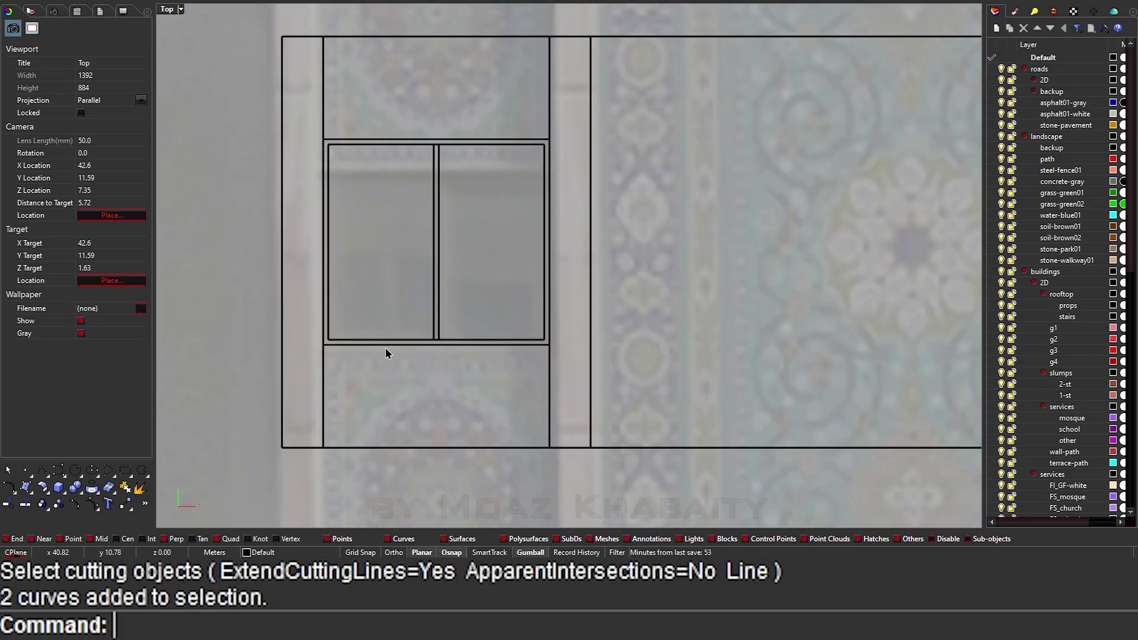
Split the window's lower horizontal line and join the ledge and side pieces into one curve.
{"action": "left_click", "coordinate": [343, 346]}
{"action": "type", "text": "split"}
{"action": "key", "text": "Return"}
{"action": "left_click", "coordinate": [549, 123]}
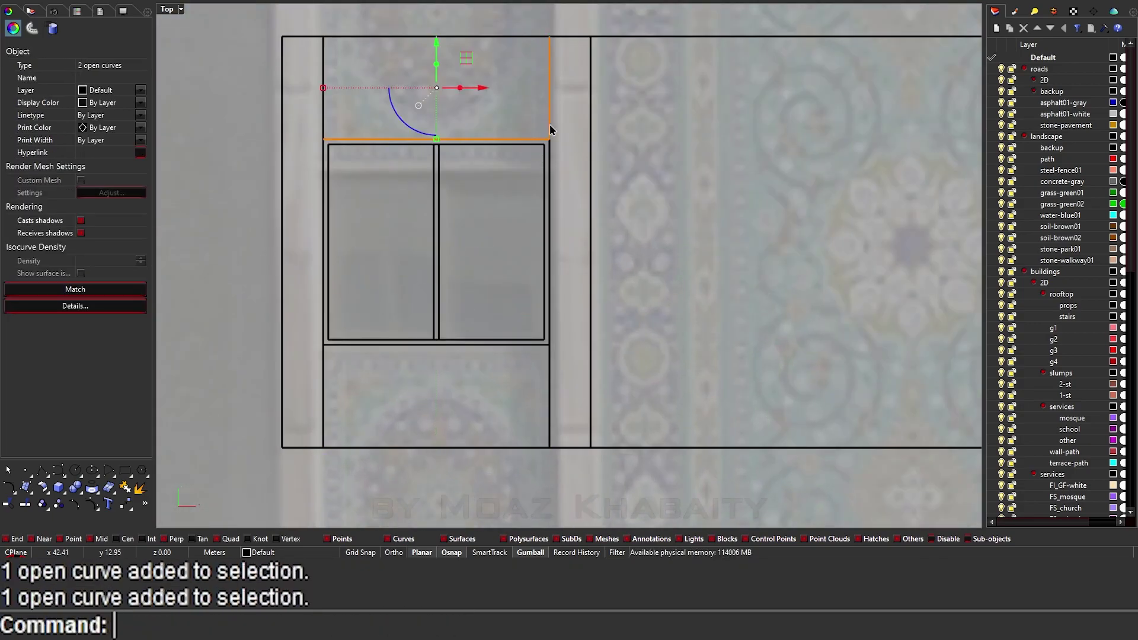
{"action": "key", "text": "ctrl+j"}
{"action": "left_click", "coordinate": [415, 345]}
{"action": "key", "text": "ctrl+j"}
{"action": "scroll", "coordinate": [486, 316], "scroll_direction": "down", "scroll_amount": 3}
{"action": "scroll", "coordinate": [457, 426], "scroll_direction": "up", "scroll_amount": 3}
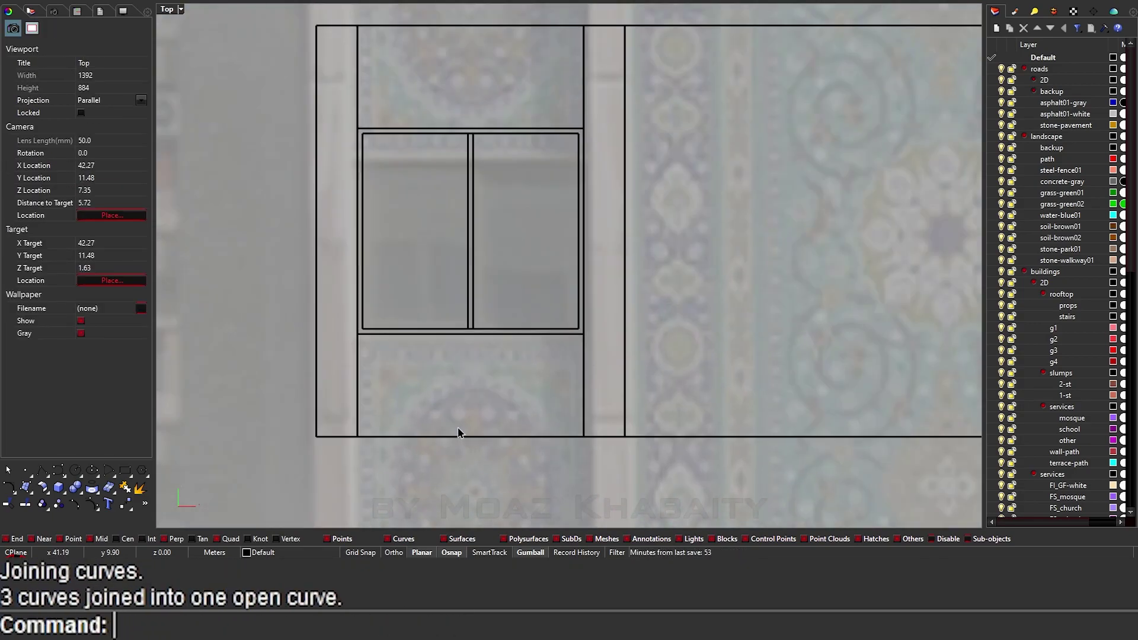
Offset the joined lower panel outline 0.2 inward.
{"action": "left_click", "coordinate": [361, 400]}
{"action": "type", "text": "o"}
{"action": "key", "text": "Return"}
{"action": "key", "text": "t"}
{"action": "key", "text": "Return"}
{"action": "type", "text": "1"}
{"action": "key", "text": "Return"}
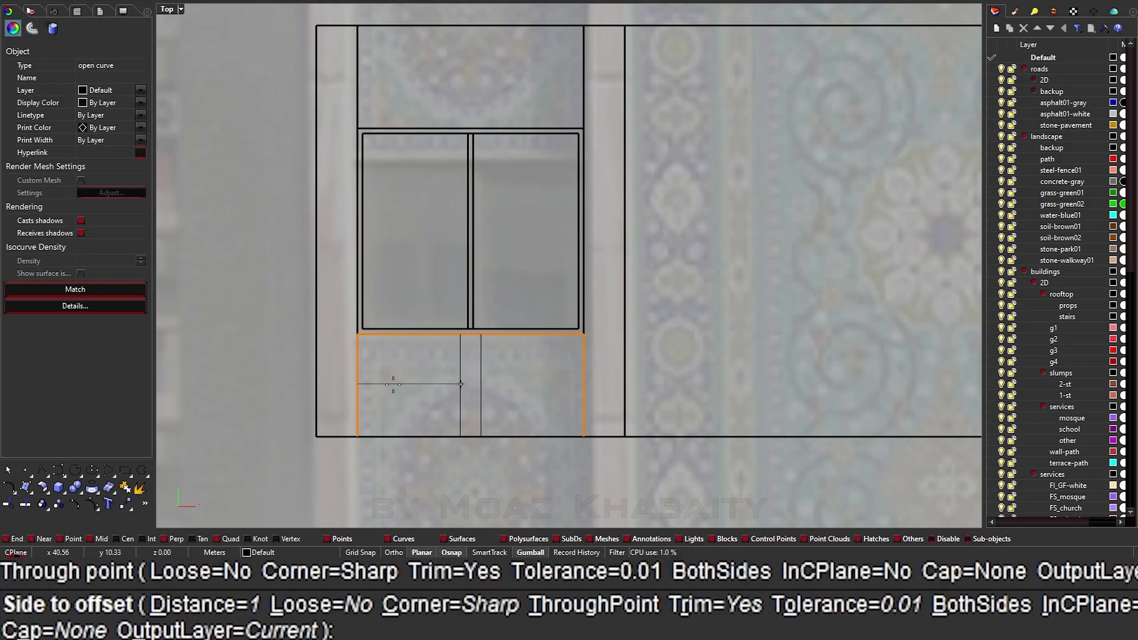
{"action": "type", "text": ".2"}
{"action": "key", "text": "Return"}
{"action": "left_click", "coordinate": [415, 379]}
{"action": "scroll", "coordinate": [440, 397], "scroll_direction": "up", "scroll_amount": 2}
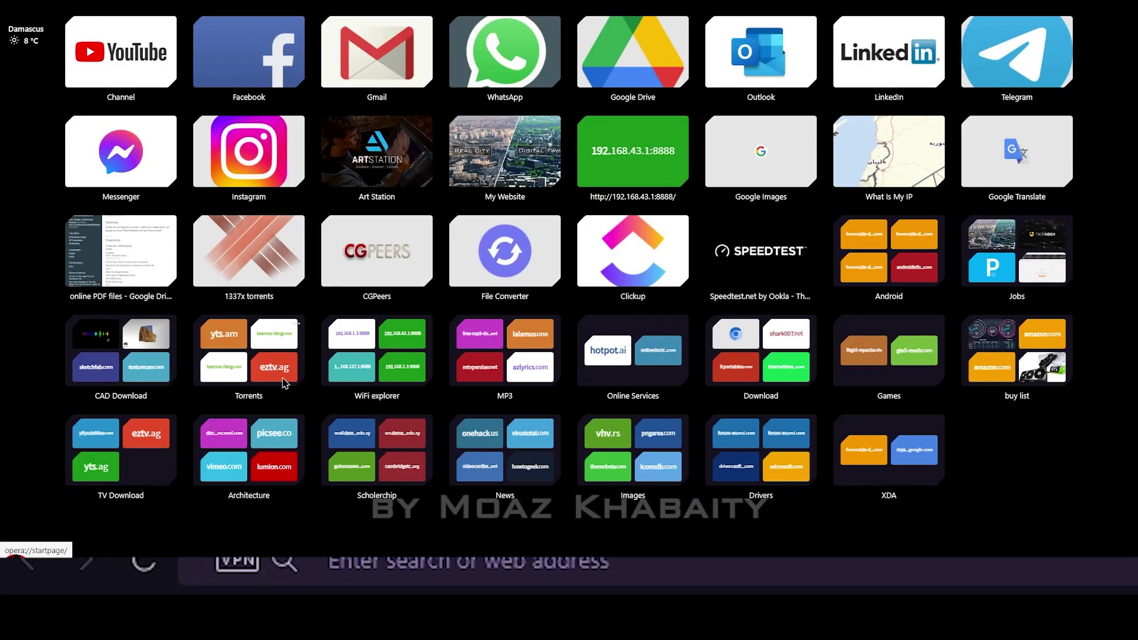
Search Google for 'simple islamic monument' and switch to image results.
{"action": "type", "text": "simple islamic "}
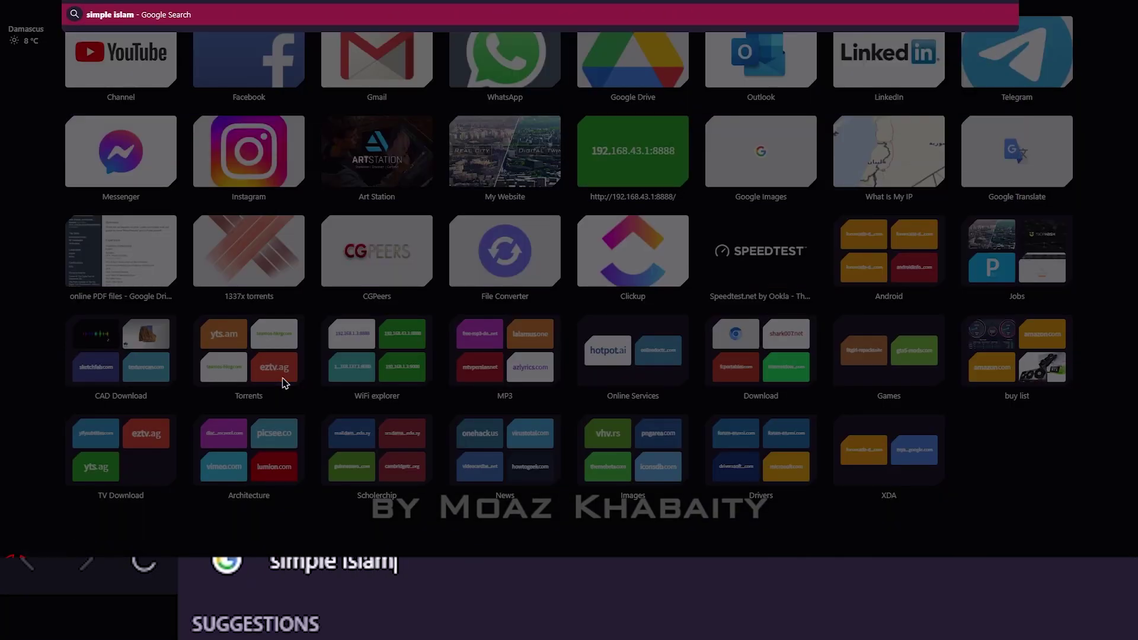
{"action": "type", "text": "monument"}
{"action": "key", "text": "Return"}
{"action": "left_click", "coordinate": [190, 46]}
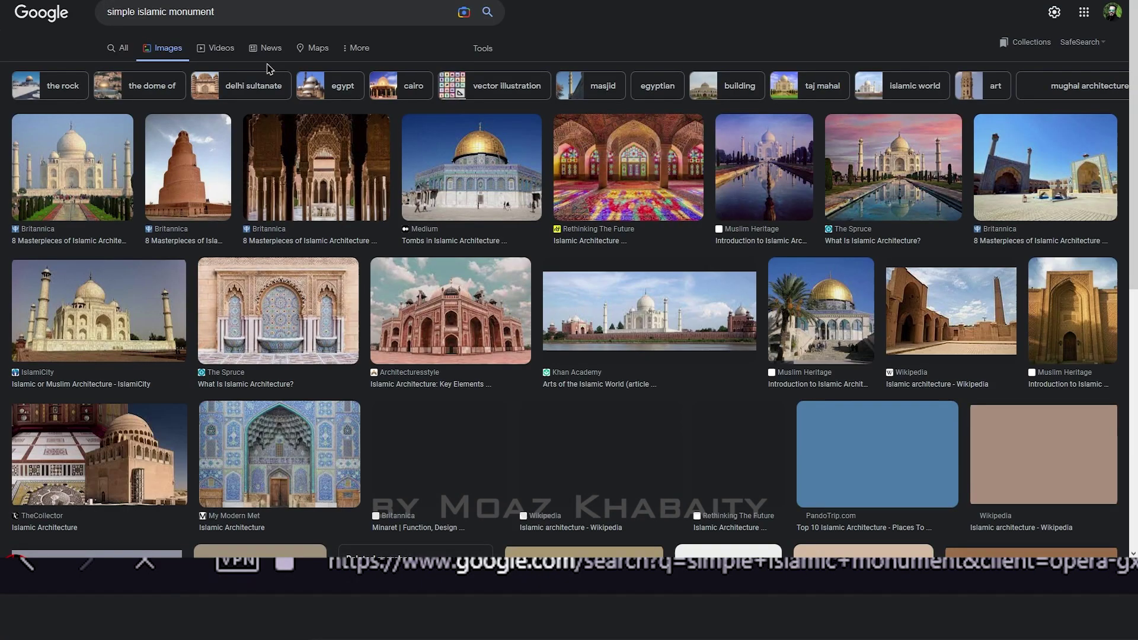
{"action": "scroll", "coordinate": [266, 73], "scroll_direction": "down", "scroll_amount": 5}
{"action": "scroll", "coordinate": [266, 72], "scroll_direction": "up", "scroll_amount": 8}
Change the query to 'simple islamic patterns' and preview the Pinterest geometric star sheet.
{"action": "left_click", "coordinate": [211, 12]}
{"action": "type", "text": "patterns"}
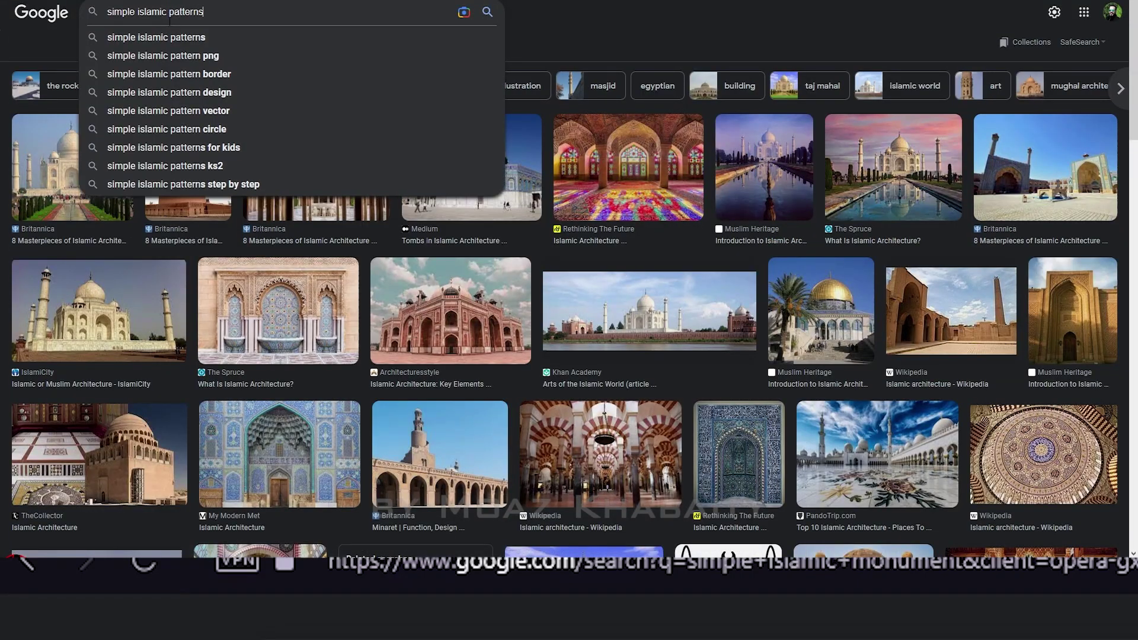
{"action": "key", "text": "Return"}
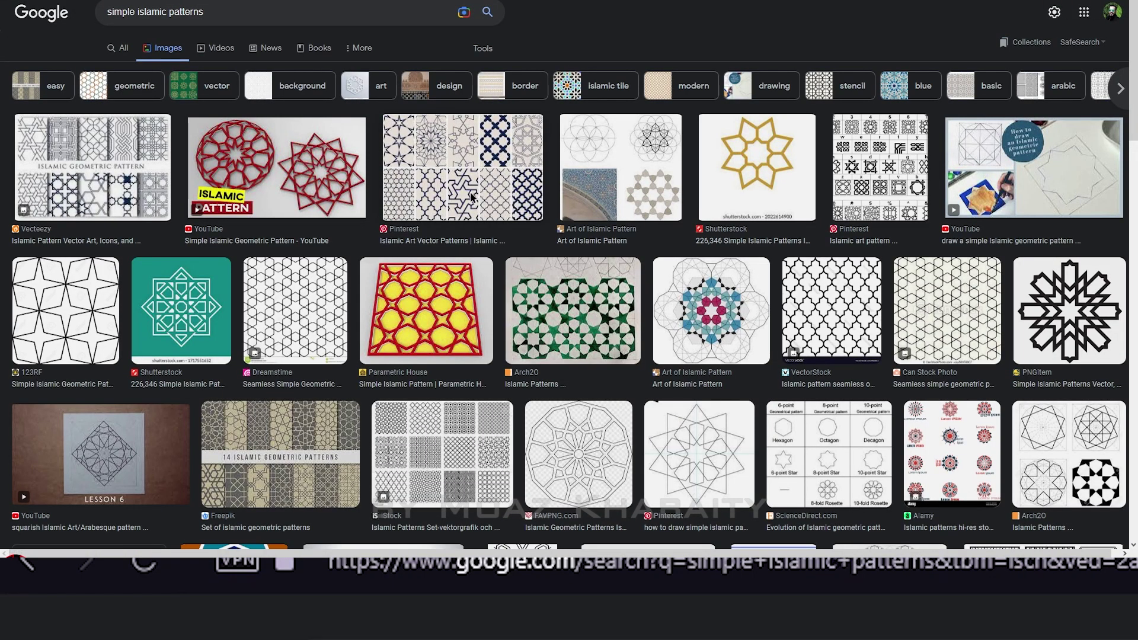
{"action": "left_click", "coordinate": [444, 169]}
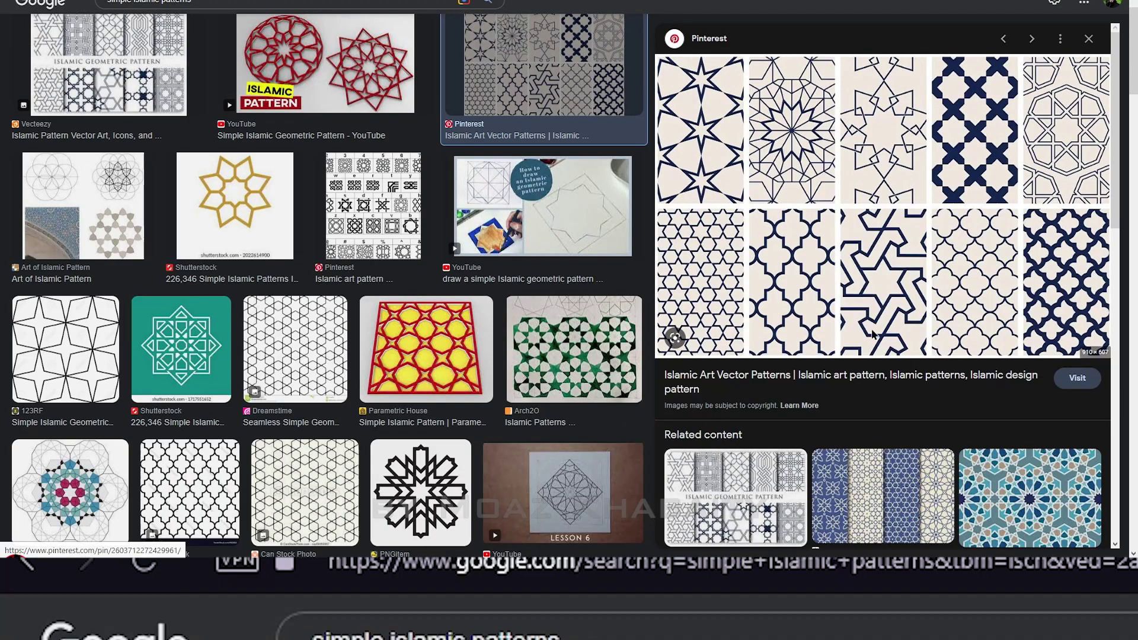
Crop the pattern sheet to the top-right star tile, trimming the white top margin.
{"action": "scroll", "coordinate": [872, 335], "scroll_direction": "down", "scroll_amount": 4}
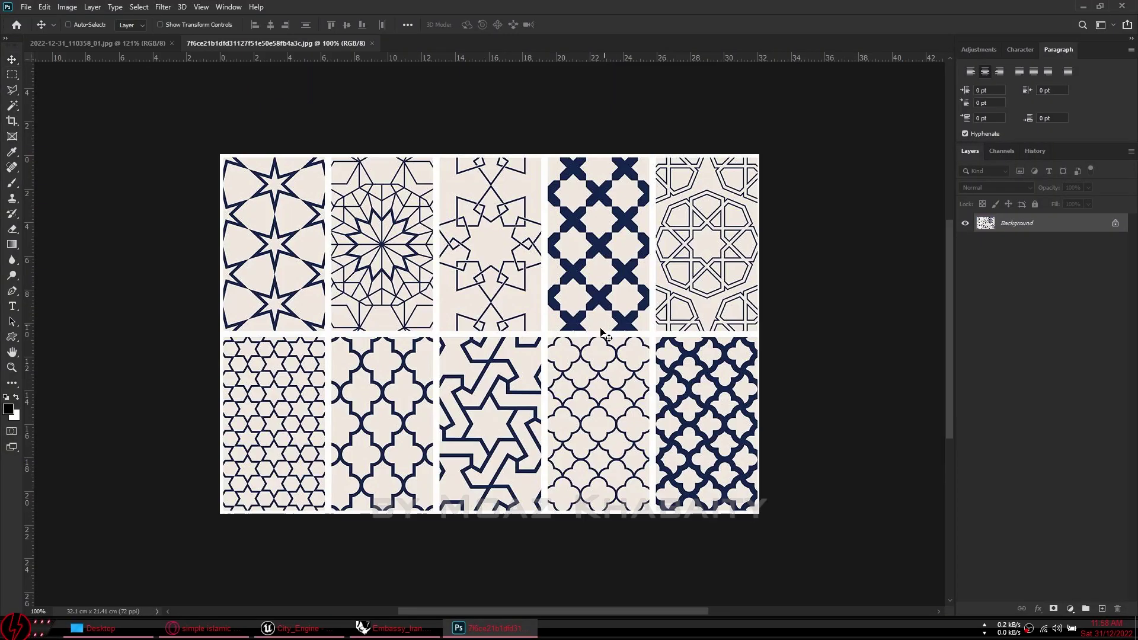
{"action": "key", "text": "c"}
{"action": "left_click_drag", "start_coordinate": [757, 155], "coordinate": [652, 332]}
{"action": "scroll", "coordinate": [652, 332], "scroll_direction": "up", "scroll_amount": 4, "text": "alt"}
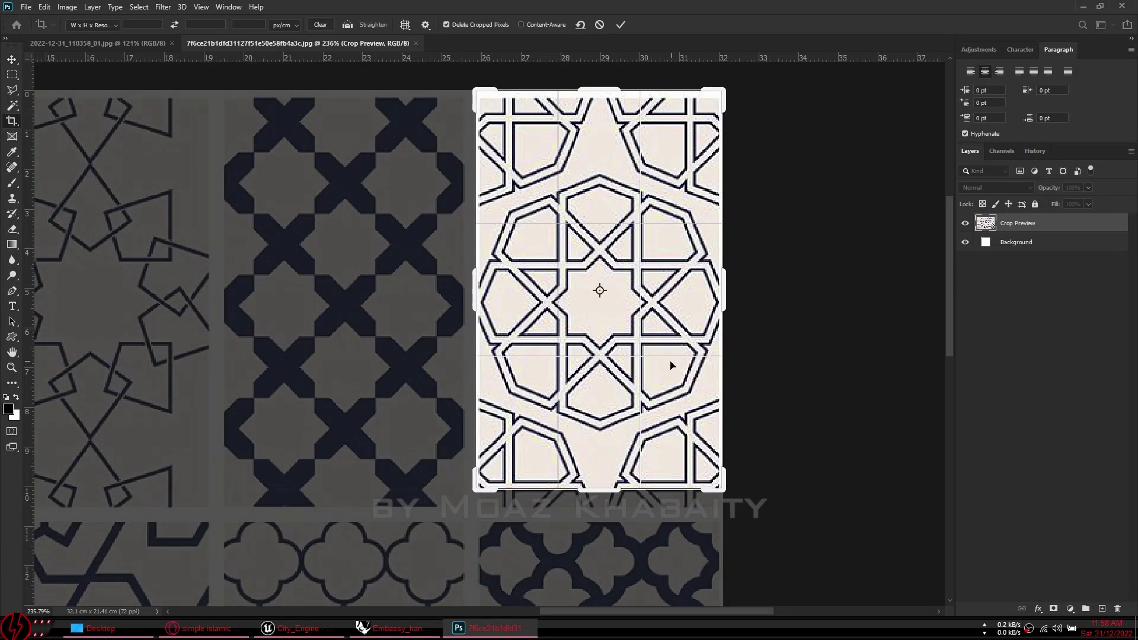
{"action": "scroll", "coordinate": [405, 104], "scroll_direction": "up", "scroll_amount": 2, "text": "alt"}
{"action": "scroll", "coordinate": [405, 104], "scroll_direction": "up", "scroll_amount": 2, "text": "alt"}
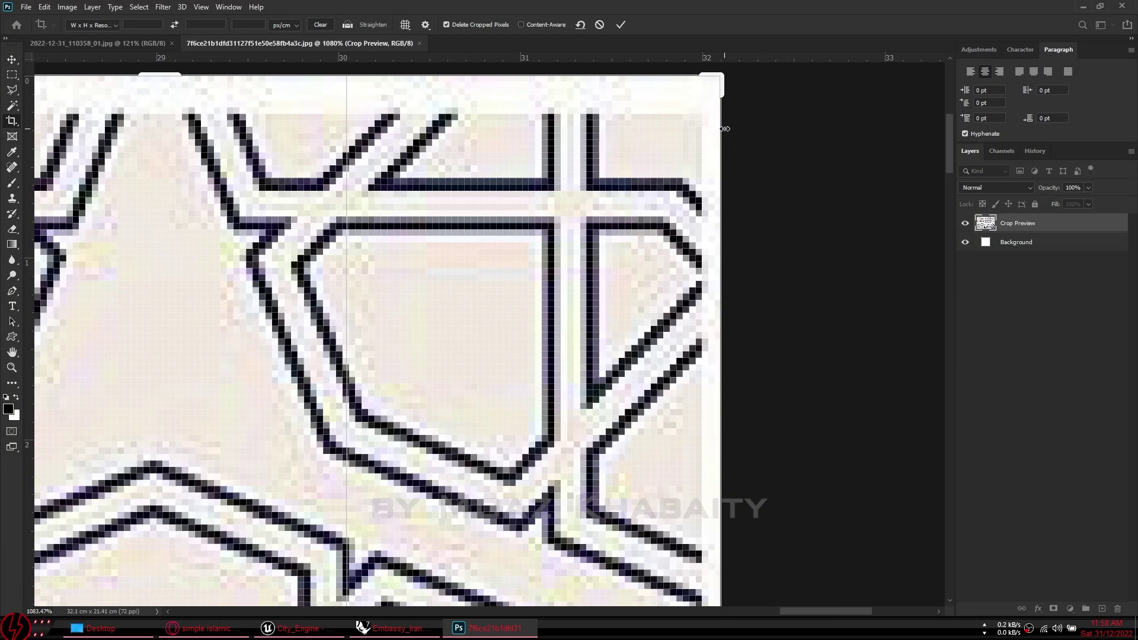
{"action": "scroll", "coordinate": [405, 104], "scroll_direction": "up", "scroll_amount": 1, "text": "alt"}
{"action": "left_click_drag", "start_coordinate": [405, 104], "coordinate": [404, 123]}
{"action": "scroll", "coordinate": [404, 123], "scroll_direction": "down", "scroll_amount": 5, "text": "alt"}
{"action": "scroll", "coordinate": [575, 436], "scroll_direction": "up", "scroll_amount": 5, "text": "alt"}
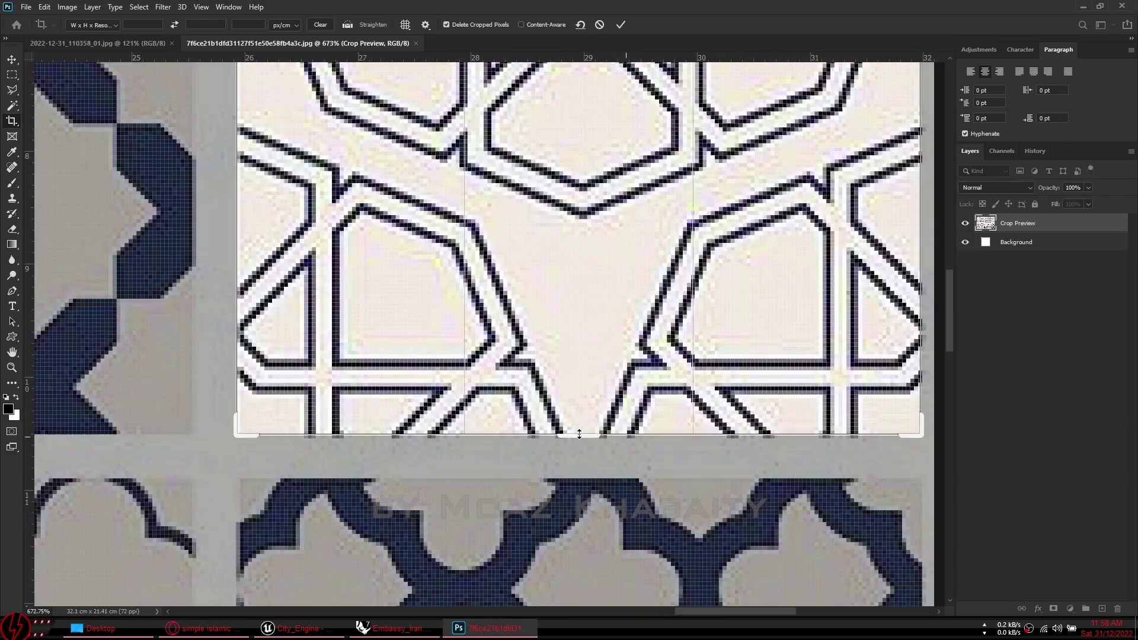
{"action": "scroll", "coordinate": [554, 323], "scroll_direction": "down", "scroll_amount": 5, "text": "alt"}
{"action": "scroll", "coordinate": [320, 348], "scroll_direction": "up", "scroll_amount": 3, "text": "alt"}
{"action": "key", "text": "Return"}
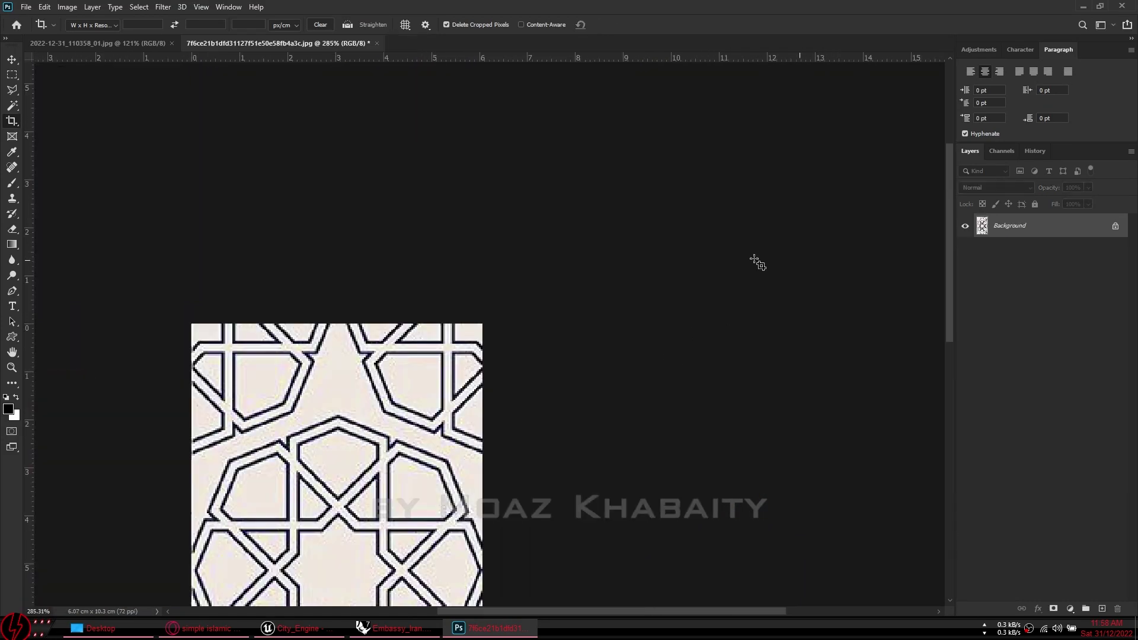
Save the cropped tile as a JPEG and close the document.
{"action": "key", "text": "v"}
{"action": "key", "text": "ctrl+s"}
{"action": "left_click", "coordinate": [623, 150]}
{"action": "key", "text": "ctrl+w"}
Place the cropped star pattern JPEG as a picture in Rhino and lock it.
{"action": "key", "text": "alt+Tab"}
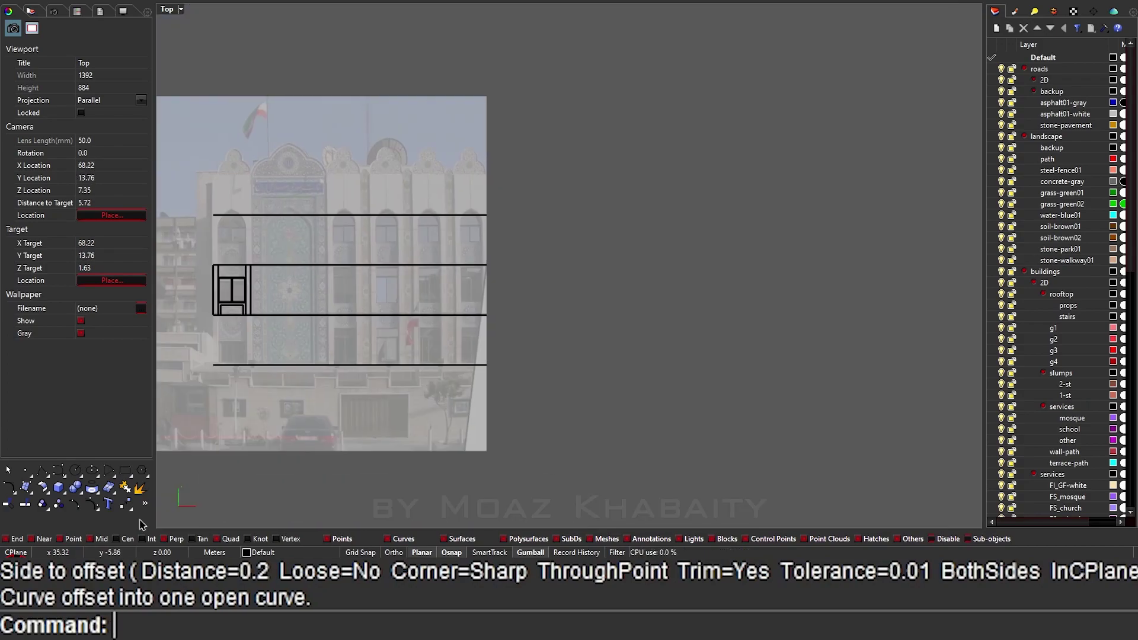
{"action": "left_click", "coordinate": [557, 159]}
{"action": "left_click", "coordinate": [662, 343]}
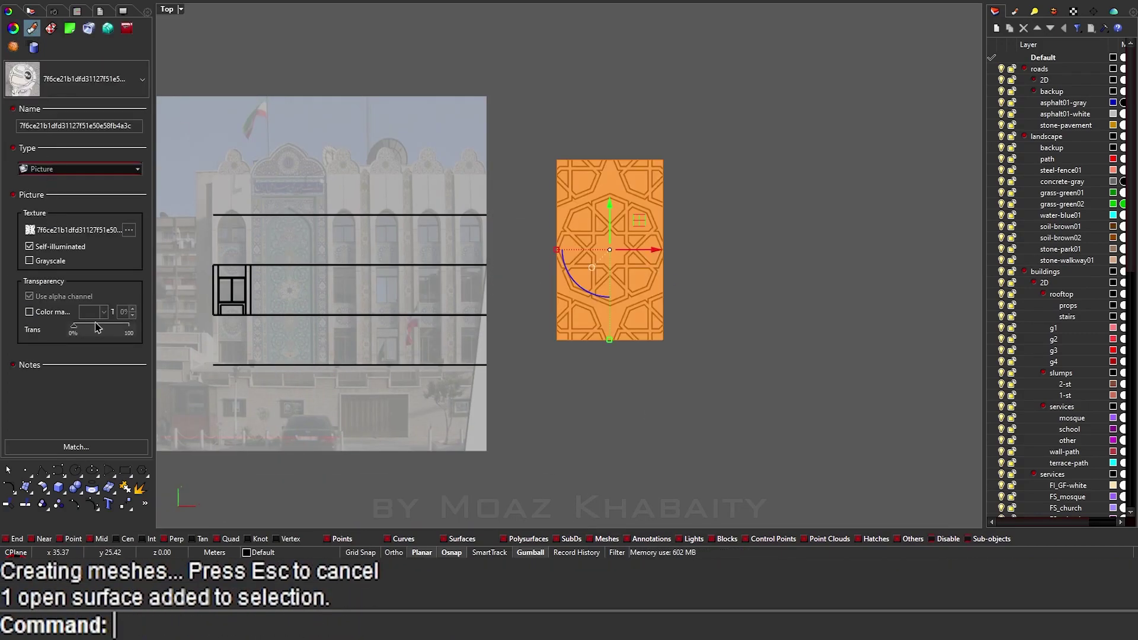
{"action": "key", "text": "Escape"}
{"action": "scroll", "coordinate": [627, 264], "scroll_direction": "up", "scroll_amount": 5}
{"action": "type", "text": "u"}
{"action": "key", "text": "Return"}
{"action": "scroll", "coordinate": [491, 296], "scroll_direction": "up", "scroll_amount": 3}
{"action": "scroll", "coordinate": [639, 331], "scroll_direction": "down", "scroll_amount": 2}
Draw a guide line across the pattern and a vertical line through the star's centre.
{"action": "type", "text": "l"}
{"action": "key", "text": "Return"}
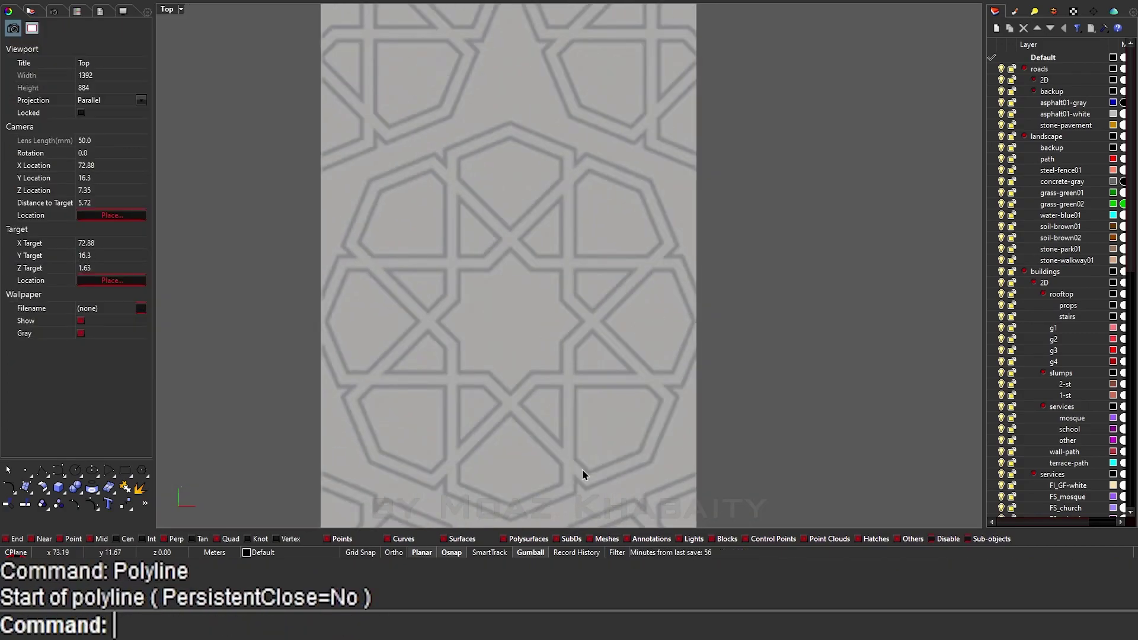
{"action": "left_click", "coordinate": [324, 323]}
{"action": "left_click", "coordinate": [436, 323]}
{"action": "key", "text": "Return"}
{"action": "key", "text": "Return"}
{"action": "left_click", "coordinate": [509, 323]}
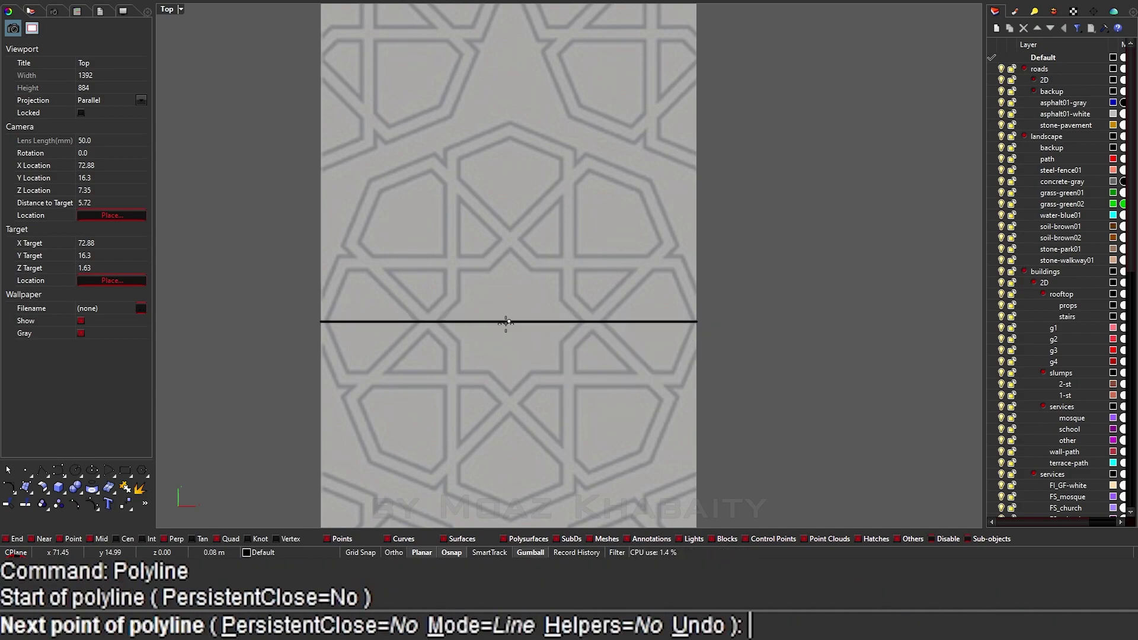
{"action": "scroll", "coordinate": [509, 323], "scroll_direction": "up", "scroll_amount": 5}
{"action": "left_click", "coordinate": [495, 124]}
{"action": "key", "text": "Return"}
{"action": "scroll", "coordinate": [496, 123], "scroll_direction": "down", "scroll_amount": 5}
Rotate a copy of the vertical centre line to horizontal with the Gumball.
{"action": "type", "text": "mi"}
{"action": "key", "text": "Delete"}
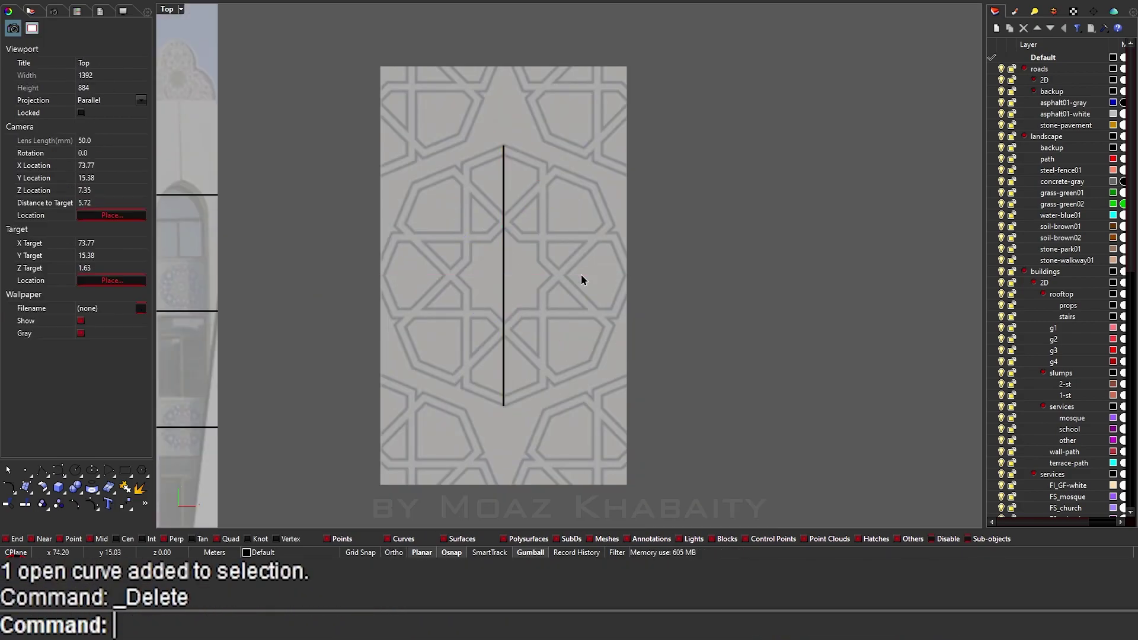
{"action": "left_click", "coordinate": [485, 323]}
{"action": "left_click_drag", "start_coordinate": [484, 325], "coordinate": [465, 257]}
{"action": "scroll", "coordinate": [467, 361], "scroll_direction": "up", "scroll_amount": 3}
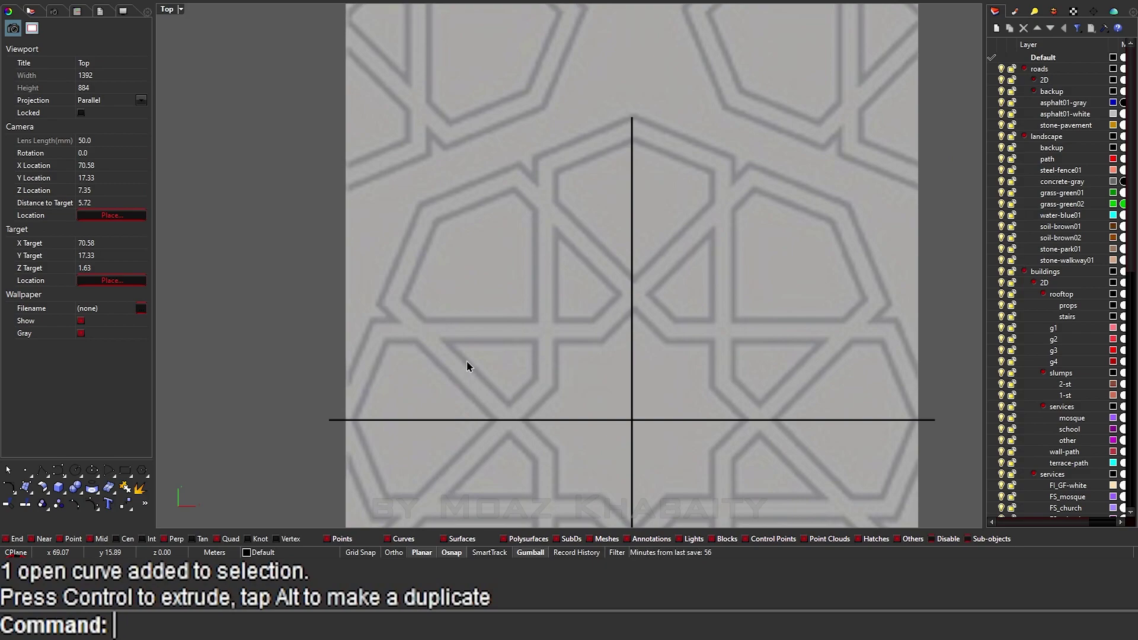
{"action": "left_click", "coordinate": [631, 331]}
{"action": "scroll", "coordinate": [652, 368], "scroll_direction": "down", "scroll_amount": 3}
{"action": "key", "text": "Escape"}
{"action": "scroll", "coordinate": [613, 365], "scroll_direction": "up", "scroll_amount": 5}
Begin a diagonal guide line from a star point, then undo it.
{"action": "type", "text": "l"}
{"action": "key", "text": "Return"}
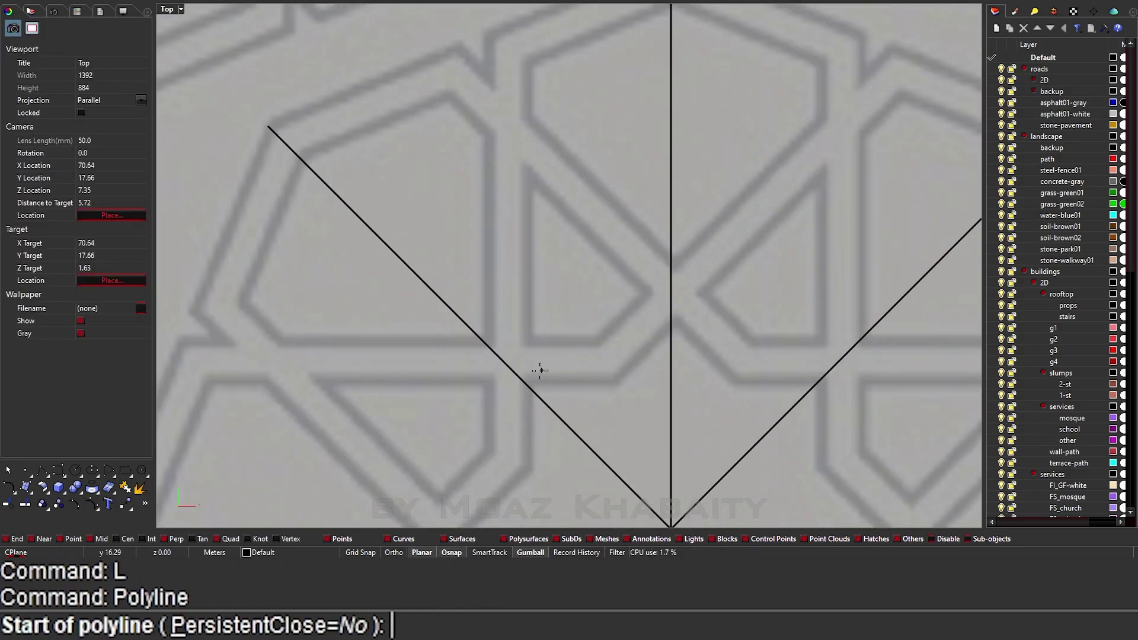
{"action": "left_click", "coordinate": [519, 377]}
{"action": "scroll", "coordinate": [614, 381], "scroll_direction": "down", "scroll_amount": 3}
{"action": "key", "text": "ctrl+z"}
{"action": "scroll", "coordinate": [600, 374], "scroll_direction": "down", "scroll_amount": 3}
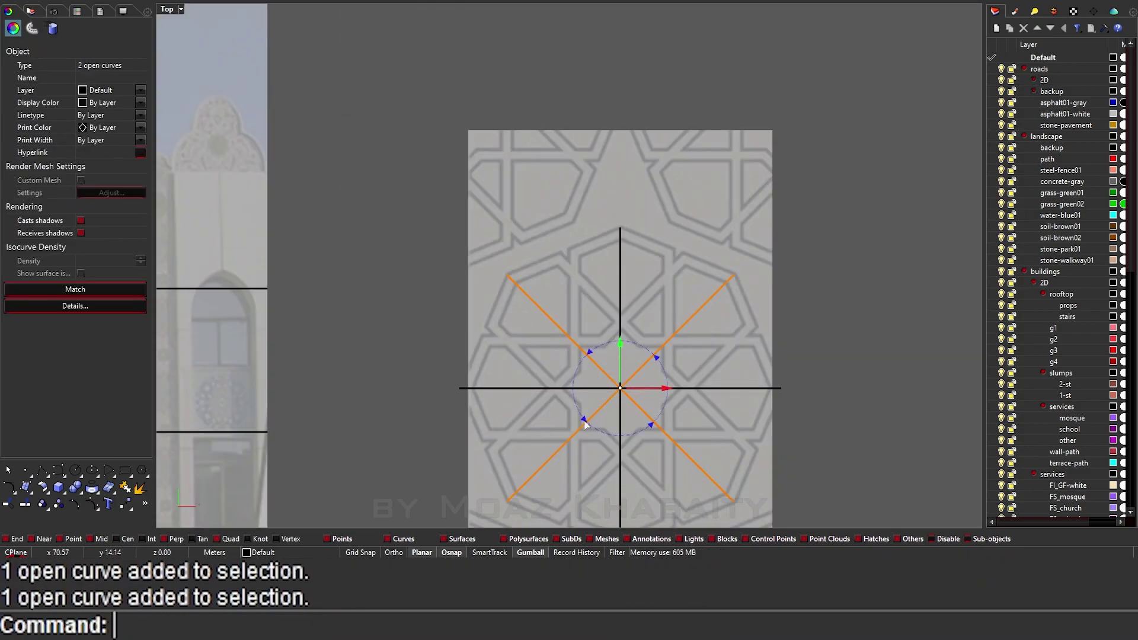
Delete the extra diagonal line and draw a horizontal line along the star edge.
{"action": "key", "text": "Escape"}
{"action": "left_click", "coordinate": [711, 351]}
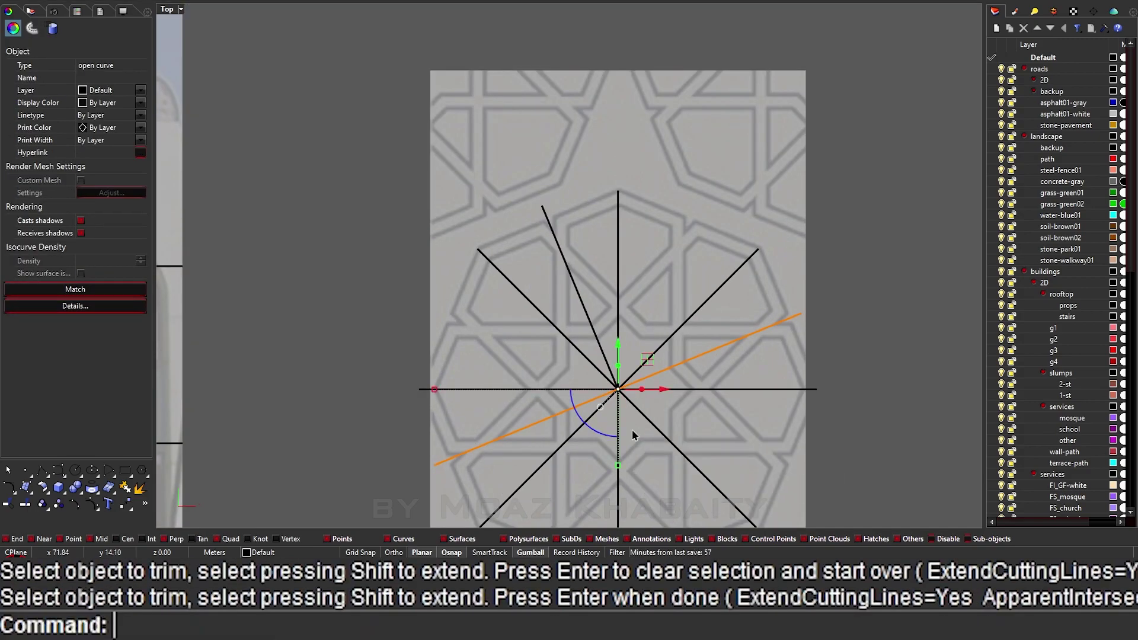
{"action": "key", "text": "Delete"}
{"action": "scroll", "coordinate": [604, 343], "scroll_direction": "up", "scroll_amount": 5}
{"action": "type", "text": "l"}
{"action": "key", "text": "Return"}
{"action": "left_click", "coordinate": [527, 350]}
{"action": "type", "text": "l"}
{"action": "key", "text": "Return"}
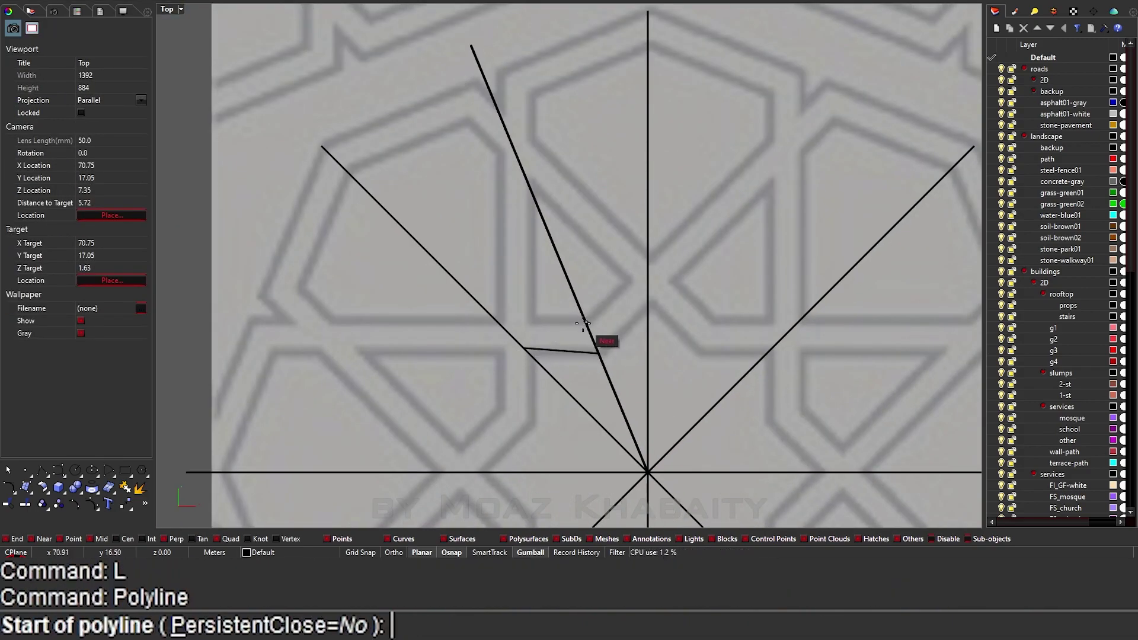
{"action": "left_click", "coordinate": [527, 351]}
{"action": "left_click", "coordinate": [592, 351]}
{"action": "key", "text": "Return"}
Offset the new horizontal line to make a parallel copy above it.
{"action": "scroll", "coordinate": [568, 355], "scroll_direction": "up", "scroll_amount": 2}
{"action": "type", "text": "o"}
{"action": "key", "text": "Return"}
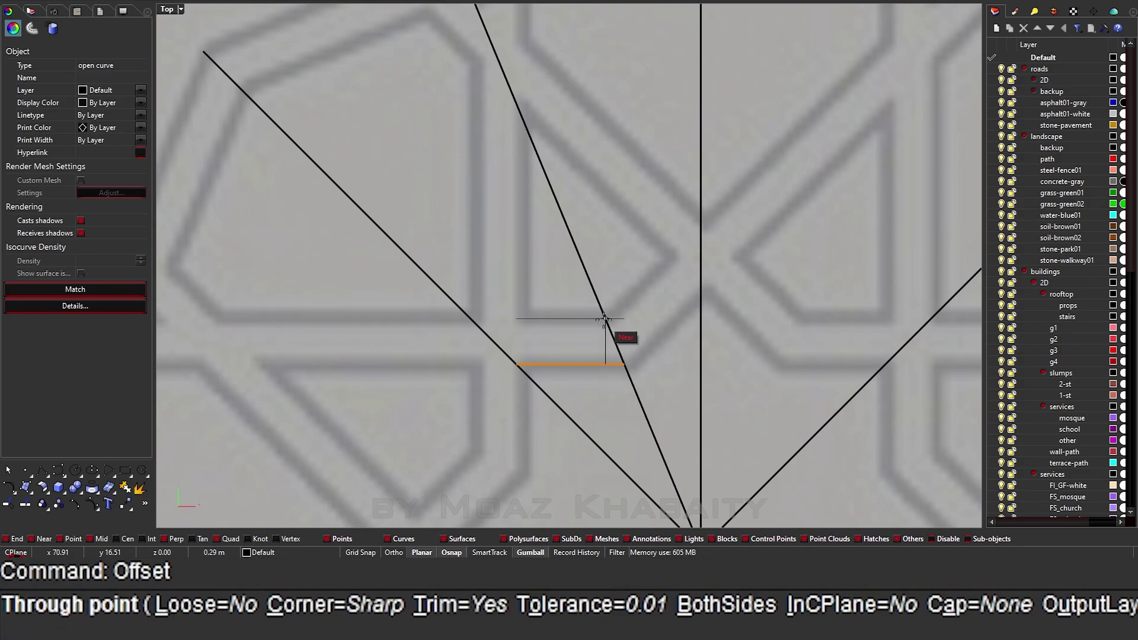
{"action": "left_click", "coordinate": [610, 320]}
{"action": "scroll", "coordinate": [500, 413], "scroll_direction": "down", "scroll_amount": 3}
{"action": "scroll", "coordinate": [452, 399], "scroll_direction": "up", "scroll_amount": 2}
Draw a vertical line and offset a parallel copy to its left.
{"action": "type", "text": "l"}
{"action": "key", "text": "Return"}
{"action": "left_click", "coordinate": [511, 359]}
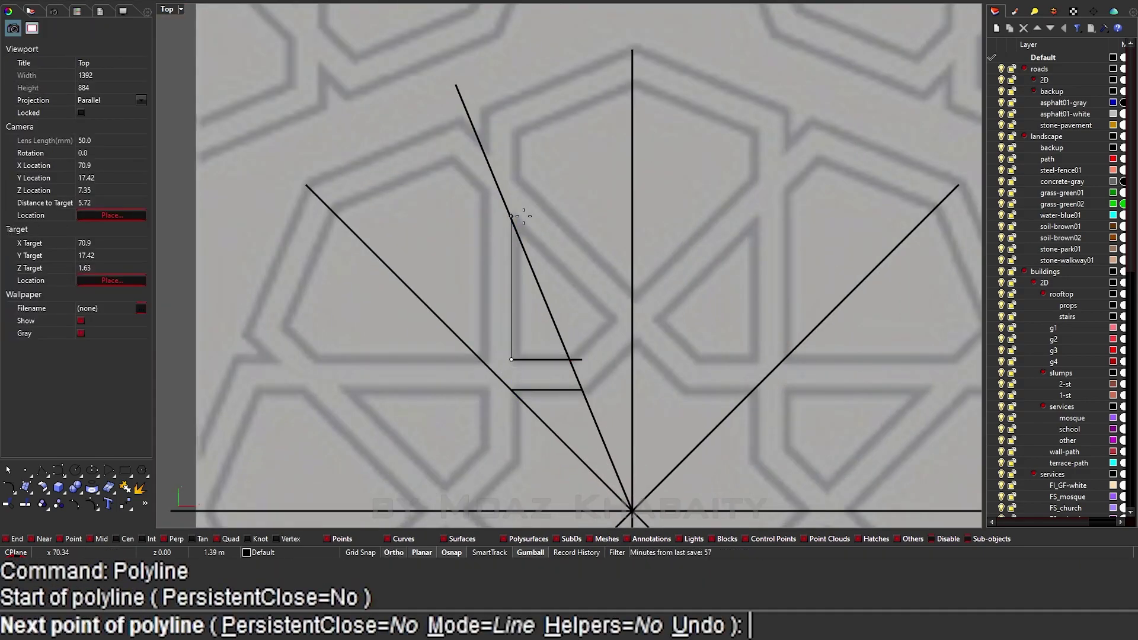
{"action": "left_click", "coordinate": [510, 263]}
{"action": "type", "text": "o"}
{"action": "key", "text": "Return"}
{"action": "left_click", "coordinate": [457, 196]}
Draw a slanted line and offset a parallel copy of it.
{"action": "type", "text": "l"}
{"action": "key", "text": "Return"}
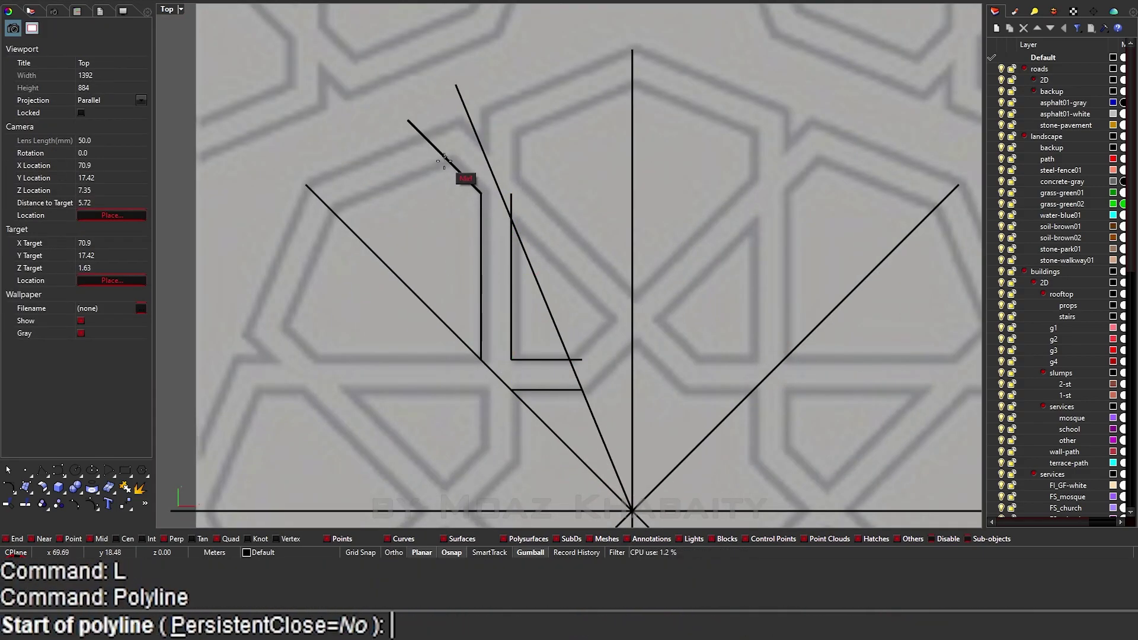
{"action": "left_click", "coordinate": [305, 183]}
{"action": "left_click", "coordinate": [435, 155]}
{"action": "left_click", "coordinate": [356, 198]}
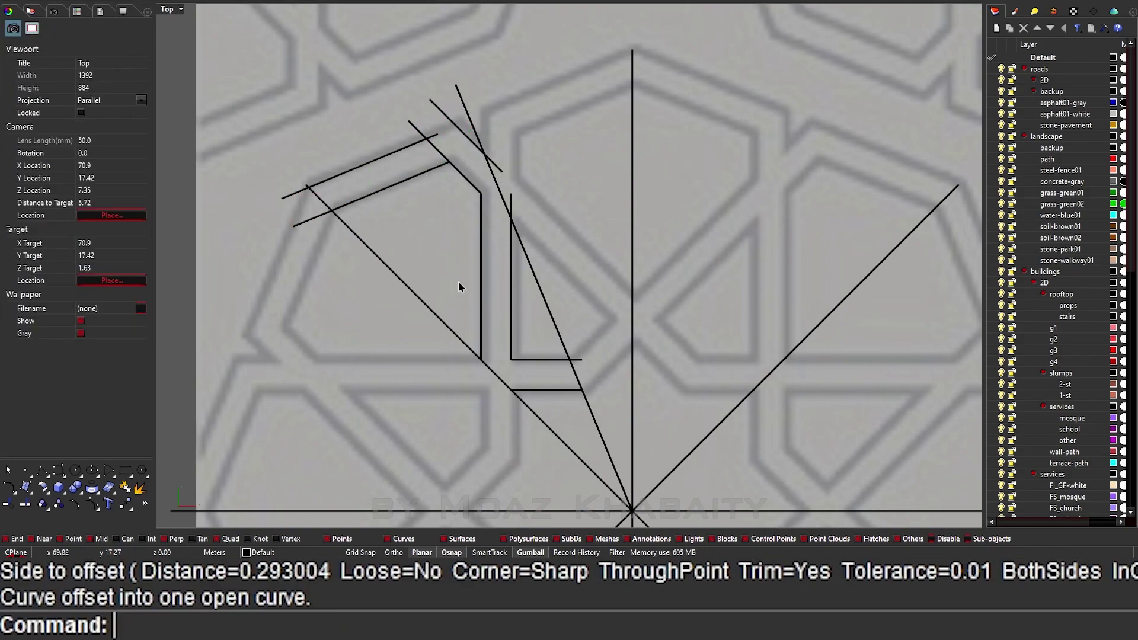
{"action": "scroll", "coordinate": [537, 465], "scroll_direction": "down", "scroll_amount": 1}
Trim the crossing pattern lines with a window selection and join the pieces into curves.
{"action": "type", "text": "tr"}
{"action": "left_click_drag", "start_coordinate": [674, 123], "coordinate": [327, 368]}
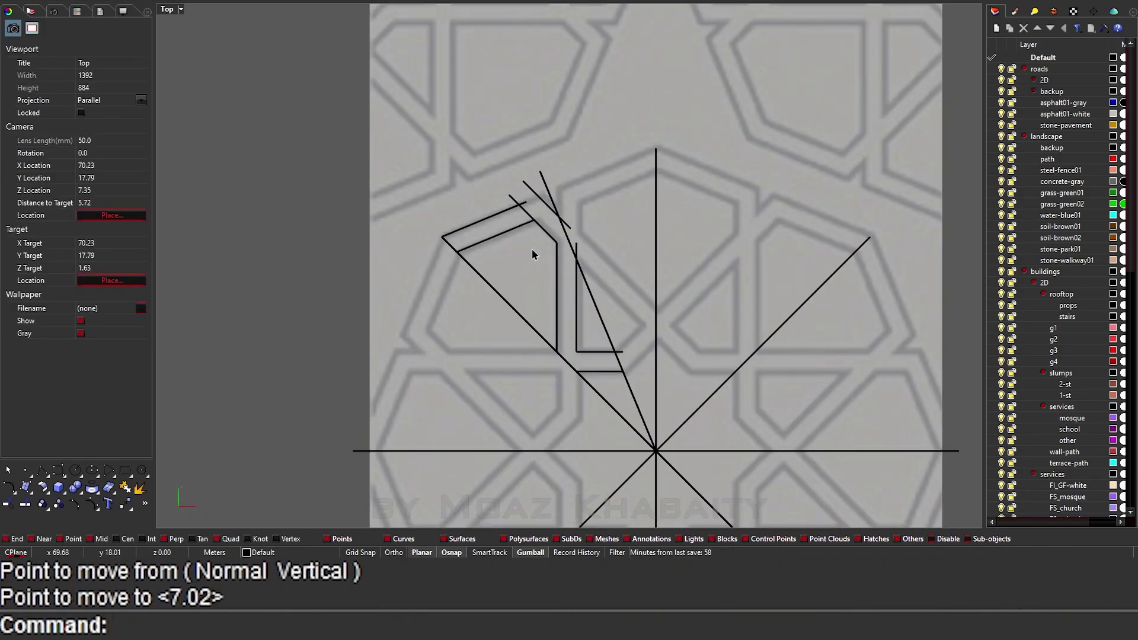
{"action": "scroll", "coordinate": [520, 499], "scroll_direction": "up", "scroll_amount": 3}
{"action": "key", "text": "Return"}
{"action": "scroll", "coordinate": [529, 223], "scroll_direction": "down", "scroll_amount": 2}
{"action": "scroll", "coordinate": [488, 310], "scroll_direction": "down", "scroll_amount": 2}
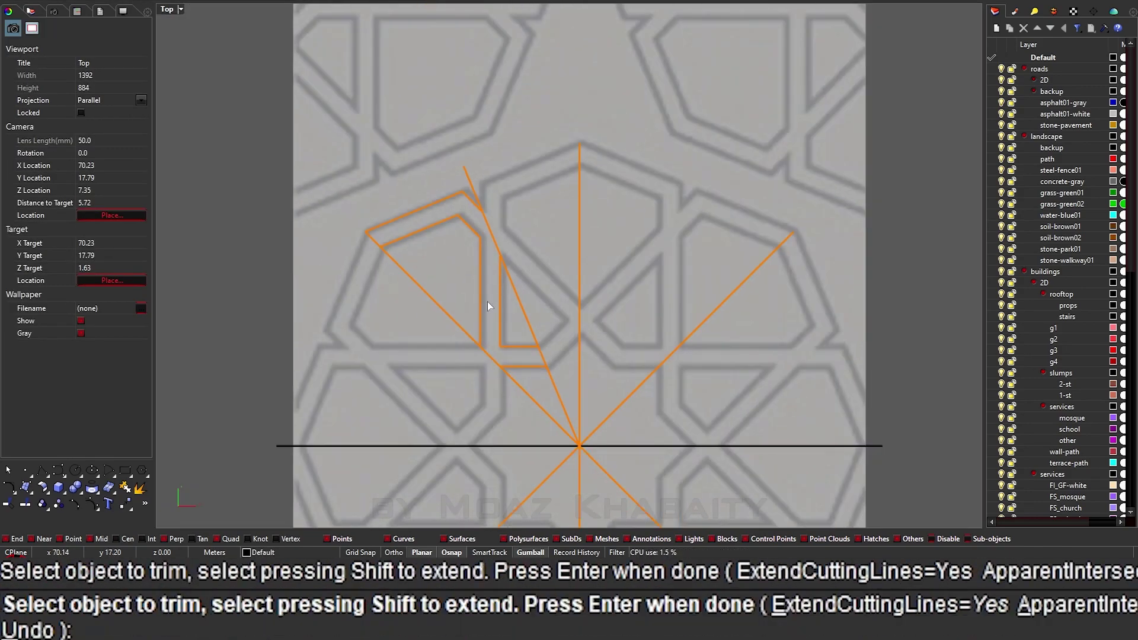
{"action": "key", "text": "Return"}
{"action": "left_click_drag", "start_coordinate": [328, 156], "coordinate": [546, 376]}
{"action": "key", "text": "ctrl+j"}
Mirror the joined pattern pieces across the slanted guide.
{"action": "type", "text": "mirror"}
{"action": "key", "text": "Return"}
{"action": "left_click", "coordinate": [580, 445]}
{"action": "left_click", "coordinate": [464, 167]}
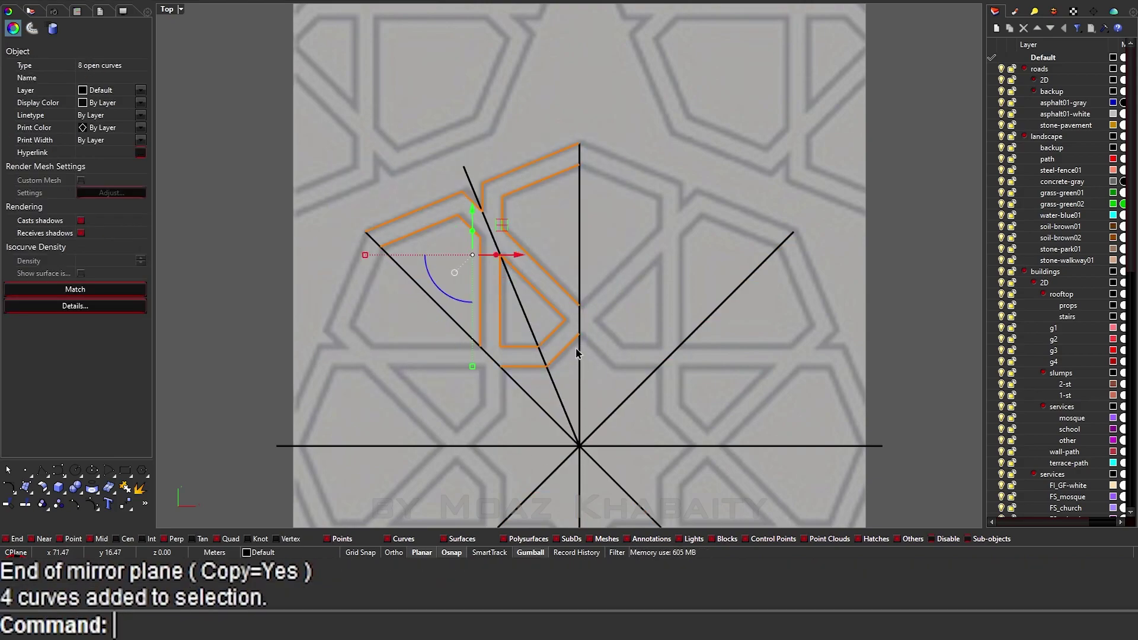
Rotate copies of the pieces around the star's centre to build the right half.
{"action": "scroll", "coordinate": [558, 309], "scroll_direction": "up", "scroll_amount": 2}
{"action": "type", "text": "c"}
{"action": "key", "text": "Return"}
{"action": "left_click", "coordinate": [568, 361]}
{"action": "left_click", "coordinate": [567, 249]}
{"action": "left_click", "coordinate": [713, 290]}
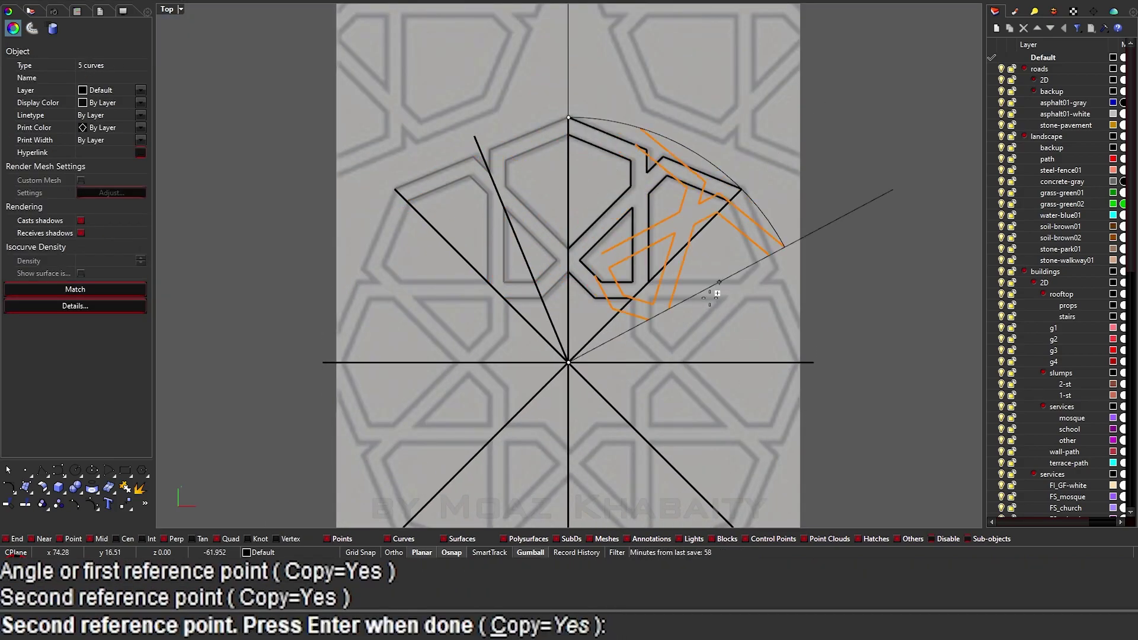
{"action": "left_click", "coordinate": [648, 406]}
{"action": "key", "text": "Return"}
Mirror the right half across the vertical centre axis and delete the construction lines.
{"action": "left_click_drag", "start_coordinate": [705, 136], "coordinate": [531, 469]}
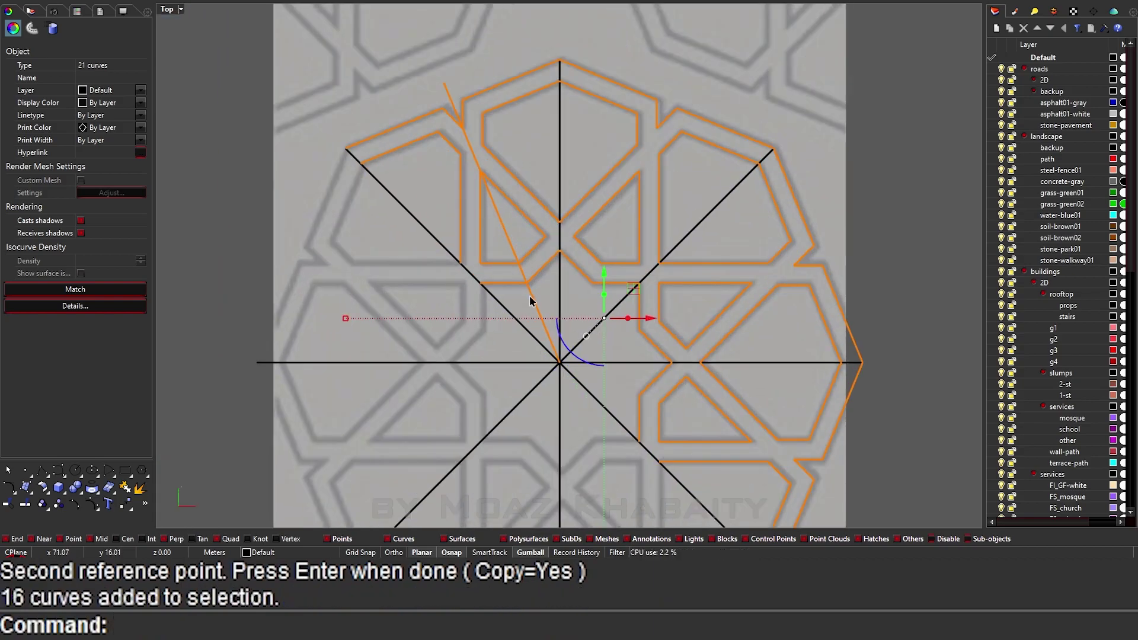
{"action": "type", "text": "mi"}
{"action": "key", "text": "Return"}
{"action": "left_click", "coordinate": [531, 322]}
{"action": "left_click", "coordinate": [532, 195]}
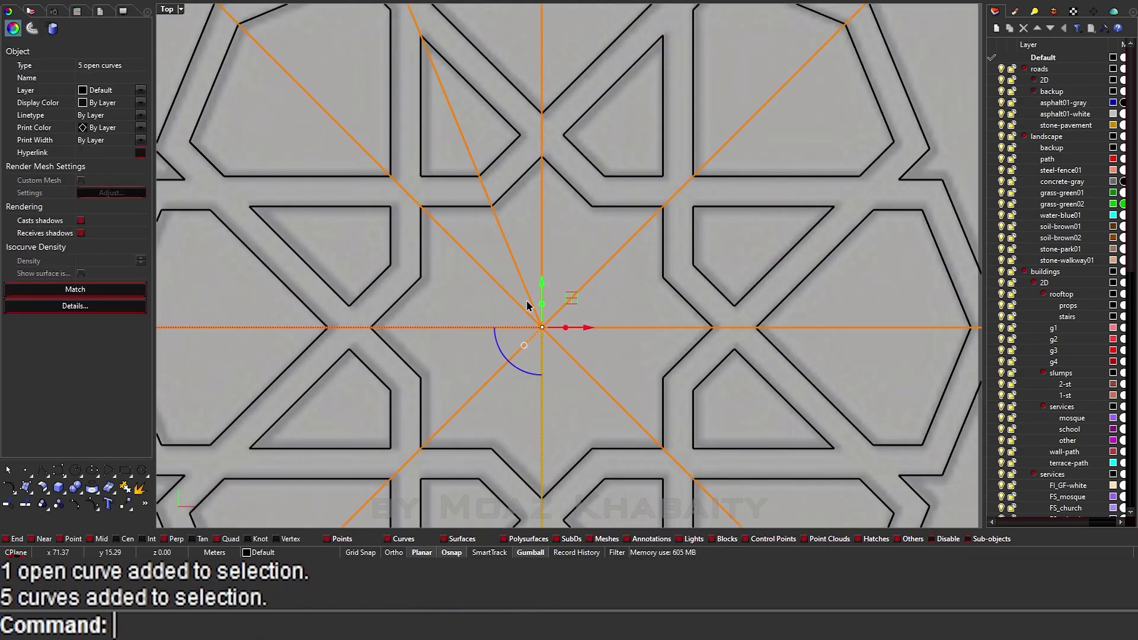
{"action": "key", "text": "Delete"}
{"action": "key", "text": "Delete"}
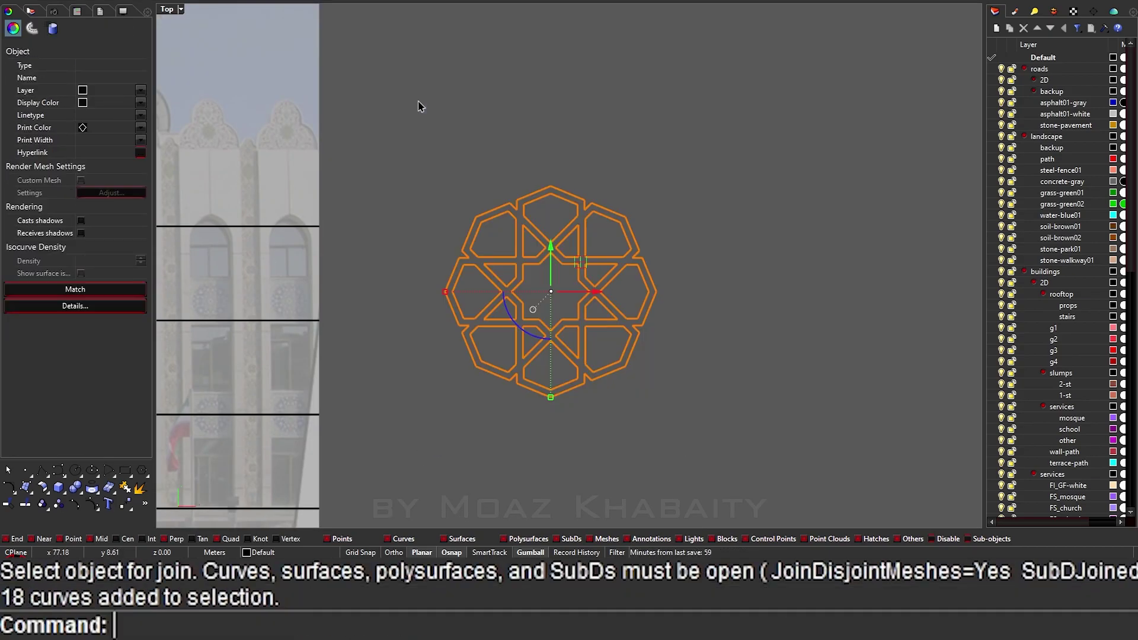
Shrink the star outline and group its curves together.
{"action": "mouse_move", "coordinate": [551, 291]}
{"action": "left_mouse_down"}
{"action": "mouse_move", "coordinate": [589, 309]}
{"action": "mouse_move", "coordinate": [521, 198]}
{"action": "left_mouse_up"}
{"action": "scroll", "coordinate": [590, 308], "scroll_direction": "down", "scroll_amount": 5}
{"action": "type", "text": "g"}
{"action": "key", "text": "Return"}
{"action": "scroll", "coordinate": [589, 308], "scroll_direction": "up", "scroll_amount": 3}
{"action": "scroll", "coordinate": [559, 221], "scroll_direction": "up", "scroll_amount": 3}
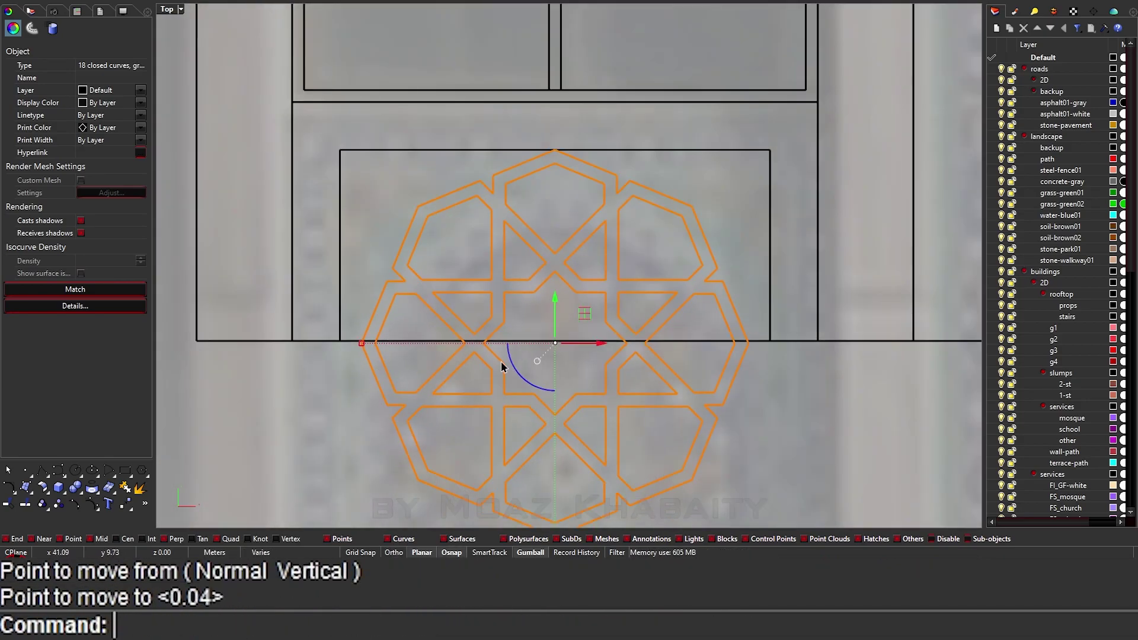
{"action": "scroll", "coordinate": [499, 322], "scroll_direction": "up", "scroll_amount": 3}
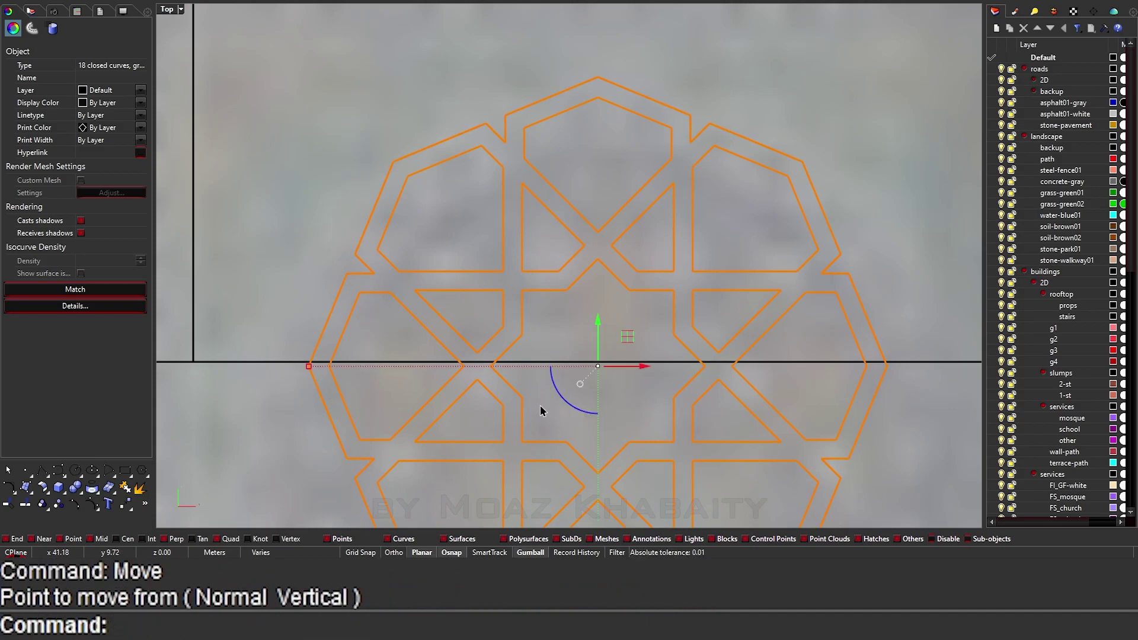
Move the star to the panel edge's midpoint, delete the helper curve, and enlarge it to fill the panel.
{"action": "left_click", "coordinate": [611, 362]}
{"action": "scroll", "coordinate": [611, 362], "scroll_direction": "down", "scroll_amount": 3}
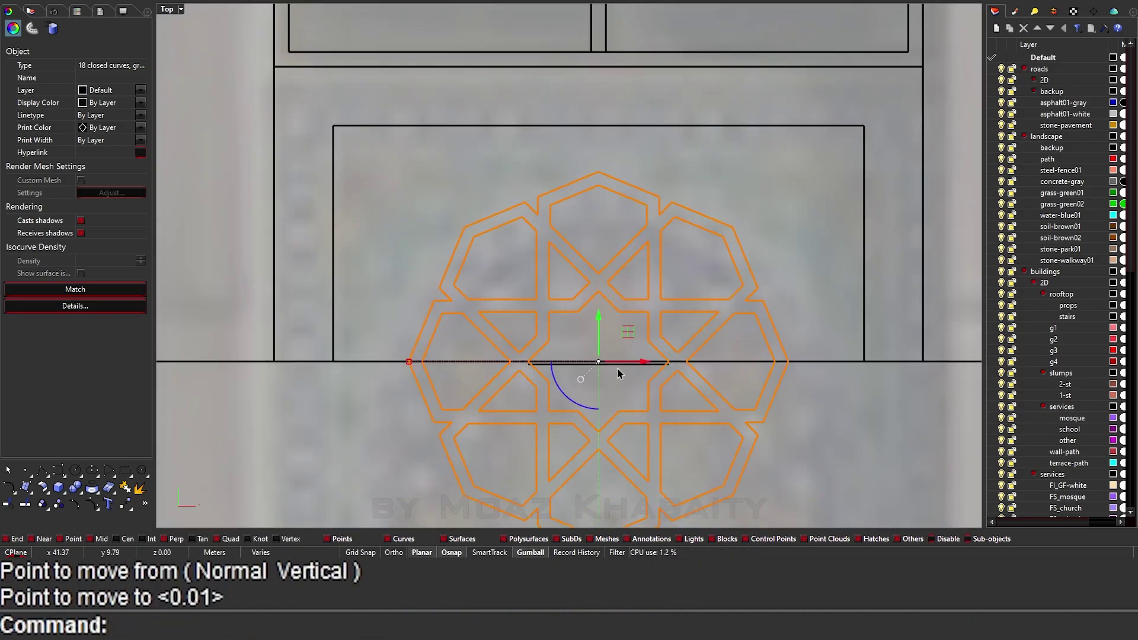
{"action": "left_click", "coordinate": [651, 367]}
{"action": "key", "text": "Delete"}
{"action": "left_click", "coordinate": [563, 454]}
{"action": "scroll", "coordinate": [562, 455], "scroll_direction": "up", "scroll_amount": 3}
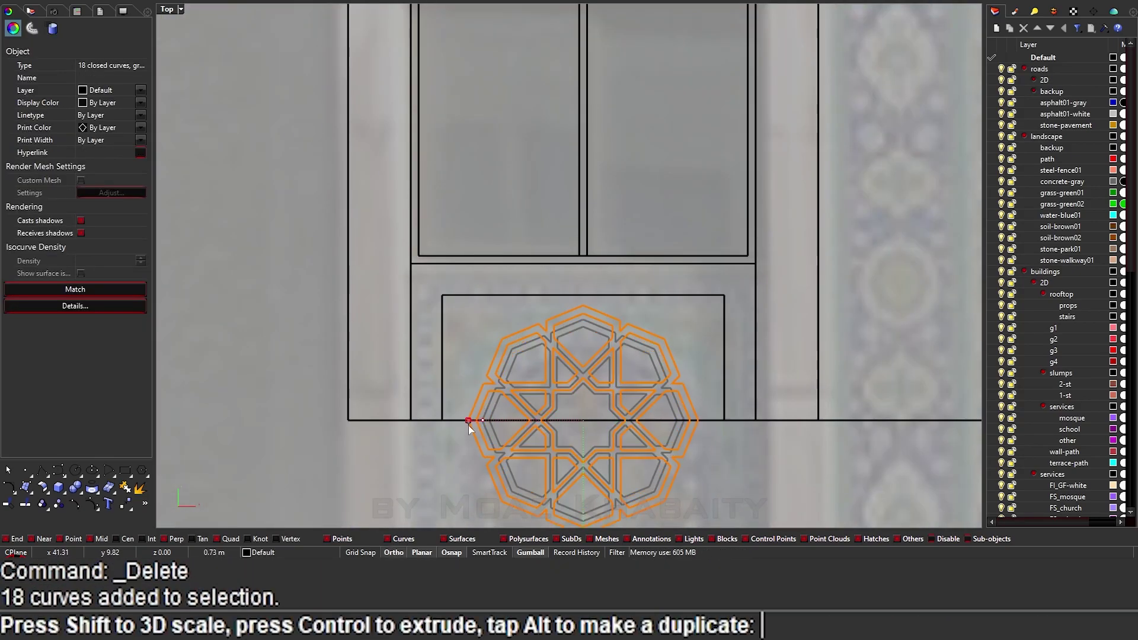
{"action": "left_click_drag", "start_coordinate": [464, 425], "coordinate": [446, 429]}
Offset the panel's top edge and delete the leftover edge curve.
{"action": "left_click", "coordinate": [481, 295]}
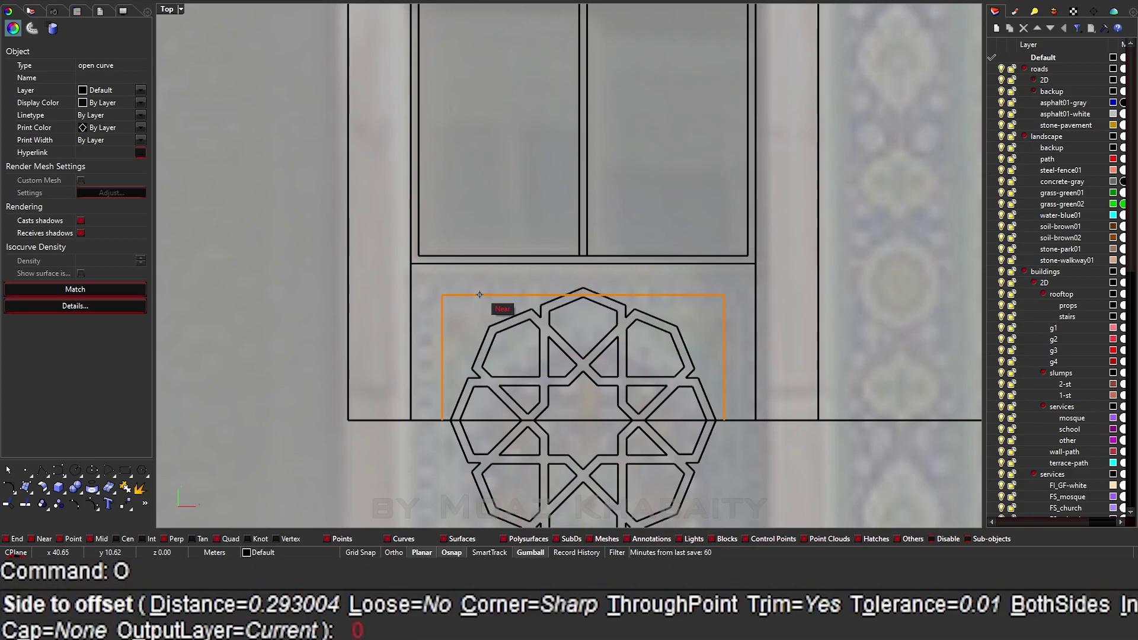
{"action": "left_click", "coordinate": [468, 284]}
{"action": "key", "text": "Delete"}
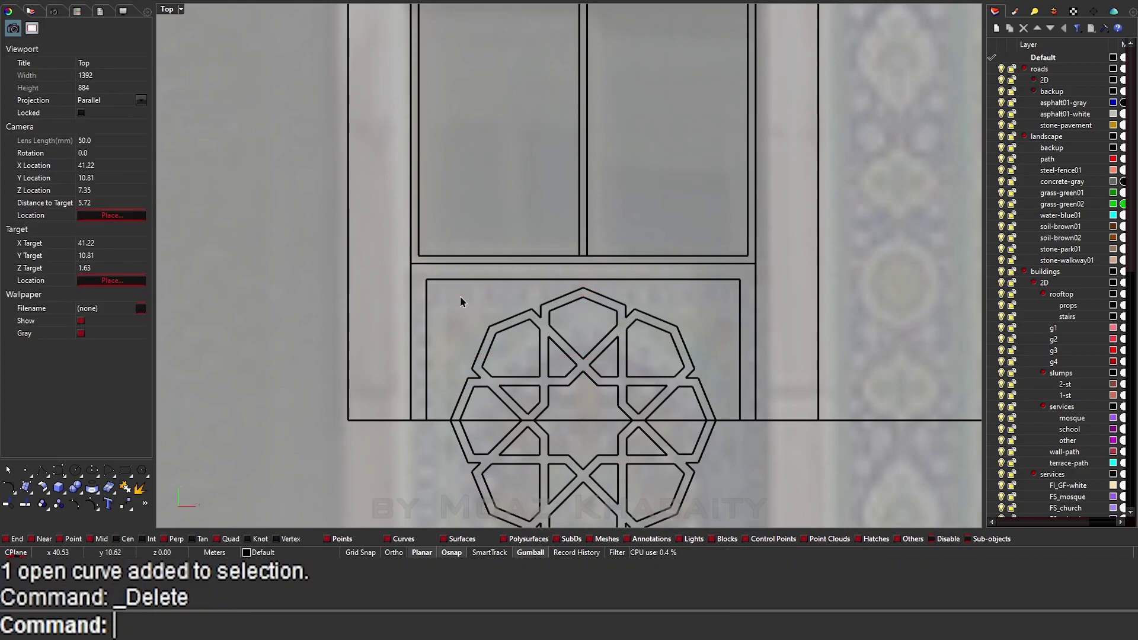
{"action": "scroll", "coordinate": [460, 296], "scroll_direction": "down", "scroll_amount": 5}
{"action": "scroll", "coordinate": [510, 427], "scroll_direction": "up", "scroll_amount": 3}
Trim the star along the offset edge, deleting the pieces below it.
{"action": "left_click", "coordinate": [510, 427]}
{"action": "key", "text": "Return"}
{"action": "left_click_drag", "start_coordinate": [510, 497], "coordinate": [340, 452]}
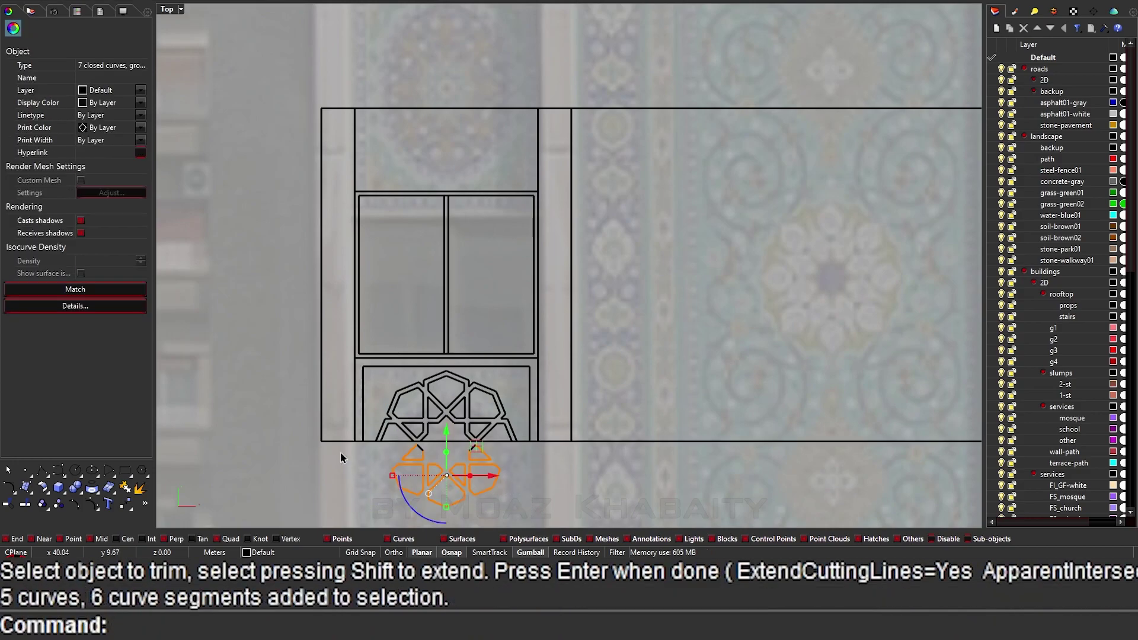
{"action": "key", "text": "Delete"}
{"action": "scroll", "coordinate": [368, 456], "scroll_direction": "up", "scroll_amount": 3}
{"action": "key", "text": "Delete"}
{"action": "scroll", "coordinate": [458, 412], "scroll_direction": "down", "scroll_amount": 3}
Mirror a copy of the half star about the bay's middle into the top panel.
{"action": "left_click", "coordinate": [458, 418]}
{"action": "type", "text": "mi"}
{"action": "key", "text": "Return"}
{"action": "left_click", "coordinate": [490, 350]}
{"action": "left_click", "coordinate": [514, 428]}
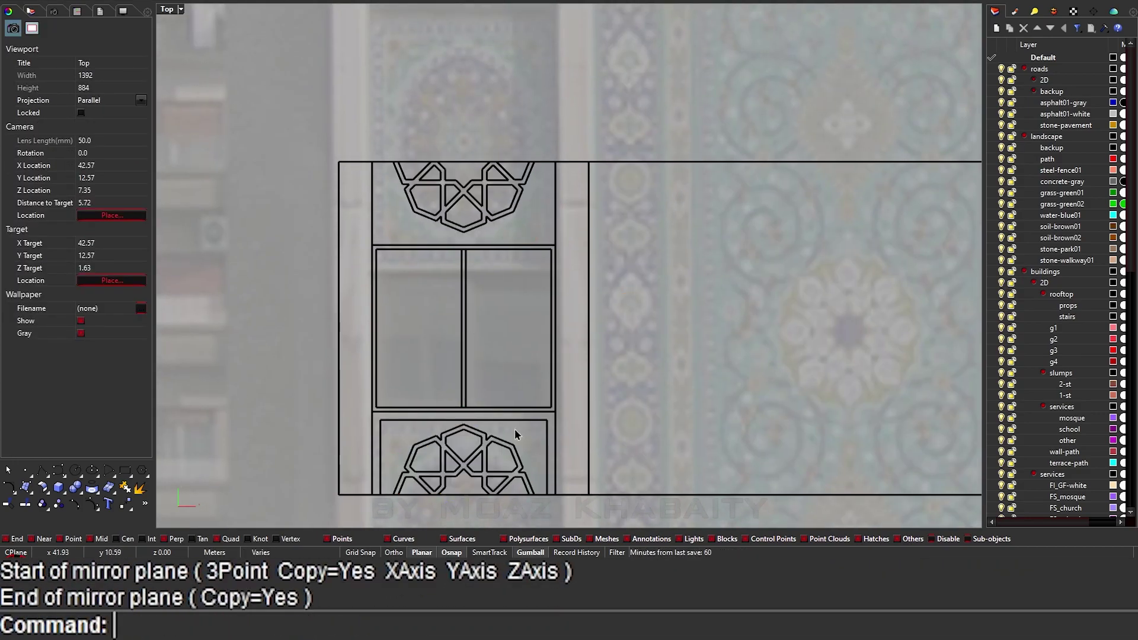
{"action": "scroll", "coordinate": [364, 344], "scroll_direction": "down", "scroll_amount": 5}
Select all the pattern curves and tilt to a perspective view of the panel.
{"action": "scroll", "coordinate": [454, 320], "scroll_direction": "down", "scroll_amount": 2}
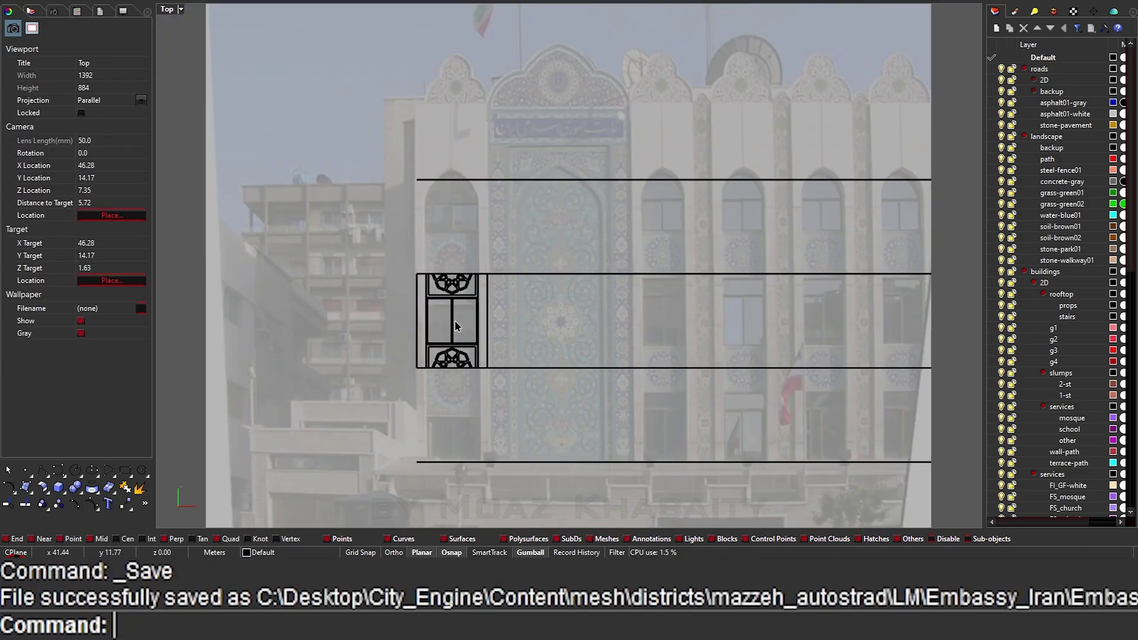
{"action": "scroll", "coordinate": [546, 399], "scroll_direction": "down", "scroll_amount": 2}
{"action": "scroll", "coordinate": [452, 371], "scroll_direction": "up", "scroll_amount": 6}
{"action": "scroll", "coordinate": [451, 371], "scroll_direction": "down", "scroll_amount": 2}
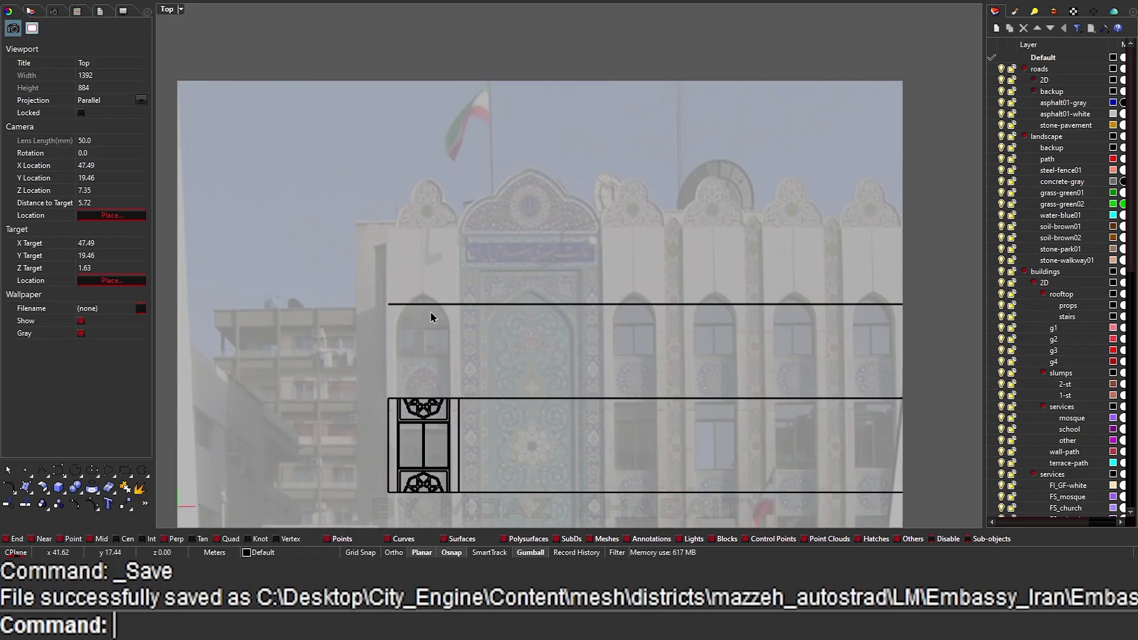
{"action": "scroll", "coordinate": [432, 318], "scroll_direction": "down", "scroll_amount": 2}
{"action": "scroll", "coordinate": [247, 383], "scroll_direction": "up", "scroll_amount": 4}
{"action": "left_click_drag", "start_coordinate": [403, 261], "coordinate": [512, 367]}
{"action": "scroll", "coordinate": [511, 361], "scroll_direction": "down", "scroll_amount": 3}
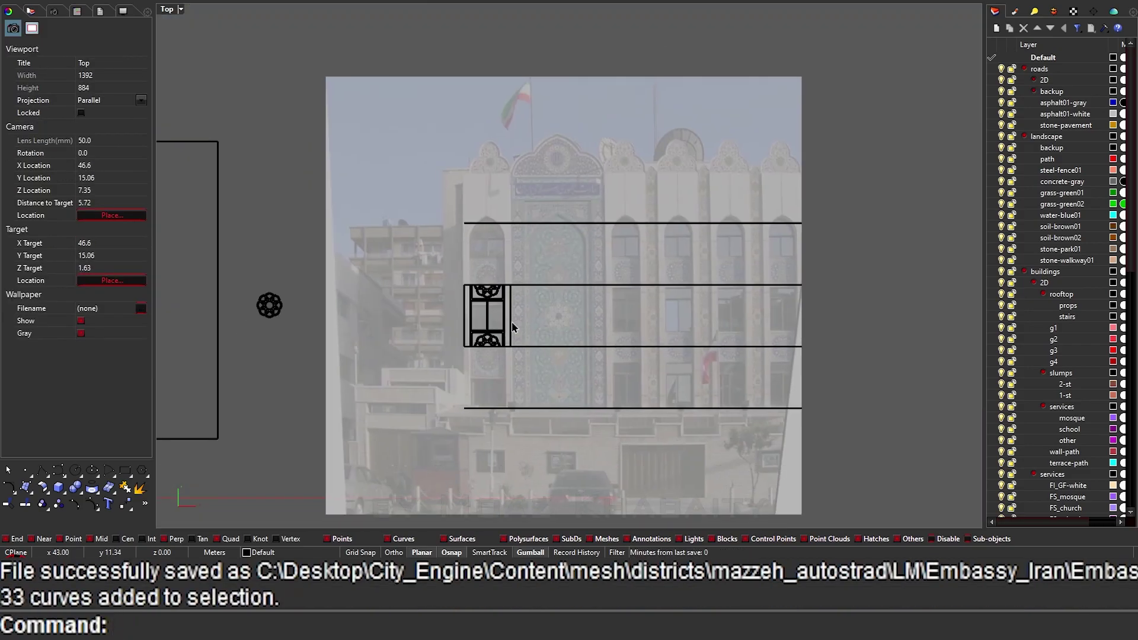
{"action": "right_click_drag", "start_coordinate": [269, 304], "coordinate": [305, 470]}
{"action": "scroll", "coordinate": [709, 184], "scroll_direction": "up", "scroll_amount": 5}
Draw a flat plane across the panel and split it with the pattern curves.
{"action": "type", "text": "kk"}
{"action": "key", "text": "Return"}
{"action": "left_click", "coordinate": [519, 145]}
{"action": "left_click", "coordinate": [766, 480]}
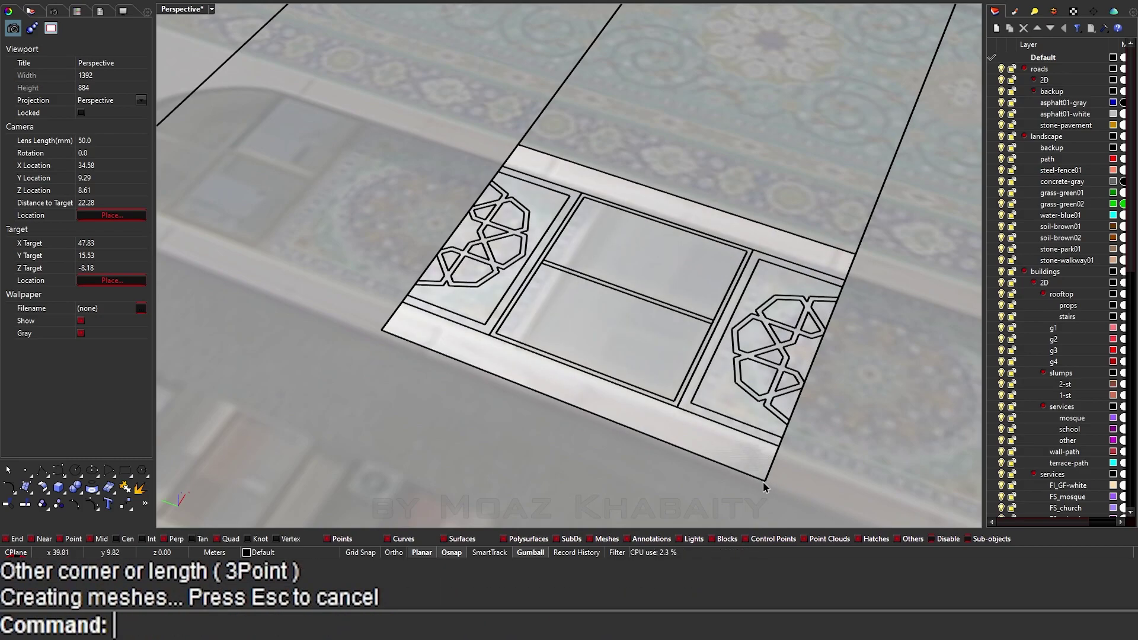
{"action": "type", "text": "s"}
{"action": "key", "text": "Return"}
{"action": "scroll", "coordinate": [507, 389], "scroll_direction": "down", "scroll_amount": 3}
{"action": "key", "text": "ctrl+a"}
{"action": "key", "text": "Escape"}
{"action": "scroll", "coordinate": [503, 397], "scroll_direction": "down", "scroll_amount": 2}
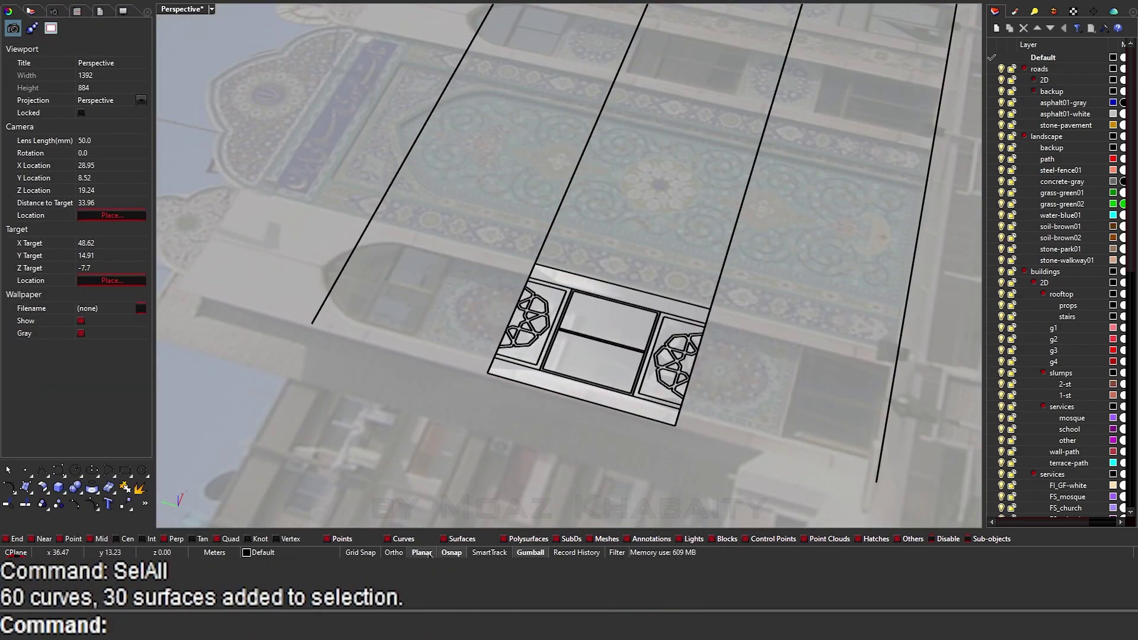
Hide the large background plane and orbit to look across the panel surfaces.
{"action": "left_click", "coordinate": [584, 297]}
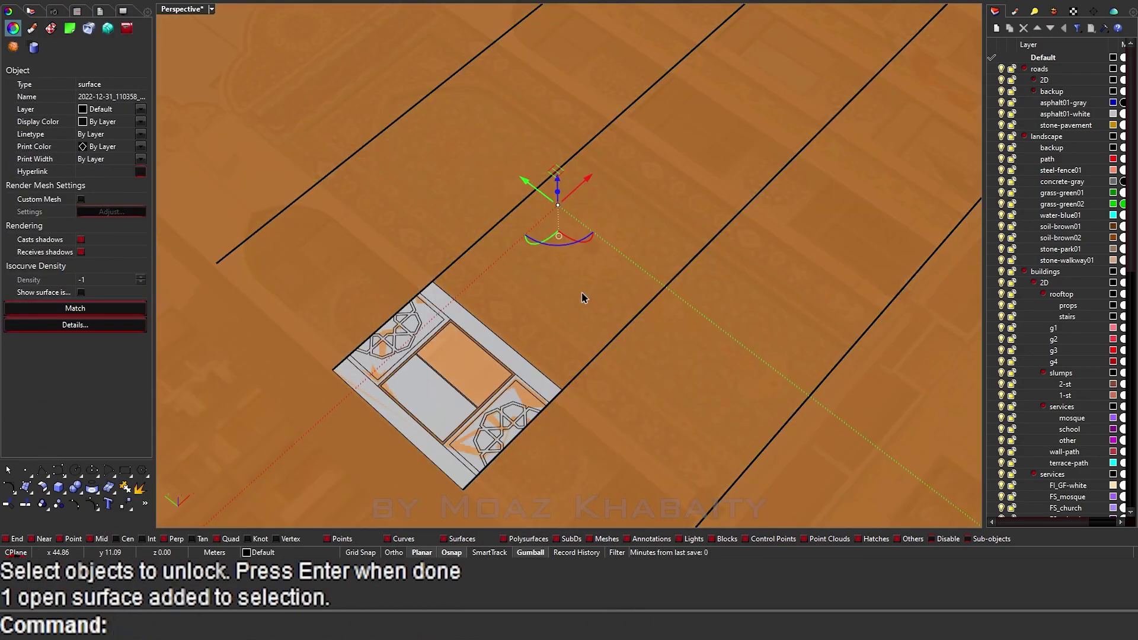
{"action": "key", "text": "ctrl+h"}
{"action": "scroll", "coordinate": [535, 273], "scroll_direction": "up", "scroll_amount": 3}
{"action": "left_click", "coordinate": [535, 272]}
{"action": "right_click_drag", "start_coordinate": [535, 272], "coordinate": [485, 314]}
{"action": "key", "text": "Escape"}
{"action": "scroll", "coordinate": [485, 314], "scroll_direction": "up", "scroll_amount": 5}
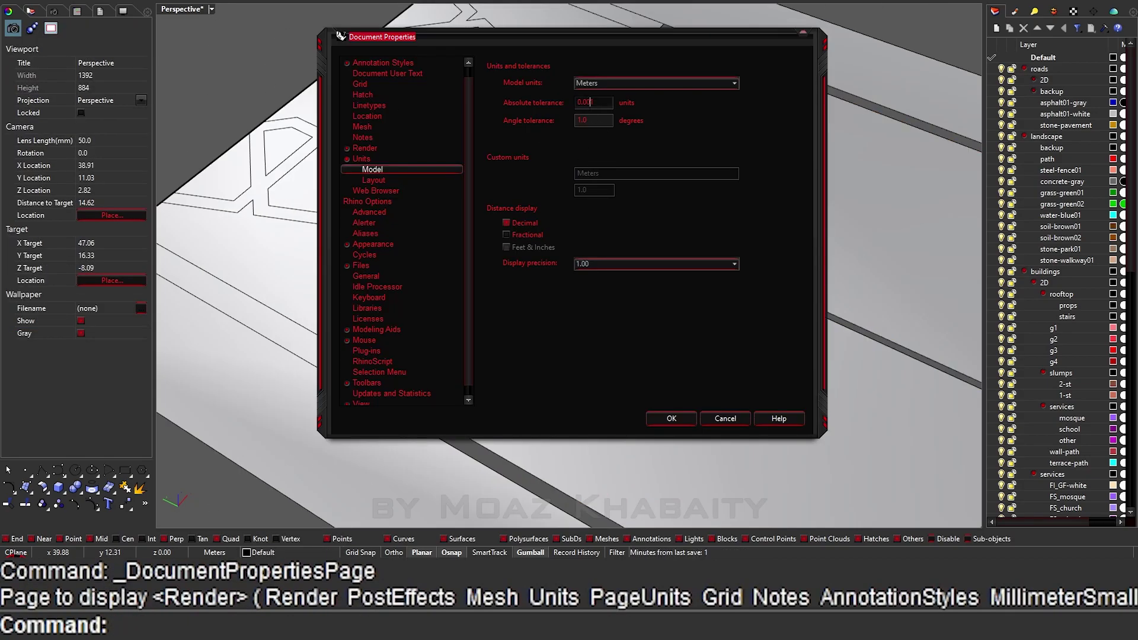
{"action": "key", "text": "Return"}
Delete a test panel surface, then undo both the deletion and the plane split.
{"action": "left_click", "coordinate": [446, 421]}
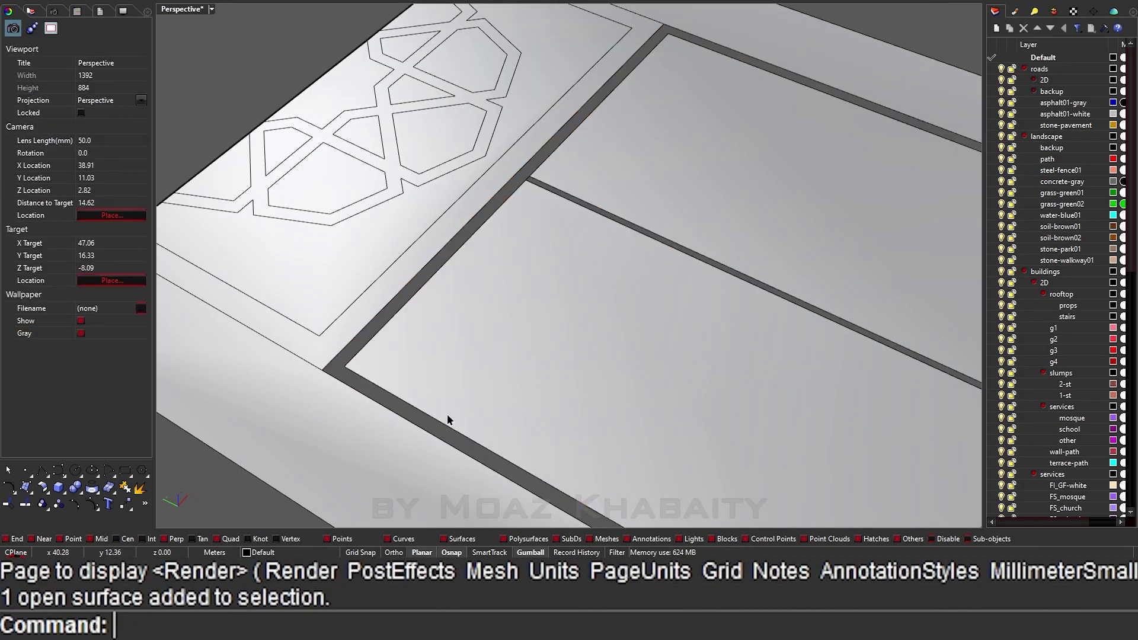
{"action": "scroll", "coordinate": [436, 344], "scroll_direction": "down", "scroll_amount": 3}
{"action": "scroll", "coordinate": [393, 364], "scroll_direction": "up", "scroll_amount": 3}
{"action": "left_click", "coordinate": [485, 336]}
{"action": "middle_click", "coordinate": [764, 243]}
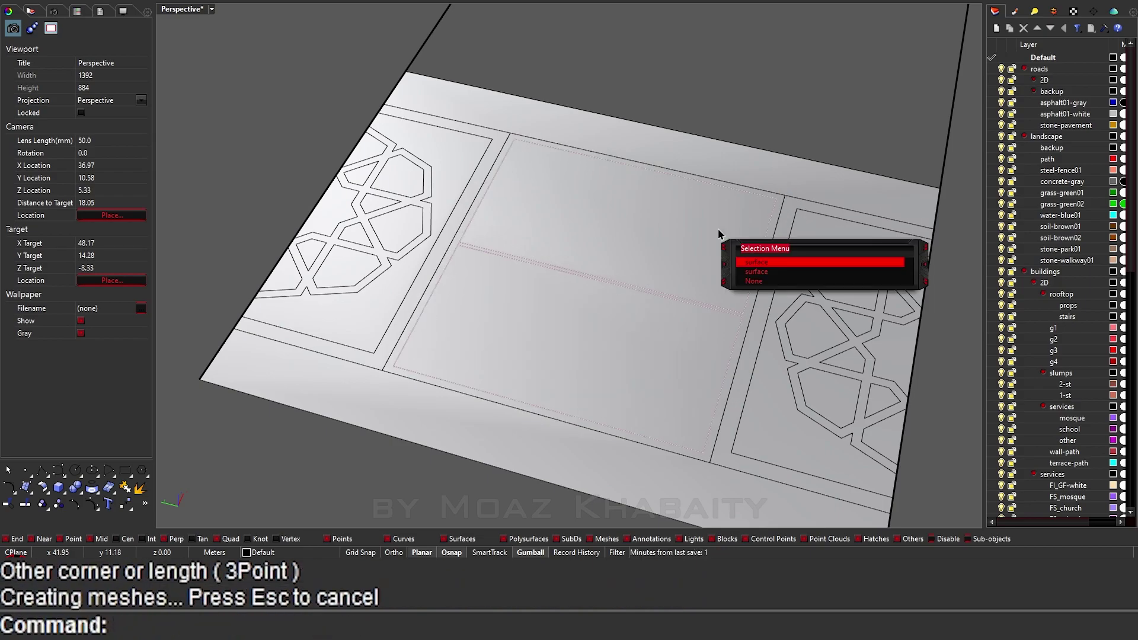
{"action": "left_click", "coordinate": [788, 252]}
{"action": "left_click", "coordinate": [628, 333]}
{"action": "scroll", "coordinate": [764, 434], "scroll_direction": "down", "scroll_amount": 3}
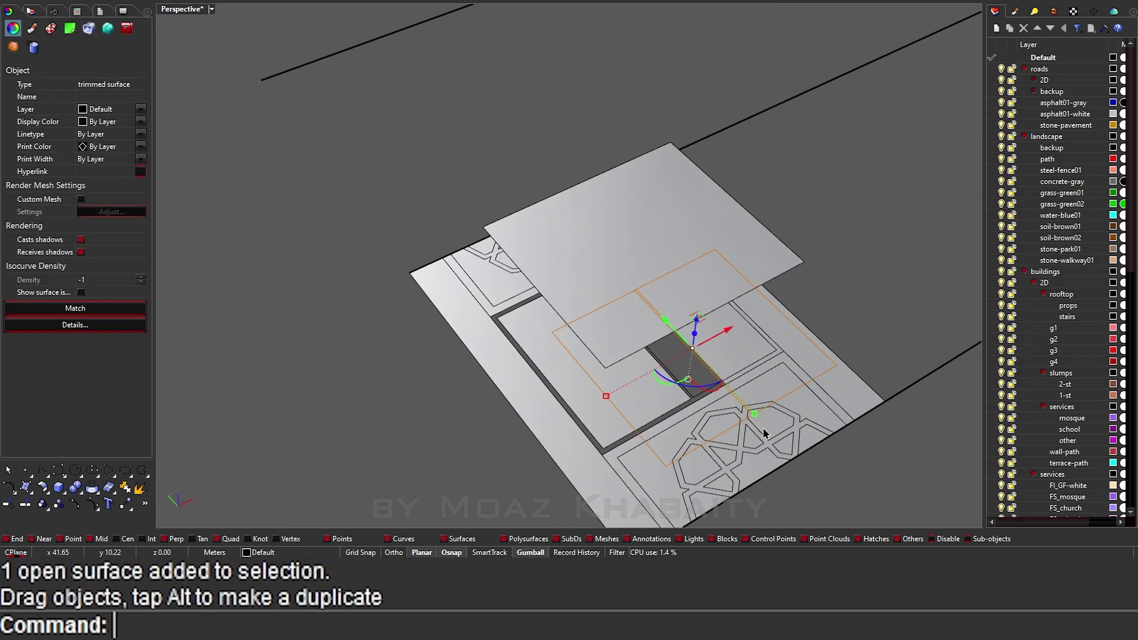
{"action": "key", "text": "Delete"}
{"action": "key", "text": "ctrl+z"}
{"action": "key", "text": "ctrl+z"}
{"action": "key", "text": "ctrl+z"}
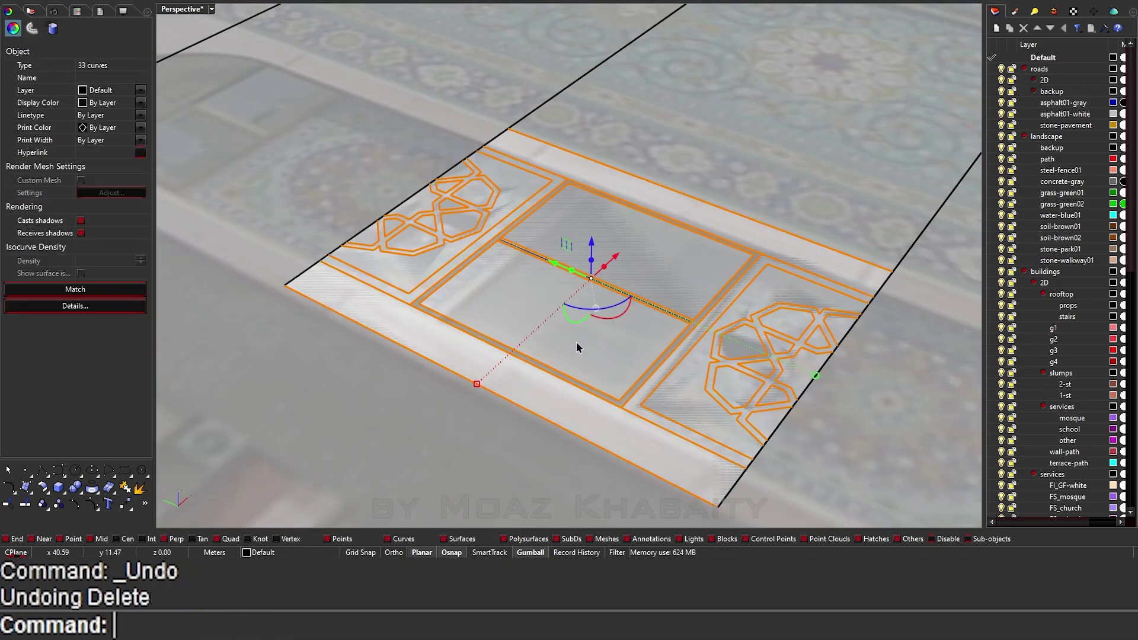
{"action": "key", "text": "ctrl+z"}
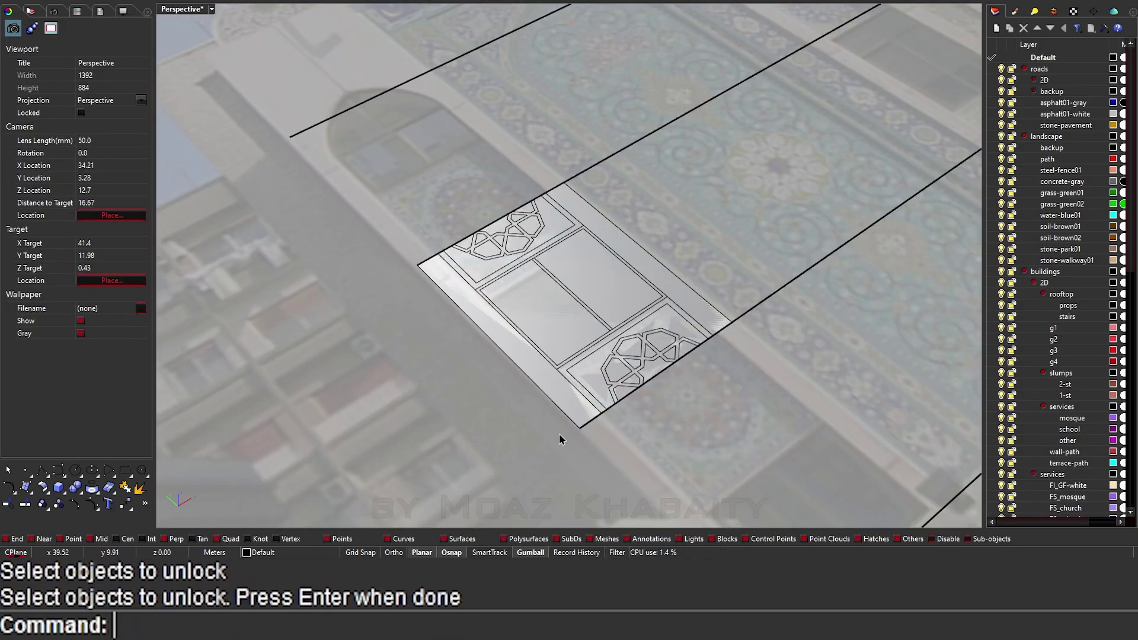
Hide the reference photo; put door panels on glass-black, frames on steel-black, pillars on concrete-white.
{"action": "type", "text": "h"}
{"action": "key", "text": "Return"}
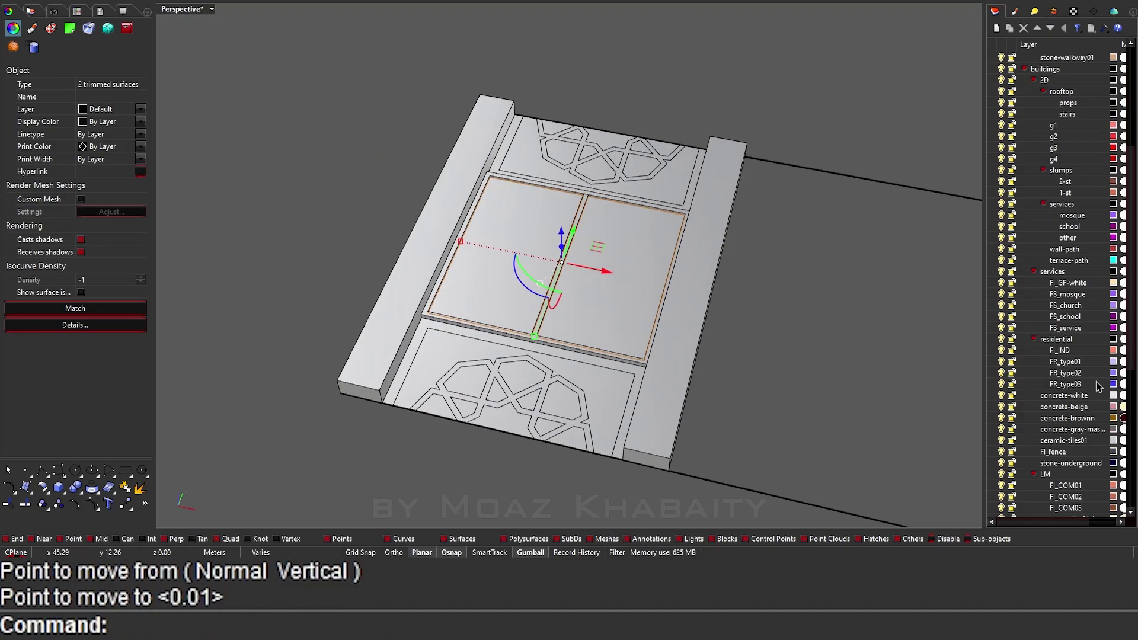
{"action": "left_click", "coordinate": [1087, 347]}
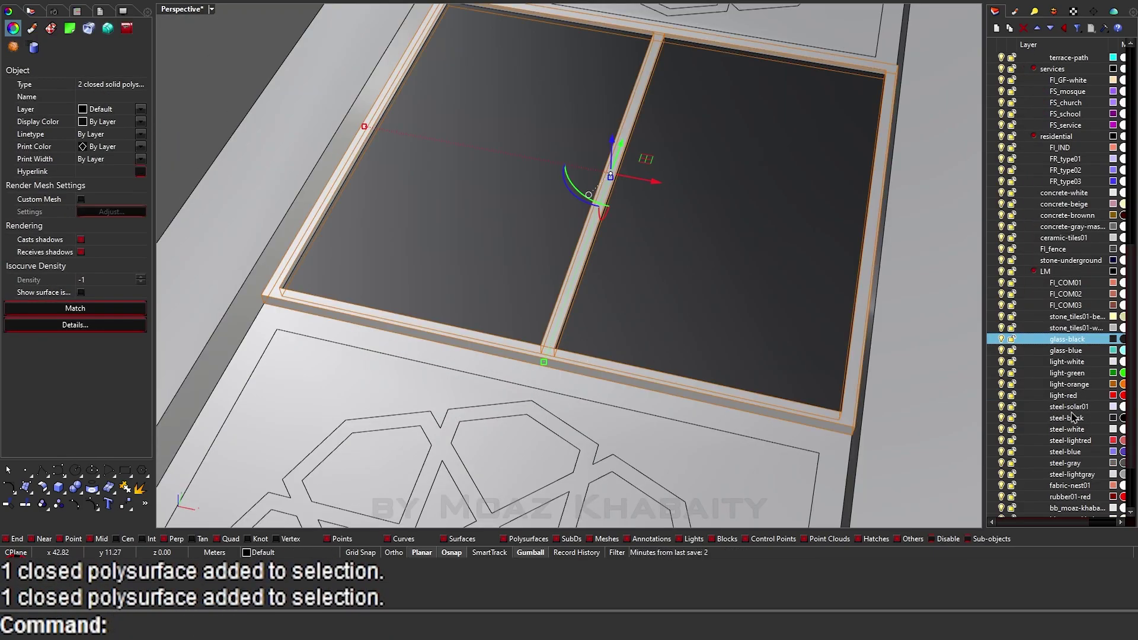
{"action": "left_click", "coordinate": [1073, 418]}
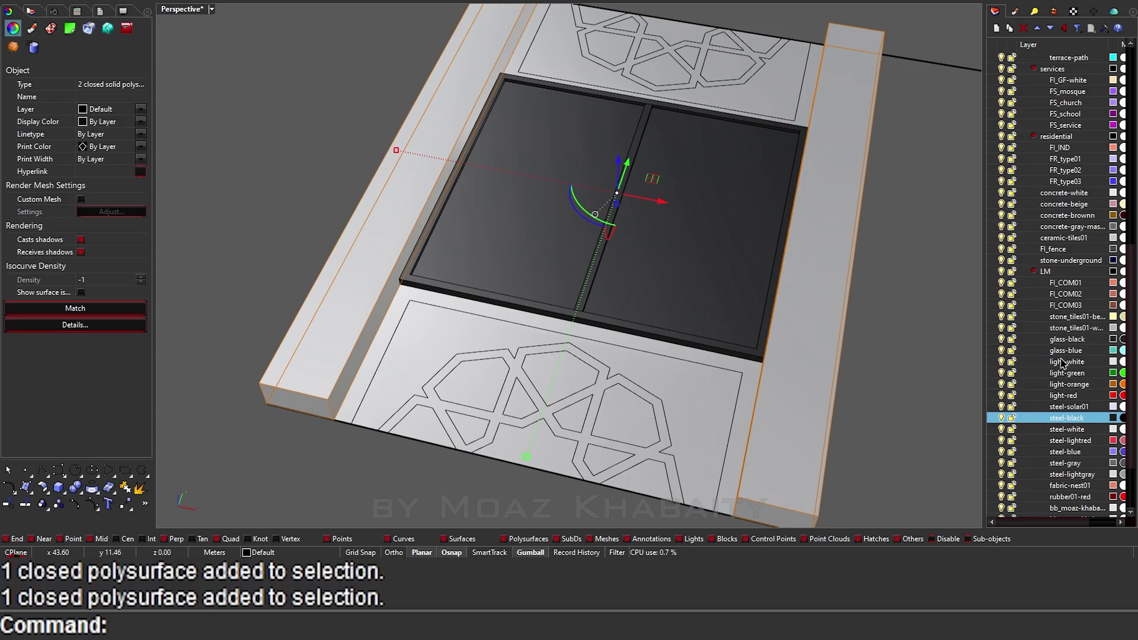
{"action": "right_click", "coordinate": [1075, 260]}
{"action": "left_click", "coordinate": [1076, 432]}
Put the star pattern surfaces on steel-blue and the pattern panels on steel-lightgray.
{"action": "left_click", "coordinate": [758, 356]}
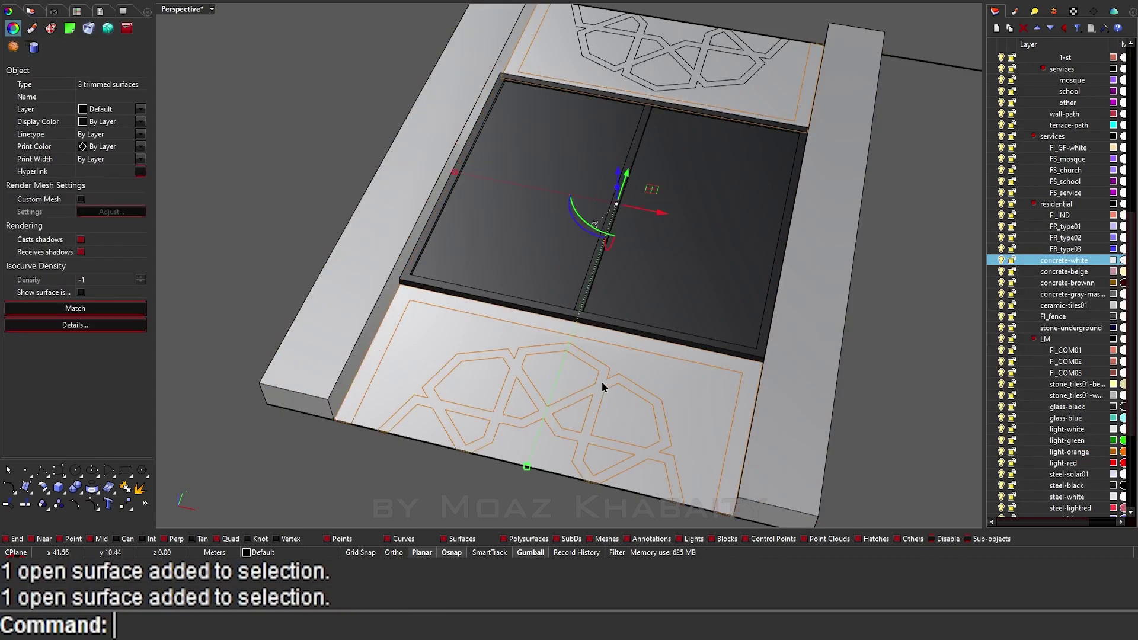
{"action": "right_click_drag", "start_coordinate": [602, 387], "coordinate": [887, 265]}
{"action": "left_click", "coordinate": [1067, 418]}
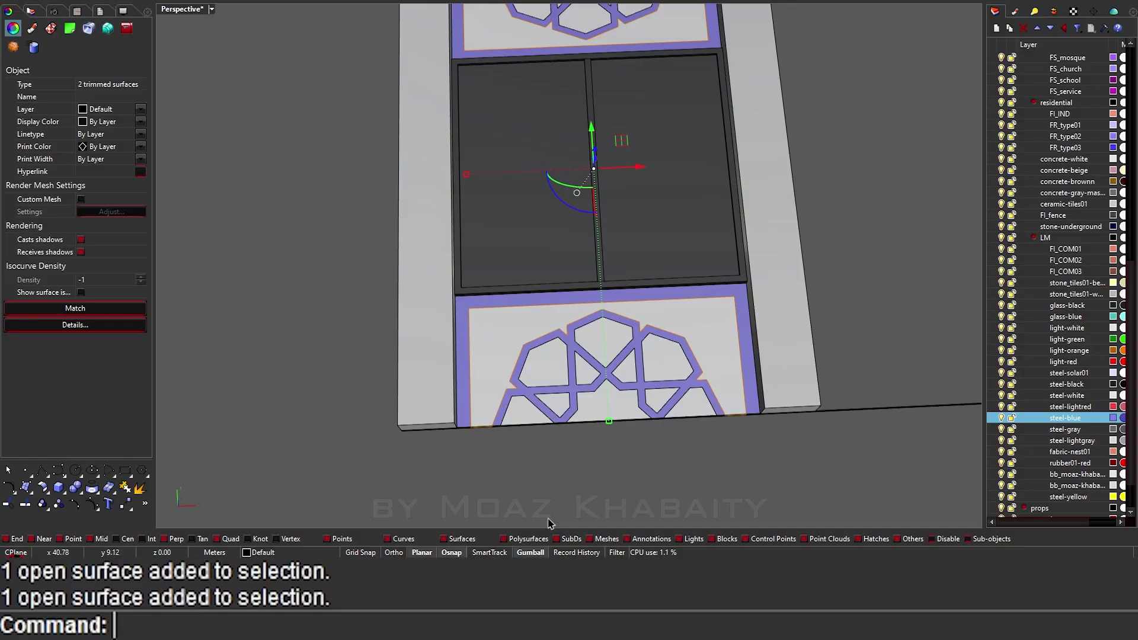
{"action": "left_click", "coordinate": [721, 314], "text": "shift"}
{"action": "scroll", "coordinate": [746, 305], "scroll_direction": "down", "scroll_amount": 3}
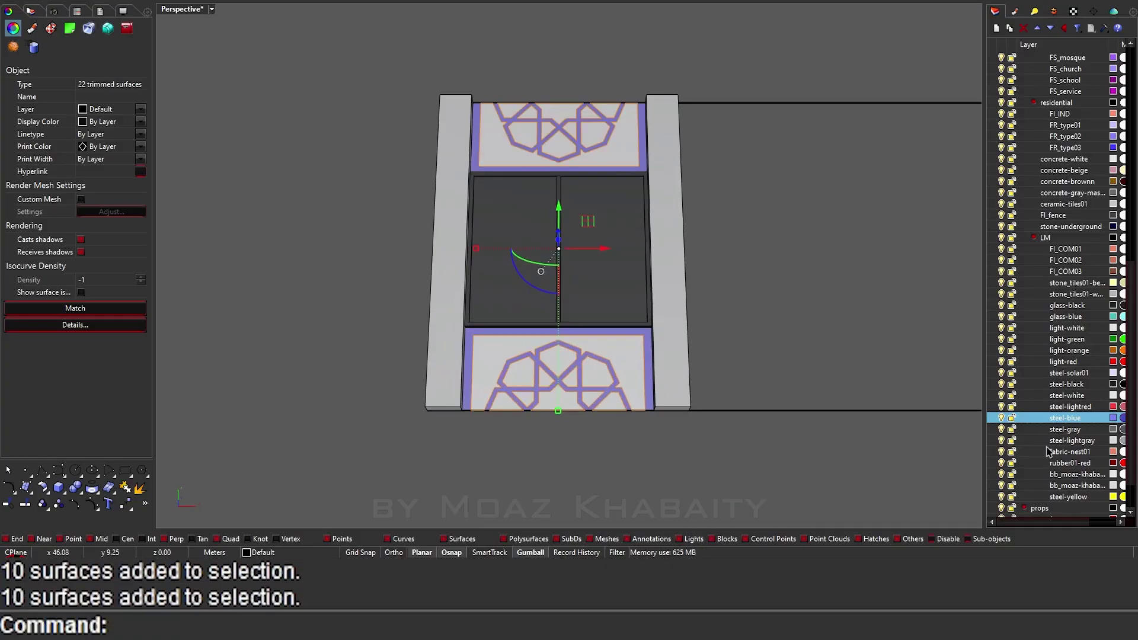
{"action": "right_click", "coordinate": [1072, 440]}
{"action": "left_click", "coordinate": [1061, 384]}
Move the pillars to stone_tiles01-white and the panel backgrounds to stone_tiles01-beige.
{"action": "left_click", "coordinate": [449, 355]}
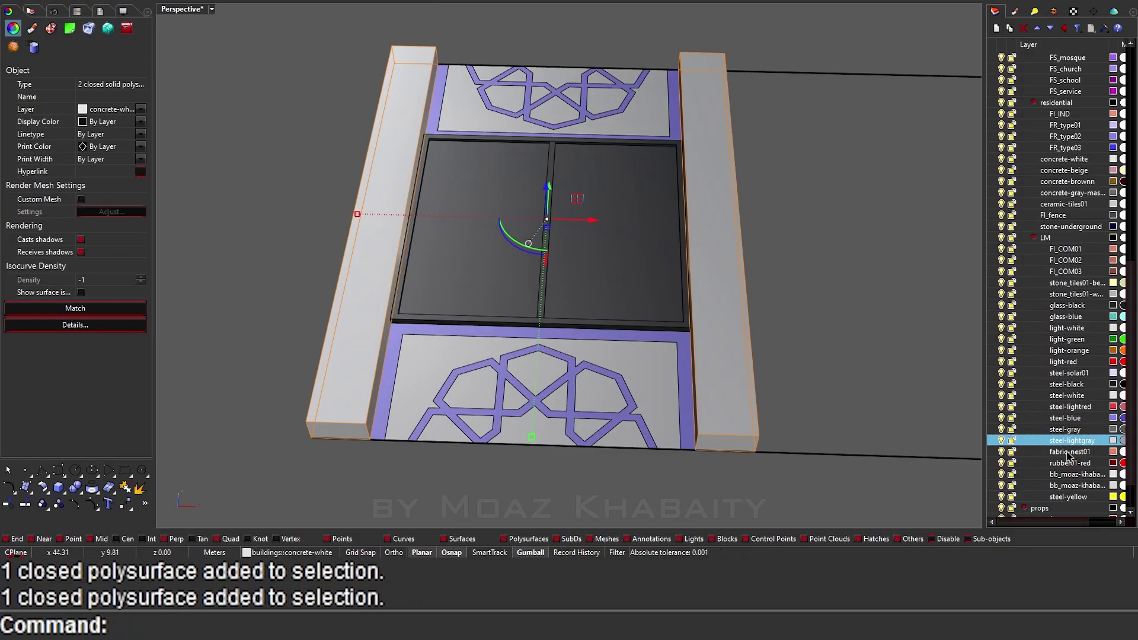
{"action": "right_click", "coordinate": [1068, 497]}
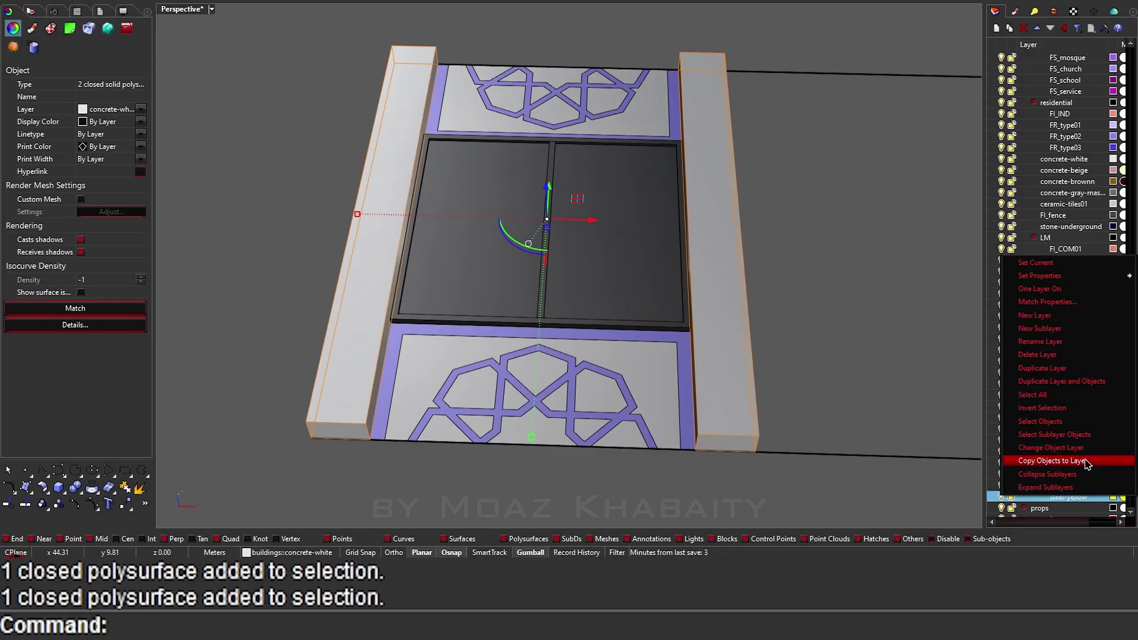
{"action": "left_click", "coordinate": [1067, 458]}
{"action": "right_click", "coordinate": [1082, 349]}
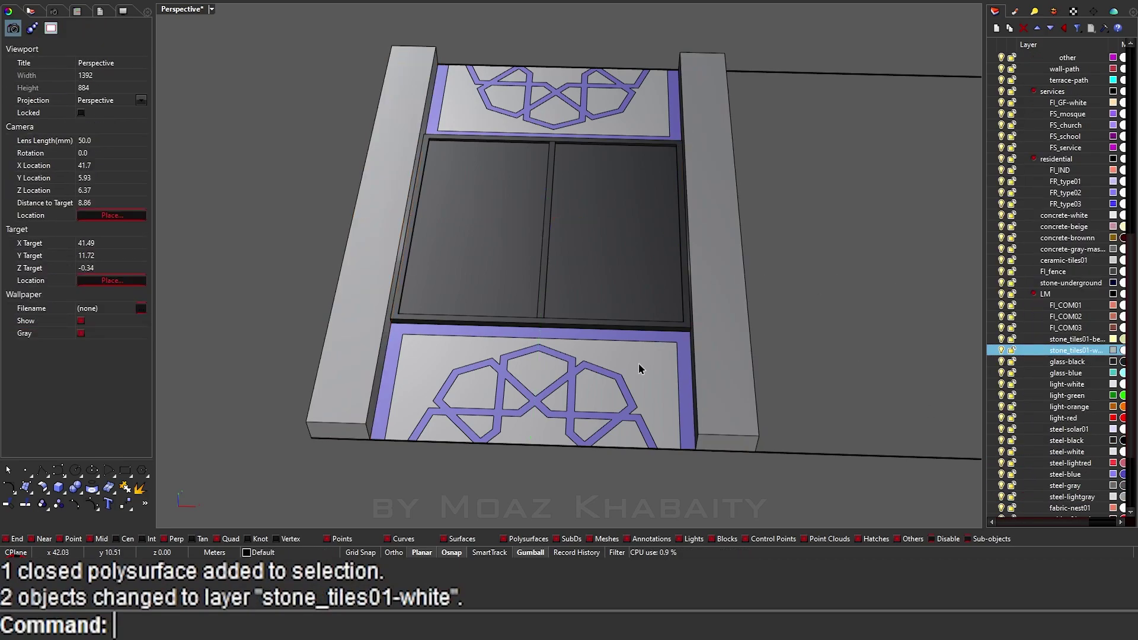
{"action": "left_click", "coordinate": [638, 362], "text": "shift"}
{"action": "scroll", "coordinate": [622, 280], "scroll_direction": "down", "scroll_amount": 3}
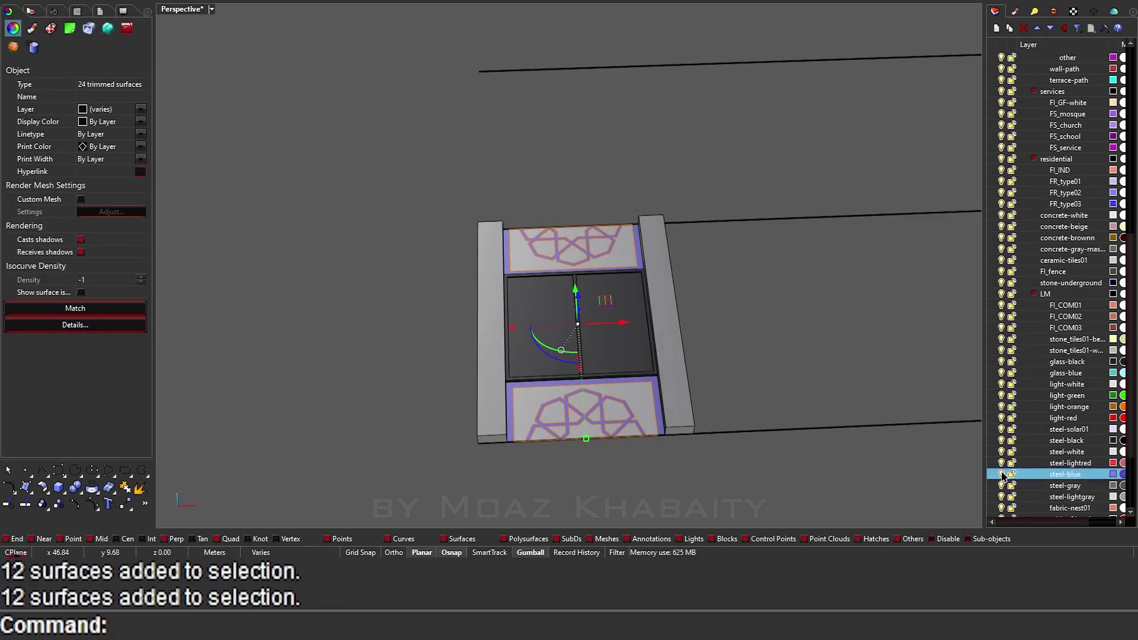
{"action": "right_click", "coordinate": [1075, 339]}
{"action": "left_click", "coordinate": [1043, 267]}
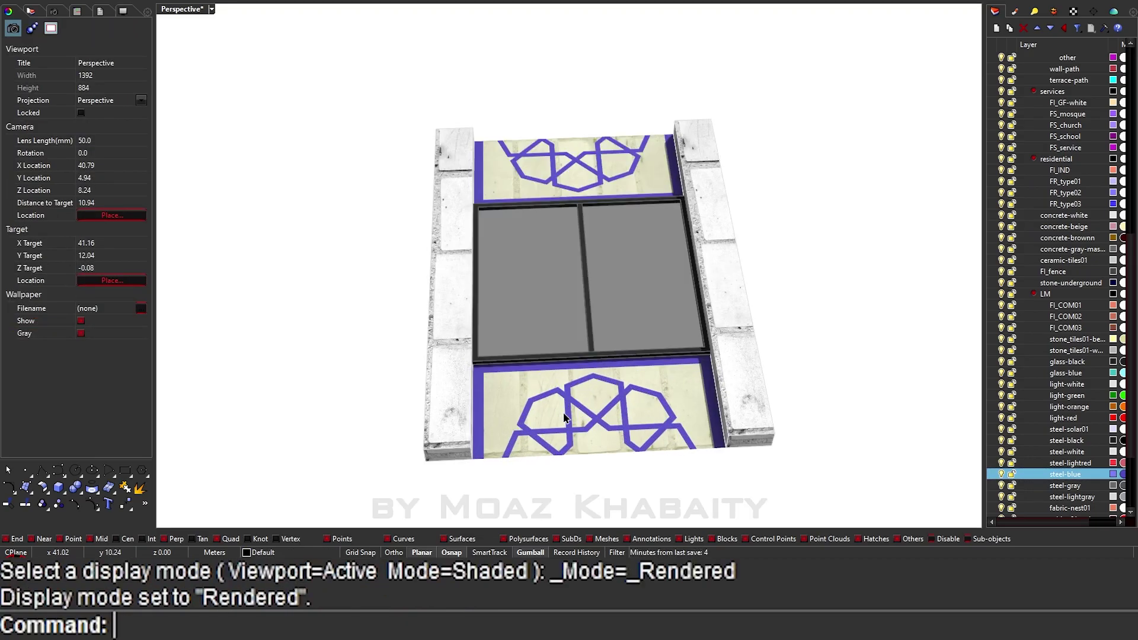
Preview the module rendered, then thicken the blue pattern with a 0.05 solid OffsetSrf.
{"action": "type", "text": "D"}
{"action": "key", "text": "ctrl+alt+s"}
{"action": "scroll", "coordinate": [579, 270], "scroll_direction": "up", "scroll_amount": 5}
{"action": "right_click_drag", "start_coordinate": [579, 269], "coordinate": [501, 259]}
{"action": "scroll", "coordinate": [501, 259], "scroll_direction": "down", "scroll_amount": 3}
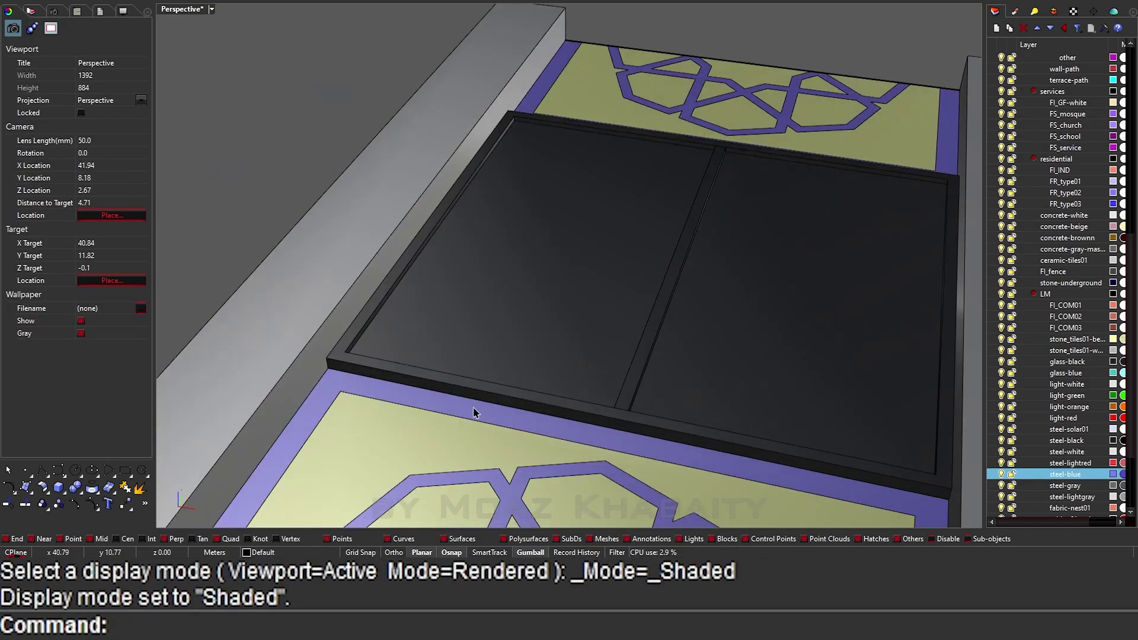
{"action": "type", "text": "OffsetSrf"}
{"action": "key", "text": "Return"}
{"action": "scroll", "coordinate": [608, 347], "scroll_direction": "down", "scroll_amount": 2}
{"action": "key", "text": "Return"}
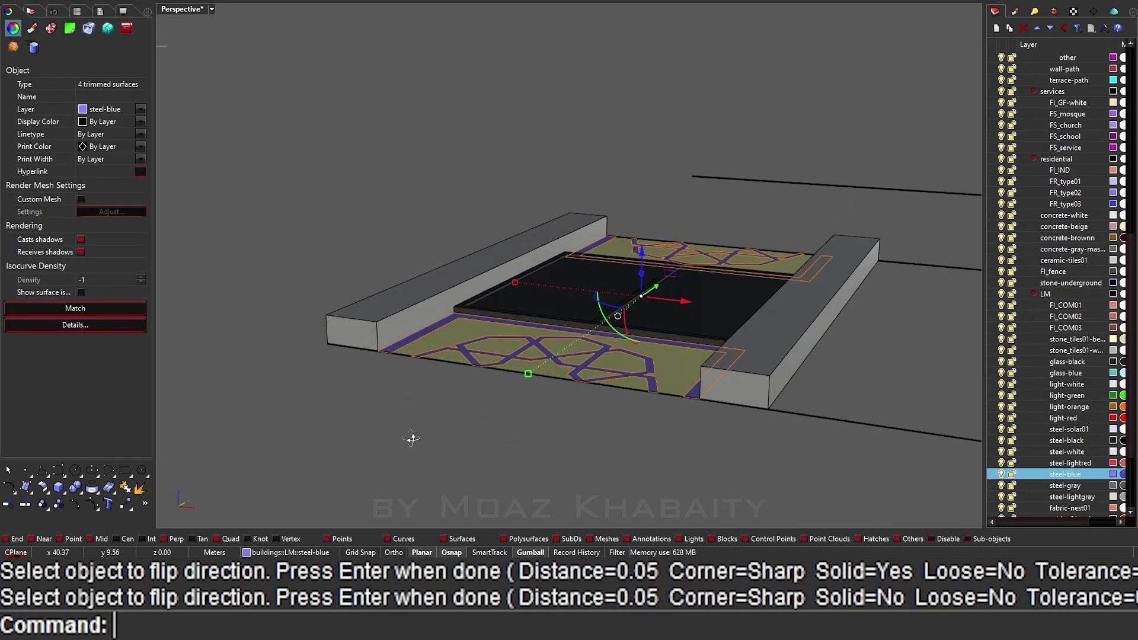
{"action": "scroll", "coordinate": [608, 347], "scroll_direction": "down", "scroll_amount": 2}
{"action": "mouse_move", "coordinate": [608, 347]}
{"action": "right_mouse_down"}
{"action": "mouse_move", "coordinate": [598, 309]}
{"action": "mouse_move", "coordinate": [712, 156]}
{"action": "right_mouse_up"}
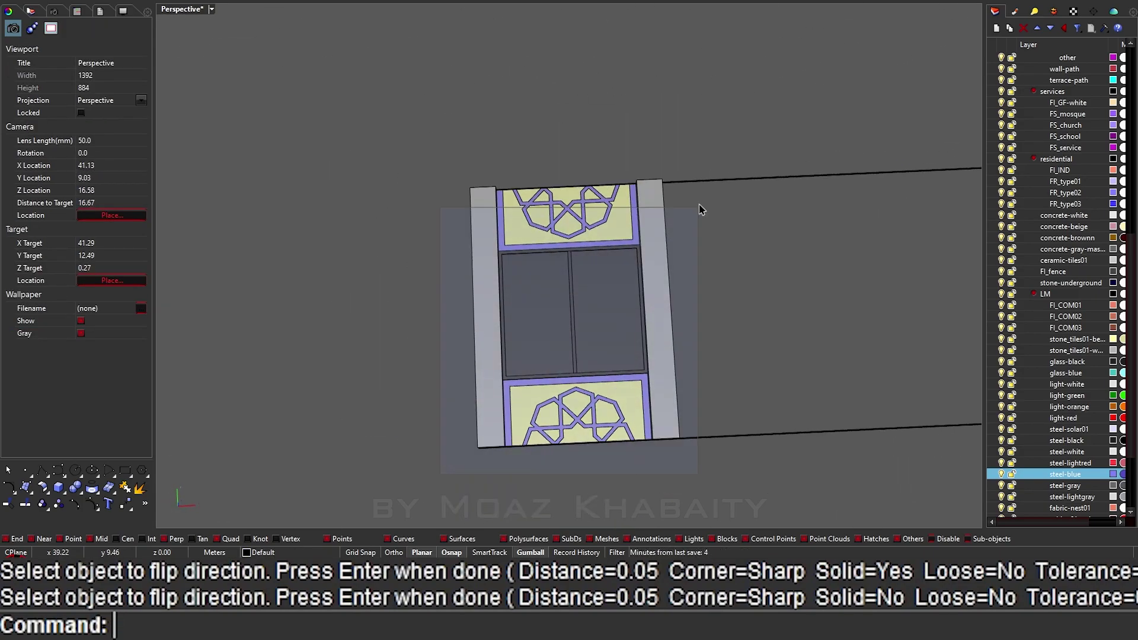
{"action": "type", "text": "G"}
Copy the grouped window strip rightward several times using typed gumball distances such as 3.5.
{"action": "scroll", "coordinate": [600, 255], "scroll_direction": "down", "scroll_amount": 2}
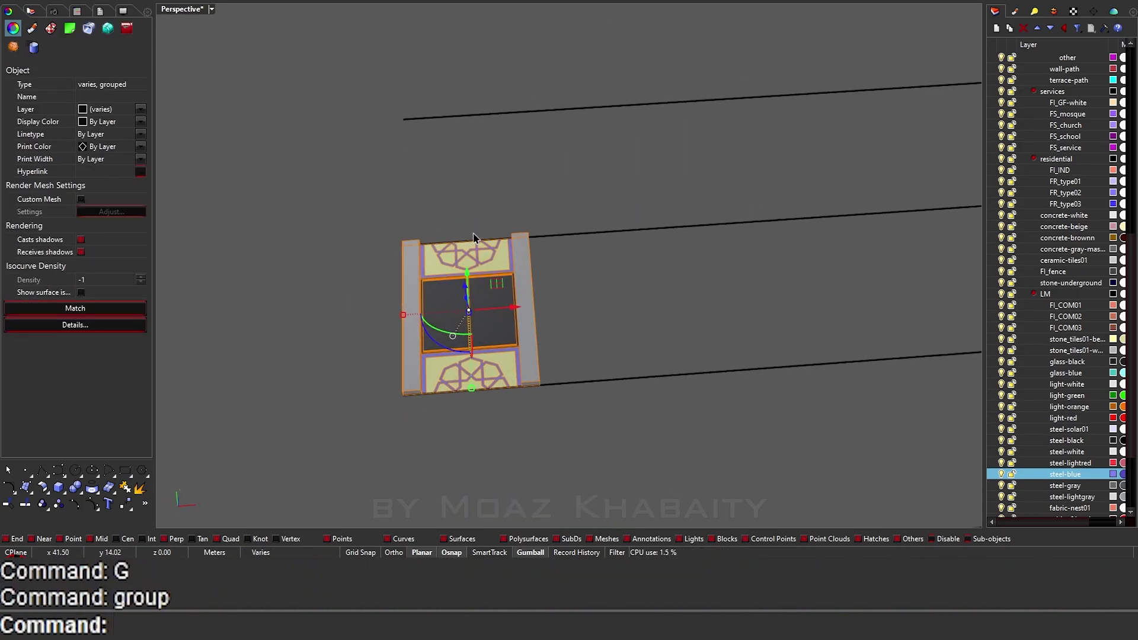
{"action": "mouse_move", "coordinate": [600, 254]}
{"action": "right_mouse_down"}
{"action": "mouse_move", "coordinate": [521, 336]}
{"action": "mouse_move", "coordinate": [563, 300]}
{"action": "right_mouse_up"}
{"action": "scroll", "coordinate": [564, 300], "scroll_direction": "down", "scroll_amount": 3}
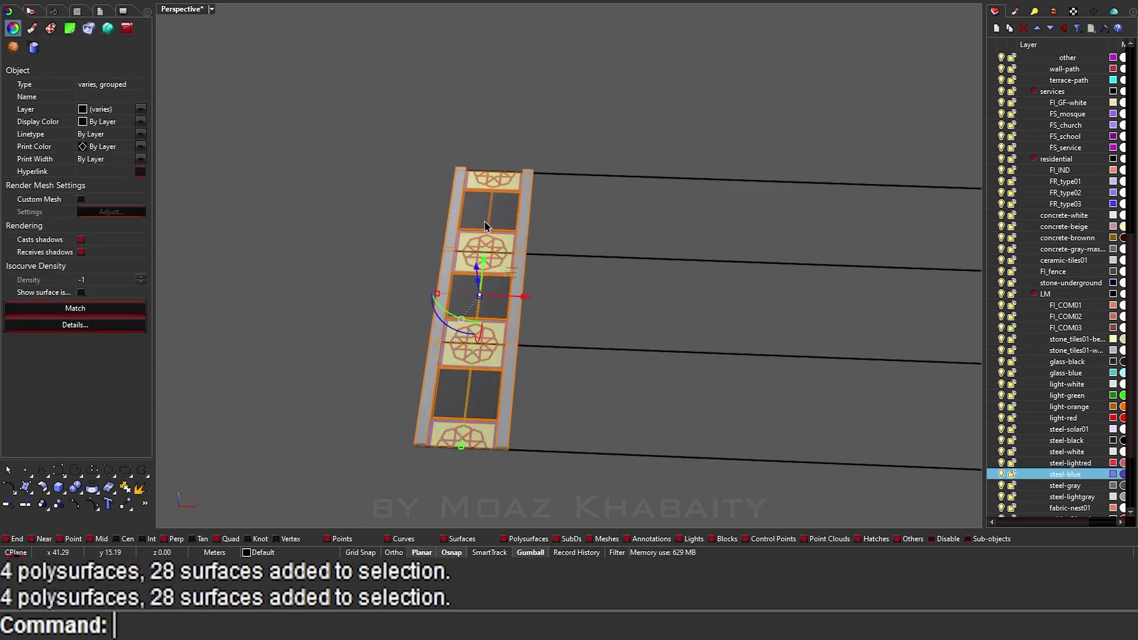
{"action": "scroll", "coordinate": [624, 304], "scroll_direction": "up", "scroll_amount": 3}
{"action": "key", "text": "Return"}
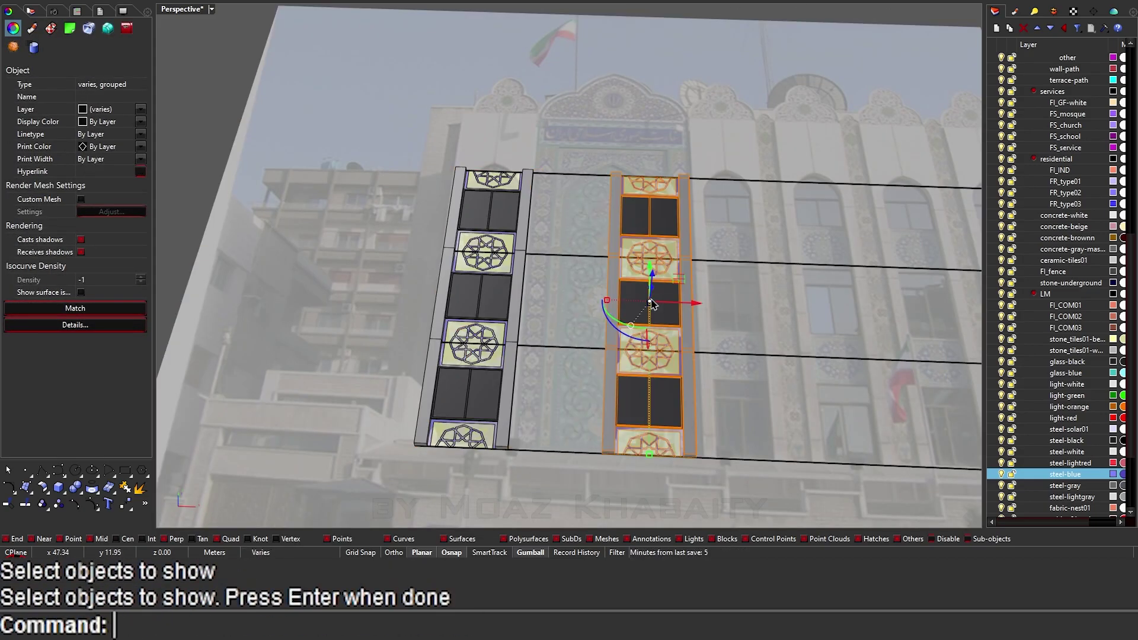
{"action": "left_click", "coordinate": [574, 308]}
{"action": "type", "text": "3"}
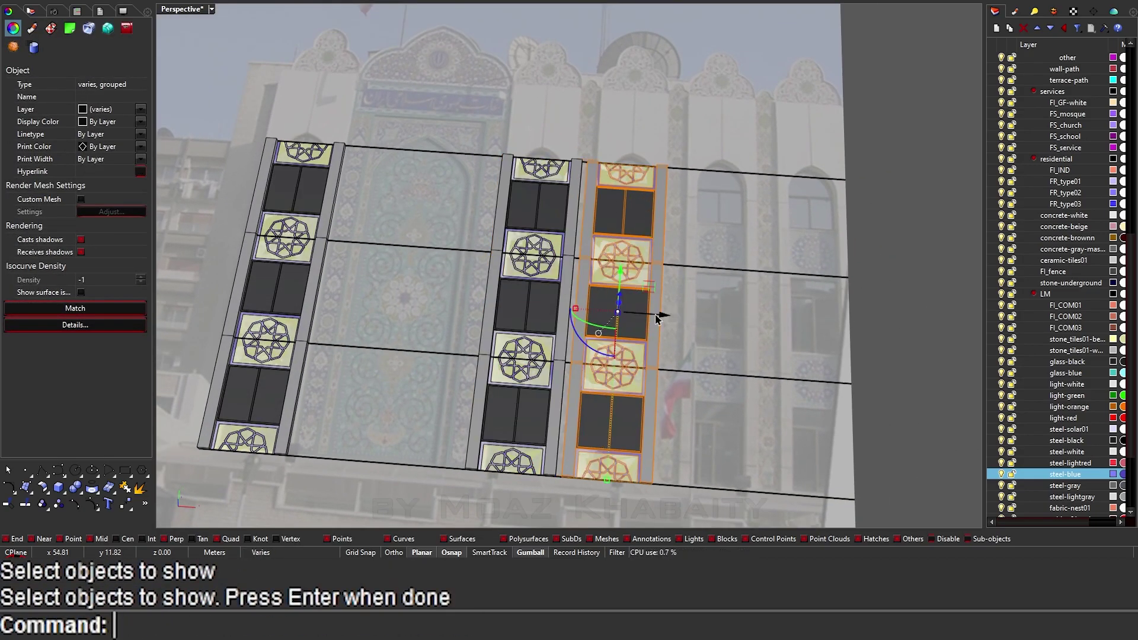
{"action": "type", "text": ".5"}
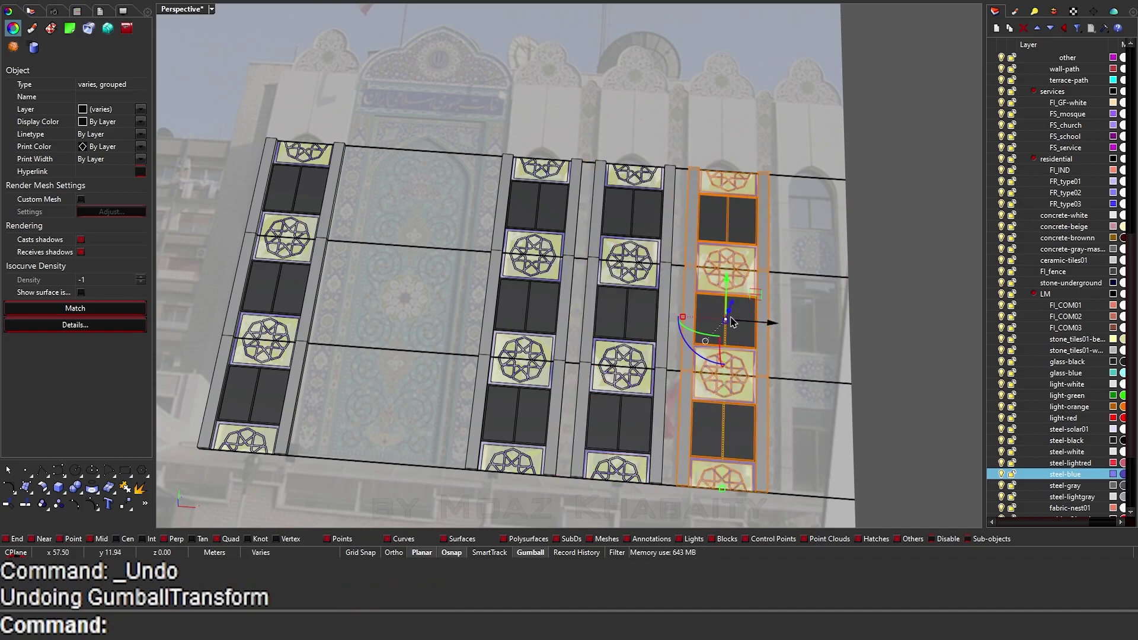
{"action": "left_click_drag", "start_coordinate": [730, 322], "coordinate": [751, 272]}
{"action": "key", "text": "Return"}
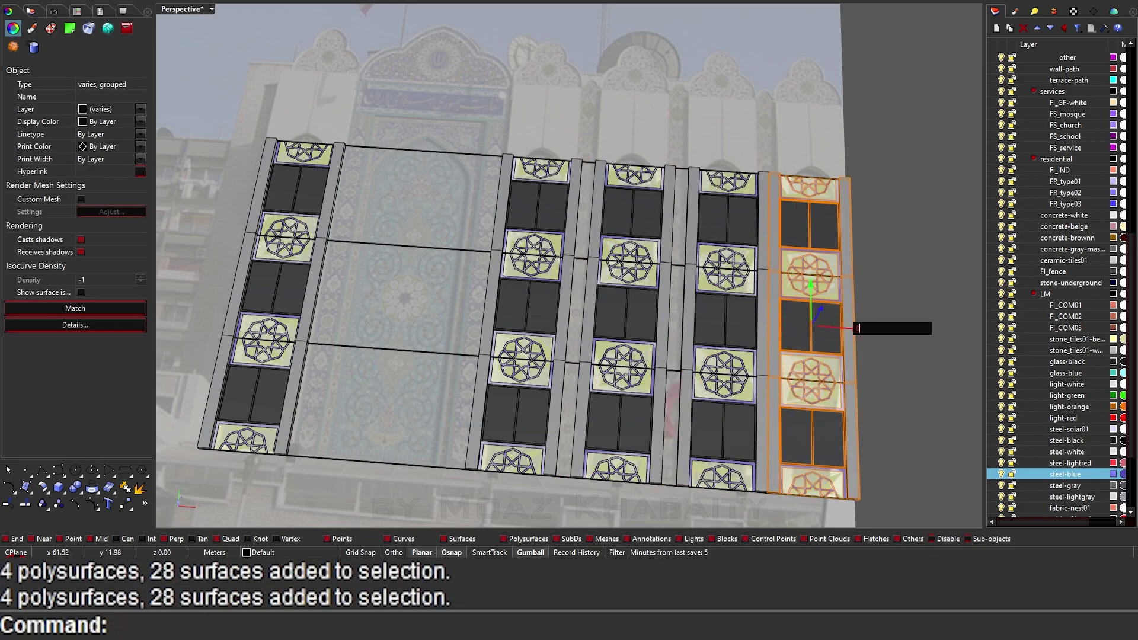
Orbit to frontal and diagonal views of the facade, undoing the accidental drag.
{"action": "right_click_drag", "start_coordinate": [509, 255], "coordinate": [435, 188]}
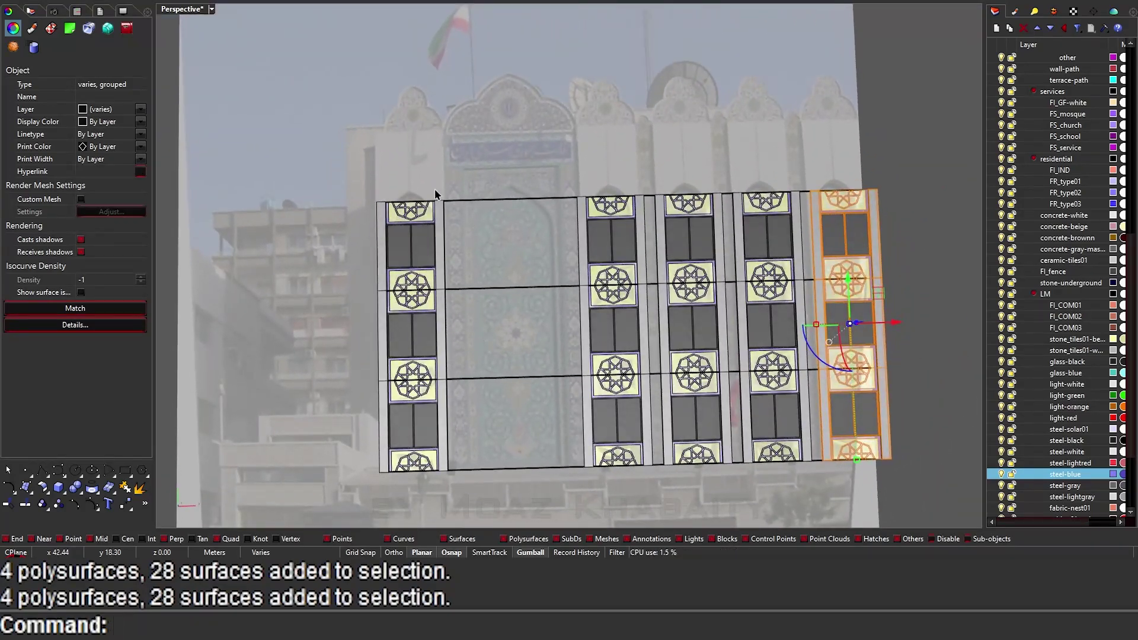
{"action": "scroll", "coordinate": [379, 291], "scroll_direction": "up", "scroll_amount": 3}
{"action": "scroll", "coordinate": [780, 355], "scroll_direction": "down", "scroll_amount": 3}
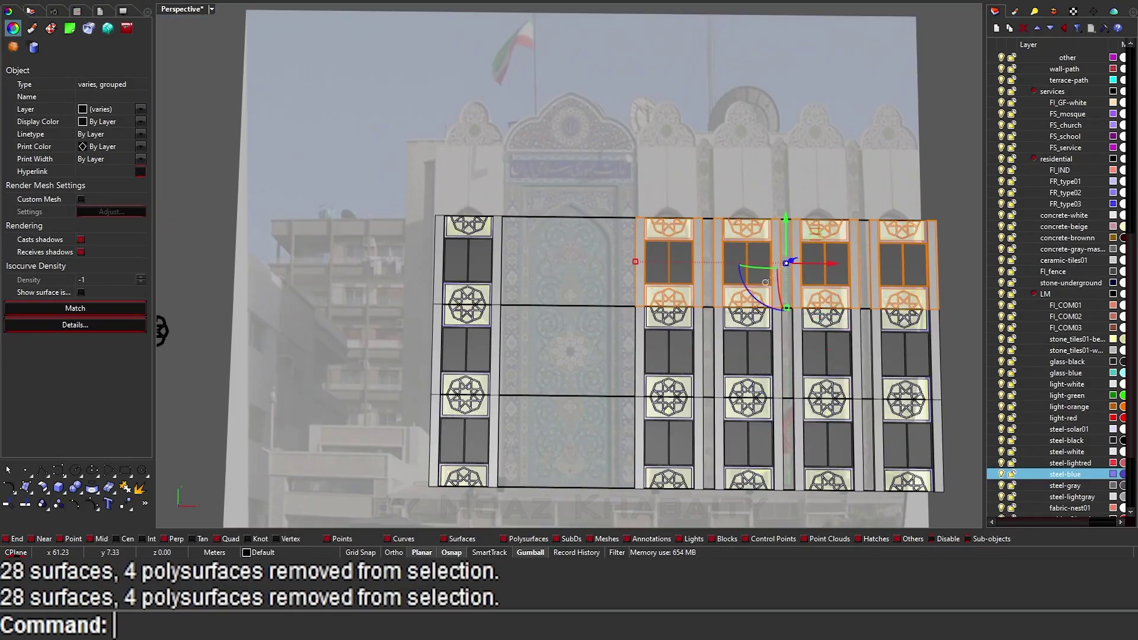
{"action": "right_click_drag", "start_coordinate": [305, 343], "coordinate": [505, 391]}
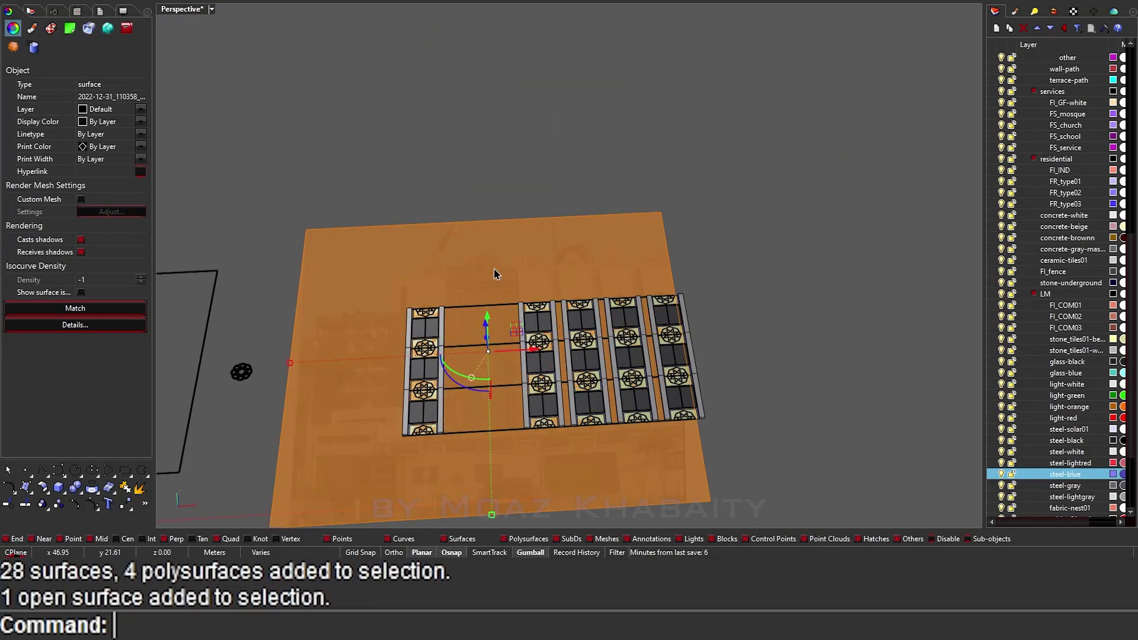
{"action": "key", "text": "ctrl+z"}
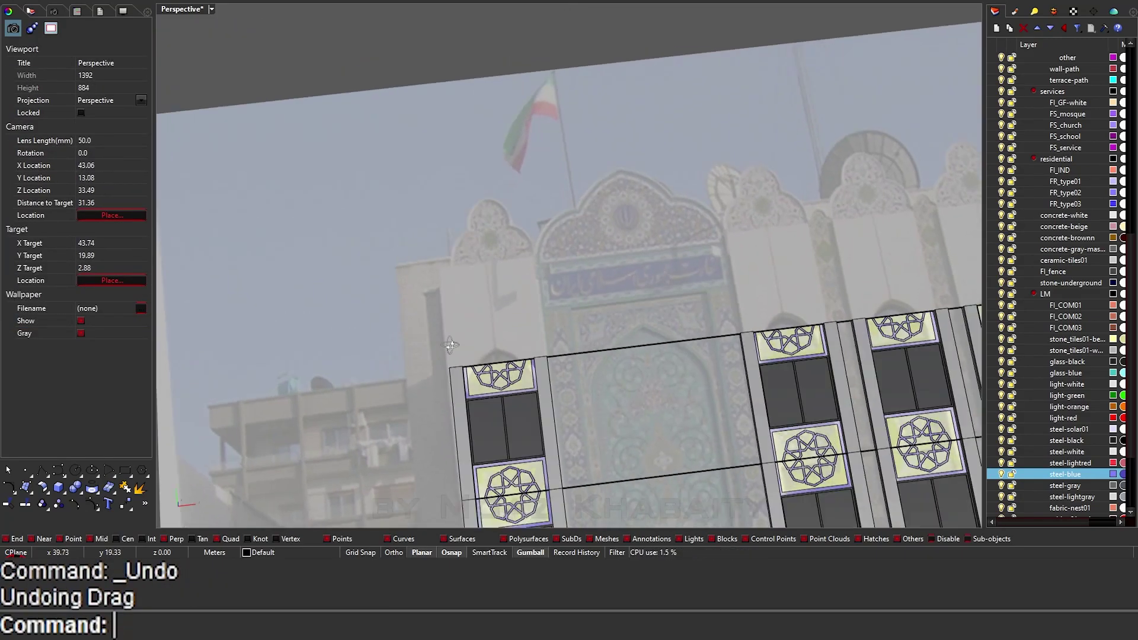
Draw a half-arch curve over the left window column and mirror it into a pointed arch.
{"action": "key", "text": "ctrl+F1"}
{"action": "type", "text": "LL"}
{"action": "key", "text": "Return"}
{"action": "scroll", "coordinate": [398, 395], "scroll_direction": "down", "scroll_amount": 1}
{"action": "left_click", "coordinate": [391, 403]}
{"action": "left_click", "coordinate": [391, 319]}
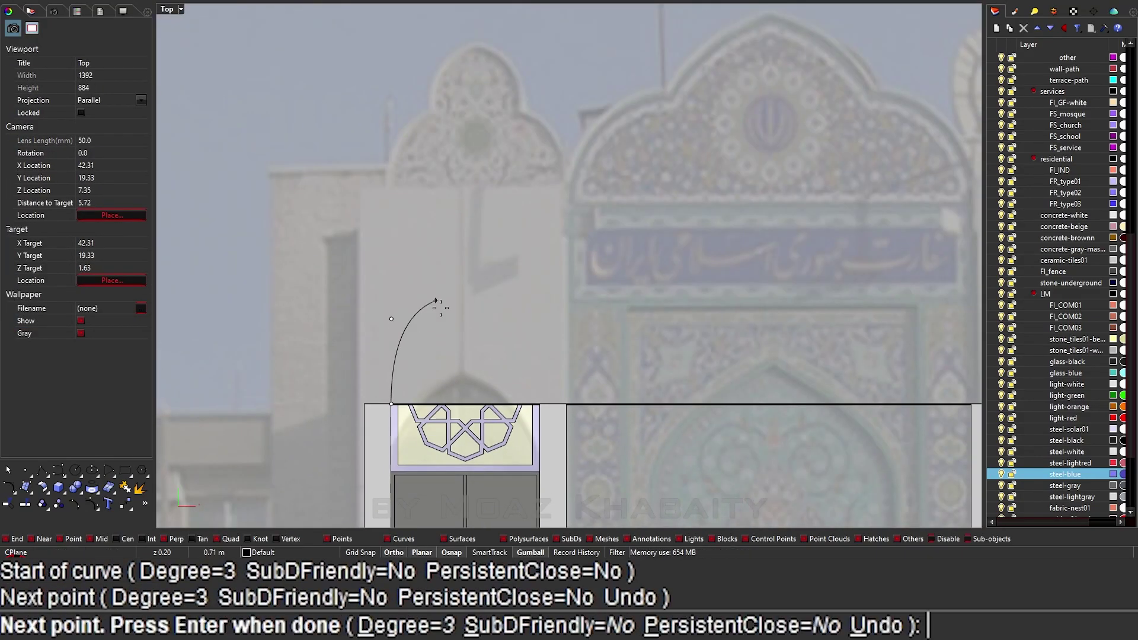
{"action": "left_click", "coordinate": [463, 291]}
{"action": "key", "text": "Return"}
{"action": "left_click", "coordinate": [464, 395]}
{"action": "left_click", "coordinate": [463, 291]}
Extend and trim the two arch halves, then align their points with SetPt.
{"action": "scroll", "coordinate": [471, 246], "scroll_direction": "up", "scroll_amount": 2}
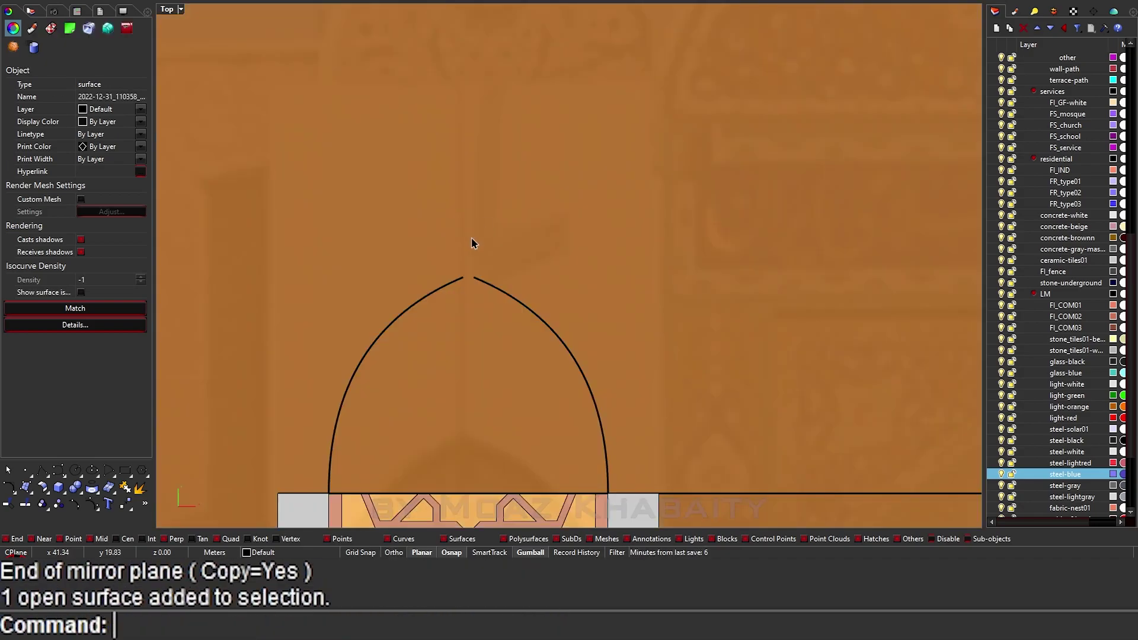
{"action": "type", "text": "Extend"}
{"action": "key", "text": "Return"}
{"action": "left_click", "coordinate": [497, 293]}
{"action": "type", "text": "trim"}
{"action": "key", "text": "Return"}
{"action": "scroll", "coordinate": [473, 280], "scroll_direction": "down", "scroll_amount": 3}
{"action": "scroll", "coordinate": [439, 300], "scroll_direction": "down", "scroll_amount": 2}
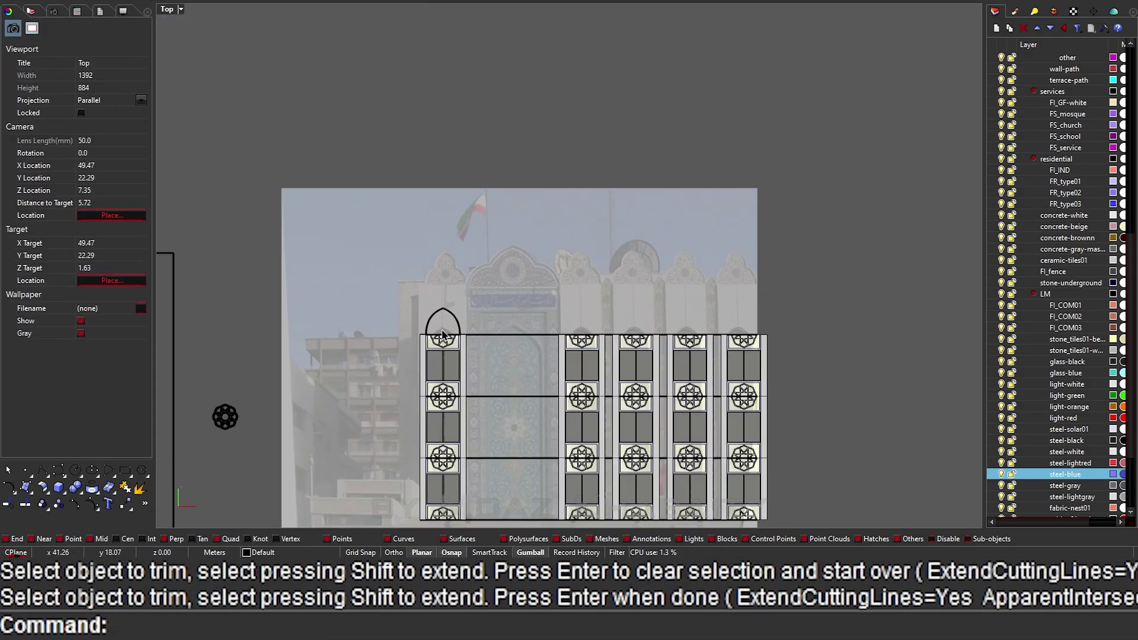
{"action": "scroll", "coordinate": [481, 299], "scroll_direction": "up", "scroll_amount": 3}
{"action": "type", "text": "AAA"}
{"action": "key", "text": "Return"}
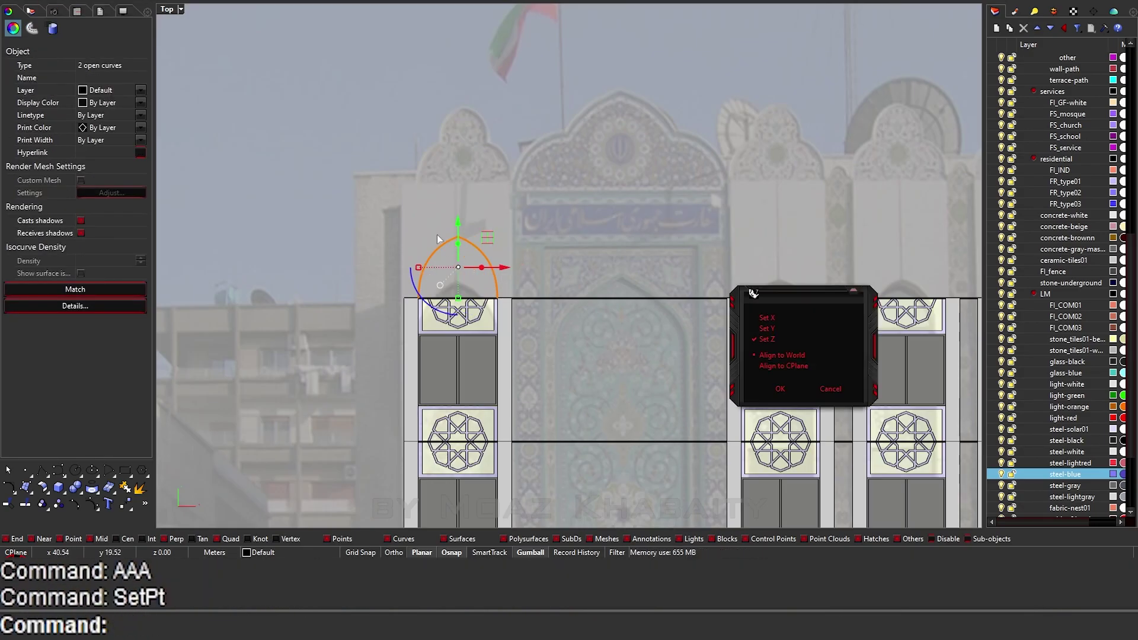
Hide the background photo and offset the facade's top edge 3 m upward.
{"action": "left_click", "coordinate": [425, 211]}
{"action": "type", "text": "H"}
{"action": "key", "text": "Return"}
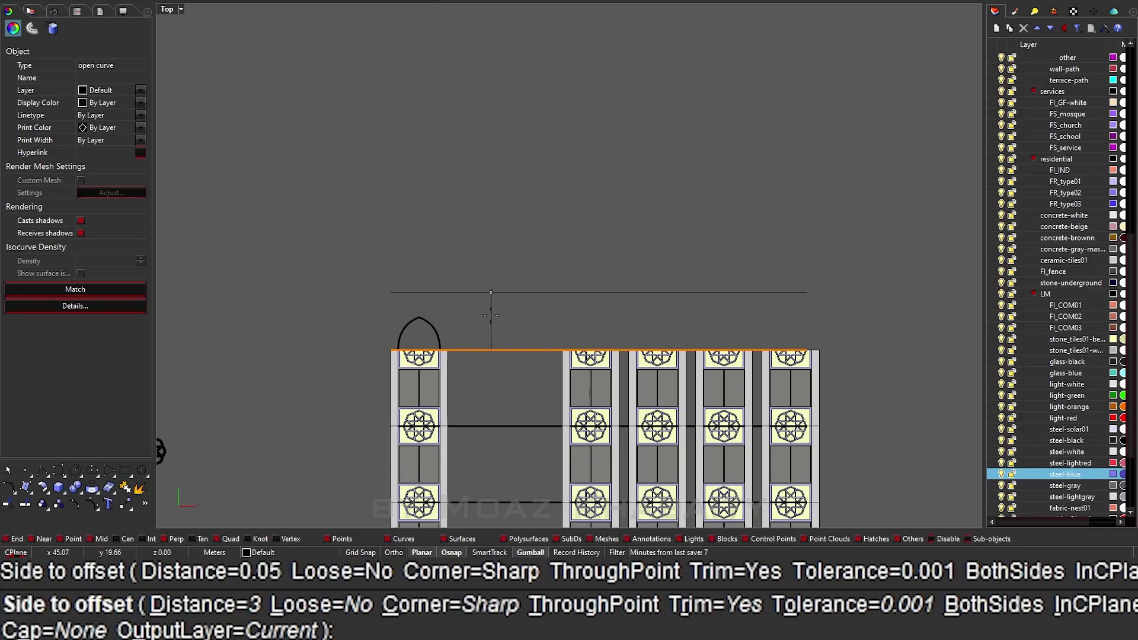
{"action": "left_click", "coordinate": [491, 315]}
{"action": "scroll", "coordinate": [419, 320], "scroll_direction": "up", "scroll_amount": 5}
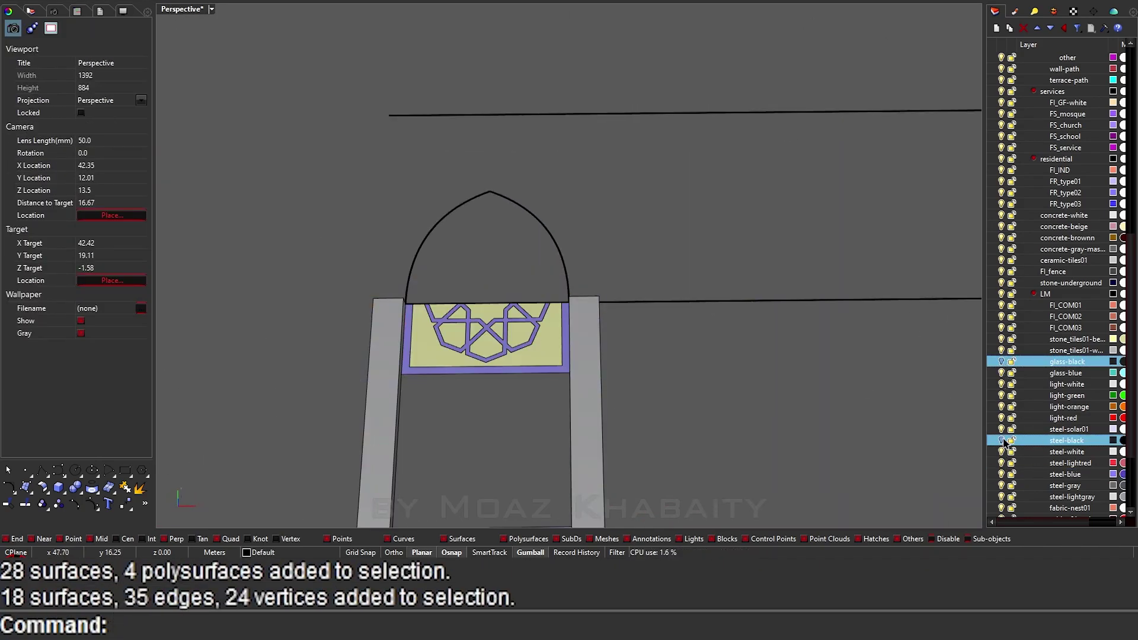
Window-select the star-tile and window panel surfaces, then select the grouped window-tile module.
{"action": "left_click_drag", "start_coordinate": [322, 392], "coordinate": [663, 298]}
{"action": "right_click_drag", "start_coordinate": [663, 298], "coordinate": [626, 406]}
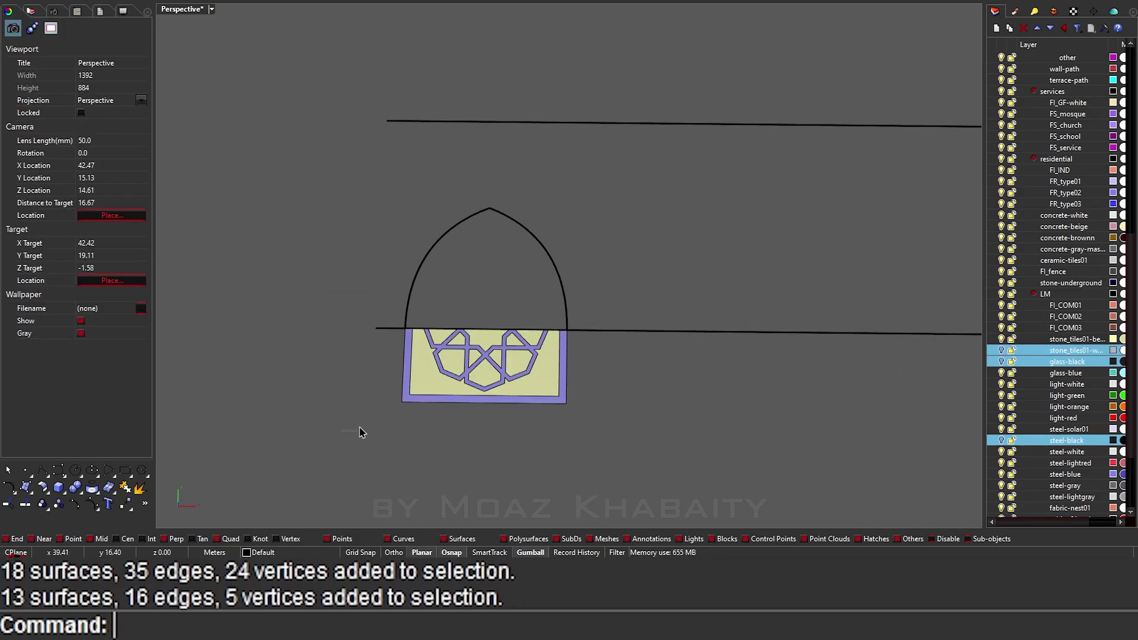
{"action": "scroll", "coordinate": [360, 433], "scroll_direction": "down", "scroll_amount": 5}
{"action": "left_click_drag", "start_coordinate": [480, 330], "coordinate": [853, 273]}
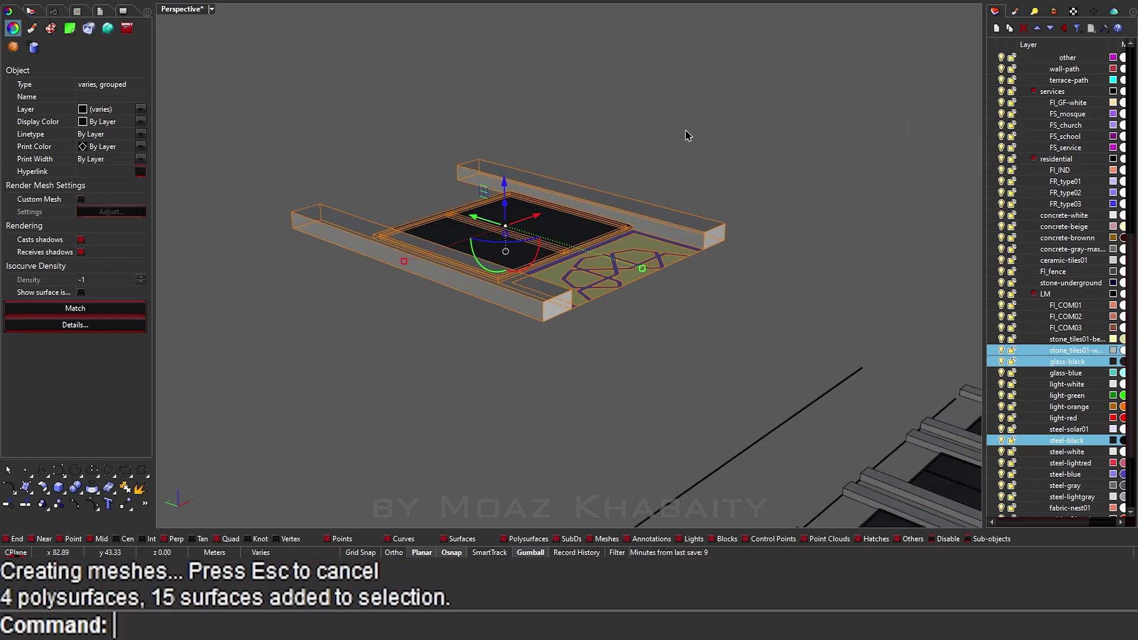
{"action": "left_click", "coordinate": [546, 212]}
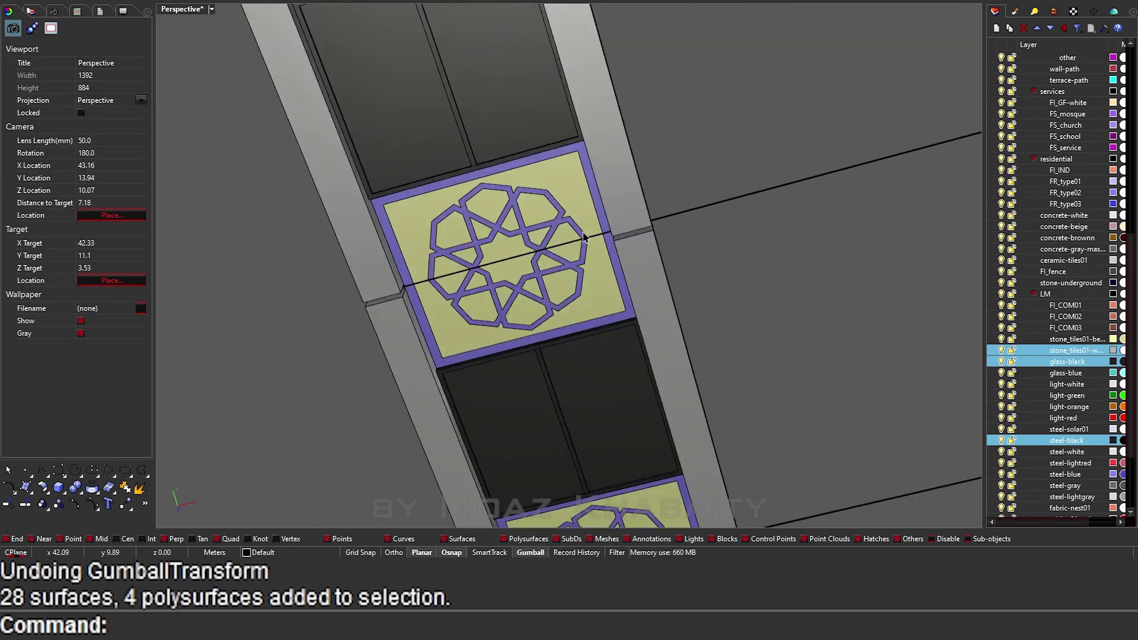
Draw a closed polyline outline starting at the beam corner above the column.
{"action": "right_click_drag", "start_coordinate": [323, 322], "coordinate": [590, 304]}
{"action": "scroll", "coordinate": [589, 304], "scroll_direction": "up", "scroll_amount": 10}
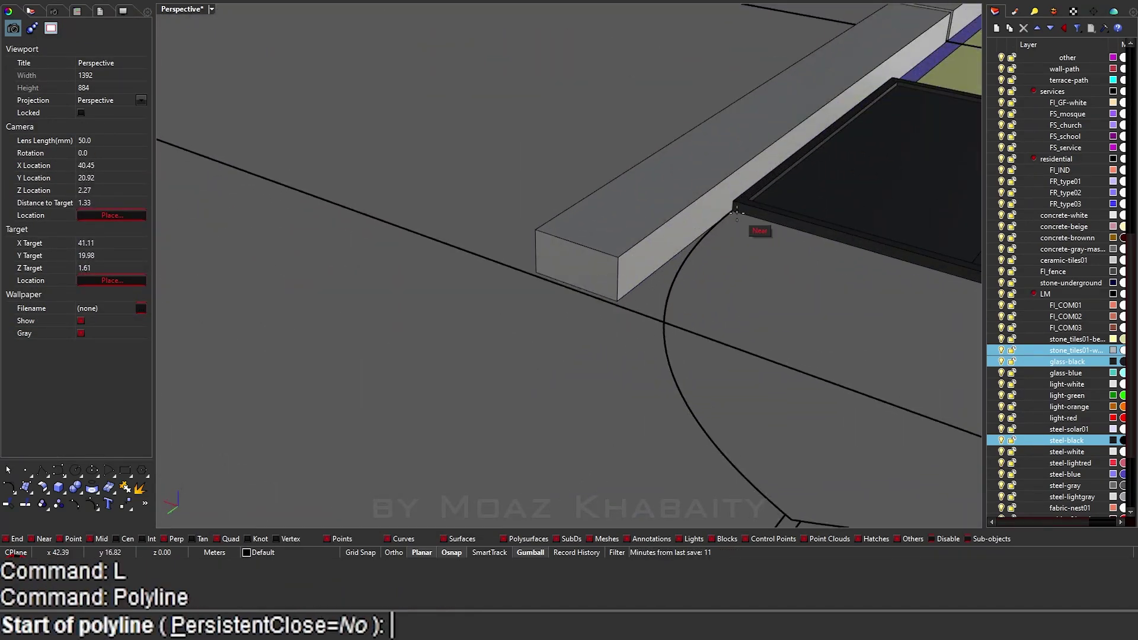
{"action": "left_click", "coordinate": [617, 305]}
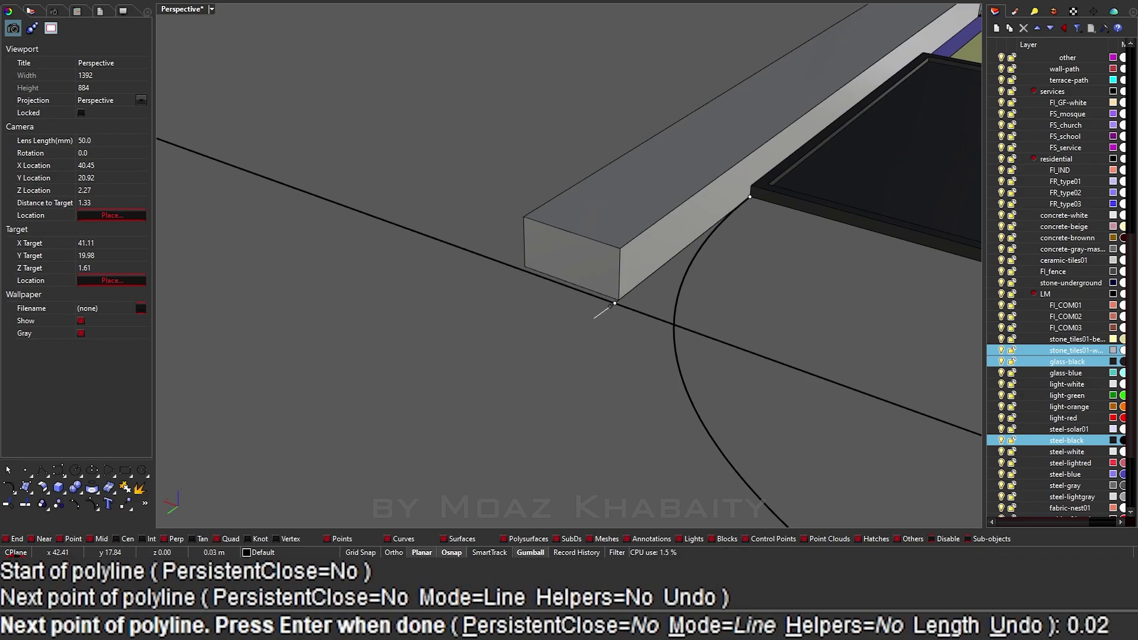
{"action": "type", "text": "5"}
{"action": "key", "text": "Return"}
{"action": "left_click", "coordinate": [513, 276]}
{"action": "scroll", "coordinate": [513, 276], "scroll_direction": "down", "scroll_amount": 3}
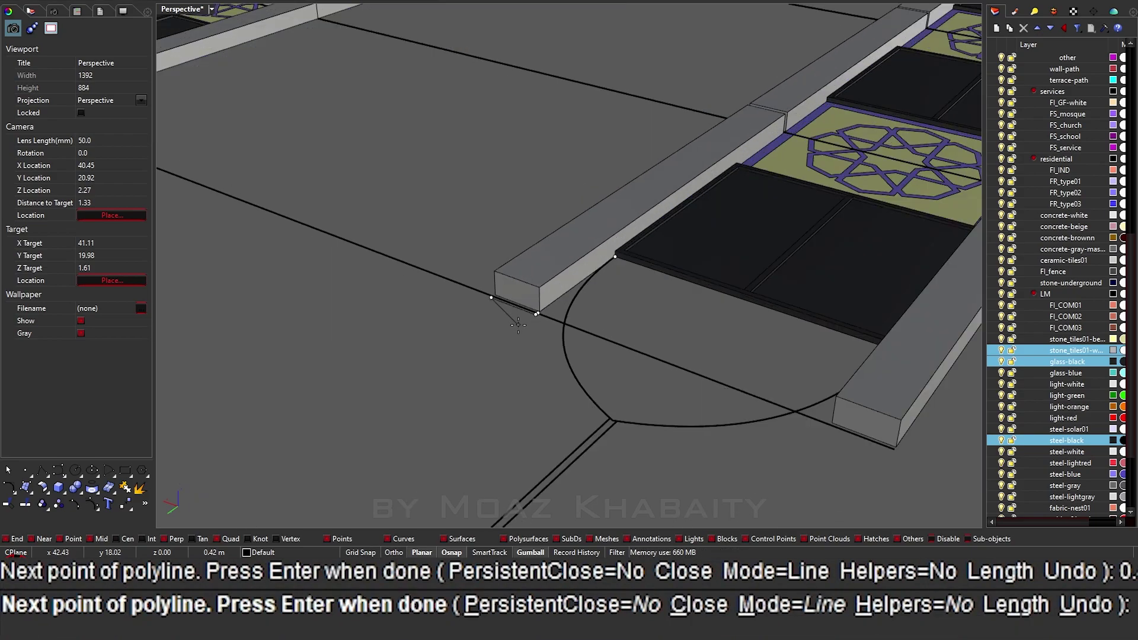
{"action": "left_click", "coordinate": [386, 432]}
{"action": "scroll", "coordinate": [385, 432], "scroll_direction": "up", "scroll_amount": 2}
{"action": "left_click", "coordinate": [507, 483]}
{"action": "key", "text": "Return"}
Trim the circle against the outline and join arc and outline into one closed curve.
{"action": "type", "text": "trim"}
{"action": "key", "text": "Return"}
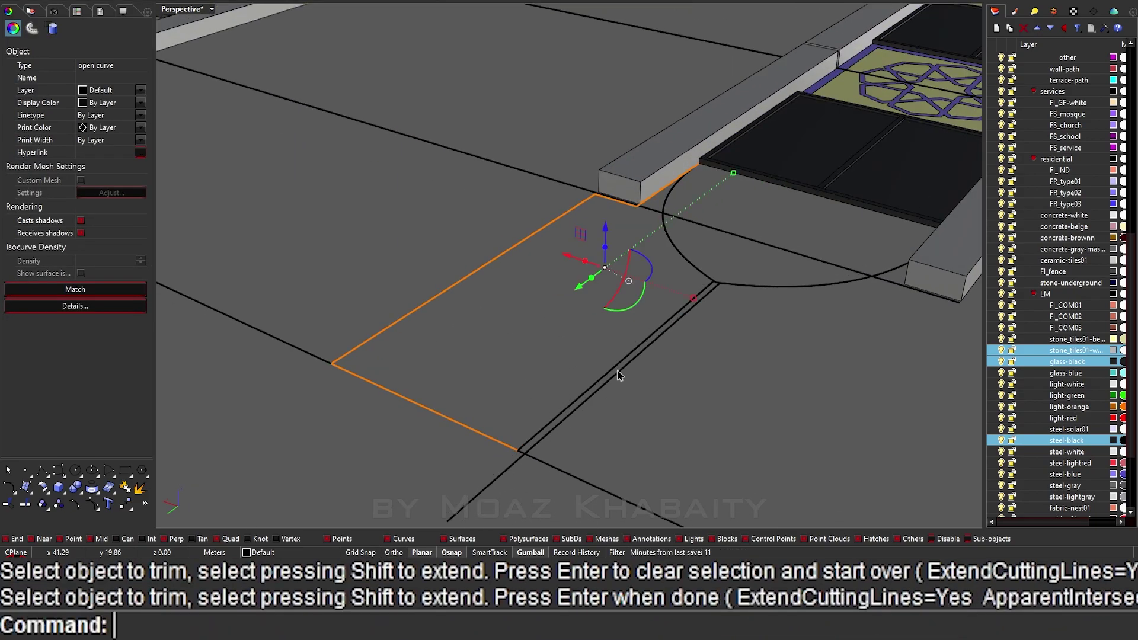
{"action": "left_click", "coordinate": [681, 323]}
{"action": "type", "text": "j"}
{"action": "left_click", "coordinate": [719, 279]}
{"action": "key", "text": "Return"}
Extrude the closed curve 0.2 into a stone block matching the other stone pieces.
{"action": "type", "text": "extrudecrv"}
{"action": "key", "text": "Return"}
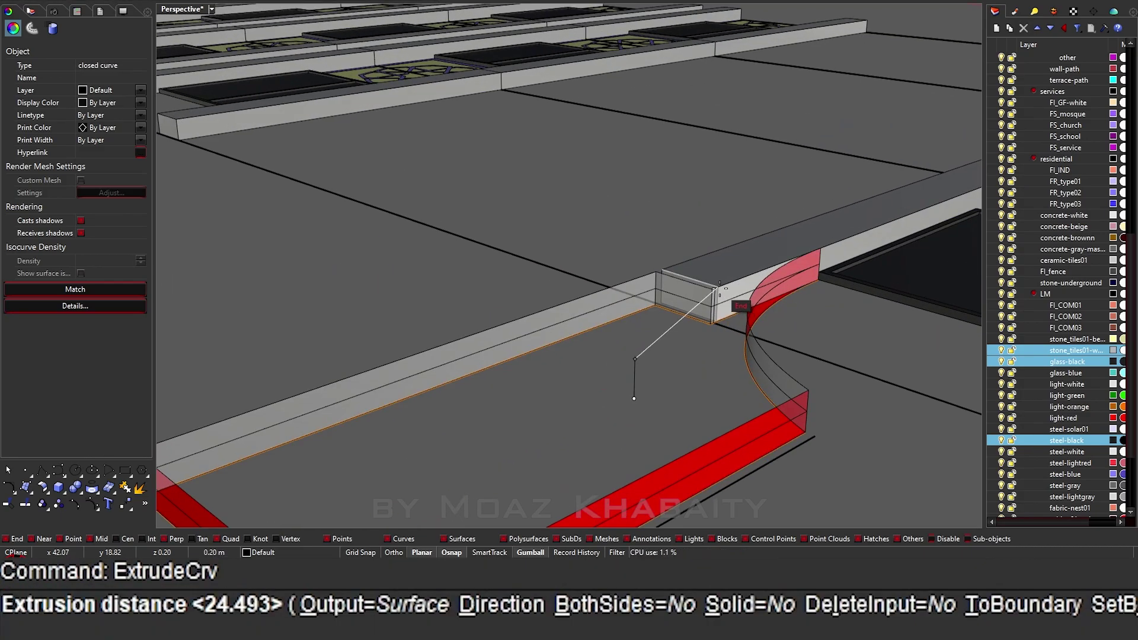
{"action": "type", "text": "0.2"}
{"action": "key", "text": "Return"}
{"action": "type", "text": "matchproperties"}
{"action": "key", "text": "Return"}
{"action": "key", "text": "Delete"}
{"action": "left_click", "coordinate": [483, 205]}
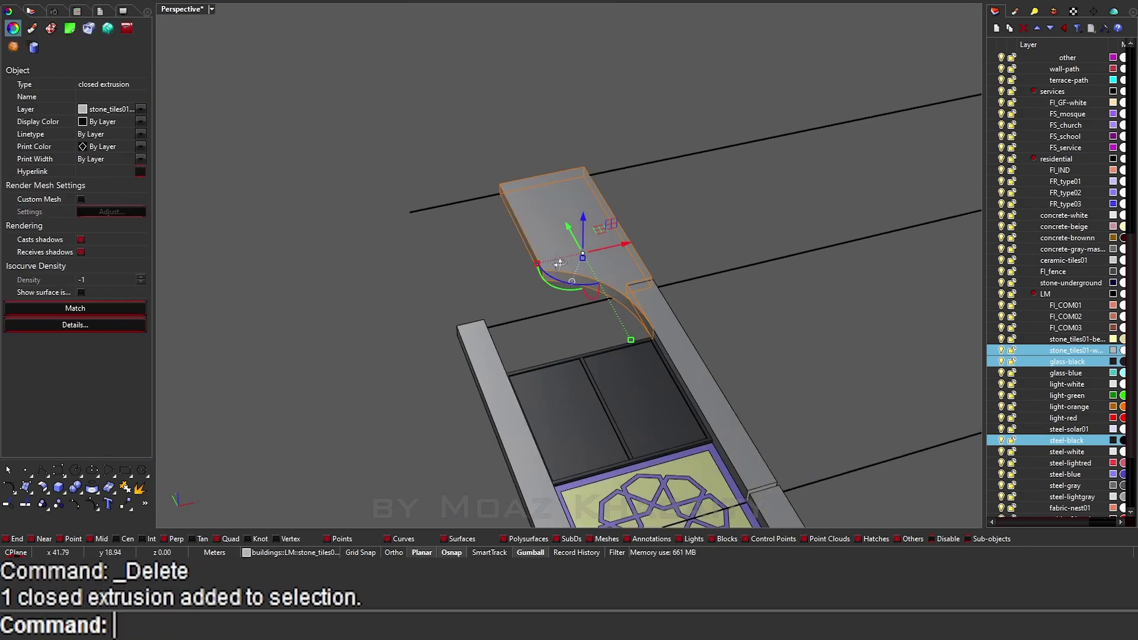
{"action": "right_click_drag", "start_coordinate": [483, 205], "coordinate": [584, 320]}
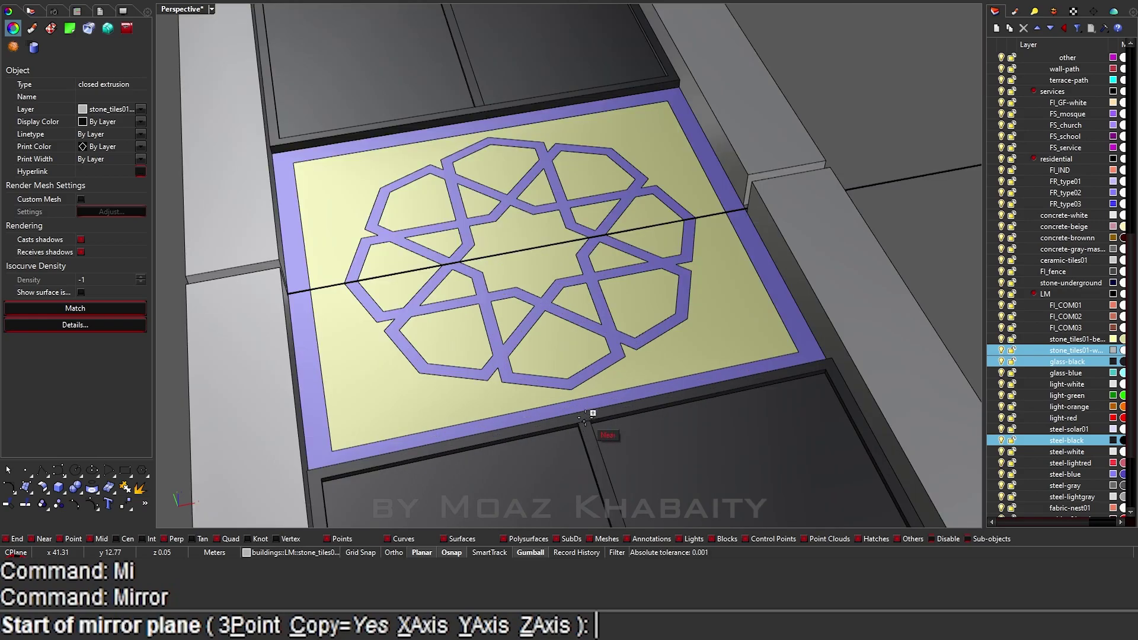
Mirror the arch-top stone piece to the other side of the column.
{"action": "left_click", "coordinate": [543, 327]}
{"action": "type", "text": "Mirror"}
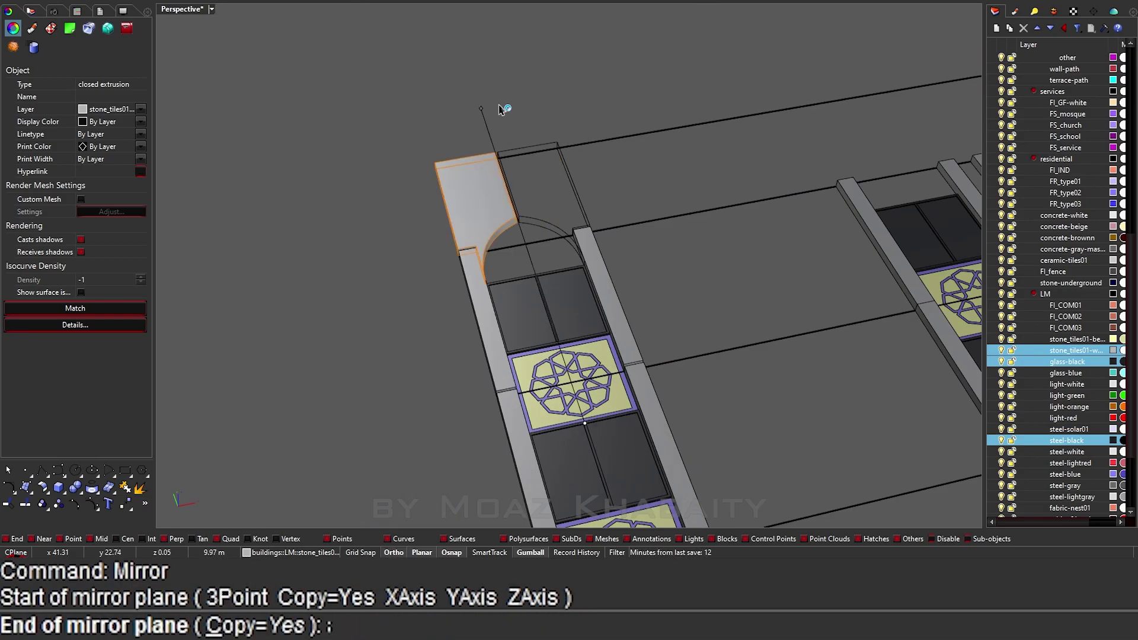
{"action": "left_click", "coordinate": [500, 112]}
{"action": "right_click_drag", "start_coordinate": [487, 308], "coordinate": [546, 311]}
{"action": "scroll", "coordinate": [408, 423], "scroll_direction": "up", "scroll_amount": 3}
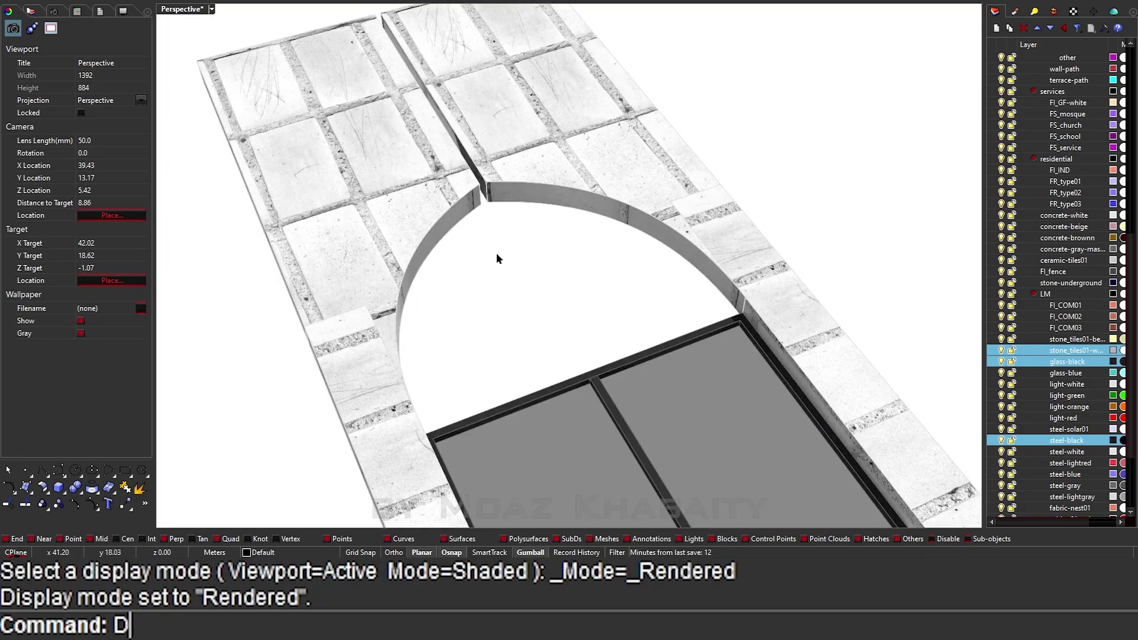
{"action": "key", "text": "Escape"}
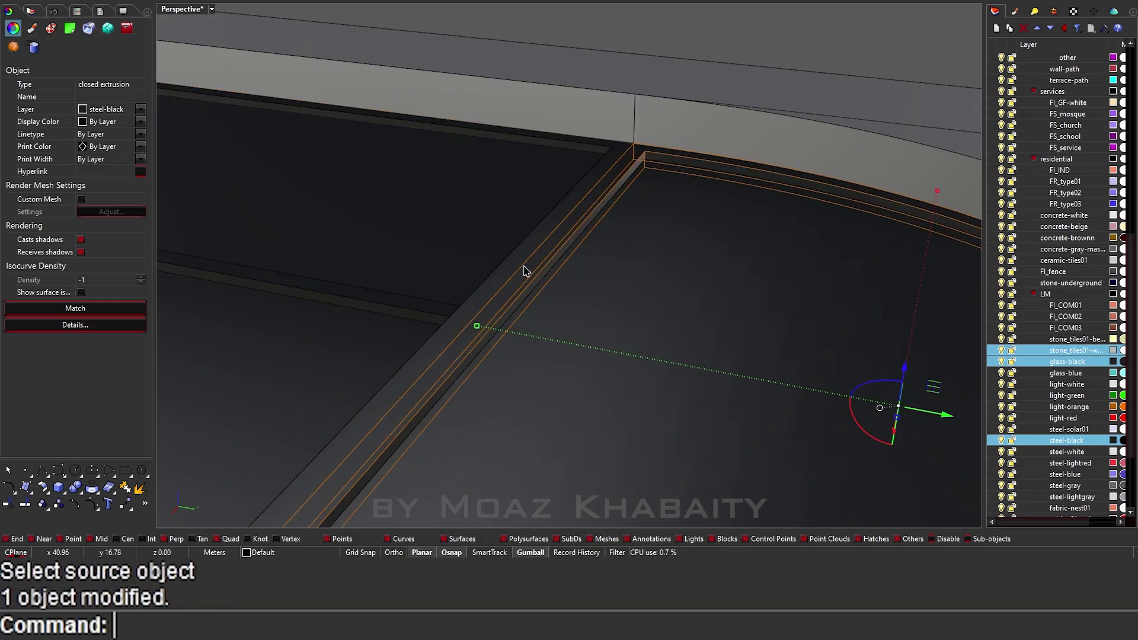
Delete all stray curves with SelCrv and check the remaining objects.
{"action": "type", "text": "SElCrv"}
{"action": "key", "text": "Return"}
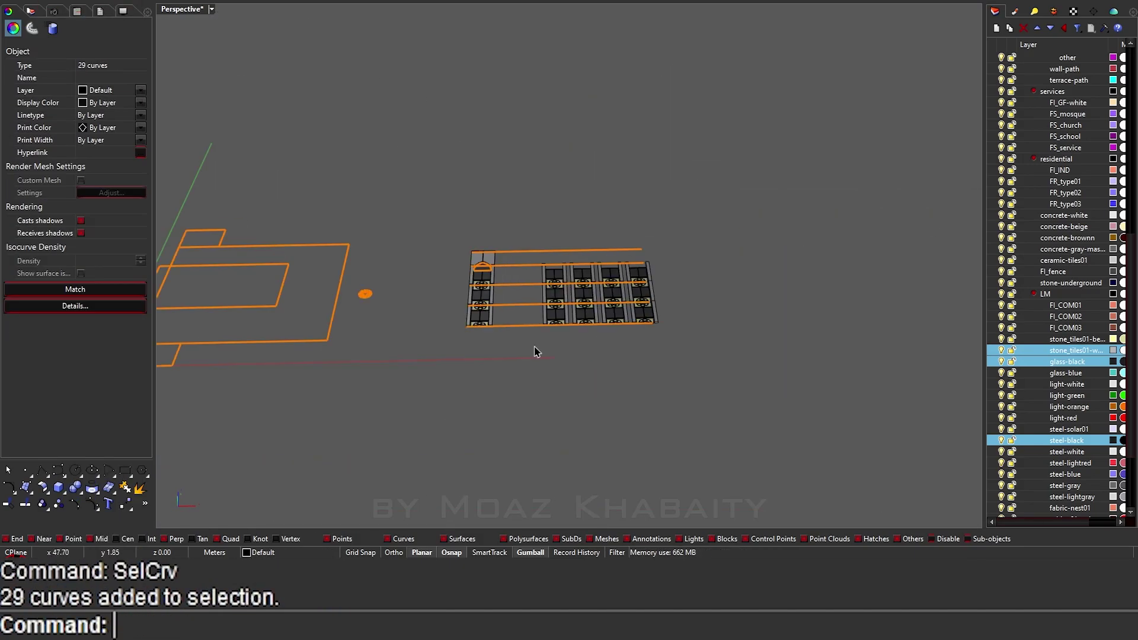
{"action": "key", "text": "Delete"}
{"action": "key", "text": "ctrl+a"}
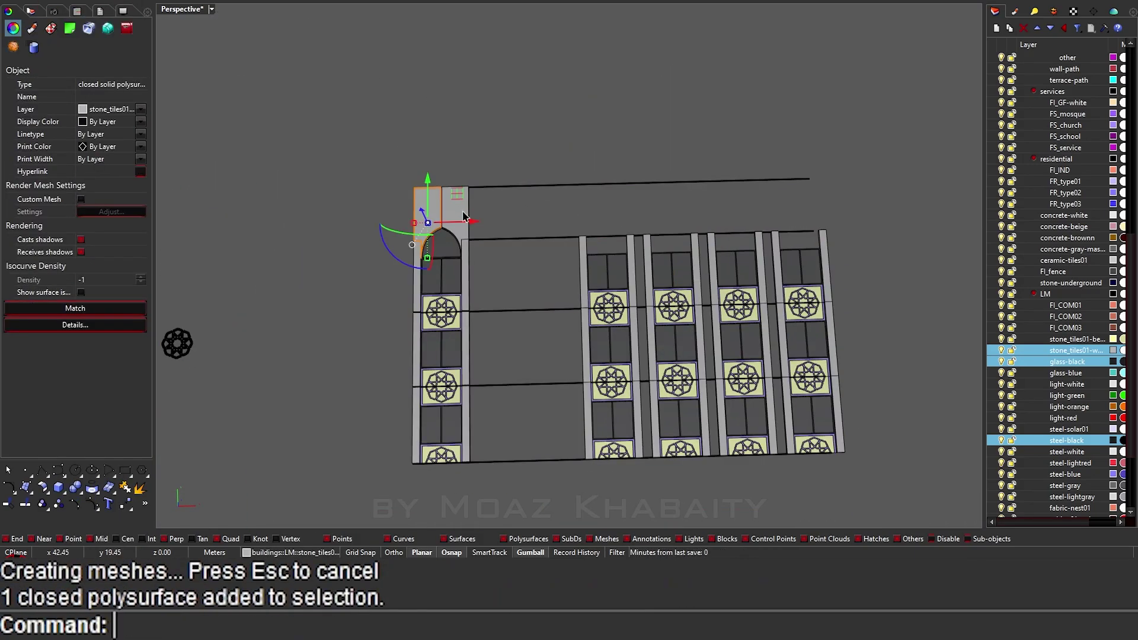
{"action": "scroll", "coordinate": [534, 267], "scroll_direction": "down", "scroll_amount": 2}
{"action": "scroll", "coordinate": [575, 308], "scroll_direction": "down", "scroll_amount": 4}
{"action": "key", "text": "Escape"}
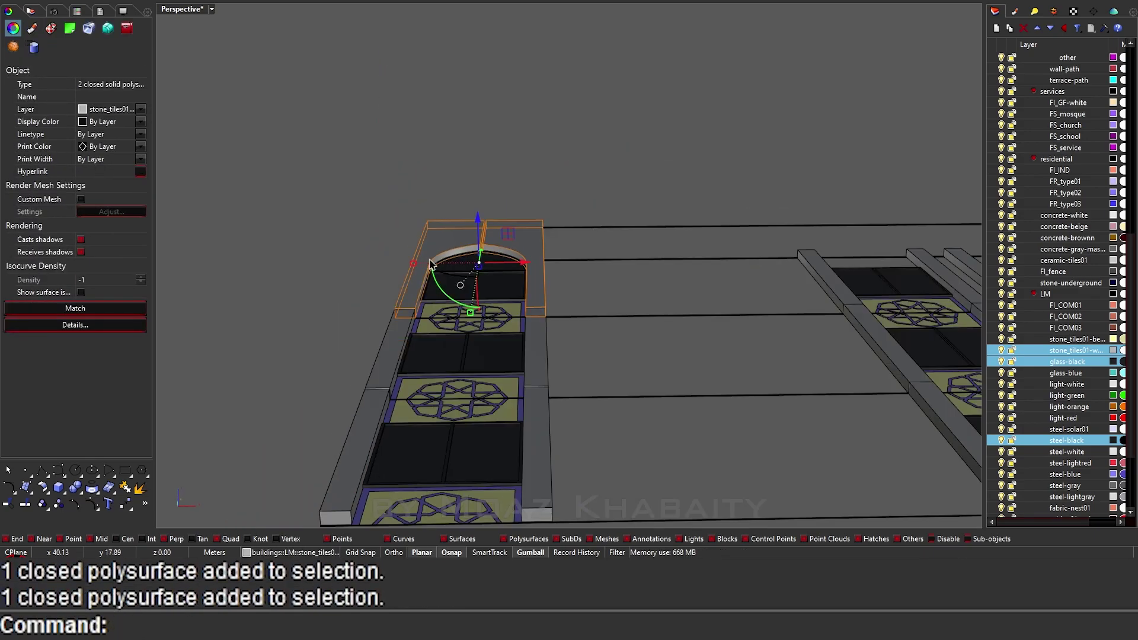
Remove the upper window group, undo a trial move to the second column, and save.
{"action": "key", "text": "Delete"}
{"action": "left_click", "coordinate": [393, 263]}
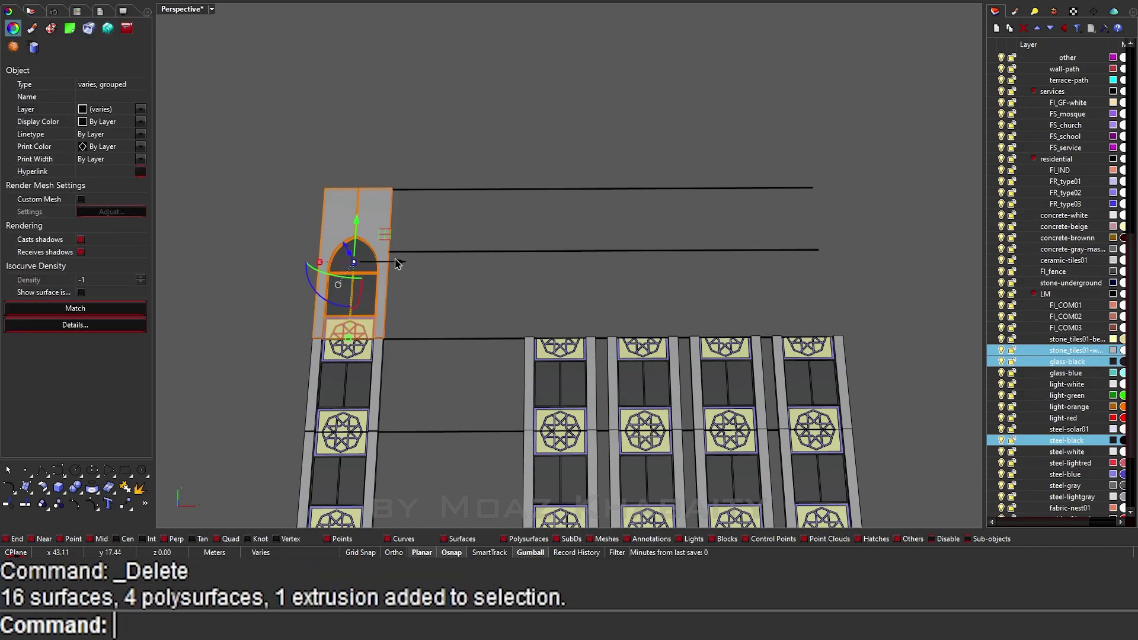
{"action": "left_click_drag", "start_coordinate": [467, 268], "coordinate": [608, 263]}
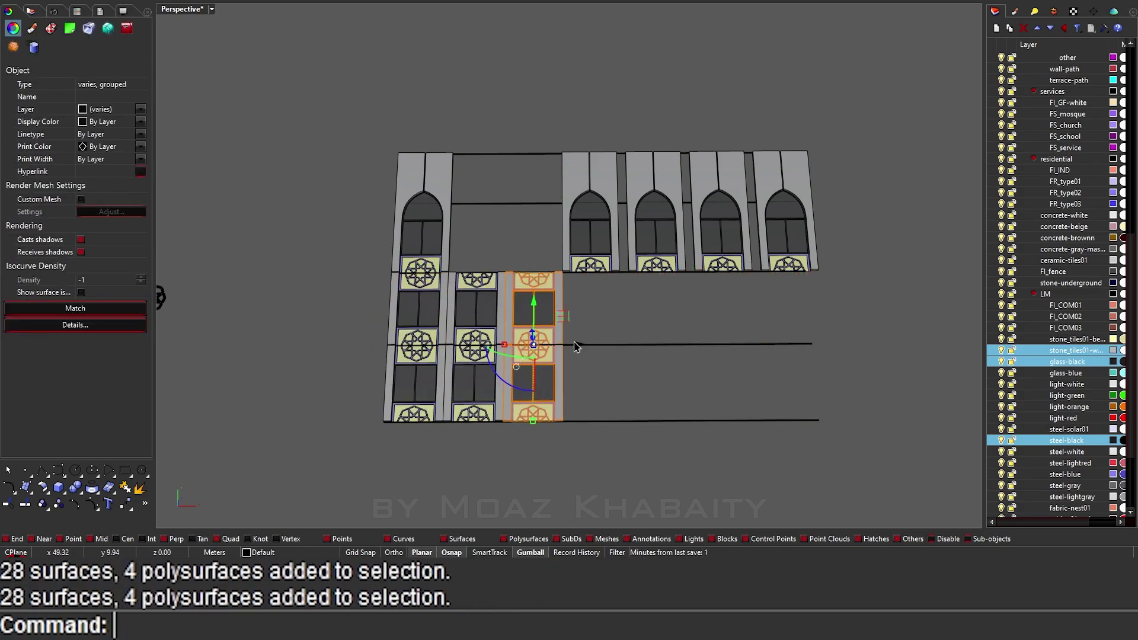
{"action": "key", "text": "ctrl+z"}
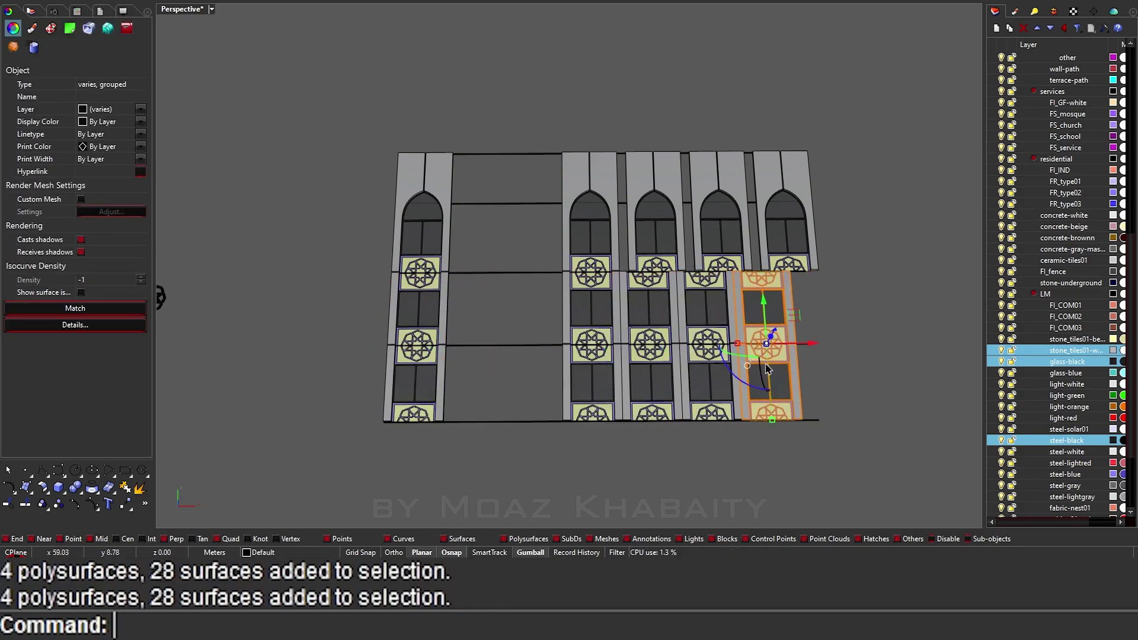
{"action": "key", "text": "Escape"}
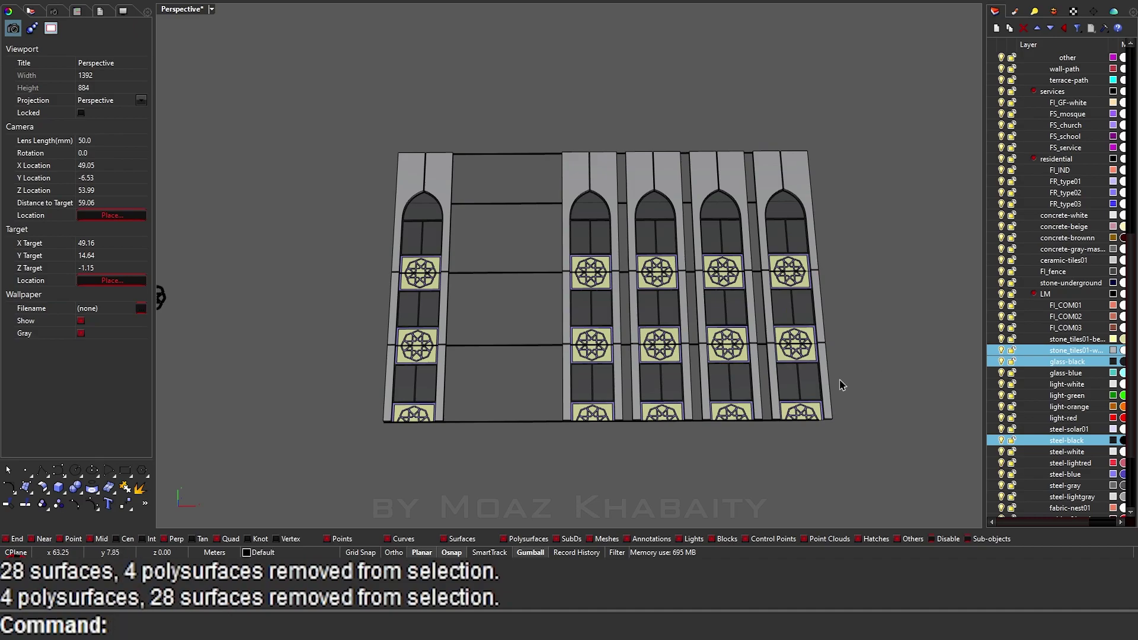
{"action": "mouse_move", "coordinate": [837, 381]}
{"action": "right_mouse_down"}
{"action": "mouse_move", "coordinate": [706, 246]}
{"action": "mouse_move", "coordinate": [491, 307]}
{"action": "mouse_move", "coordinate": [584, 269]}
{"action": "right_mouse_up"}
Show the hidden reference photo again and orbit to face the arched windows.
{"action": "key", "text": "ctrl+s"}
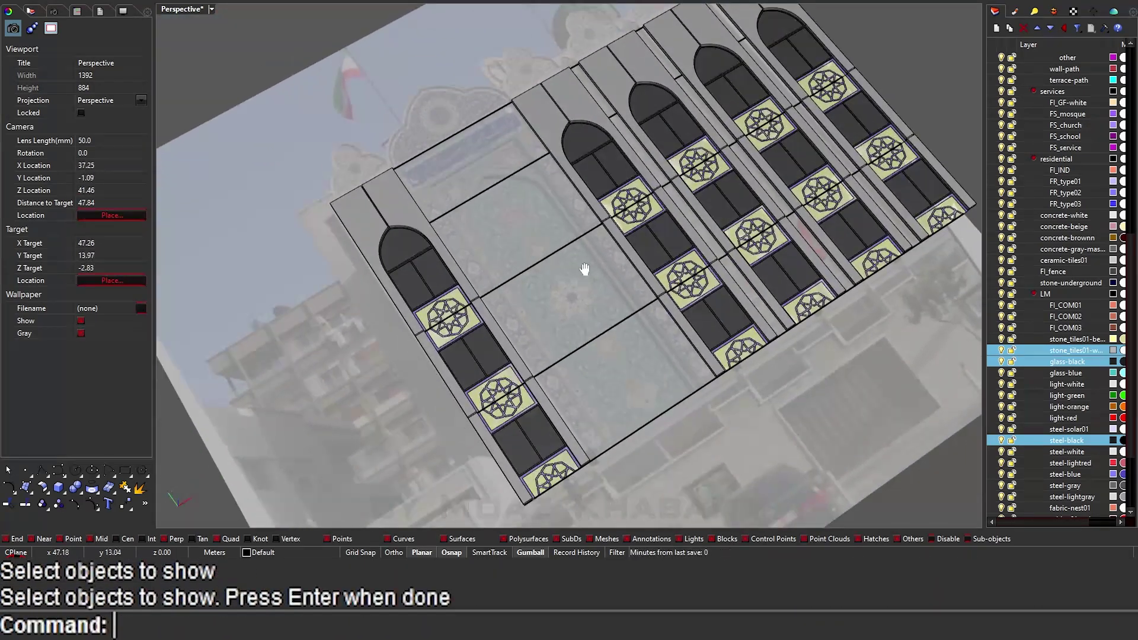
{"action": "mouse_move", "coordinate": [482, 188]}
{"action": "right_mouse_down"}
{"action": "mouse_move", "coordinate": [435, 233]}
{"action": "mouse_move", "coordinate": [433, 186]}
{"action": "right_mouse_up"}
{"action": "scroll", "coordinate": [435, 233], "scroll_direction": "up", "scroll_amount": 3}
{"action": "scroll", "coordinate": [433, 186], "scroll_direction": "down", "scroll_amount": 3}
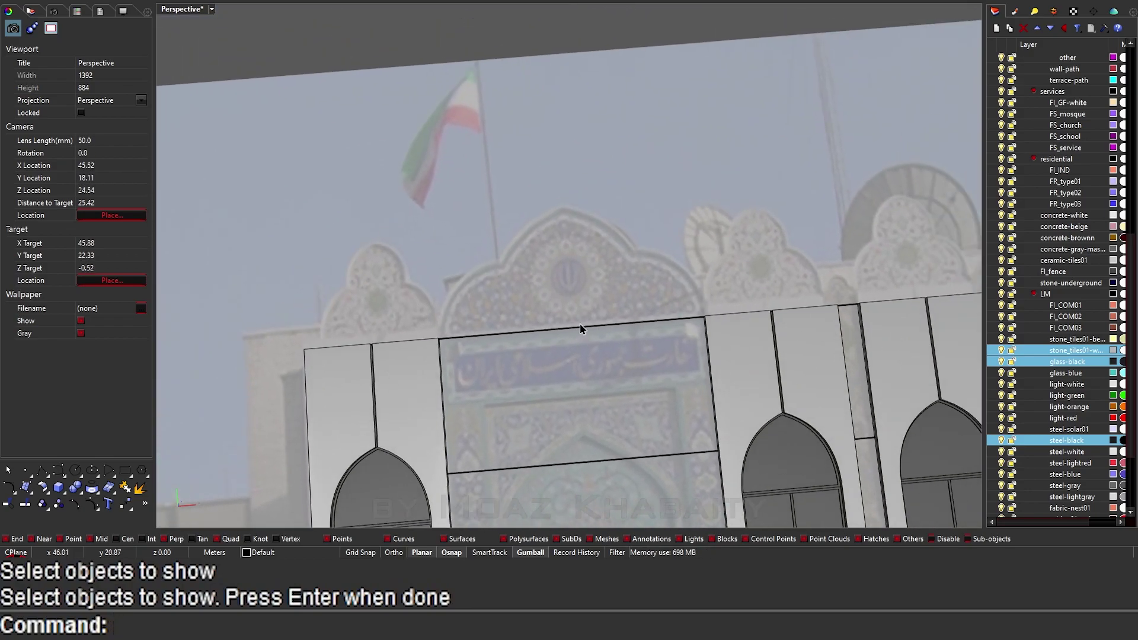
{"action": "right_click_drag", "start_coordinate": [579, 322], "coordinate": [558, 205]}
{"action": "scroll", "coordinate": [507, 200], "scroll_direction": "up", "scroll_amount": 2}
{"action": "scroll", "coordinate": [507, 200], "scroll_direction": "up", "scroll_amount": 3}
Duplicate the two arch edges, flatten them onto the facade plane, and move them into the portal bay.
{"action": "type", "text": "EE"}
{"action": "key", "text": "Return"}
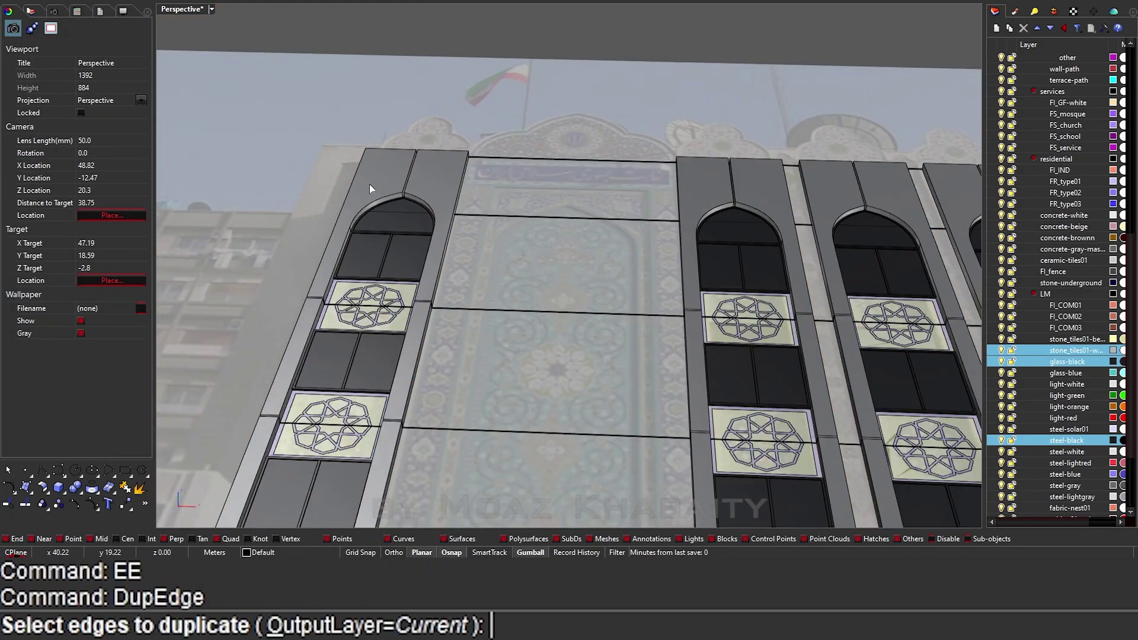
{"action": "left_click", "coordinate": [457, 208]}
{"action": "left_click", "coordinate": [461, 233]}
{"action": "key", "text": "Return"}
{"action": "type", "text": "AAA"}
{"action": "key", "text": "Return"}
{"action": "scroll", "coordinate": [612, 296], "scroll_direction": "down", "scroll_amount": 3}
{"action": "key", "text": "Return"}
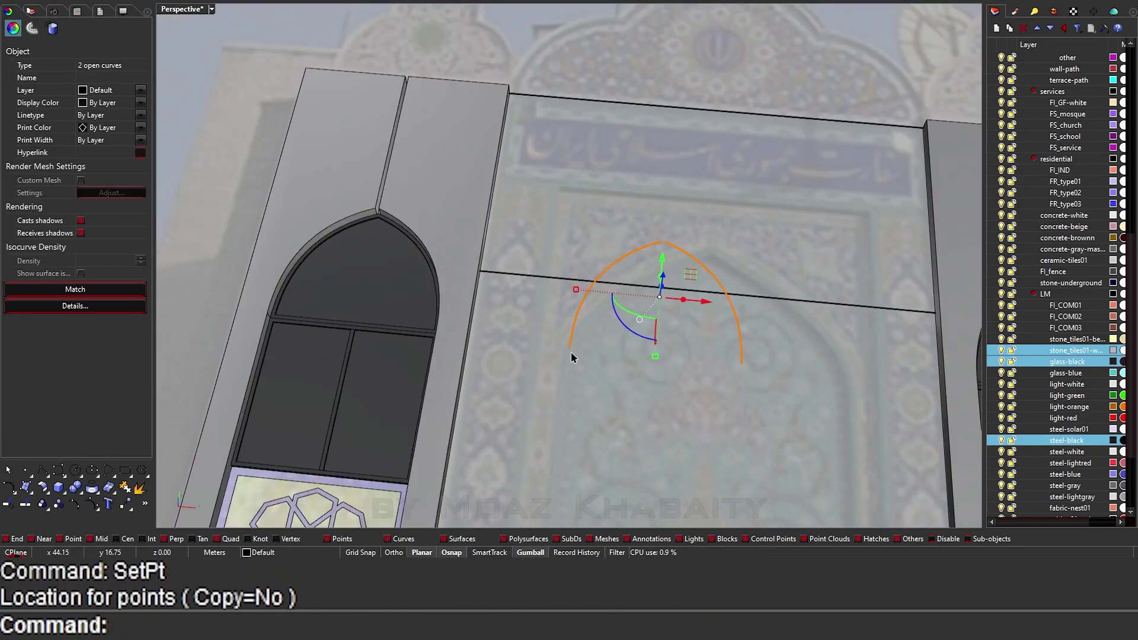
{"action": "right_click_drag", "start_coordinate": [571, 351], "coordinate": [540, 291]}
{"action": "left_click", "coordinate": [566, 250]}
Split the reference photo surface and draw a rectangle from the wall corner.
{"action": "right_click_drag", "start_coordinate": [566, 250], "coordinate": [533, 261]}
{"action": "scroll", "coordinate": [534, 261], "scroll_direction": "up", "scroll_amount": 3}
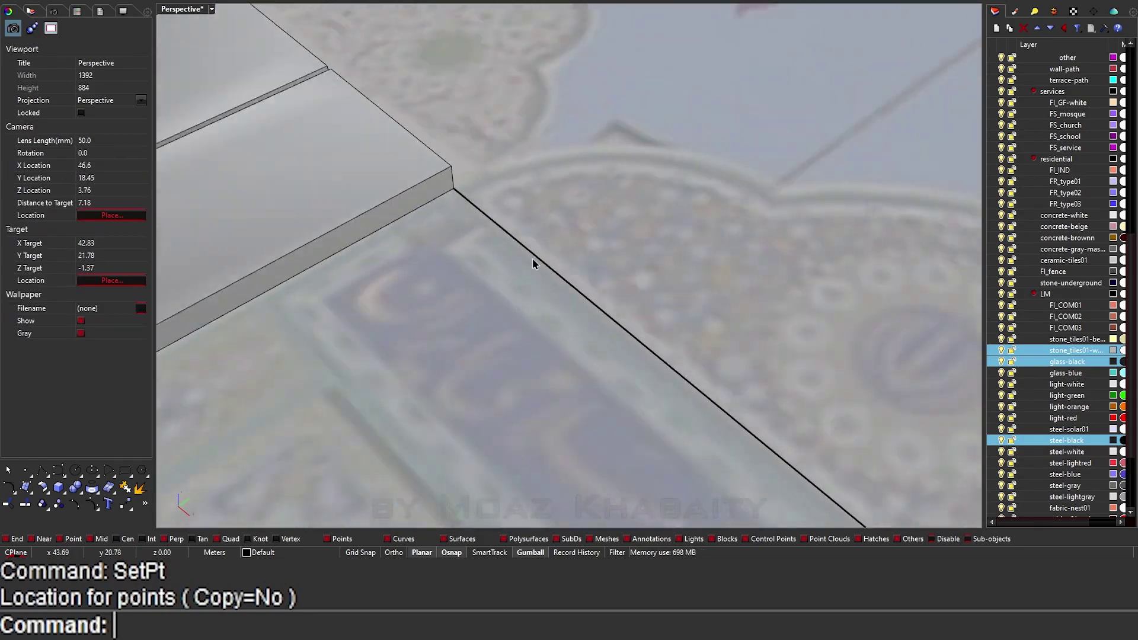
{"action": "scroll", "coordinate": [524, 219], "scroll_direction": "up", "scroll_amount": 3}
{"action": "type", "text": "LL"}
{"action": "key", "text": "Return"}
{"action": "right_click_drag", "start_coordinate": [513, 216], "coordinate": [626, 286]}
{"action": "left_click", "coordinate": [569, 351]}
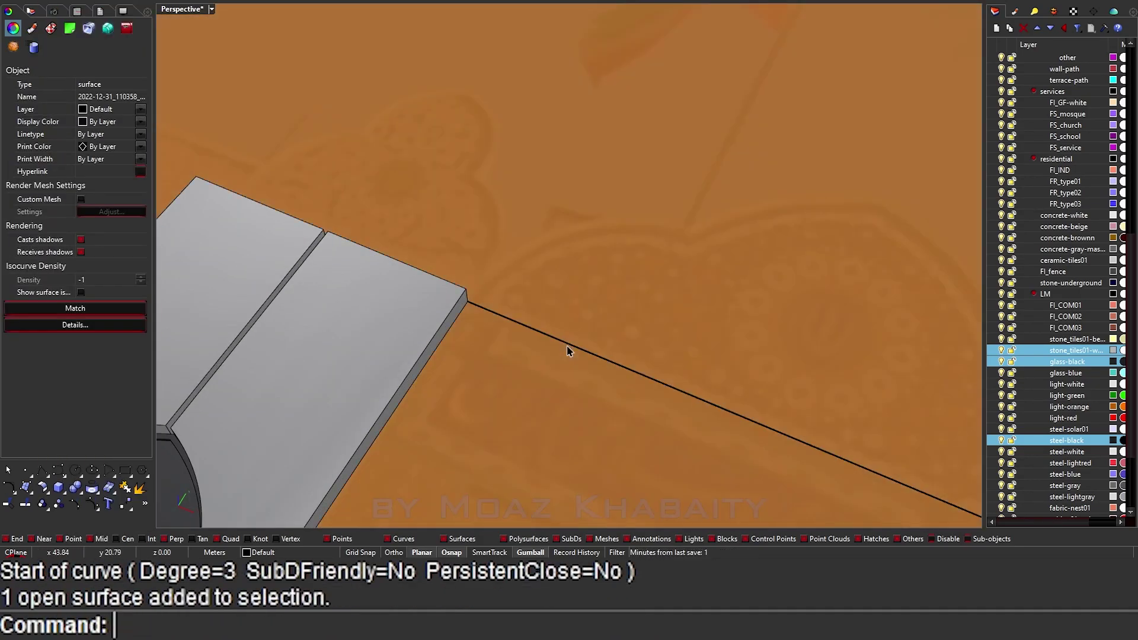
{"action": "type", "text": "S"}
{"action": "key", "text": "Return"}
{"action": "key", "text": "Return"}
{"action": "type", "text": "R"}
{"action": "key", "text": "Return"}
{"action": "scroll", "coordinate": [770, 316], "scroll_direction": "up", "scroll_amount": 5}
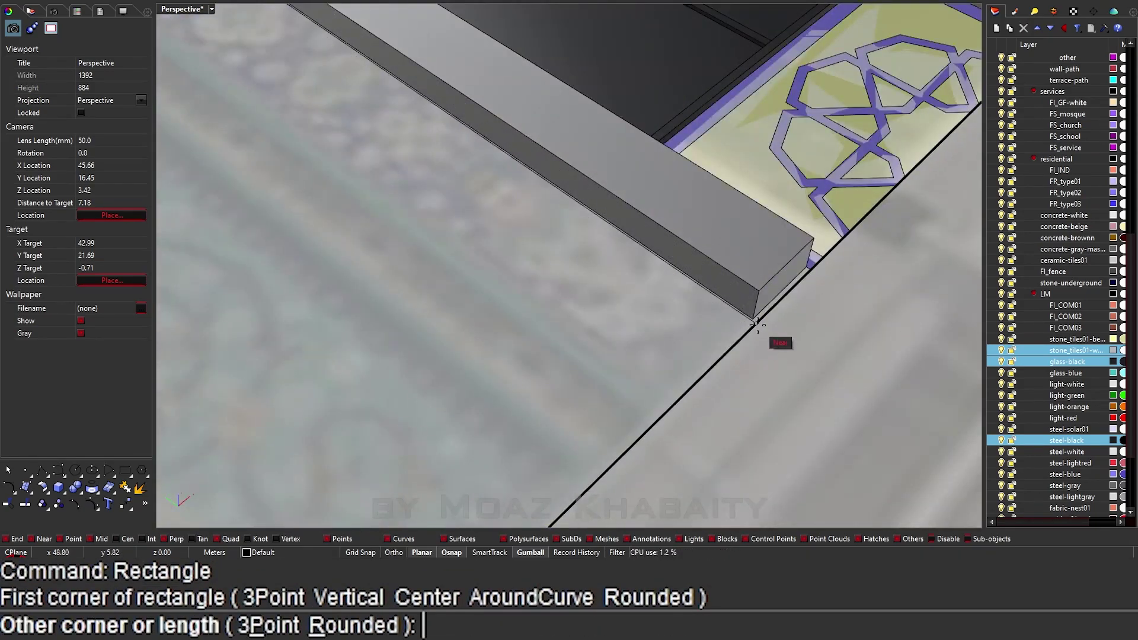
{"action": "left_click", "coordinate": [770, 316]}
{"action": "scroll", "coordinate": [770, 316], "scroll_direction": "down", "scroll_amount": 10}
Hide the copied arch and guide curves and lock the reference photo in place.
{"action": "left_click", "coordinate": [534, 318], "text": "shift"}
{"action": "left_click", "coordinate": [547, 252], "text": "ctrl"}
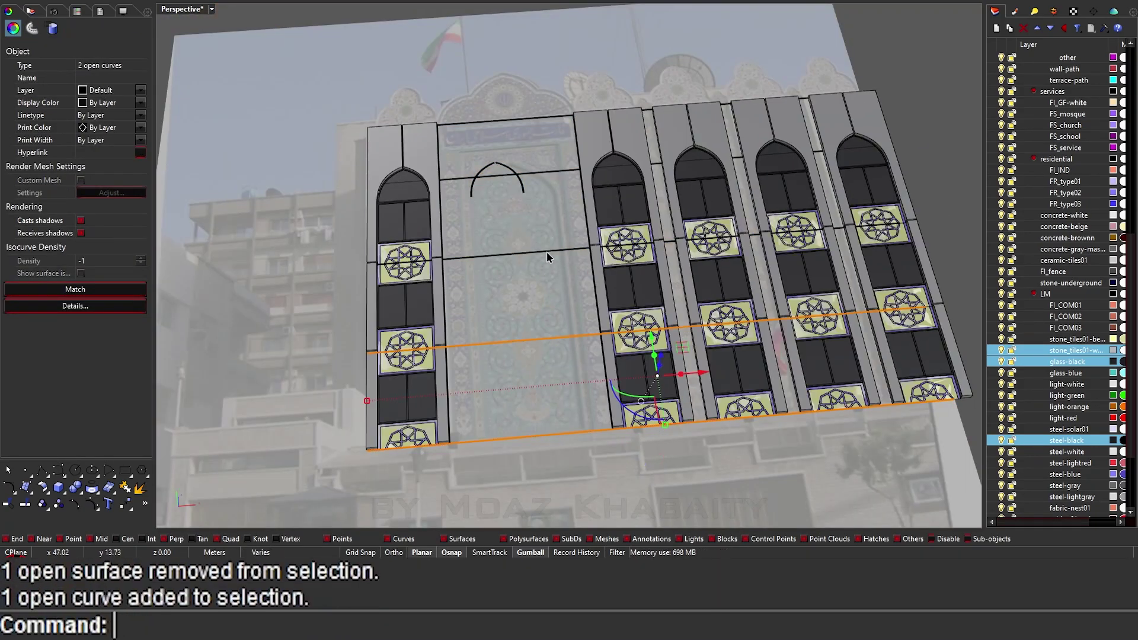
{"action": "type", "text": "GH"}
{"action": "key", "text": "Return"}
{"action": "left_click", "coordinate": [538, 105]}
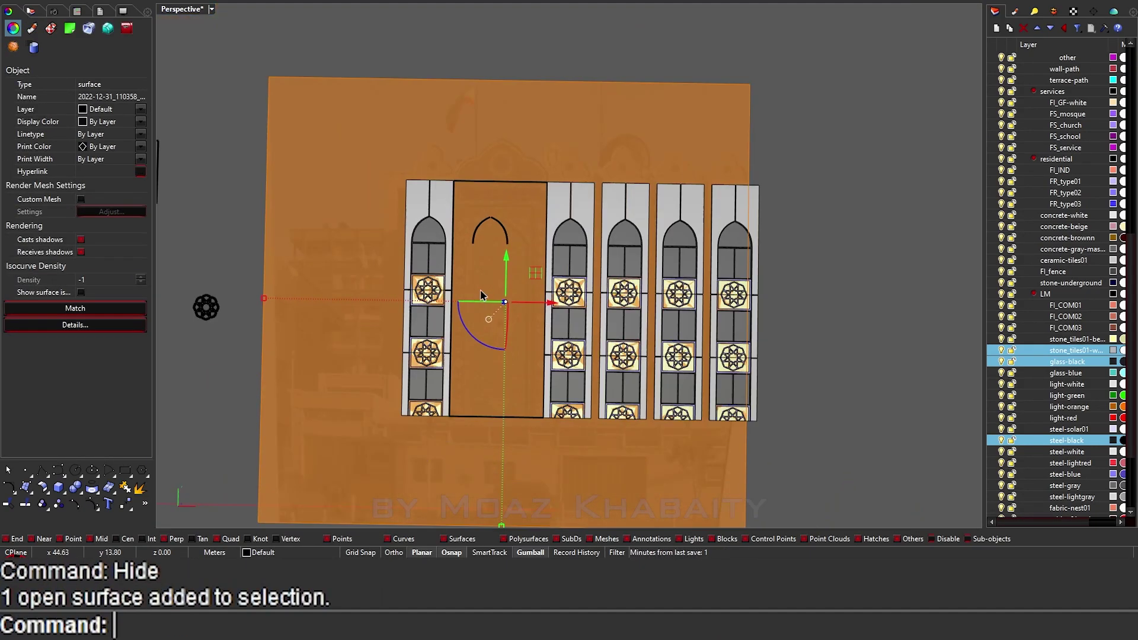
{"action": "type", "text": "U"}
{"action": "key", "text": "Return"}
{"action": "scroll", "coordinate": [484, 278], "scroll_direction": "up", "scroll_amount": 5}
{"action": "type", "text": "offset"}
{"action": "key", "text": "Return"}
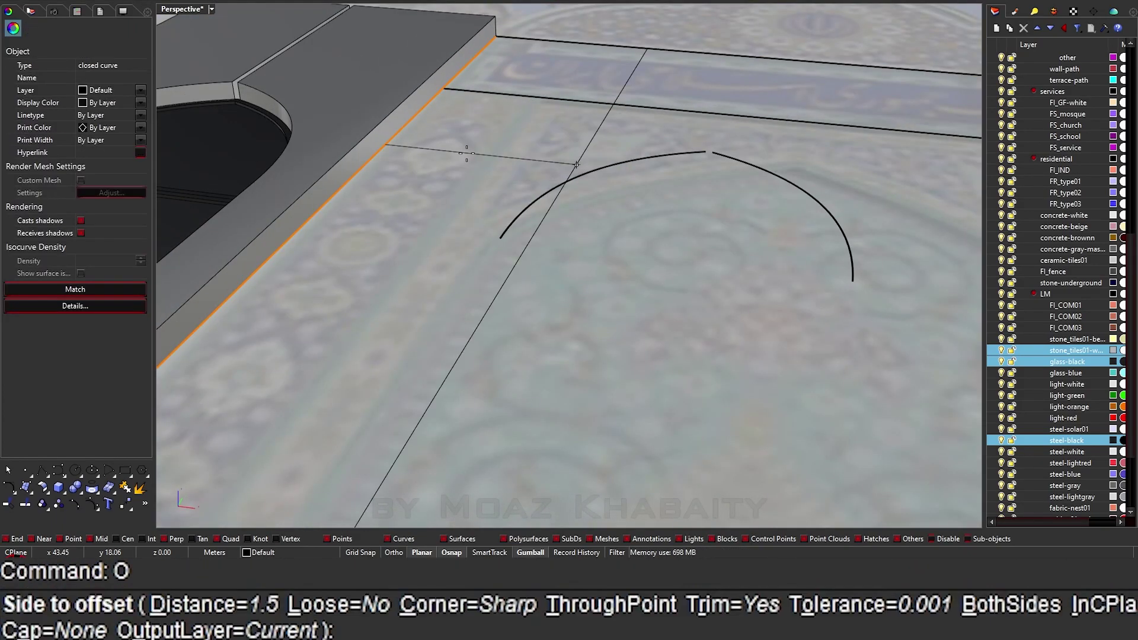
Offset the door panel outline by 0.5 and repeat the offset.
{"action": "type", "text": "0.5"}
{"action": "key", "text": "Return"}
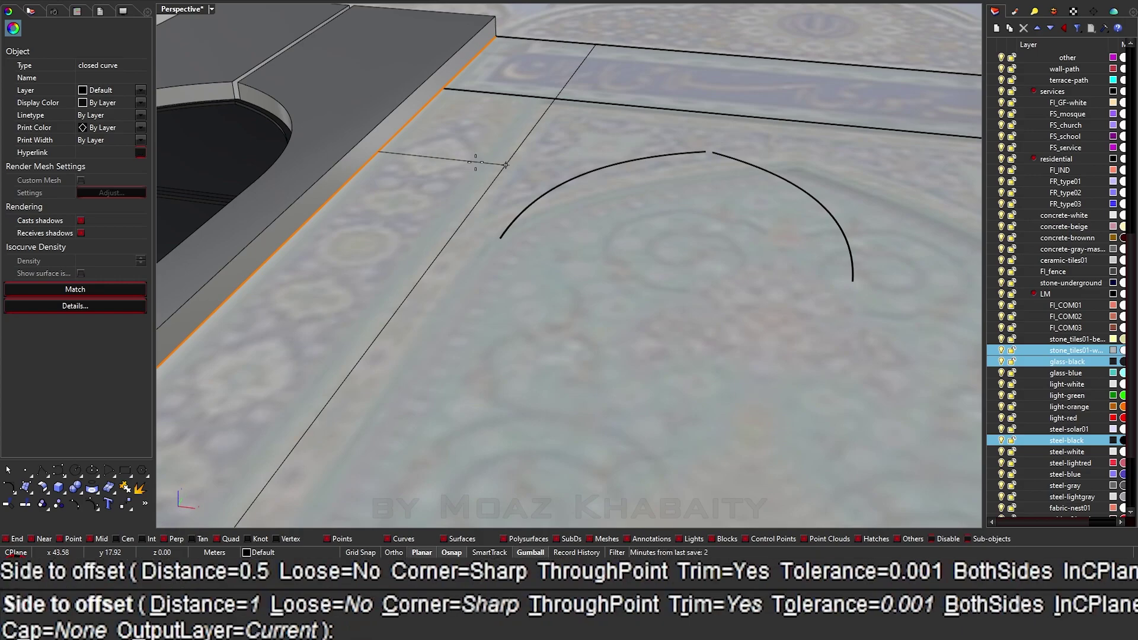
{"action": "left_click", "coordinate": [506, 165]}
{"action": "right_click_drag", "start_coordinate": [506, 300], "coordinate": [604, 219]}
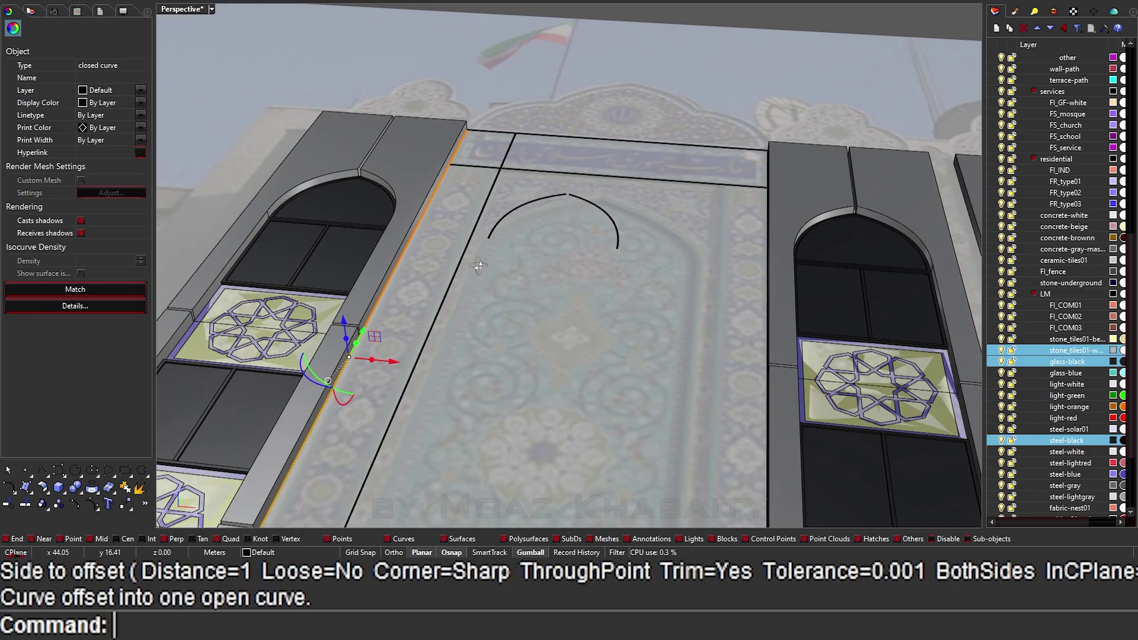
{"action": "key", "text": "Return"}
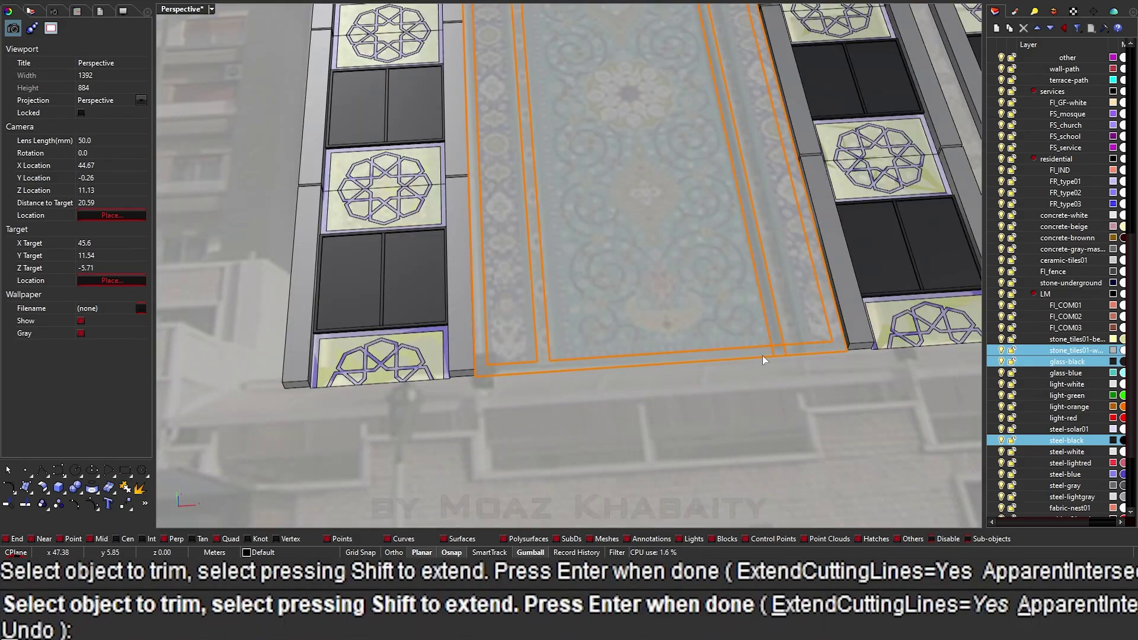
Select and join all curves, then pick a base point on the star ornament.
{"action": "type", "text": "SelCrv"}
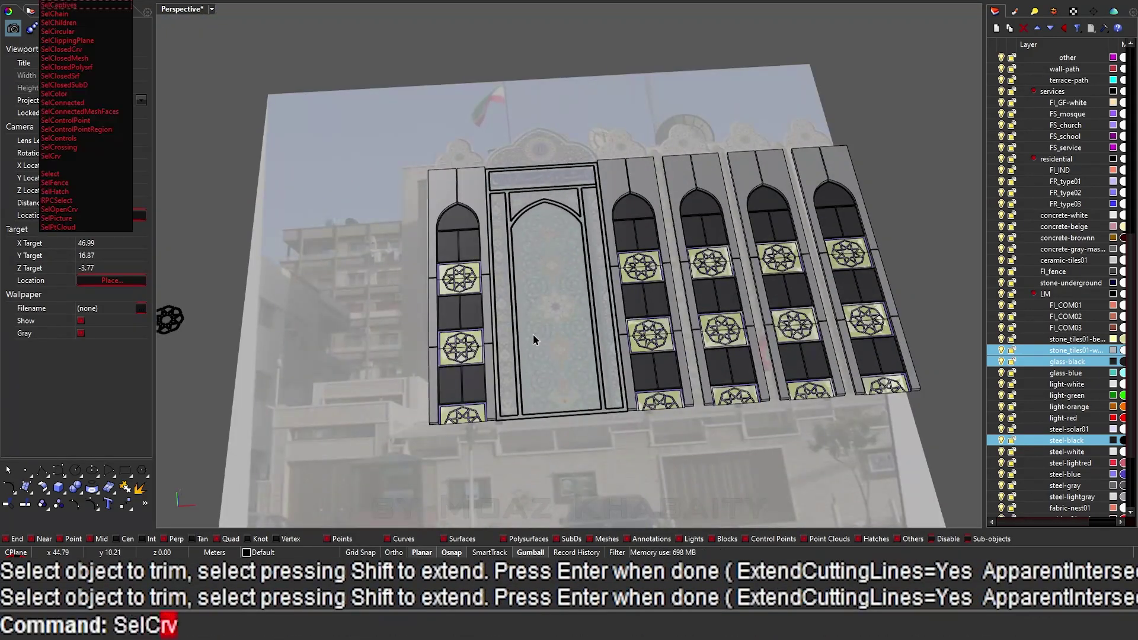
{"action": "key", "text": "Return"}
{"action": "key", "text": "ctrl+j"}
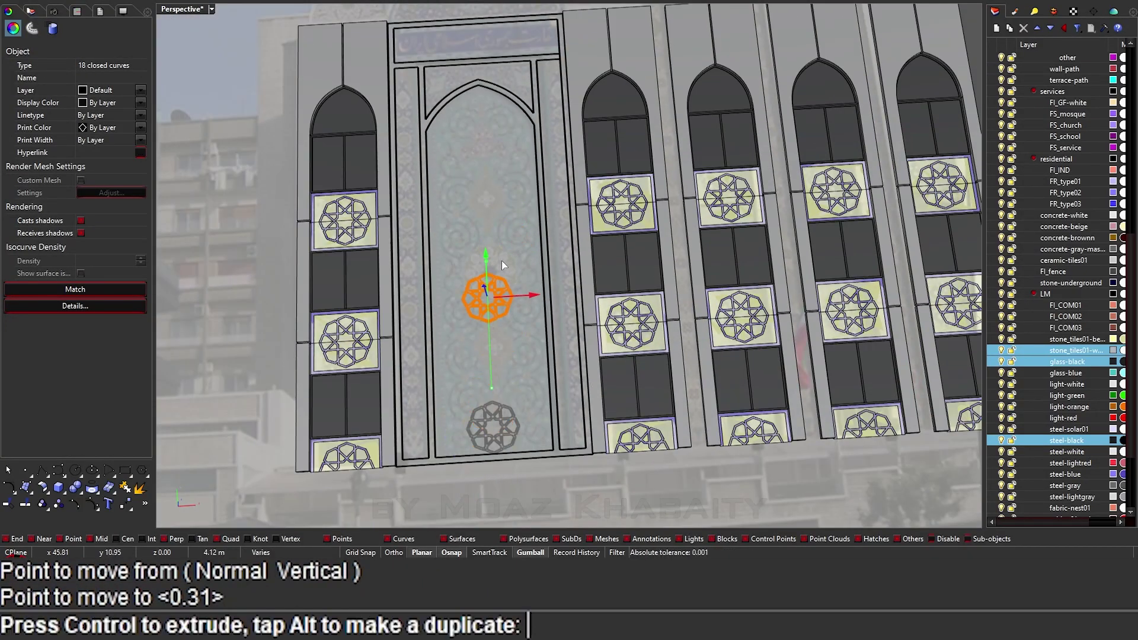
{"action": "type", "text": "L"}
{"action": "key", "text": "Return"}
{"action": "left_click", "coordinate": [541, 241]}
{"action": "type", "text": "M"}
{"action": "key", "text": "Return"}
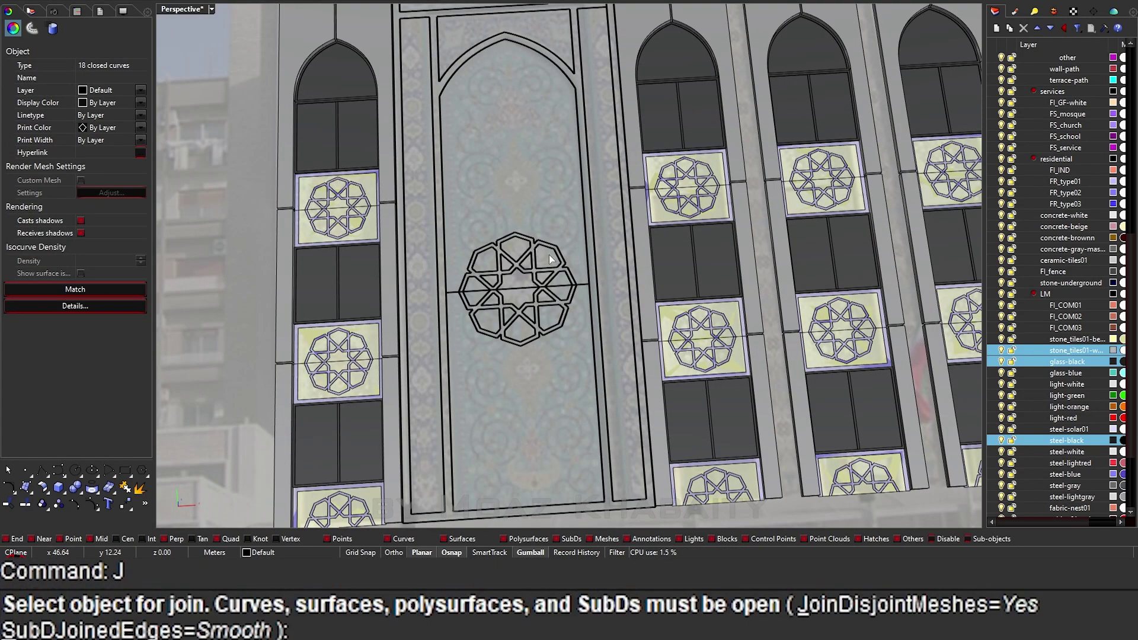
Copy the star ornament lower on the door panel, then hide both ornaments.
{"action": "type", "text": "M"}
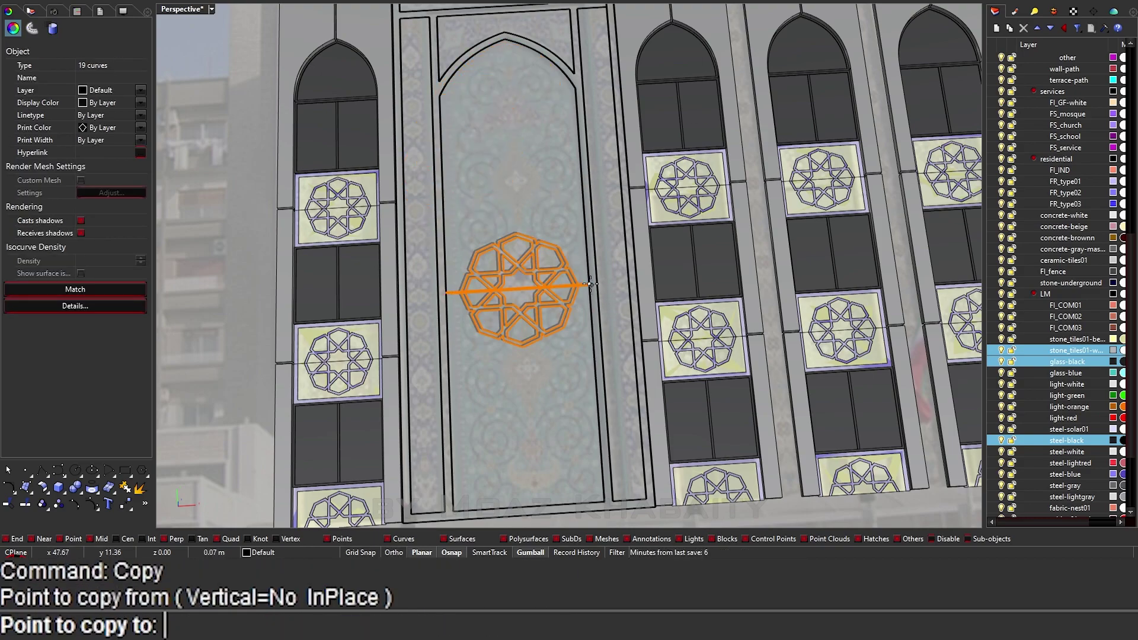
{"action": "left_click", "coordinate": [591, 450]}
{"action": "key", "text": "Return"}
{"action": "scroll", "coordinate": [531, 173], "scroll_direction": "up", "scroll_amount": 3}
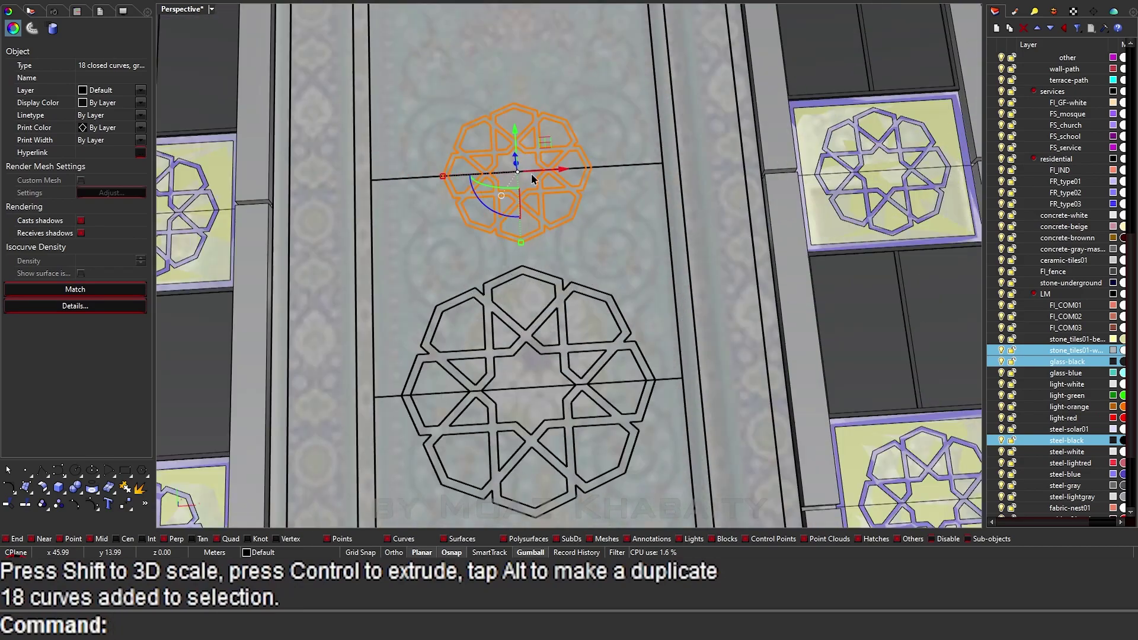
{"action": "scroll", "coordinate": [526, 183], "scroll_direction": "down", "scroll_amount": 3}
{"action": "type", "text": "H"}
{"action": "key", "text": "Return"}
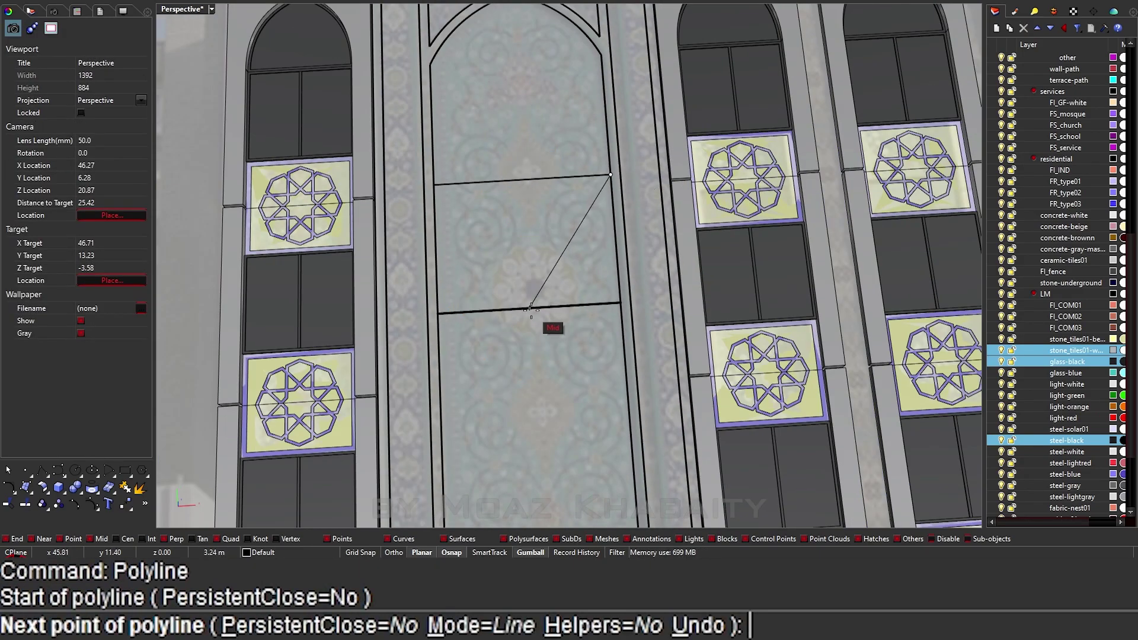
Draw diamond guide polylines from the panel midpoint and edge up to the arch top.
{"action": "left_click", "coordinate": [530, 309]}
{"action": "key", "text": "Return"}
{"action": "type", "text": "L"}
{"action": "key", "text": "Return"}
{"action": "right_click_drag", "start_coordinate": [533, 237], "coordinate": [534, 338], "text": "shift"}
{"action": "left_click", "coordinate": [599, 151]}
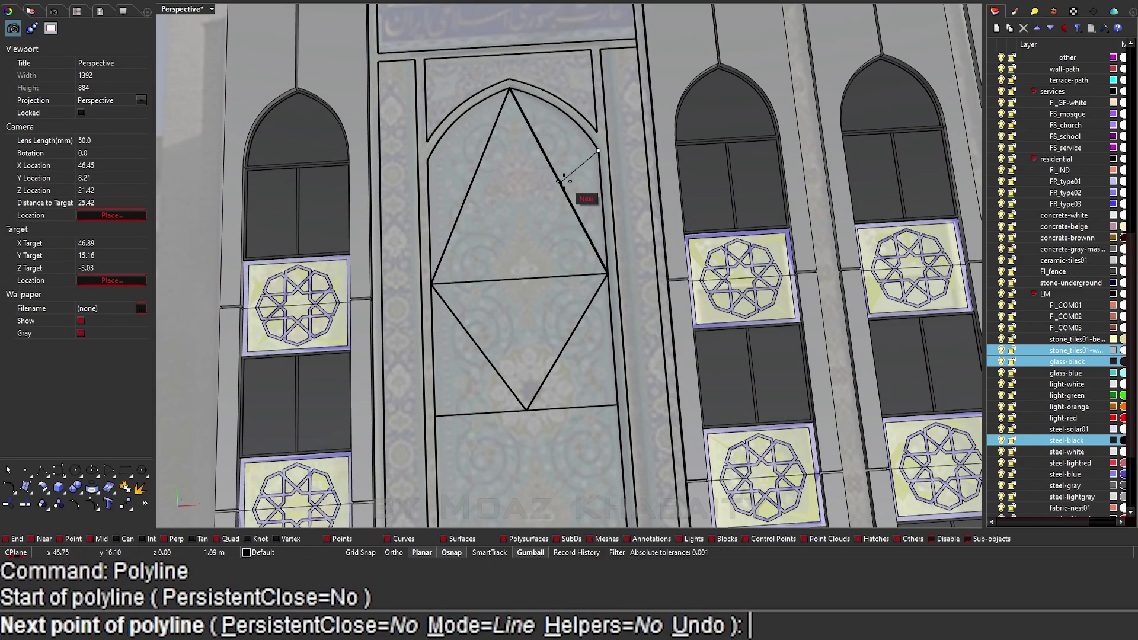
{"action": "left_click", "coordinate": [473, 184]}
{"action": "key", "text": "Return"}
Show the hidden ornaments and copy the small upper ornament to the diamond's left vertex.
{"action": "type", "text": "HH"}
{"action": "key", "text": "Return"}
{"action": "left_click", "coordinate": [516, 307]}
{"action": "key", "text": "Return"}
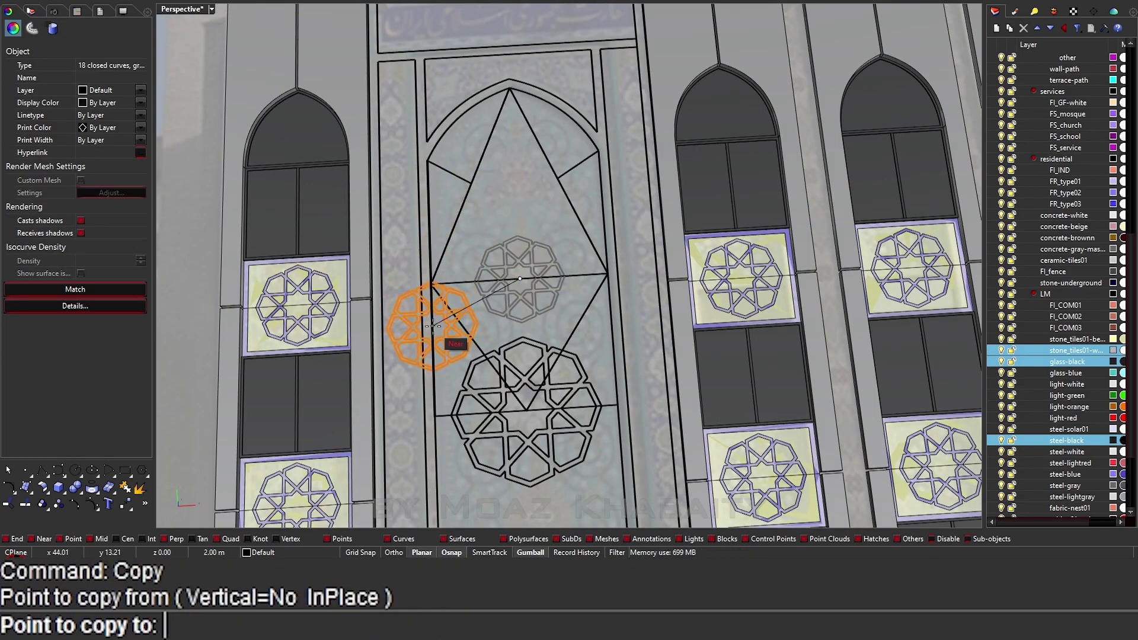
{"action": "left_click", "coordinate": [518, 235]}
{"action": "left_click", "coordinate": [432, 285]}
{"action": "key", "text": "Return"}
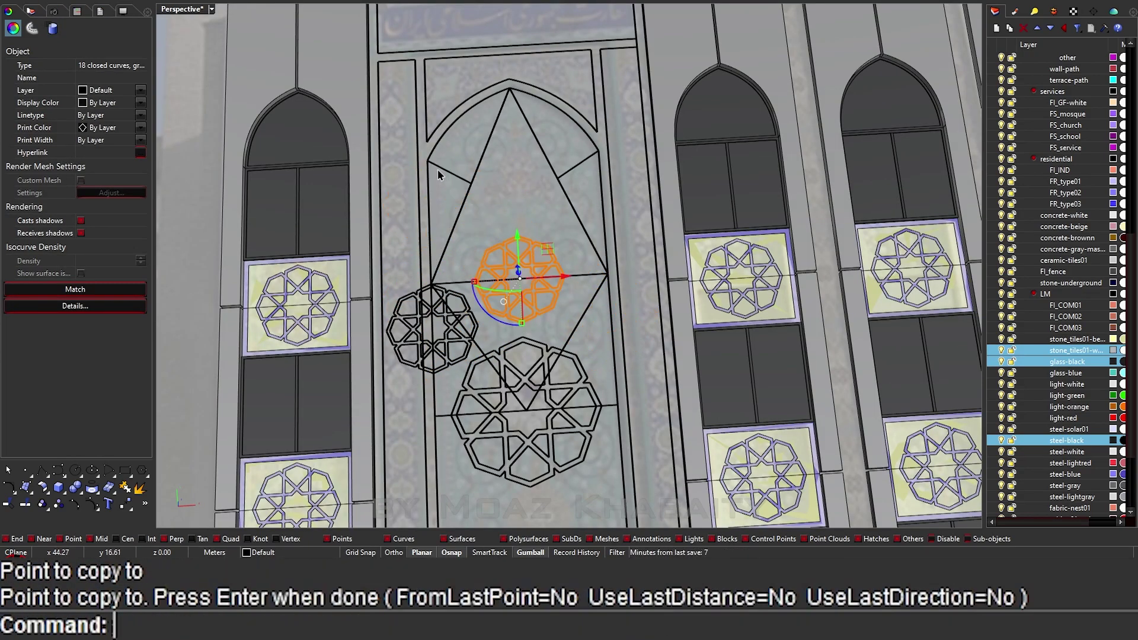
Copy the large ornament to the upper right of the panel.
{"action": "left_click", "coordinate": [527, 450]}
{"action": "key", "text": "Return"}
{"action": "key", "text": "Escape"}
{"action": "key", "text": "Return"}
{"action": "left_click", "coordinate": [526, 409]}
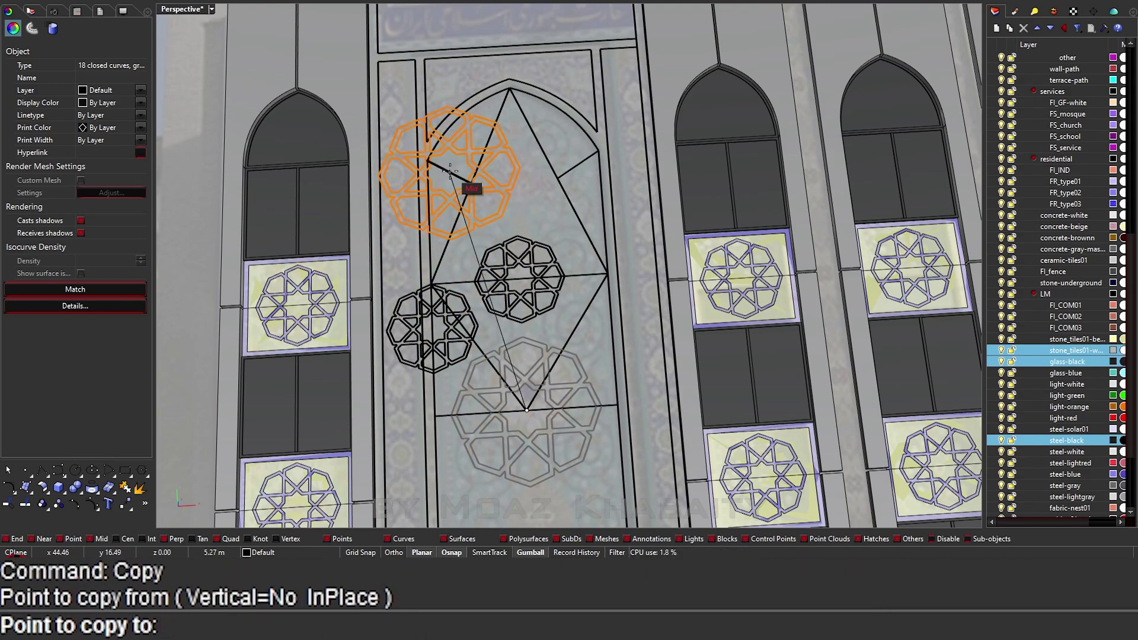
{"action": "left_click", "coordinate": [428, 161]}
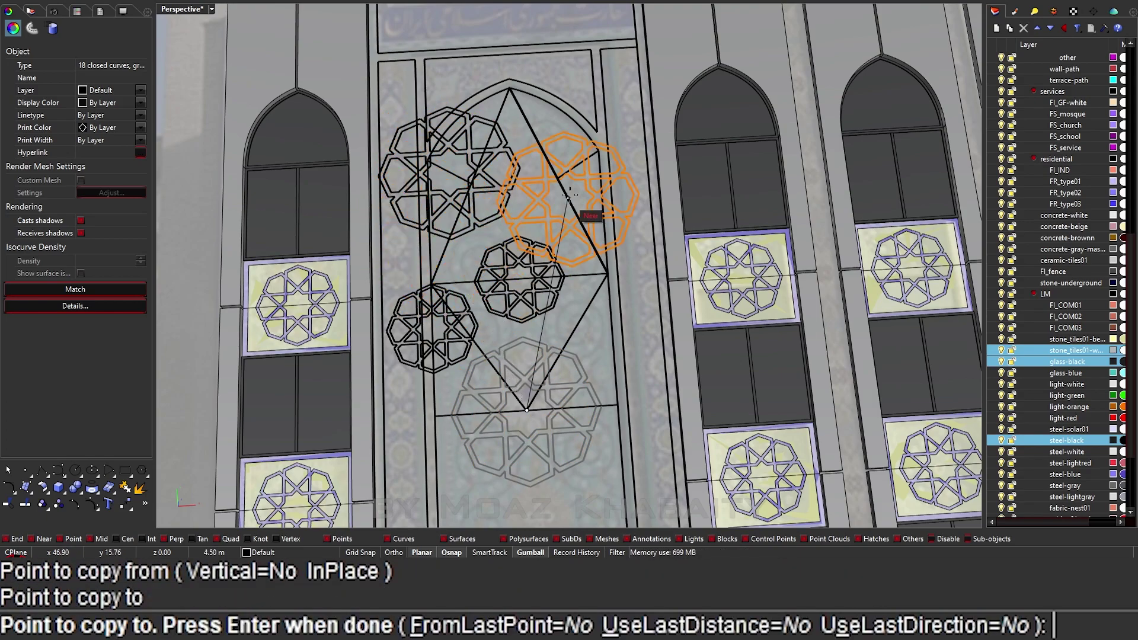
{"action": "key", "text": "Return"}
Mirror the ornament across the panel's vertical centre line.
{"action": "type", "text": "Mi"}
{"action": "key", "text": "Return"}
{"action": "left_click", "coordinate": [508, 126]}
{"action": "left_click", "coordinate": [513, 261]}
{"action": "key", "text": "Escape"}
{"action": "right_click_drag", "start_coordinate": [514, 256], "coordinate": [509, 297]}
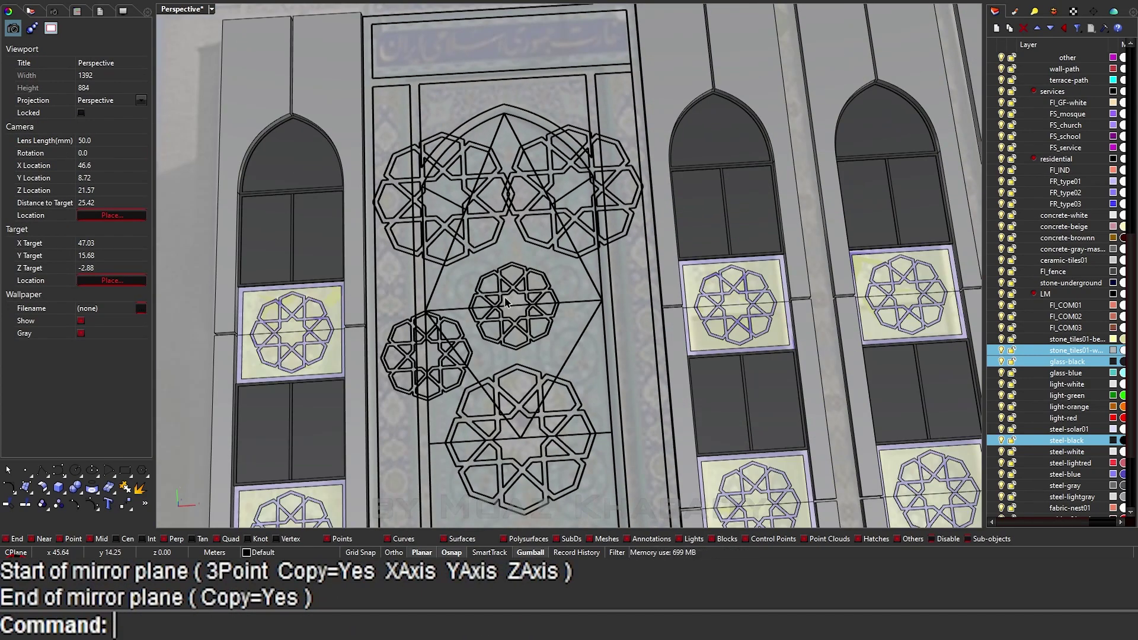
{"action": "scroll", "coordinate": [506, 303], "scroll_direction": "up", "scroll_amount": 3}
Mirror the small left ornament to the panel's right side.
{"action": "left_click", "coordinate": [409, 332]}
{"action": "key", "text": "Return"}
{"action": "left_click", "coordinate": [522, 72]}
{"action": "left_click", "coordinate": [523, 279]}
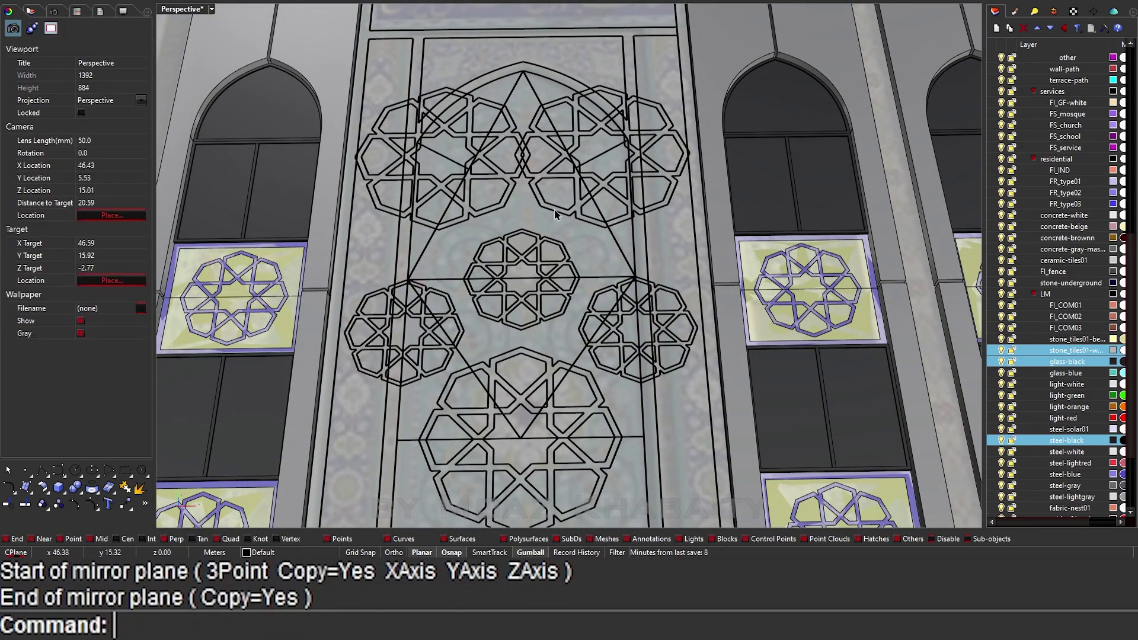
{"action": "scroll", "coordinate": [556, 215], "scroll_direction": "up", "scroll_amount": 2}
Scale down the two upper ornaments to fit the panel.
{"action": "left_click", "coordinate": [477, 384]}
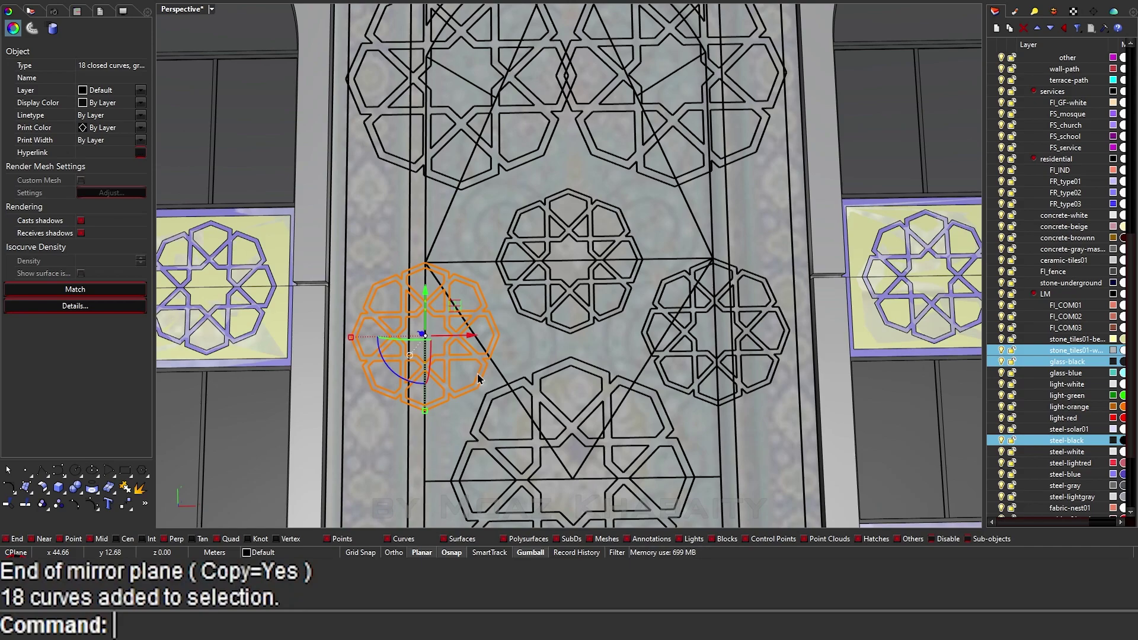
{"action": "scroll", "coordinate": [479, 379], "scroll_direction": "down", "scroll_amount": 3}
{"action": "scroll", "coordinate": [506, 323], "scroll_direction": "up", "scroll_amount": 2}
{"action": "scroll", "coordinate": [617, 200], "scroll_direction": "up", "scroll_amount": 2}
{"action": "left_click", "coordinate": [577, 216]}
{"action": "left_click", "coordinate": [616, 200], "text": "shift"}
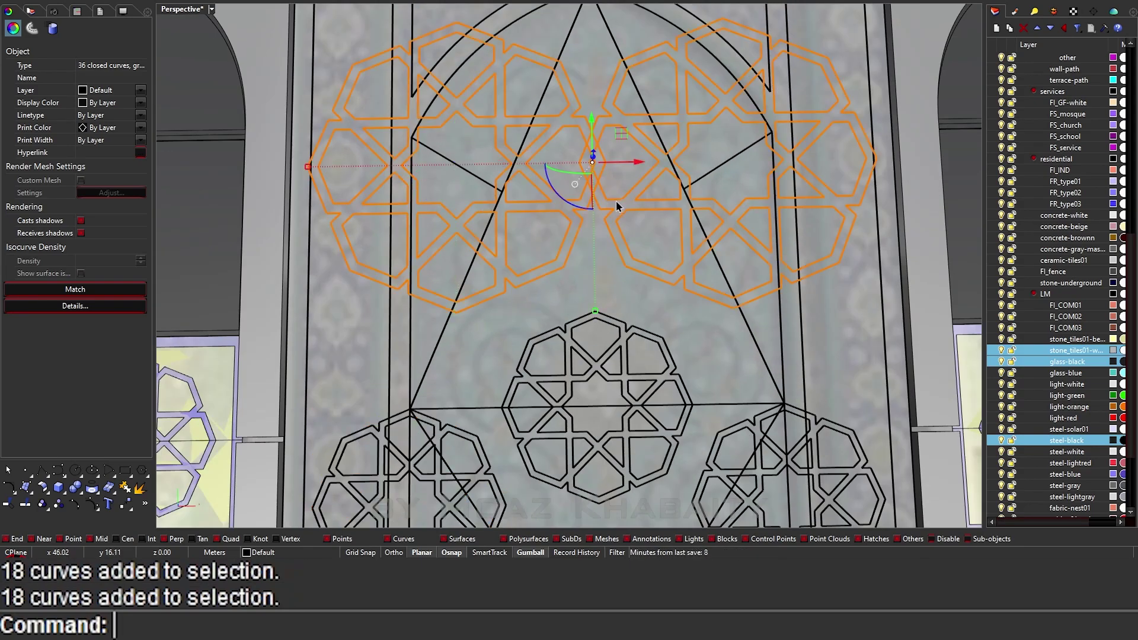
{"action": "left_click", "coordinate": [597, 406]}
{"action": "left_click", "coordinate": [408, 409]}
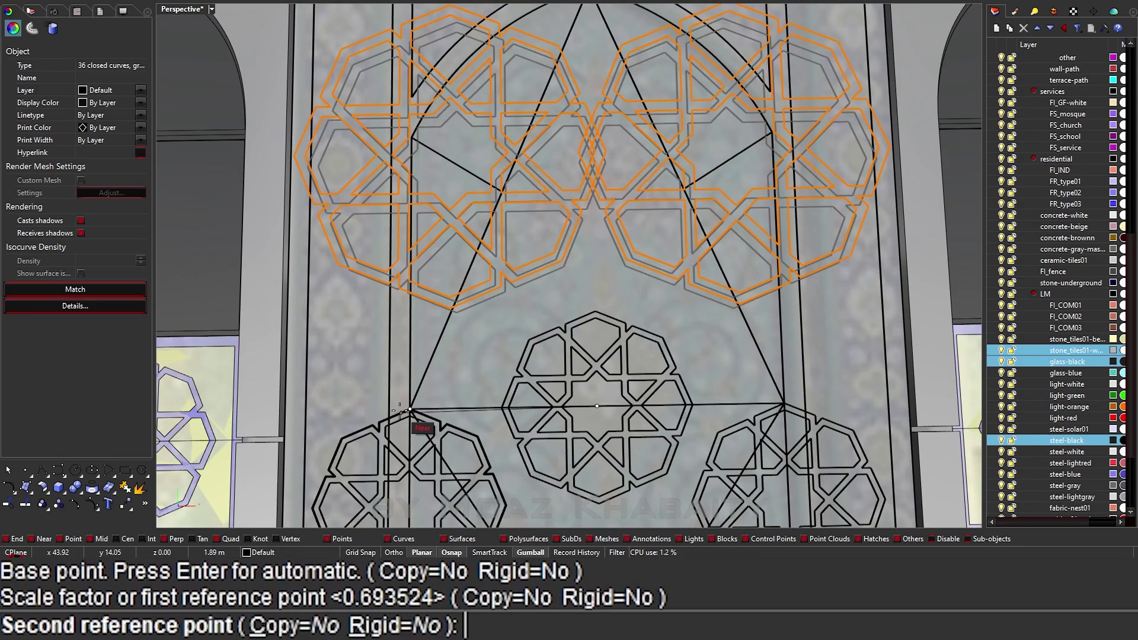
{"action": "left_click", "coordinate": [400, 410]}
Delete the lower-left ornament.
{"action": "scroll", "coordinate": [595, 268], "scroll_direction": "down", "scroll_amount": 3}
{"action": "scroll", "coordinate": [595, 268], "scroll_direction": "up", "scroll_amount": 2}
{"action": "left_click", "coordinate": [470, 356]}
{"action": "key", "text": "Delete"}
Mirror the lower ornament to the other side around the central star.
{"action": "scroll", "coordinate": [734, 336], "scroll_direction": "up", "scroll_amount": 2}
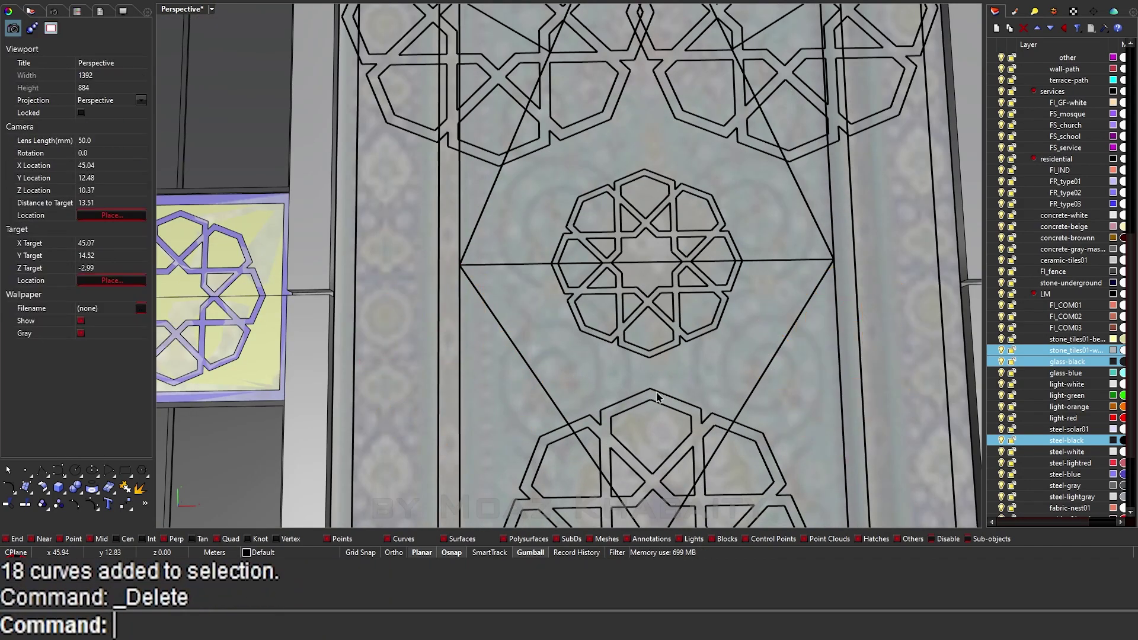
{"action": "scroll", "coordinate": [656, 398], "scroll_direction": "down", "scroll_amount": 3}
{"action": "left_click", "coordinate": [593, 420]}
{"action": "left_click", "coordinate": [653, 343]}
{"action": "scroll", "coordinate": [665, 299], "scroll_direction": "up", "scroll_amount": 3}
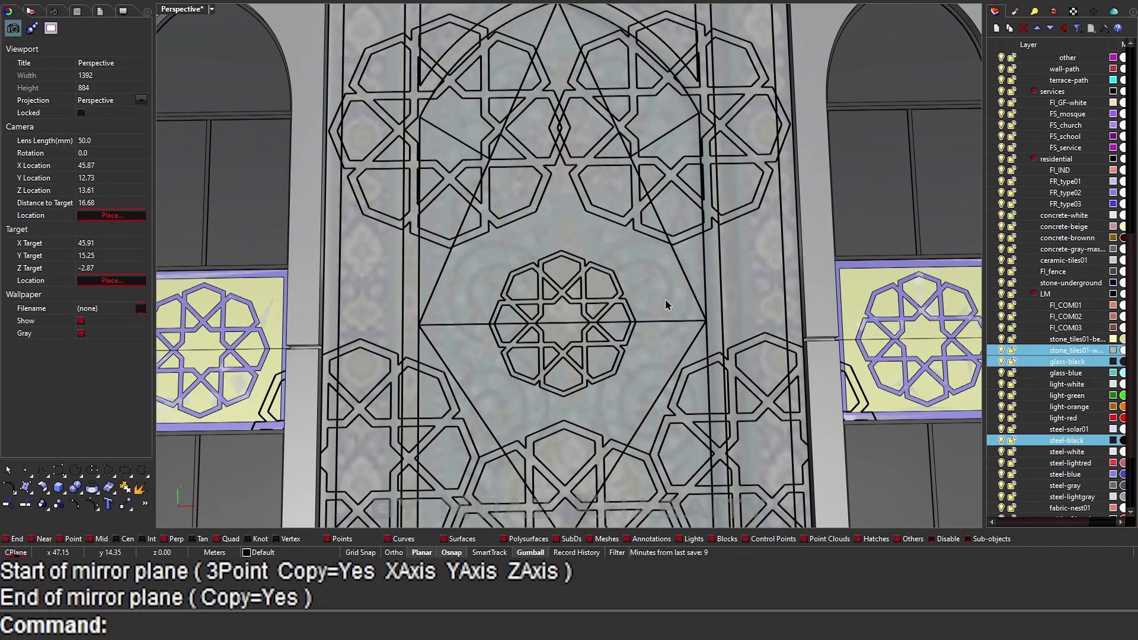
{"action": "left_click", "coordinate": [507, 302]}
{"action": "left_click", "coordinate": [460, 325]}
Finish the mirror and delete the vertical guide curve.
{"action": "key", "text": "Escape"}
{"action": "scroll", "coordinate": [475, 307], "scroll_direction": "down", "scroll_amount": 5}
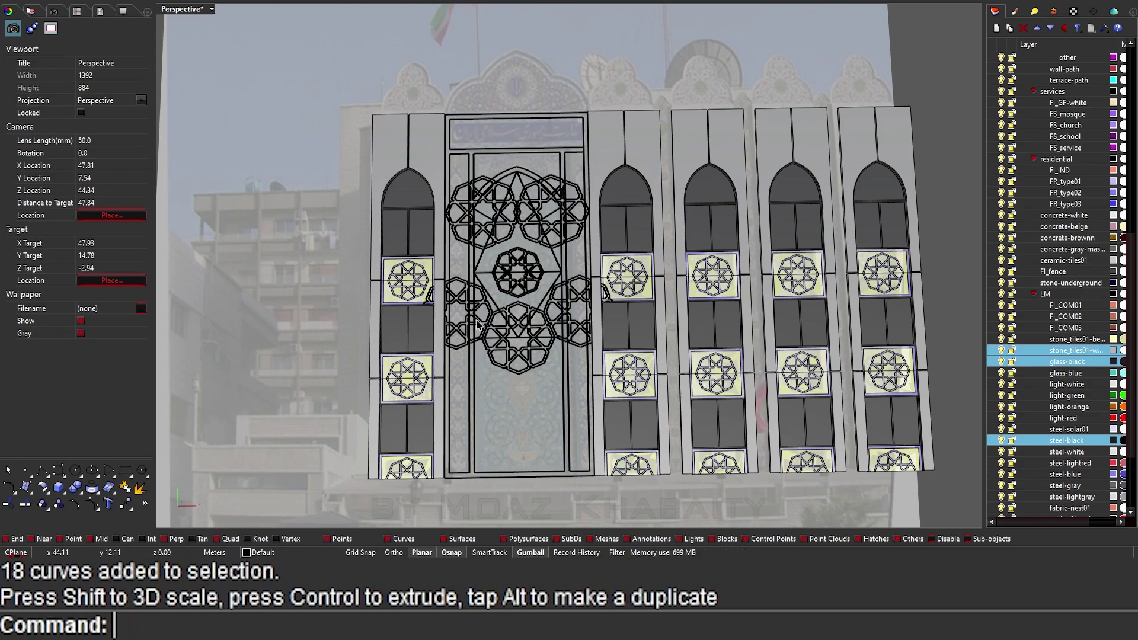
{"action": "scroll", "coordinate": [477, 325], "scroll_direction": "up", "scroll_amount": 3}
{"action": "scroll", "coordinate": [478, 324], "scroll_direction": "up", "scroll_amount": 1}
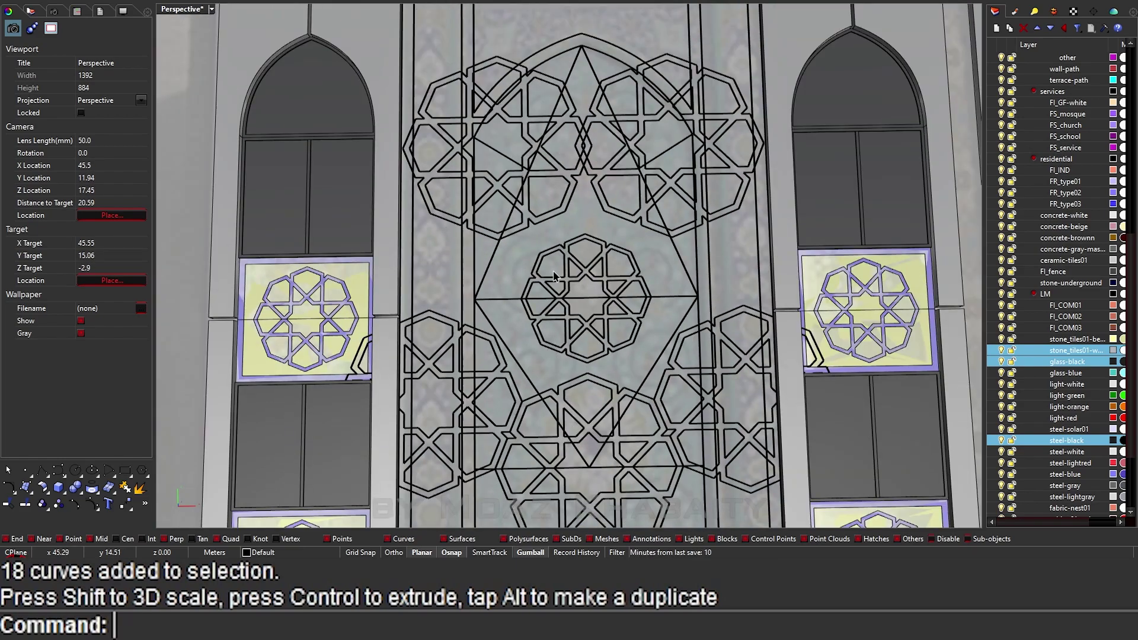
{"action": "scroll", "coordinate": [585, 217], "scroll_direction": "up", "scroll_amount": 1}
{"action": "left_click", "coordinate": [508, 240]}
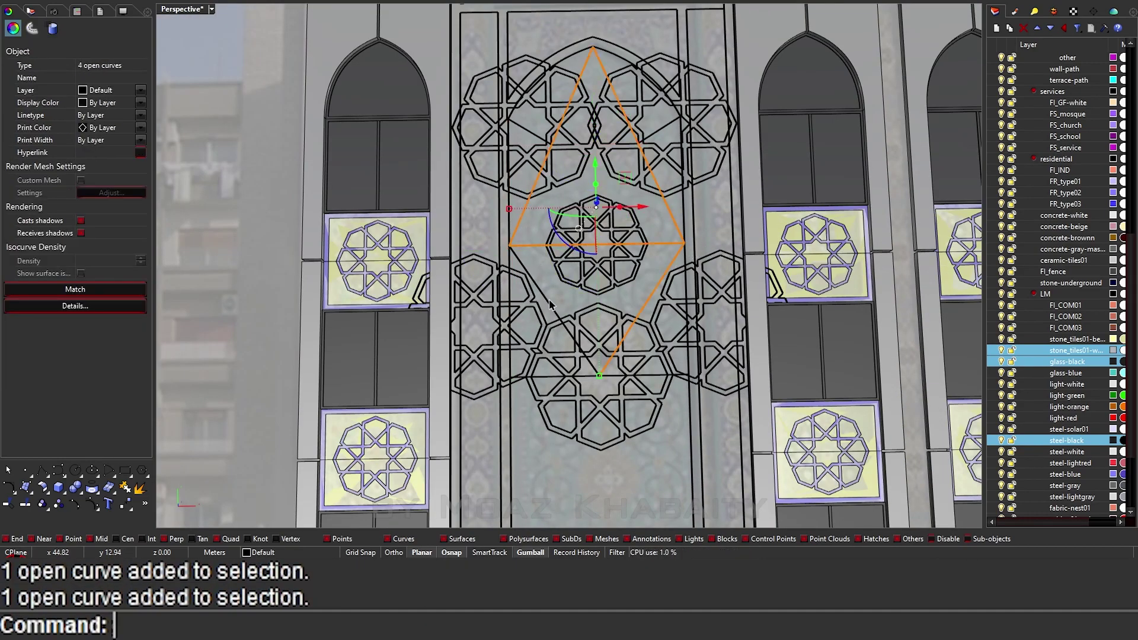
{"action": "key", "text": "Delete"}
Select another vertical curve and join the curves with Ctrl+J.
{"action": "scroll", "coordinate": [655, 357], "scroll_direction": "up", "scroll_amount": 2}
{"action": "left_click", "coordinate": [654, 358]}
{"action": "scroll", "coordinate": [654, 358], "scroll_direction": "down", "scroll_amount": 3}
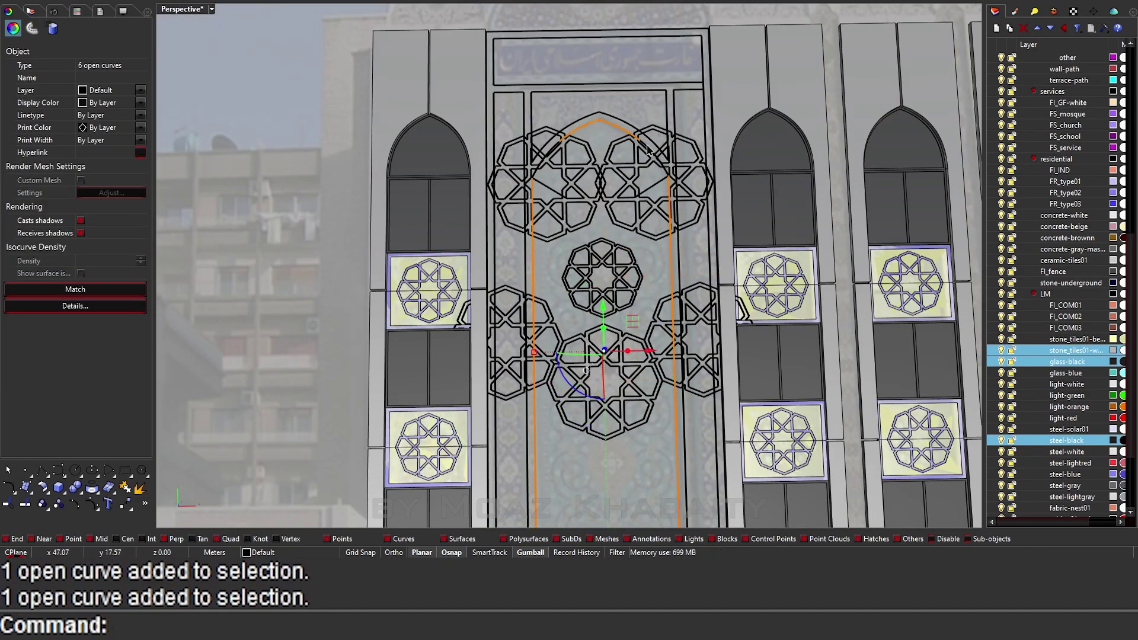
{"action": "scroll", "coordinate": [647, 150], "scroll_direction": "down", "scroll_amount": 3}
{"action": "key", "text": "ctrl+j"}
{"action": "scroll", "coordinate": [556, 446], "scroll_direction": "up", "scroll_amount": 3}
{"action": "scroll", "coordinate": [556, 445], "scroll_direction": "down", "scroll_amount": 3}
Start Trim with all curves (SelCrv) as the cutting edges.
{"action": "type", "text": "trim"}
{"action": "key", "text": "Return"}
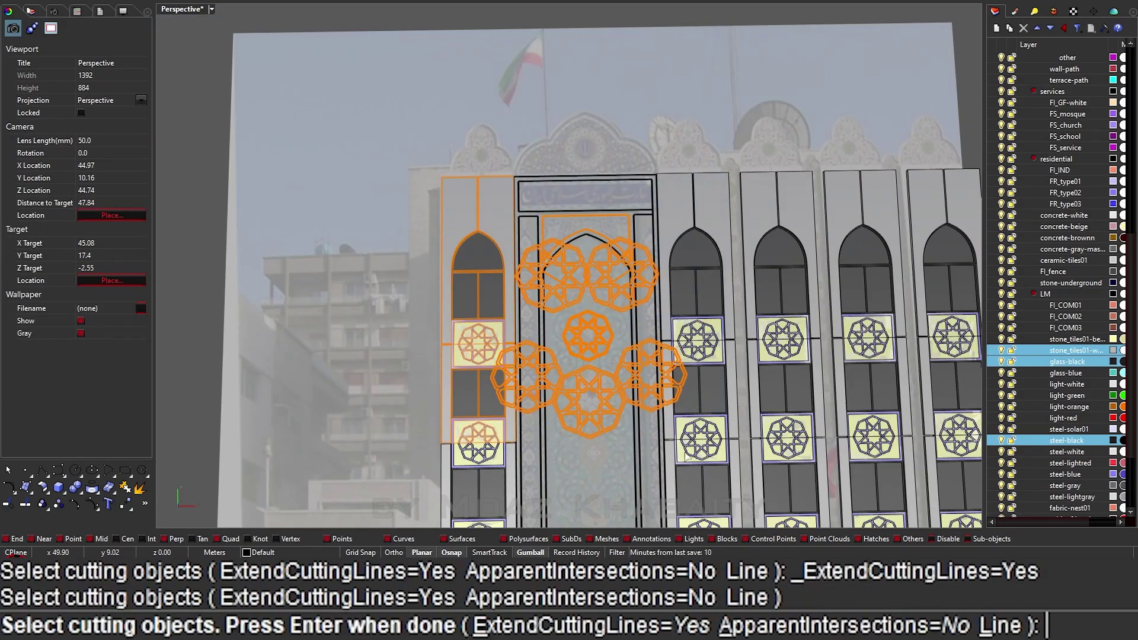
{"action": "scroll", "coordinate": [502, 308], "scroll_direction": "up", "scroll_amount": 3}
{"action": "type", "text": "selcrv"}
{"action": "key", "text": "Return"}
{"action": "type", "text": "trim"}
{"action": "key", "text": "Return"}
Trim away the small zigzag curve piece in the star lattice and finish the trim.
{"action": "scroll", "coordinate": [510, 380], "scroll_direction": "up", "scroll_amount": 3}
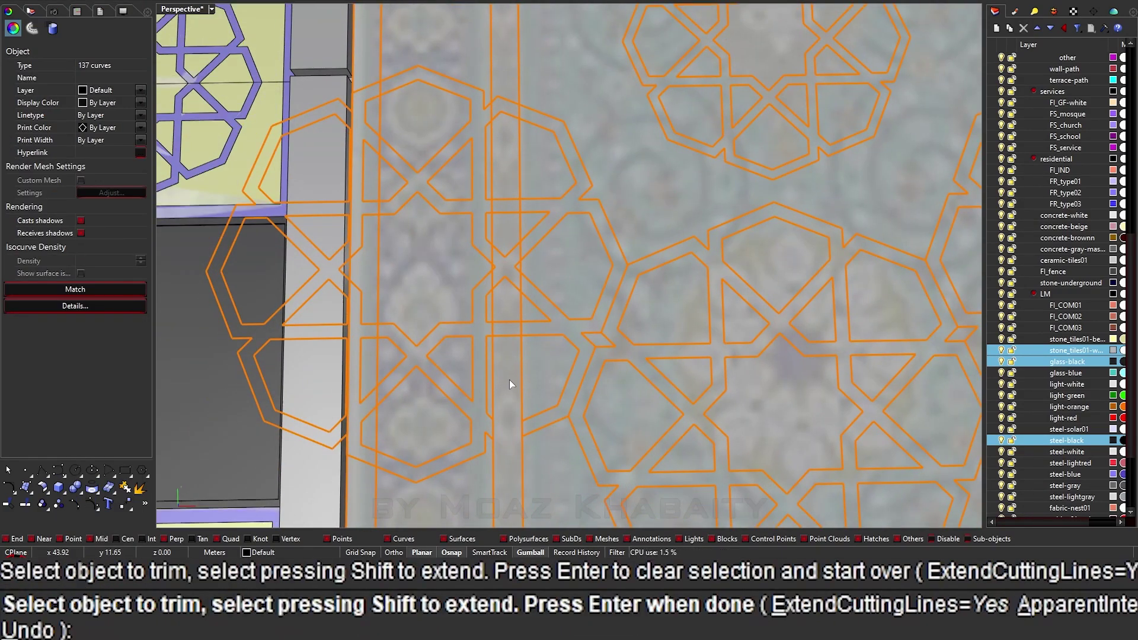
{"action": "scroll", "coordinate": [513, 266], "scroll_direction": "down", "scroll_amount": 3}
{"action": "scroll", "coordinate": [705, 304], "scroll_direction": "up", "scroll_amount": 3}
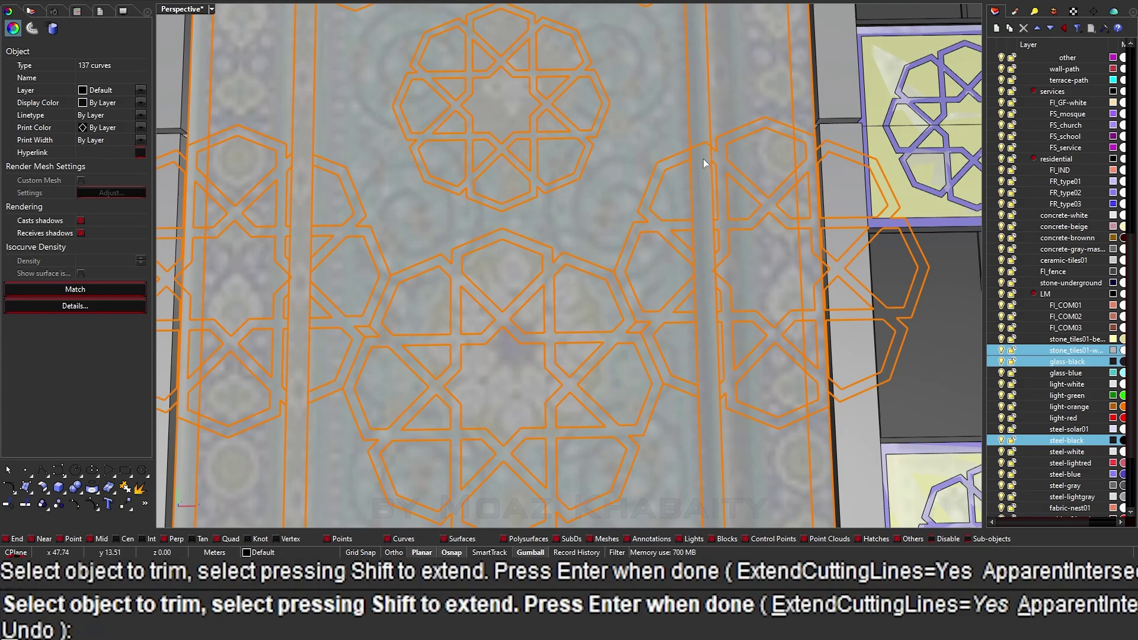
{"action": "scroll", "coordinate": [703, 163], "scroll_direction": "down", "scroll_amount": 2}
{"action": "scroll", "coordinate": [595, 111], "scroll_direction": "up", "scroll_amount": 3}
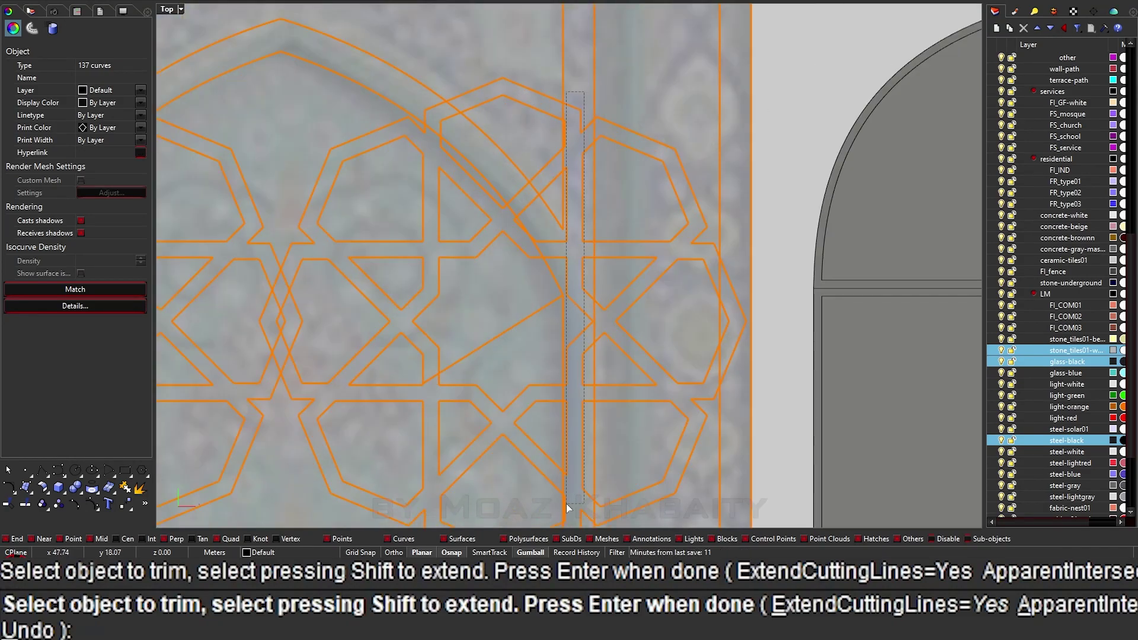
{"action": "scroll", "coordinate": [480, 152], "scroll_direction": "down", "scroll_amount": 3}
{"action": "scroll", "coordinate": [580, 117], "scroll_direction": "up", "scroll_amount": 2}
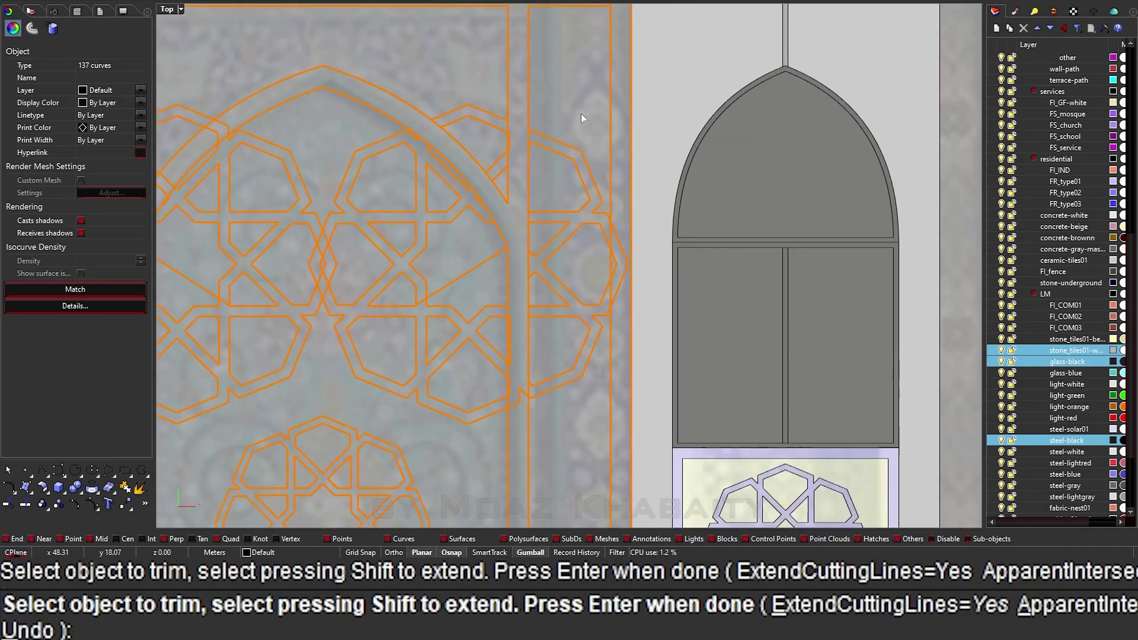
{"action": "scroll", "coordinate": [601, 311], "scroll_direction": "up", "scroll_amount": 2}
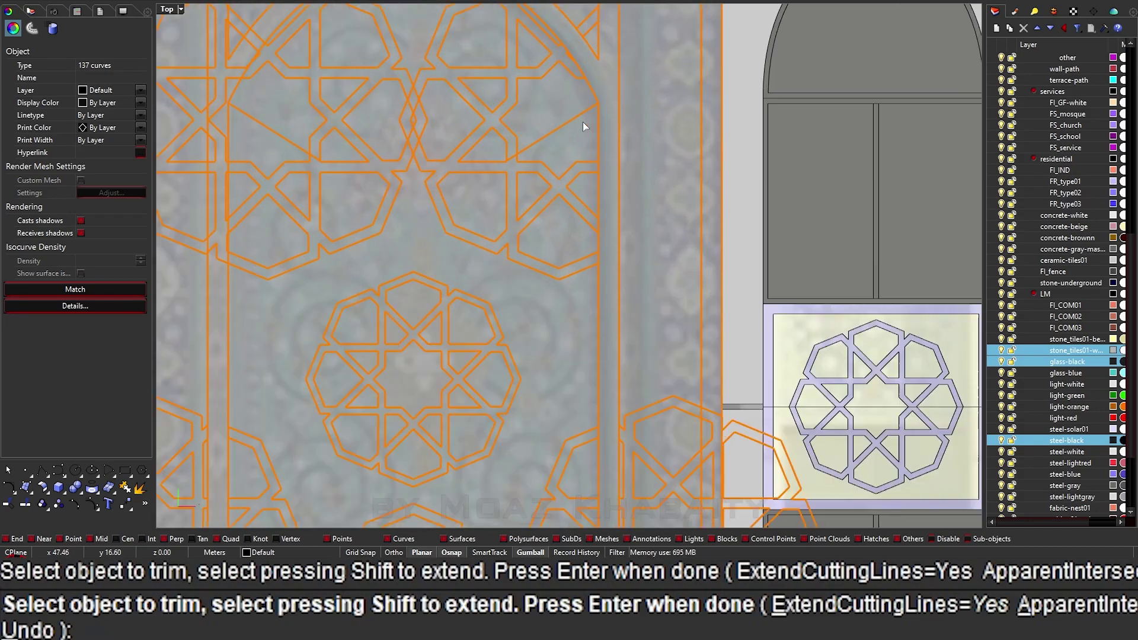
{"action": "scroll", "coordinate": [457, 205], "scroll_direction": "up", "scroll_amount": 2}
{"action": "scroll", "coordinate": [456, 205], "scroll_direction": "up", "scroll_amount": 2}
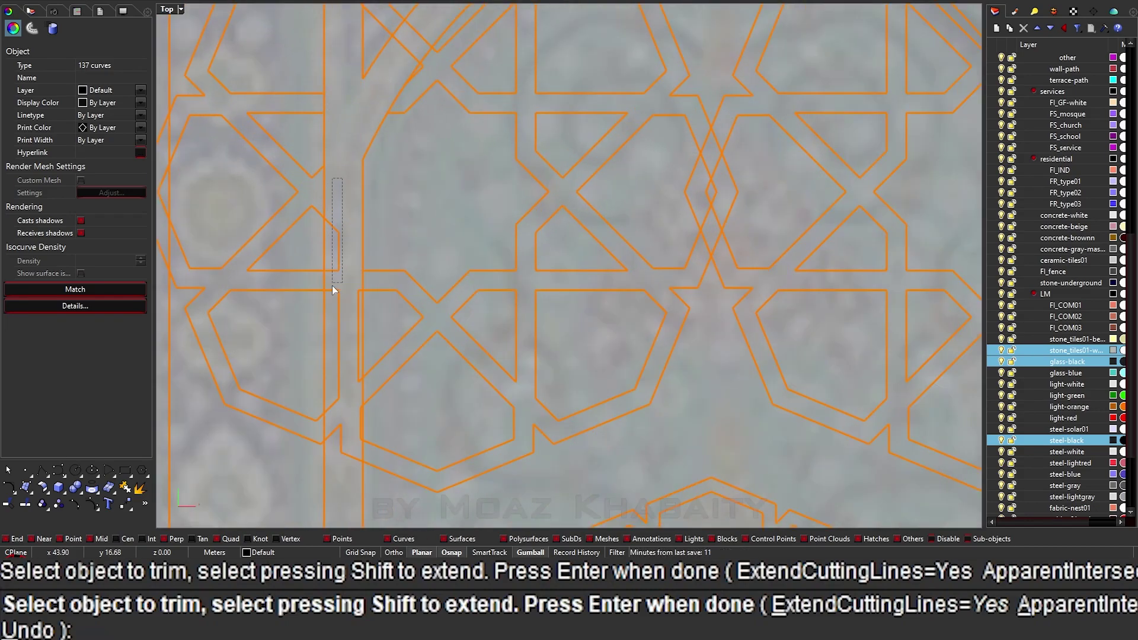
{"action": "scroll", "coordinate": [374, 334], "scroll_direction": "up", "scroll_amount": 2}
{"action": "scroll", "coordinate": [390, 204], "scroll_direction": "down", "scroll_amount": 2}
{"action": "scroll", "coordinate": [350, 144], "scroll_direction": "down", "scroll_amount": 3}
{"action": "scroll", "coordinate": [311, 240], "scroll_direction": "up", "scroll_amount": 5}
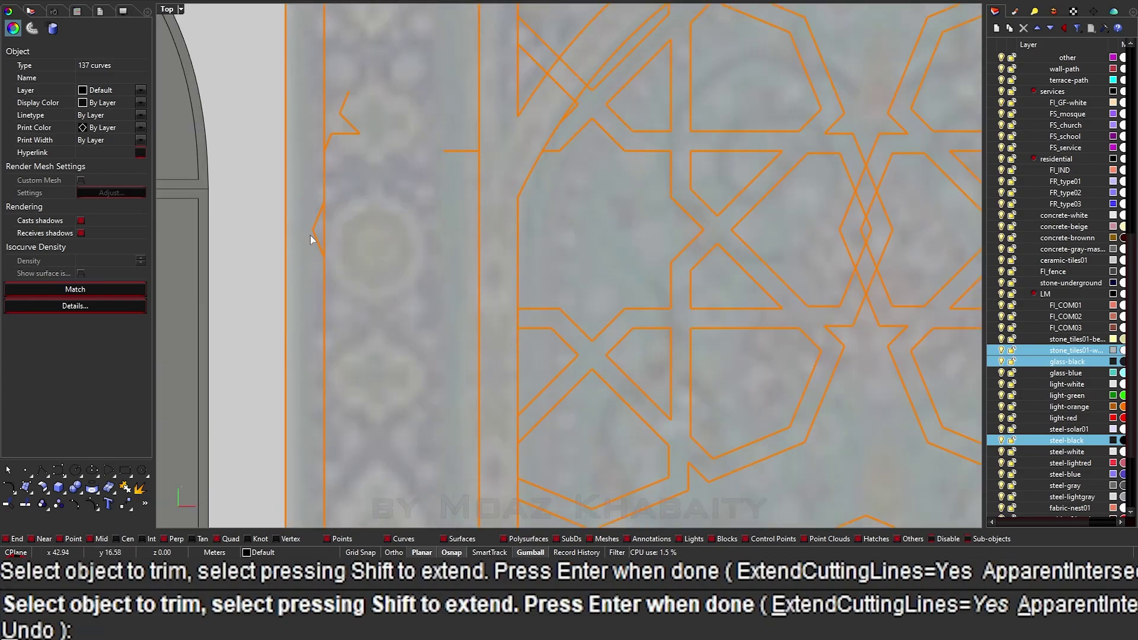
{"action": "left_click", "coordinate": [347, 134]}
{"action": "scroll", "coordinate": [481, 161], "scroll_direction": "down", "scroll_amount": 3}
{"action": "scroll", "coordinate": [585, 74], "scroll_direction": "up", "scroll_amount": 3}
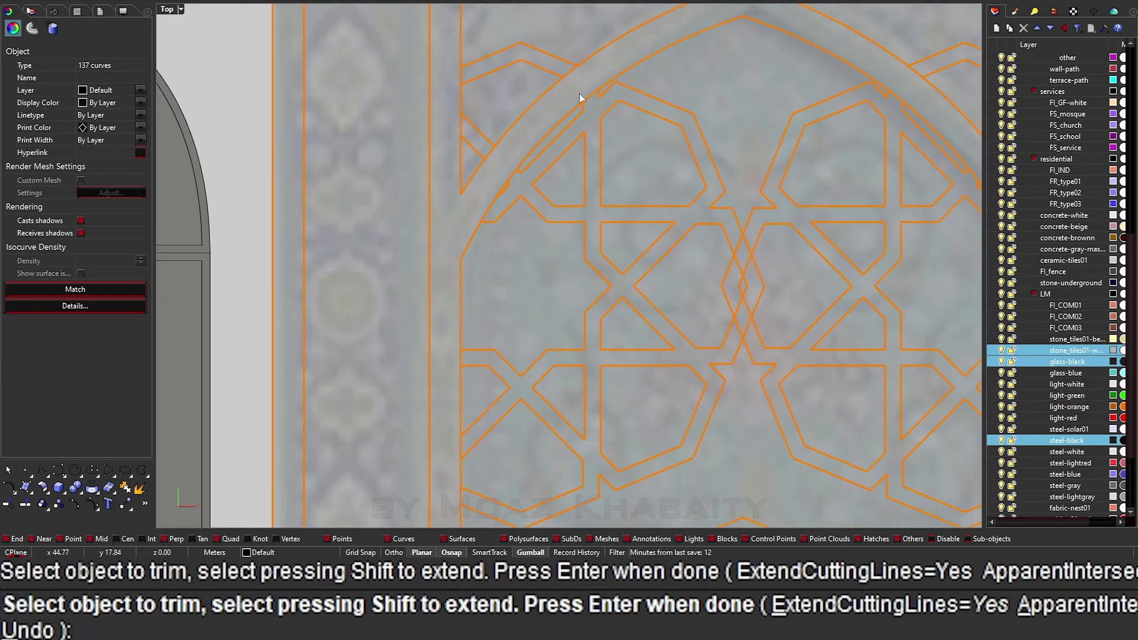
{"action": "scroll", "coordinate": [578, 94], "scroll_direction": "down", "scroll_amount": 1}
{"action": "scroll", "coordinate": [656, 151], "scroll_direction": "down", "scroll_amount": 3}
{"action": "scroll", "coordinate": [756, 254], "scroll_direction": "up", "scroll_amount": 2}
{"action": "scroll", "coordinate": [614, 253], "scroll_direction": "up", "scroll_amount": 3}
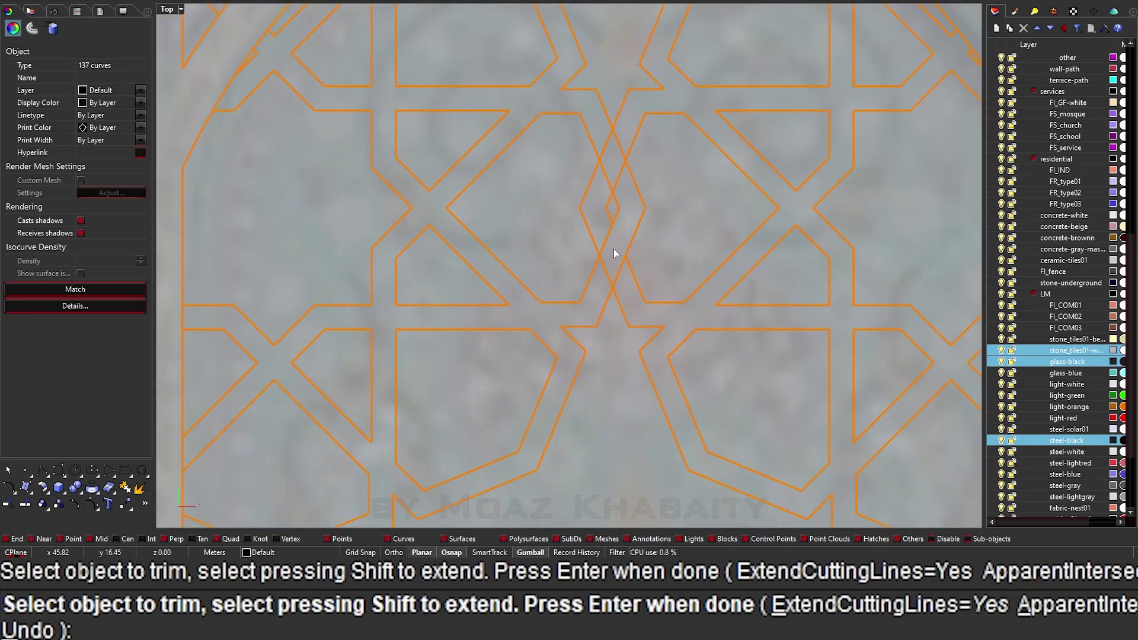
{"action": "scroll", "coordinate": [622, 192], "scroll_direction": "down", "scroll_amount": 3}
{"action": "scroll", "coordinate": [610, 169], "scroll_direction": "down", "scroll_amount": 1}
{"action": "scroll", "coordinate": [602, 211], "scroll_direction": "down", "scroll_amount": 1}
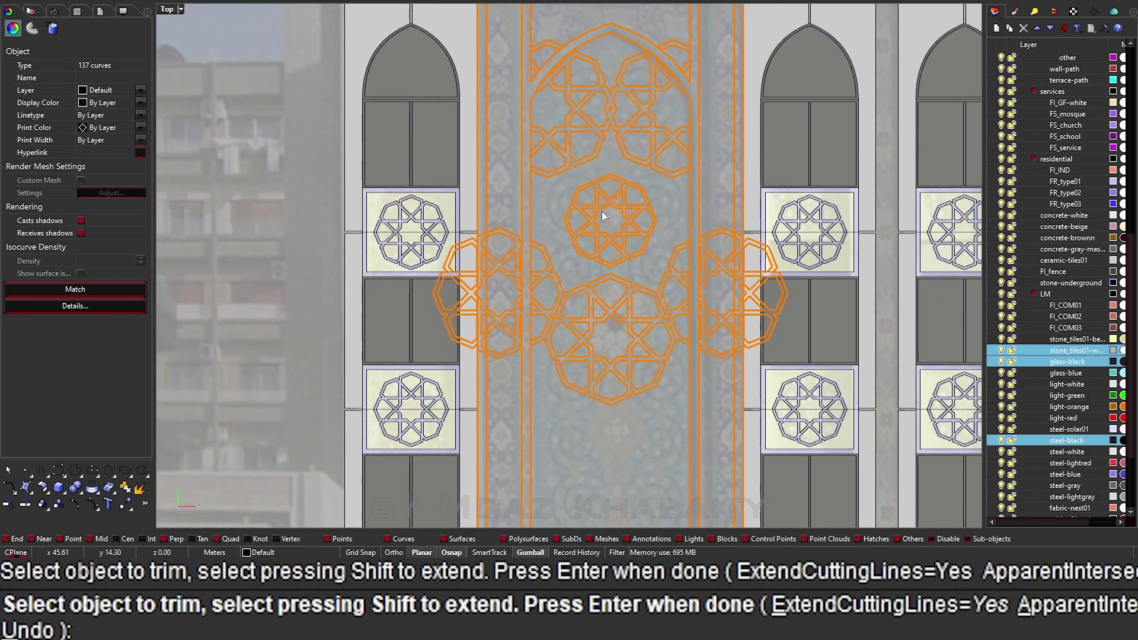
{"action": "scroll", "coordinate": [473, 257], "scroll_direction": "up", "scroll_amount": 2}
{"action": "key", "text": "Return"}
Delete the left and right star-pattern copies and a leftover stray curve.
{"action": "left_click", "coordinate": [448, 384]}
{"action": "left_click", "coordinate": [844, 376], "text": "shift"}
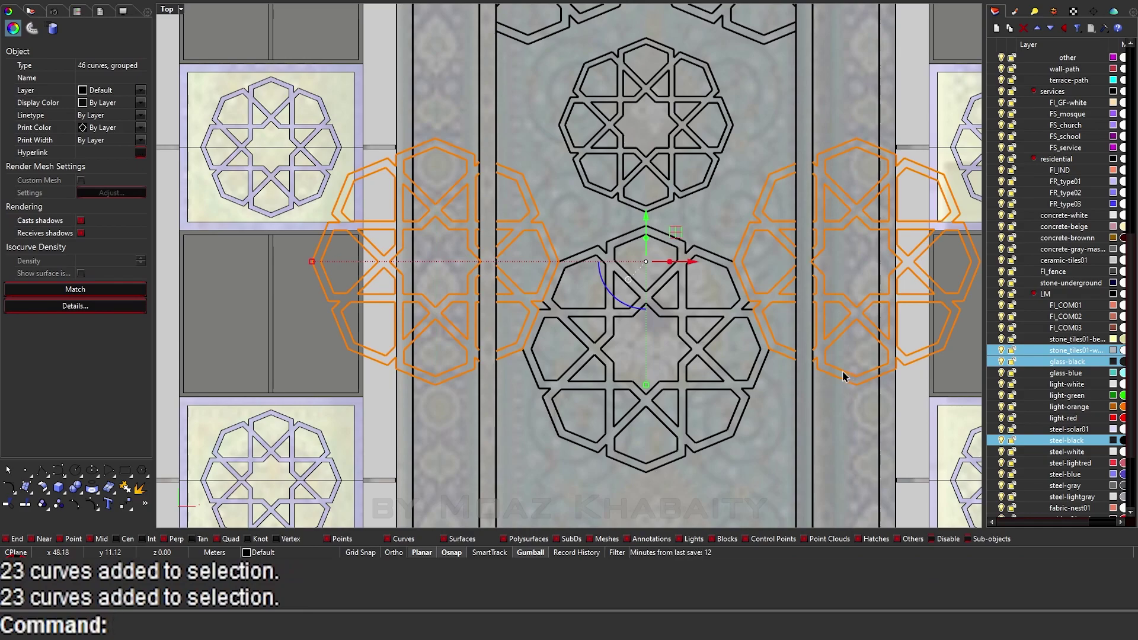
{"action": "scroll", "coordinate": [368, 151], "scroll_direction": "down", "scroll_amount": 2}
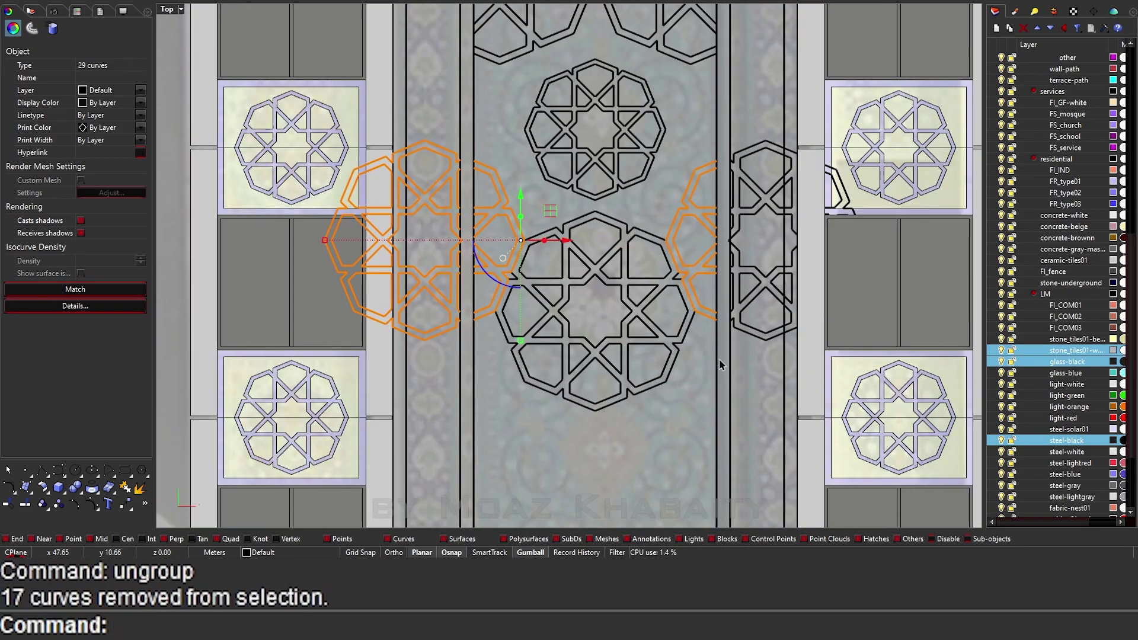
{"action": "left_click", "coordinate": [764, 249]}
{"action": "key", "text": "Delete"}
{"action": "left_click_drag", "start_coordinate": [513, 357], "coordinate": [513, 358]}
{"action": "key", "text": "Delete"}
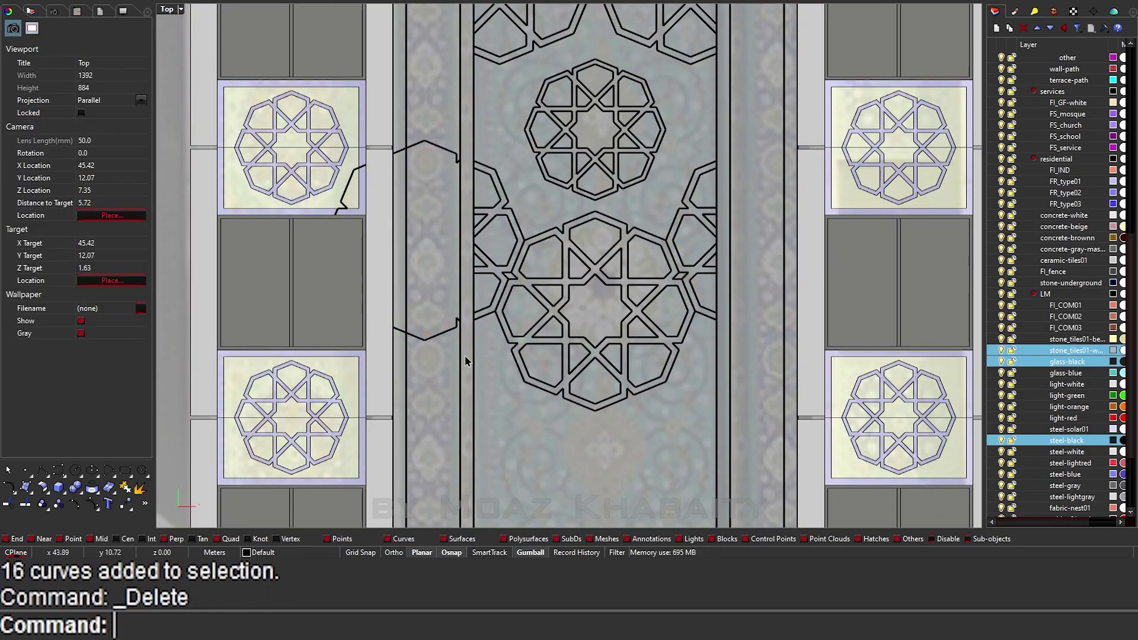
{"action": "key", "text": "Delete"}
Ungroup the door-arch lattice curves with GG and delete the stray curves beside the arch.
{"action": "scroll", "coordinate": [401, 217], "scroll_direction": "down", "scroll_amount": 3}
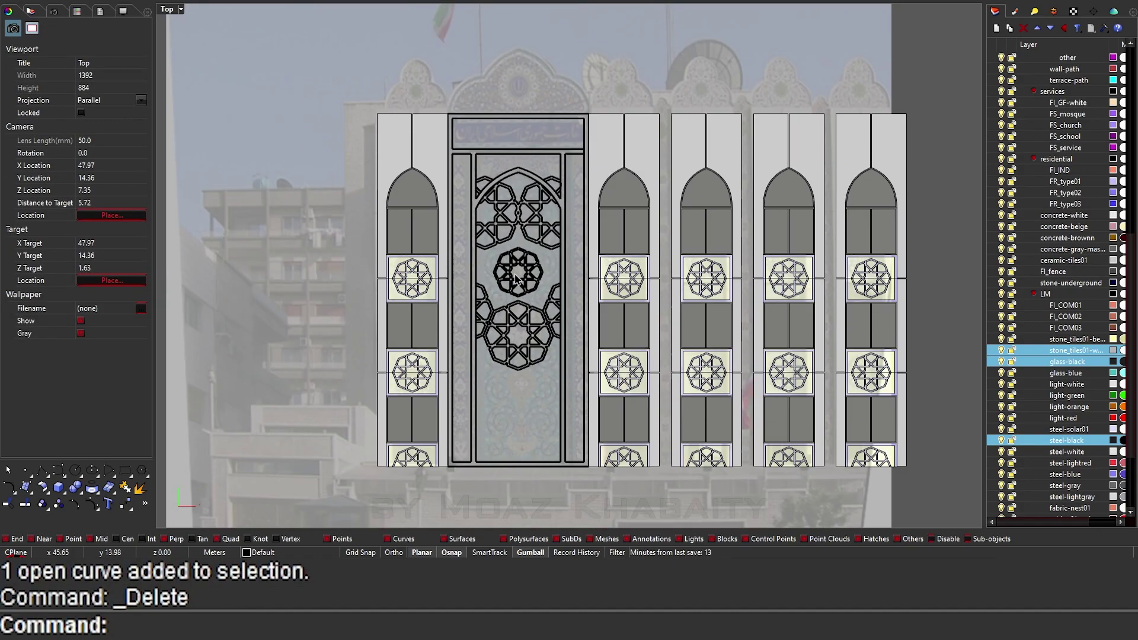
{"action": "scroll", "coordinate": [629, 237], "scroll_direction": "up", "scroll_amount": 5}
{"action": "left_click", "coordinate": [734, 197]}
{"action": "type", "text": "GG"}
{"action": "key", "text": "Return"}
{"action": "scroll", "coordinate": [778, 254], "scroll_direction": "up", "scroll_amount": 2}
{"action": "left_click", "coordinate": [778, 253]}
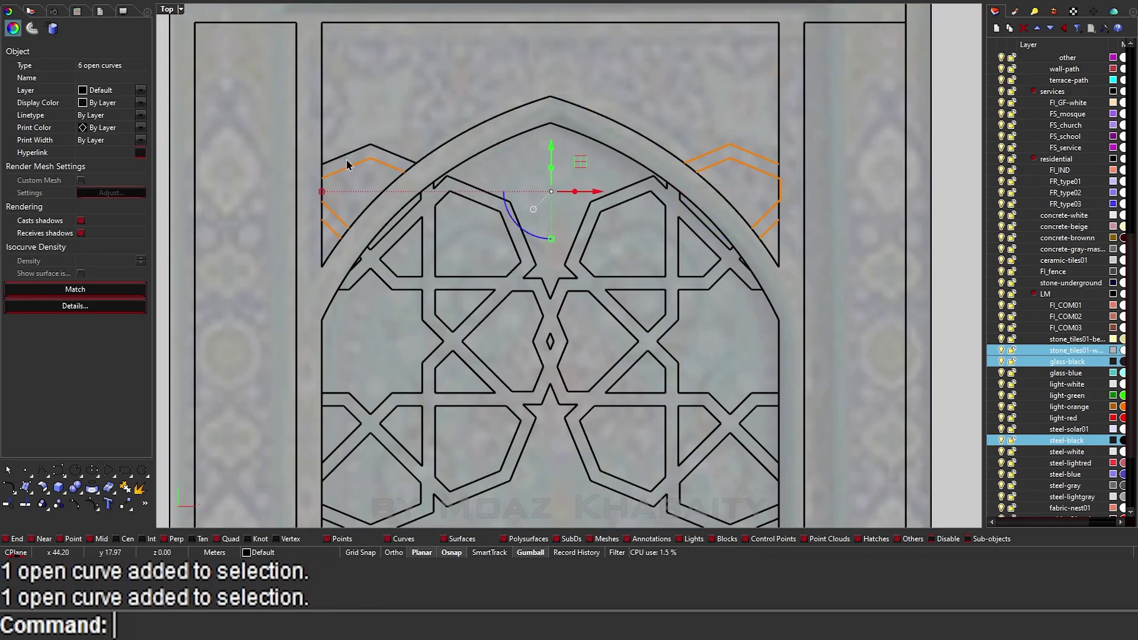
{"action": "key", "text": "Delete"}
{"action": "scroll", "coordinate": [346, 159], "scroll_direction": "down", "scroll_amount": 4}
{"action": "scroll", "coordinate": [450, 237], "scroll_direction": "up", "scroll_amount": 3}
Trim the center-panel lattice against the cutting curves and ungroup the pattern.
{"action": "left_click", "coordinate": [387, 308]}
{"action": "key", "text": "Escape"}
{"action": "scroll", "coordinate": [433, 265], "scroll_direction": "up", "scroll_amount": 2}
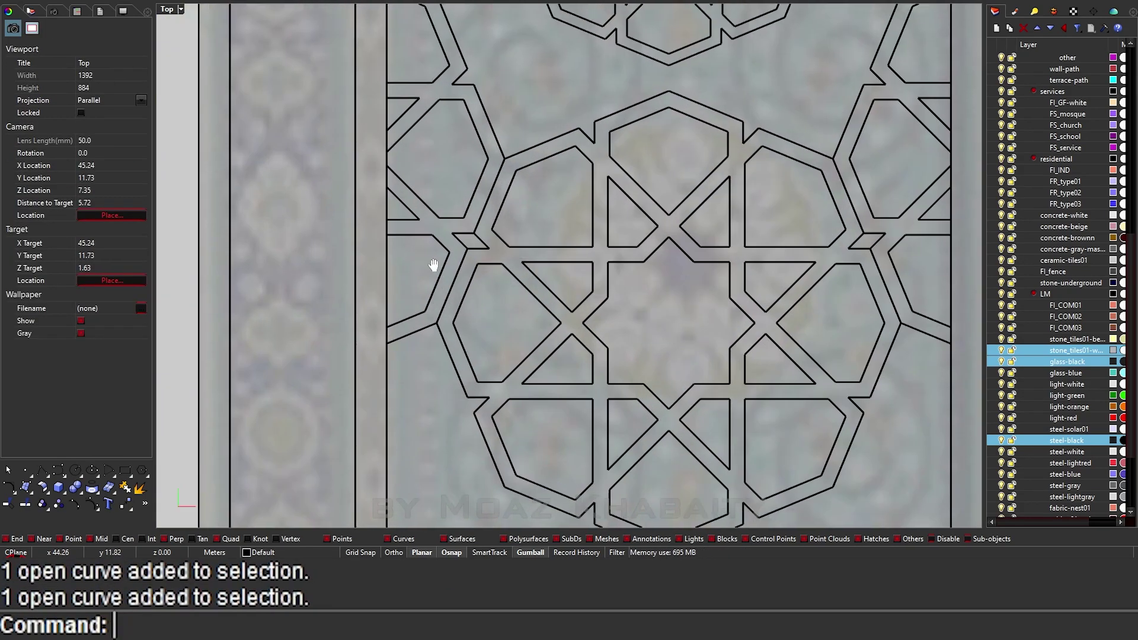
{"action": "scroll", "coordinate": [433, 265], "scroll_direction": "down", "scroll_amount": 2}
{"action": "type", "text": "trim"}
{"action": "key", "text": "Return"}
{"action": "key", "text": "Return"}
{"action": "scroll", "coordinate": [533, 222], "scroll_direction": "down", "scroll_amount": 3}
{"action": "key", "text": "Return"}
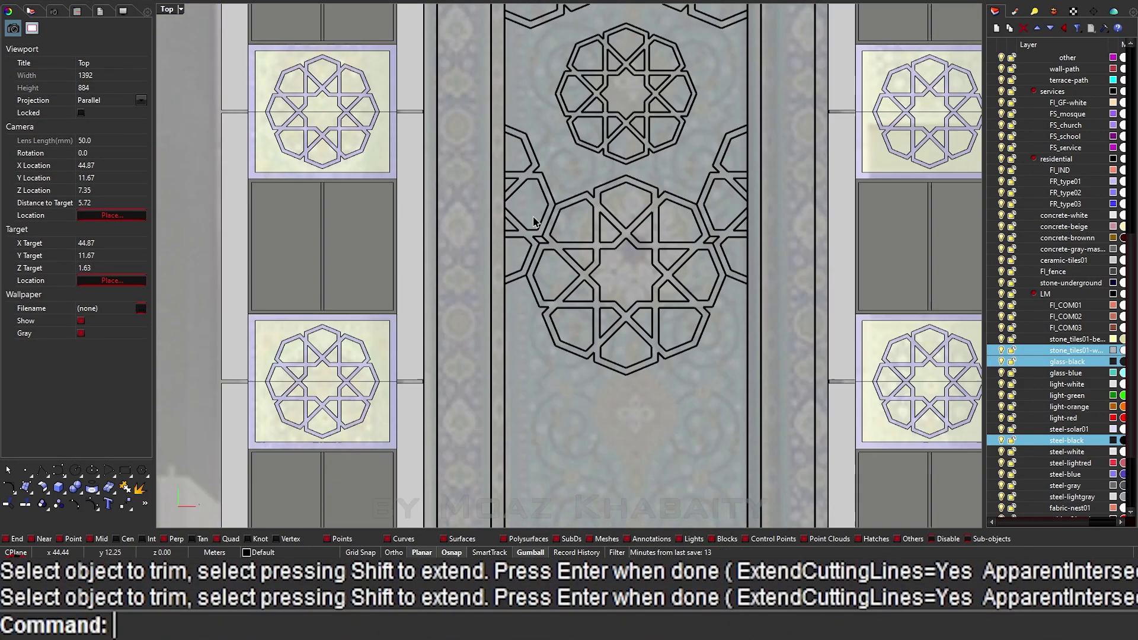
{"action": "left_click", "coordinate": [581, 383]}
{"action": "type", "text": "gg"}
{"action": "key", "text": "Return"}
{"action": "key", "text": "Escape"}
Delete stray segments at the rosette's edge and select lattice pieces on both sides of it.
{"action": "scroll", "coordinate": [593, 237], "scroll_direction": "up", "scroll_amount": 4}
{"action": "left_click", "coordinate": [682, 171], "text": "ctrl+shift"}
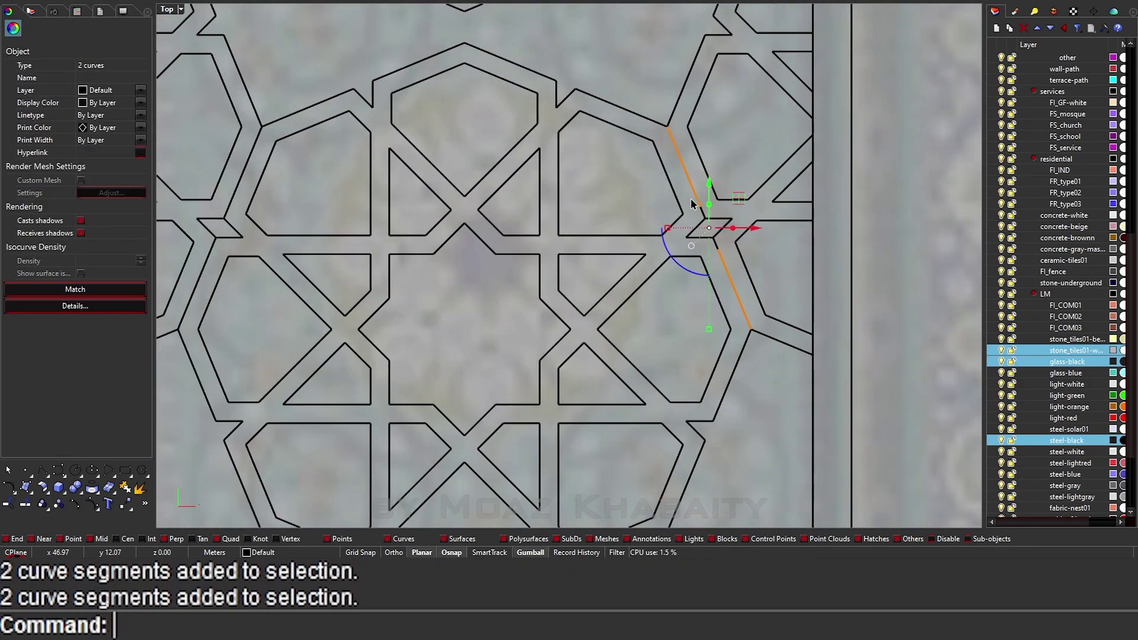
{"action": "scroll", "coordinate": [691, 203], "scroll_direction": "down", "scroll_amount": 1}
{"action": "scroll", "coordinate": [480, 178], "scroll_direction": "up", "scroll_amount": 2}
{"action": "left_click", "coordinate": [480, 178], "text": "ctrl+shift"}
{"action": "key", "text": "Delete"}
{"action": "scroll", "coordinate": [480, 178], "scroll_direction": "down", "scroll_amount": 5}
{"action": "scroll", "coordinate": [480, 178], "scroll_direction": "down", "scroll_amount": 2}
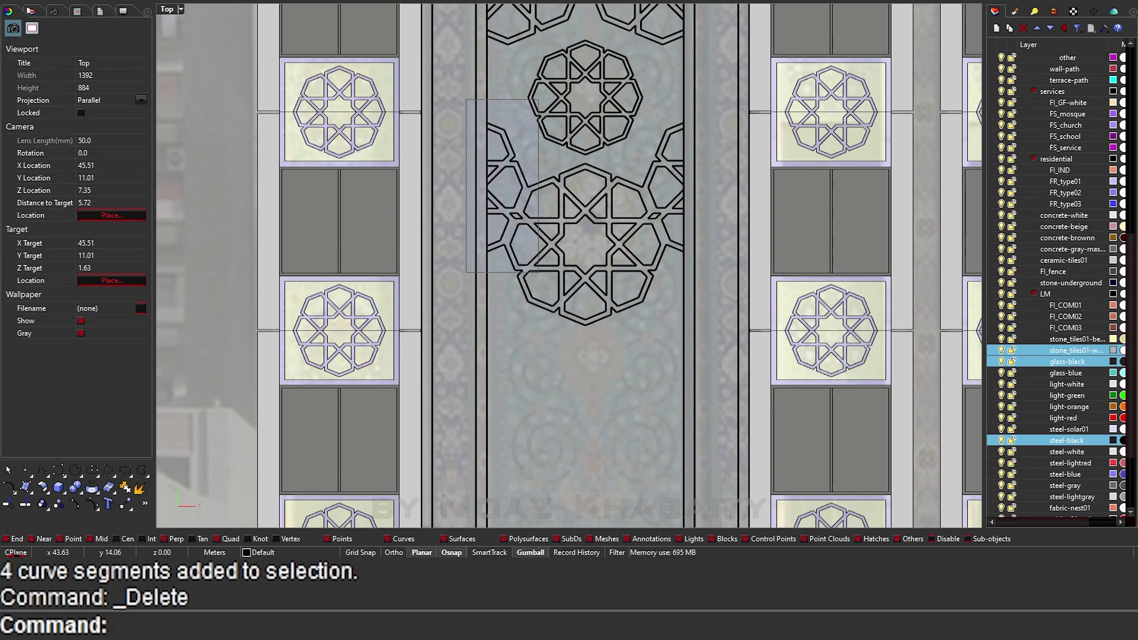
{"action": "left_click_drag", "start_coordinate": [467, 99], "coordinate": [537, 273]}
{"action": "left_click_drag", "start_coordinate": [642, 80], "coordinate": [720, 274]}
{"action": "scroll", "coordinate": [649, 192], "scroll_direction": "up", "scroll_amount": 2}
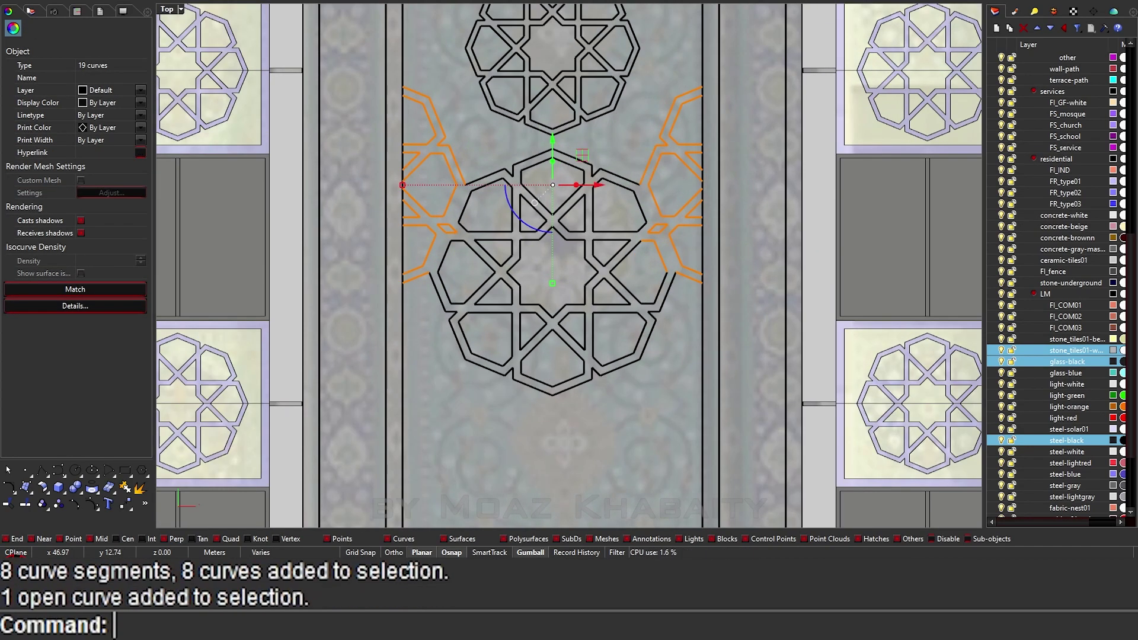
Mirror the selected side lattice pieces across a horizontal line to copy them.
{"action": "left_click", "coordinate": [666, 233], "text": "ctrl"}
{"action": "scroll", "coordinate": [536, 202], "scroll_direction": "down", "scroll_amount": 1}
{"action": "left_click", "coordinate": [461, 258]}
{"action": "left_click", "coordinate": [592, 258]}
{"action": "scroll", "coordinate": [671, 286], "scroll_direction": "up", "scroll_amount": 2}
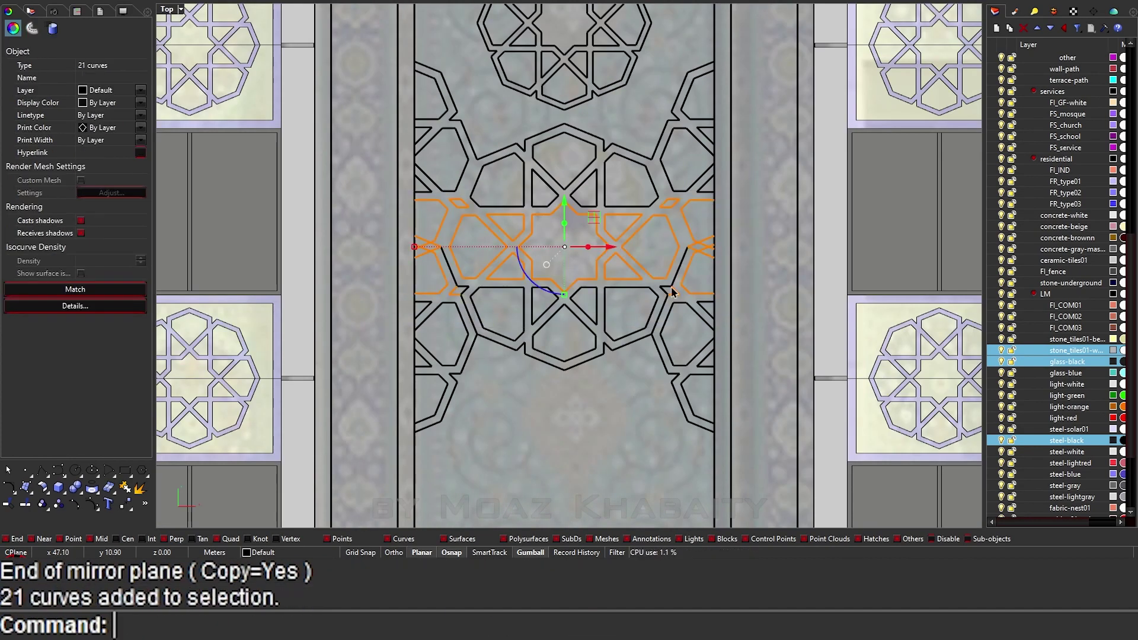
Trim overlapping curve pieces using the mirrored curves as cutters.
{"action": "type", "text": "trim"}
{"action": "key", "text": "Return"}
{"action": "scroll", "coordinate": [705, 254], "scroll_direction": "up", "scroll_amount": 3}
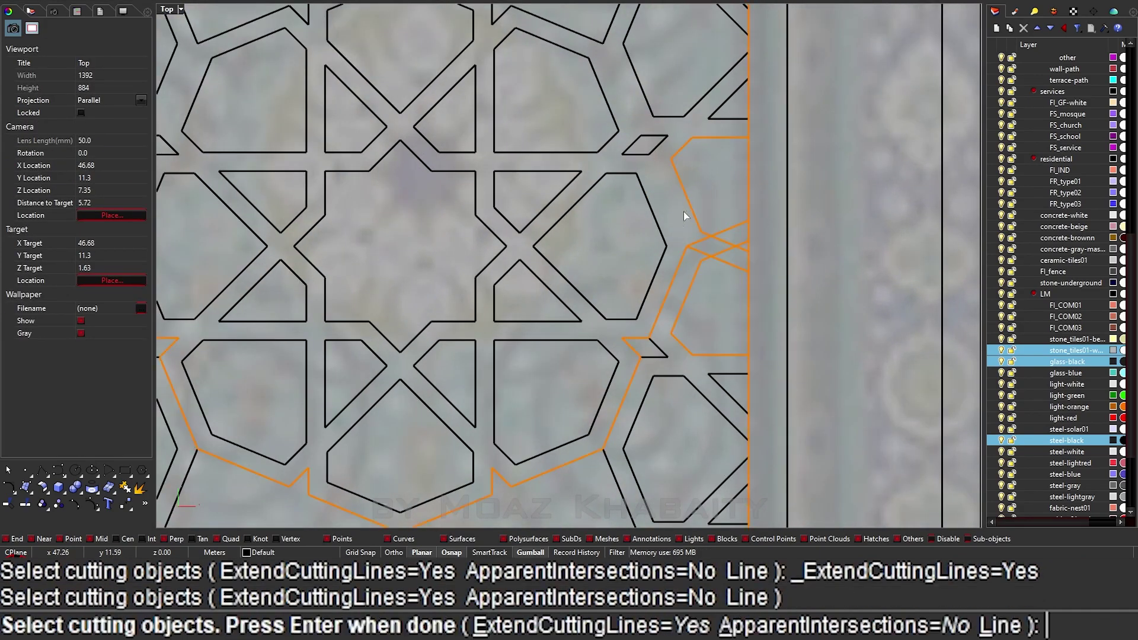
{"action": "scroll", "coordinate": [739, 244], "scroll_direction": "up", "scroll_amount": 1}
{"action": "key", "text": "Return"}
{"action": "left_click", "coordinate": [726, 237], "text": "ctrl+shift"}
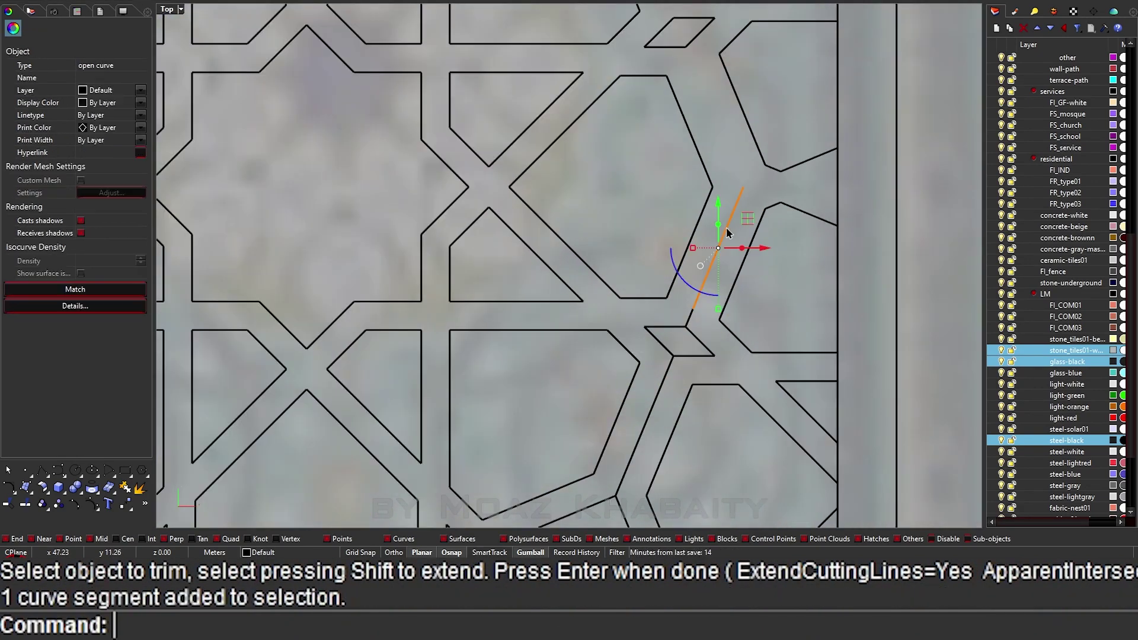
{"action": "scroll", "coordinate": [682, 313], "scroll_direction": "up", "scroll_amount": 2}
Delete leftover stray segments and trim the rosette edge against the cutters.
{"action": "left_click", "coordinate": [681, 313], "text": "ctrl+shift"}
{"action": "key", "text": "Delete"}
{"action": "left_click_drag", "start_coordinate": [681, 221], "coordinate": [646, 304], "text": "ctrl+shift"}
{"action": "key", "text": "Delete"}
{"action": "scroll", "coordinate": [653, 189], "scroll_direction": "down", "scroll_amount": 2}
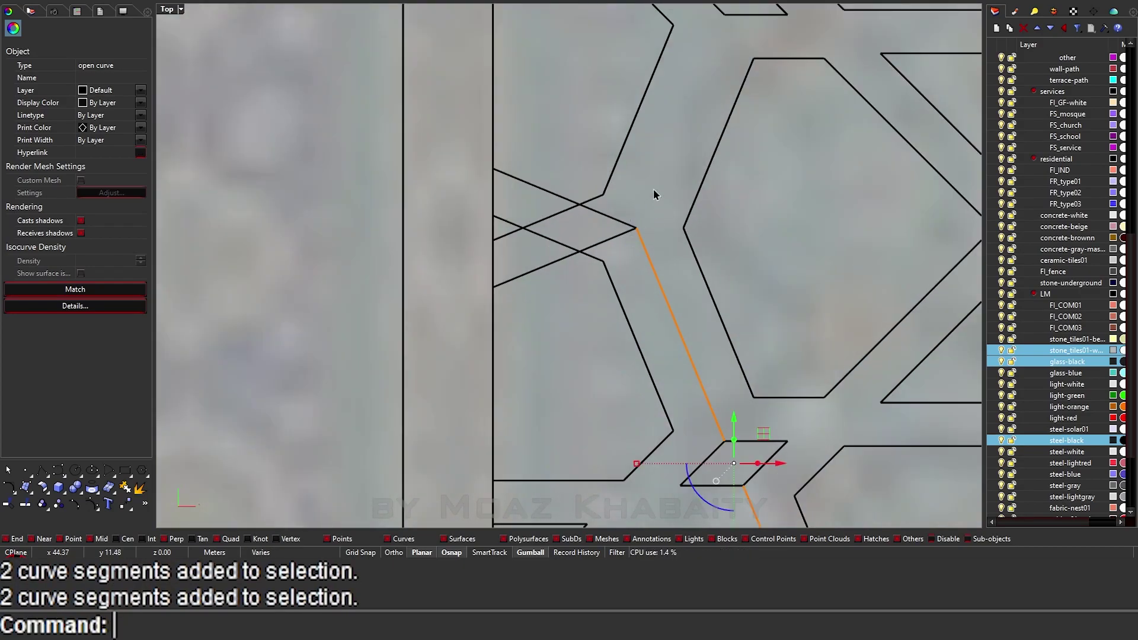
{"action": "scroll", "coordinate": [522, 265], "scroll_direction": "up", "scroll_amount": 2}
{"action": "key", "text": "Return"}
{"action": "key", "text": "Return"}
Join the new lattice band curves between the rosettes, undoing an accidental move.
{"action": "scroll", "coordinate": [646, 227], "scroll_direction": "down", "scroll_amount": 5}
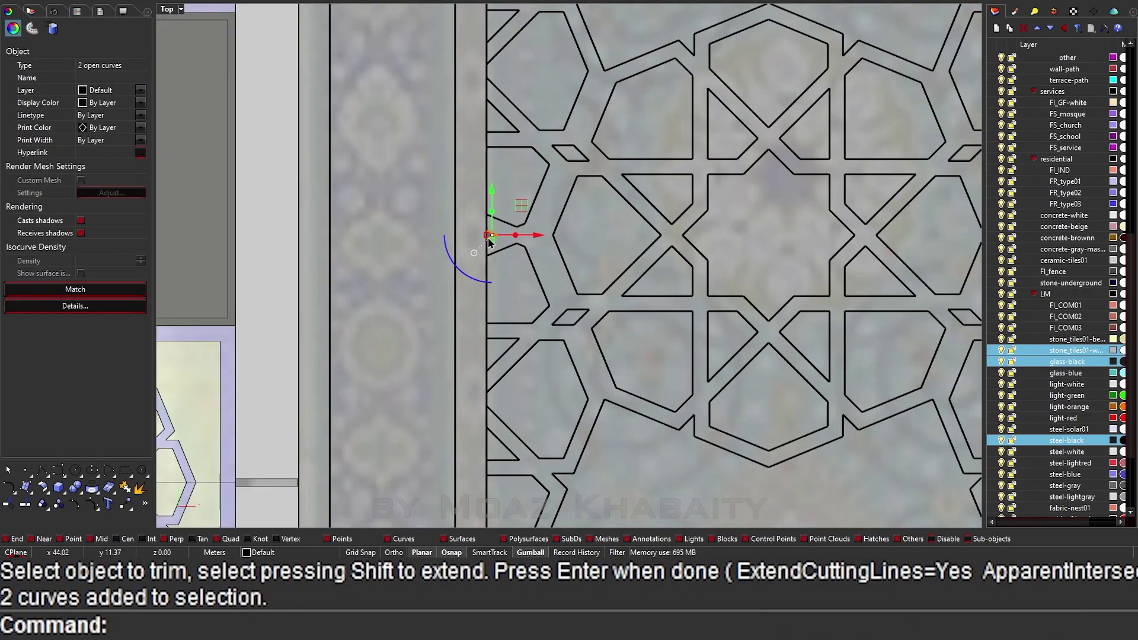
{"action": "type", "text": "mirror"}
{"action": "scroll", "coordinate": [646, 237], "scroll_direction": "up", "scroll_amount": 3}
{"action": "left_click_drag", "start_coordinate": [477, 409], "coordinate": [722, 147]}
{"action": "key", "text": "ctrl+j"}
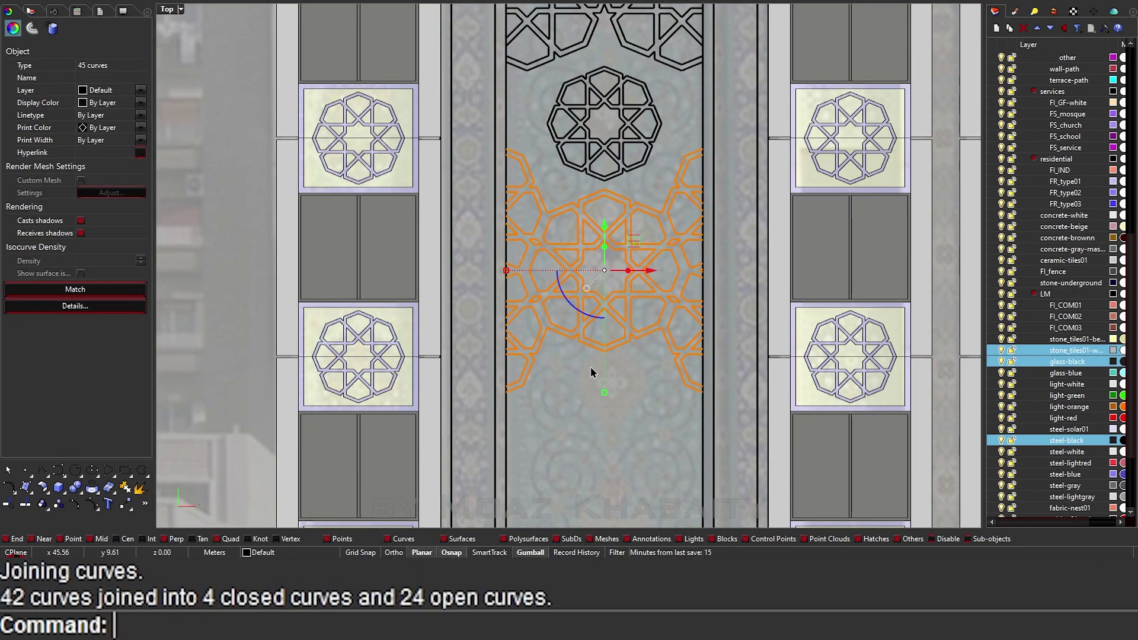
{"action": "left_click", "coordinate": [587, 247], "text": "shift"}
{"action": "scroll", "coordinate": [587, 247], "scroll_direction": "down", "scroll_amount": 3}
{"action": "left_click_drag", "start_coordinate": [609, 127], "coordinate": [592, 177]}
{"action": "key", "text": "ctrl+z"}
{"action": "scroll", "coordinate": [583, 248], "scroll_direction": "up", "scroll_amount": 3}
Mirror a copy of the upper rosette downward.
{"action": "left_click", "coordinate": [587, 242]}
{"action": "scroll", "coordinate": [583, 250], "scroll_direction": "down", "scroll_amount": 3}
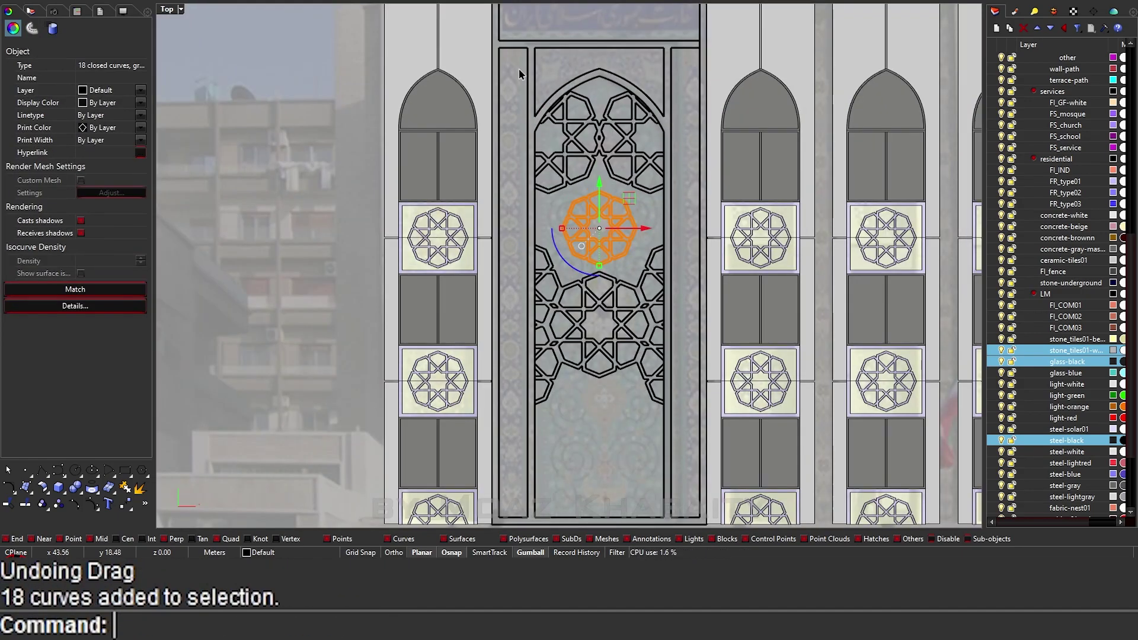
{"action": "type", "text": "rror"}
{"action": "key", "text": "Return"}
{"action": "scroll", "coordinate": [586, 266], "scroll_direction": "up", "scroll_amount": 5}
Trim at the panel's bottom edge and delete the curves below the door panel.
{"action": "type", "text": "trim"}
{"action": "key", "text": "Return"}
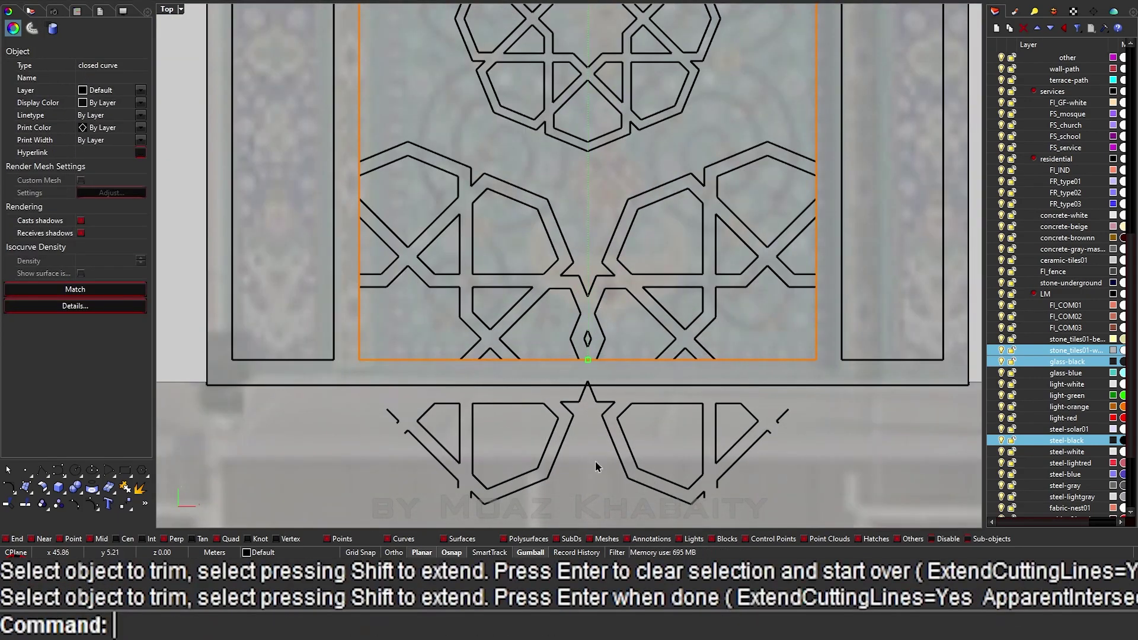
{"action": "left_click_drag", "start_coordinate": [379, 516], "coordinate": [827, 381]}
{"action": "key", "text": "Delete"}
{"action": "scroll", "coordinate": [642, 449], "scroll_direction": "down", "scroll_amount": 3}
{"action": "scroll", "coordinate": [622, 300], "scroll_direction": "down", "scroll_amount": 3}
{"action": "scroll", "coordinate": [521, 248], "scroll_direction": "down", "scroll_amount": 2}
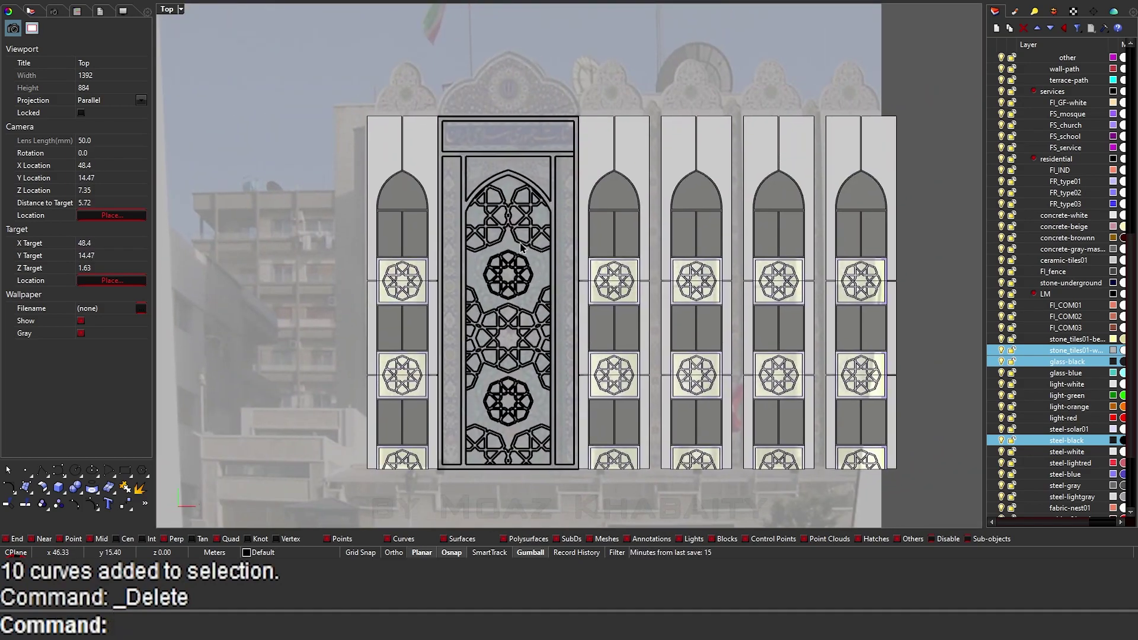
{"action": "scroll", "coordinate": [484, 101], "scroll_direction": "up", "scroll_amount": 5}
Trim the lattice against the inscription frame rectangle.
{"action": "left_click", "coordinate": [428, 159]}
{"action": "key", "text": "Return"}
{"action": "scroll", "coordinate": [752, 250], "scroll_direction": "down", "scroll_amount": 3}
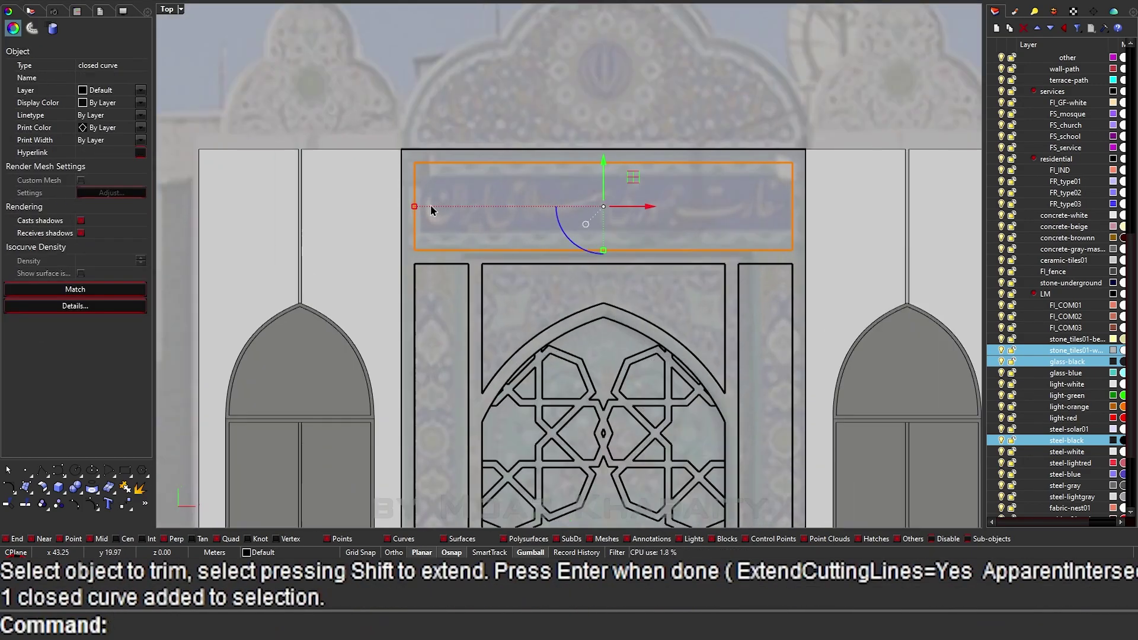
{"action": "key", "text": "Escape"}
{"action": "scroll", "coordinate": [734, 214], "scroll_direction": "up", "scroll_amount": 4}
{"action": "scroll", "coordinate": [755, 227], "scroll_direction": "up", "scroll_amount": 1}
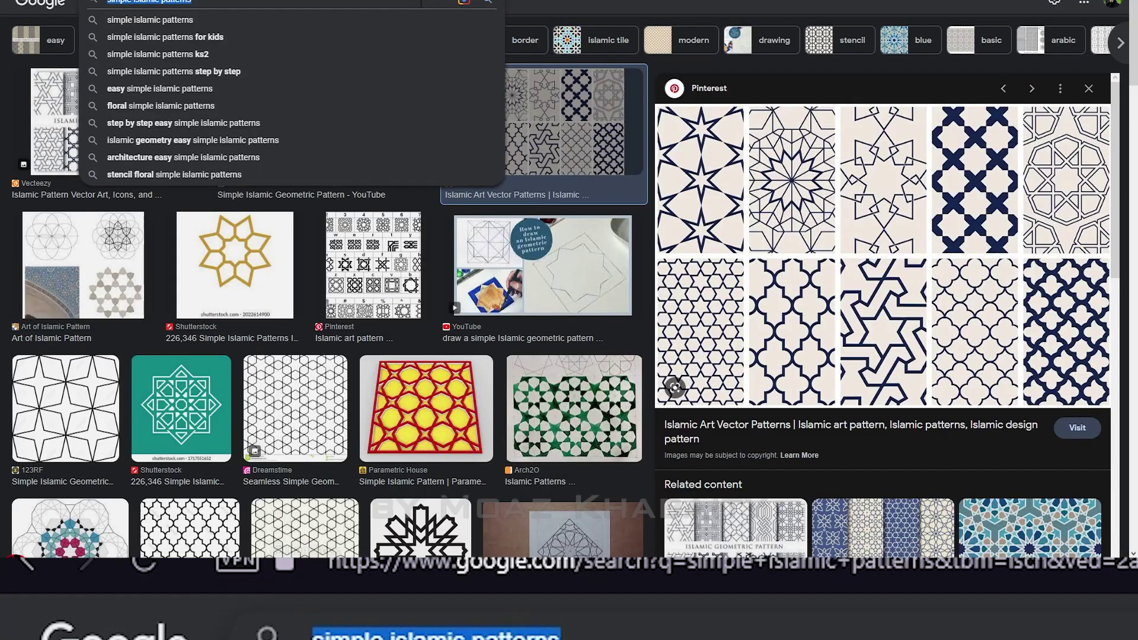
Search images of the Iranian embassy in Damascus and preview the entrance inscription close-up.
{"action": "type", "text": "انية دمشق"}
{"action": "key", "text": "Return"}
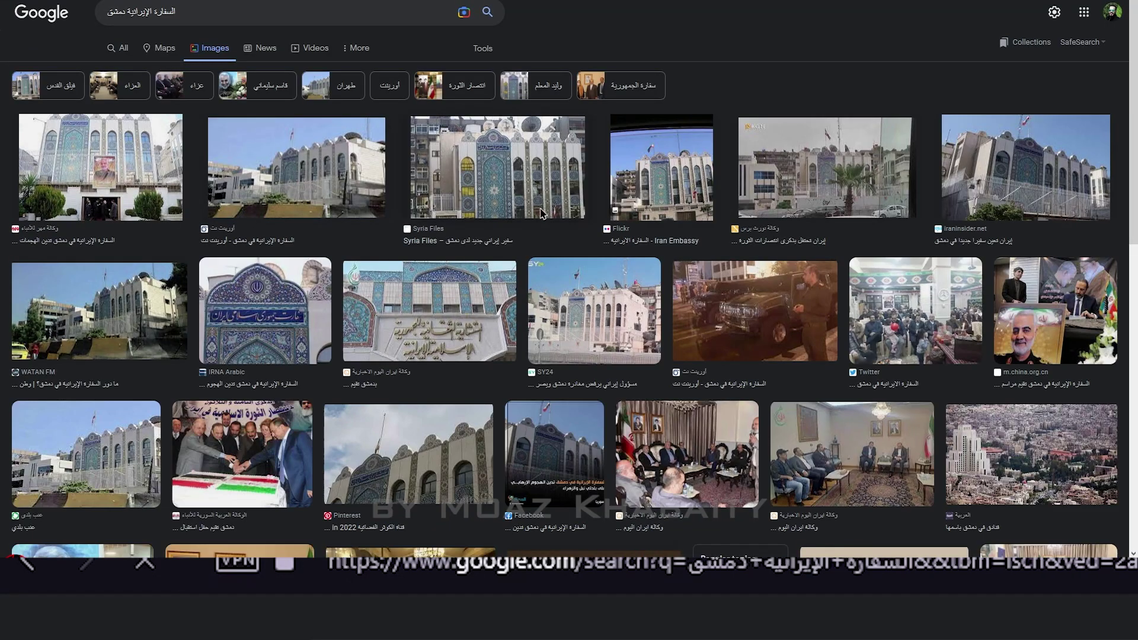
{"action": "left_click", "coordinate": [265, 311]}
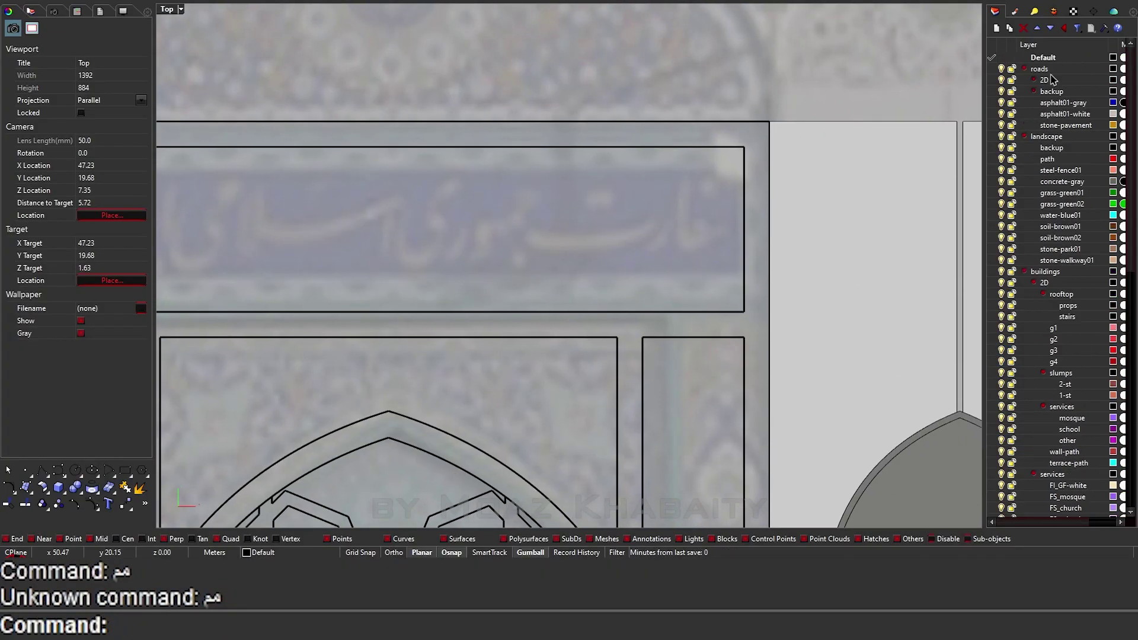
{"action": "right_click_drag", "start_coordinate": [683, 233], "coordinate": [714, 215]}
Trace a trial curve over the calligraphy, undo it, and open the embassy image alone.
{"action": "key", "text": "Return"}
{"action": "left_click", "coordinate": [734, 196]}
{"action": "left_click", "coordinate": [738, 237]}
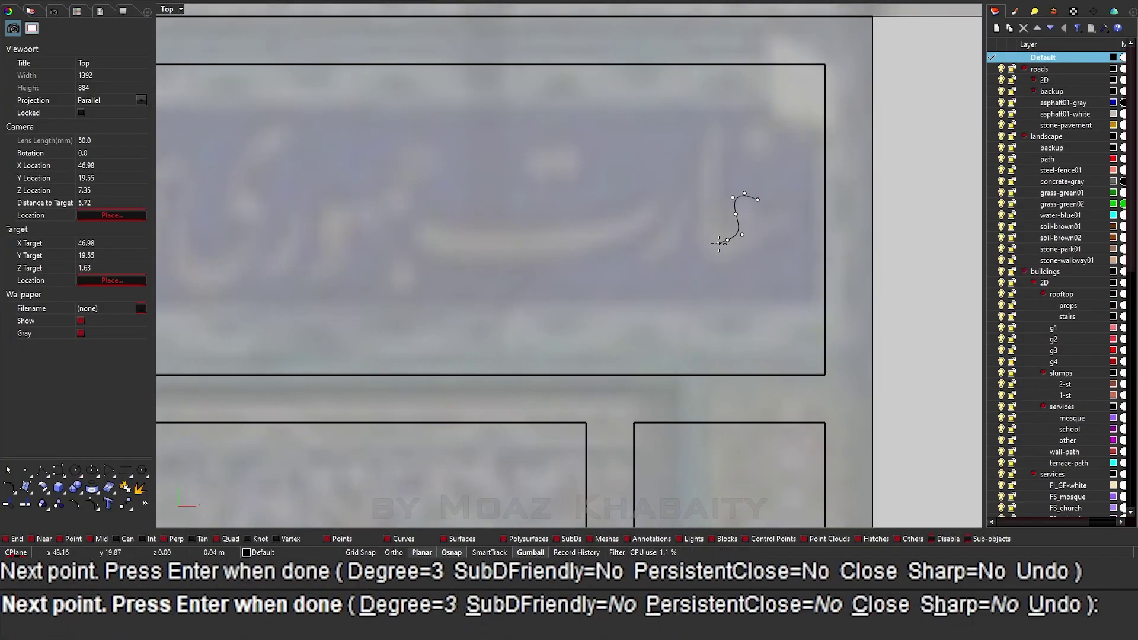
{"action": "scroll", "coordinate": [728, 196], "scroll_direction": "down", "scroll_amount": 5}
{"action": "key", "text": "ctrl+z"}
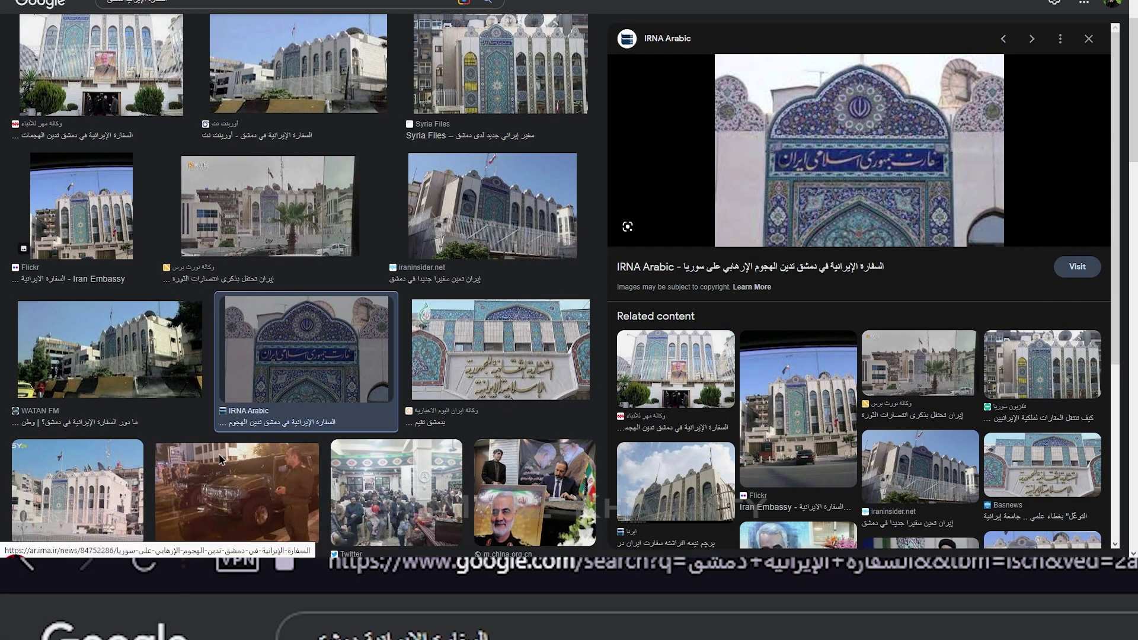
{"action": "left_click", "coordinate": [877, 244]}
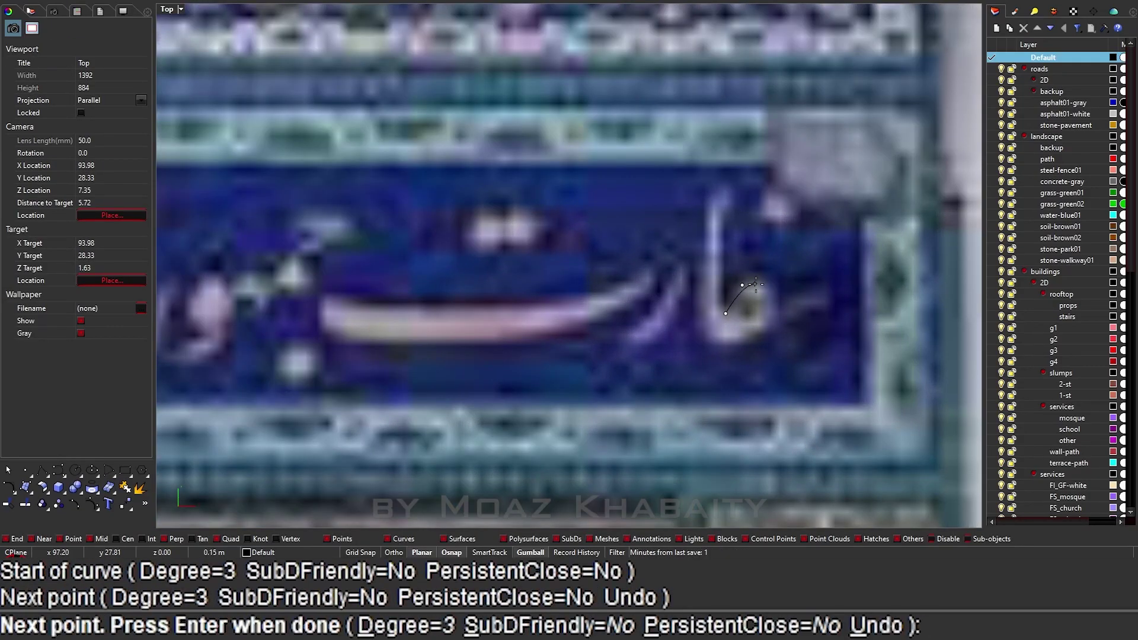
Trace the rounded loop of the first letter over the reference picture.
{"action": "left_click", "coordinate": [758, 284]}
{"action": "left_click", "coordinate": [772, 292]}
{"action": "left_click", "coordinate": [772, 329]}
{"action": "left_click", "coordinate": [744, 347]}
{"action": "left_click", "coordinate": [709, 347]}
{"action": "left_click", "coordinate": [706, 334]}
{"action": "scroll", "coordinate": [727, 186], "scroll_direction": "up", "scroll_amount": 2}
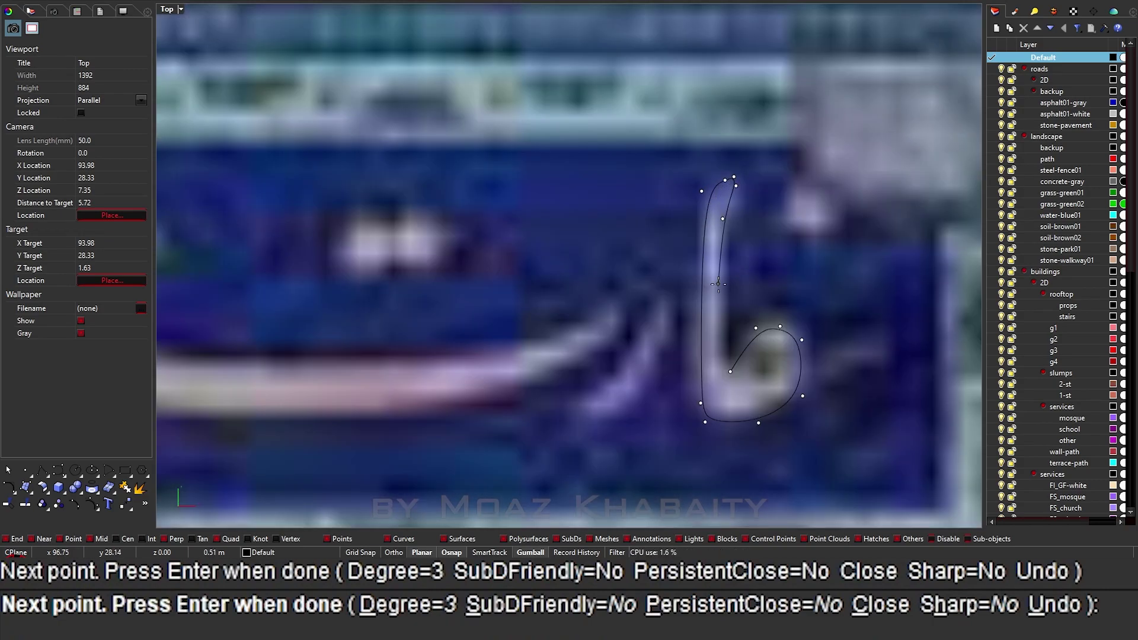
{"action": "key", "text": "Return"}
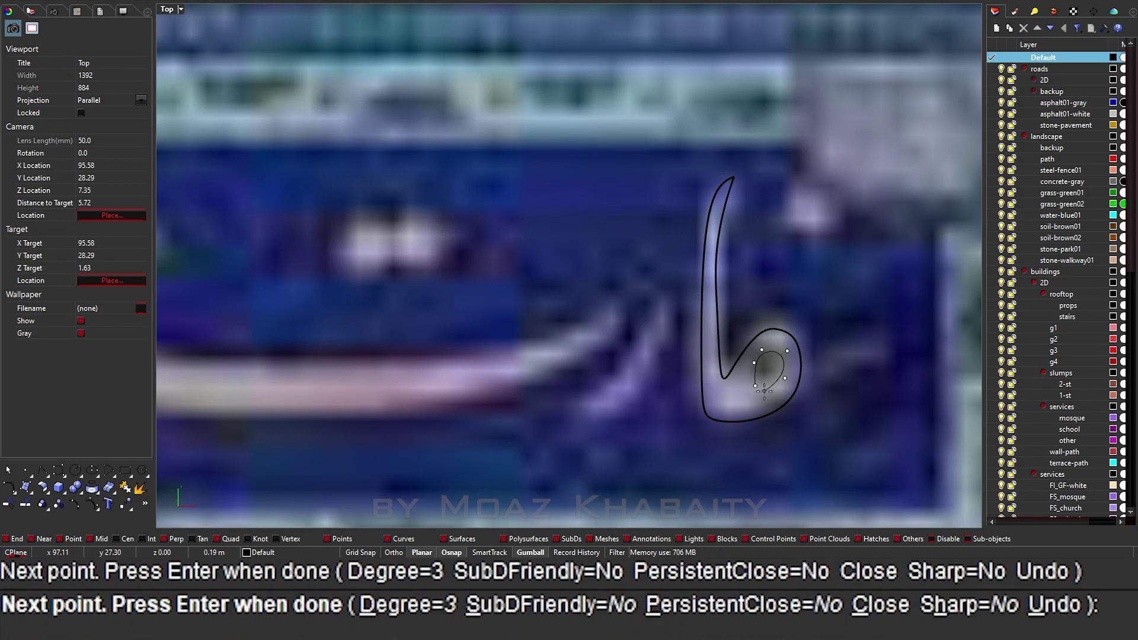
{"action": "scroll", "coordinate": [755, 392], "scroll_direction": "down", "scroll_amount": 2}
Draw the letter's tail stroke and lock the reference photo against selection.
{"action": "key", "text": "Return"}
{"action": "left_click", "coordinate": [714, 329]}
{"action": "left_click", "coordinate": [634, 401]}
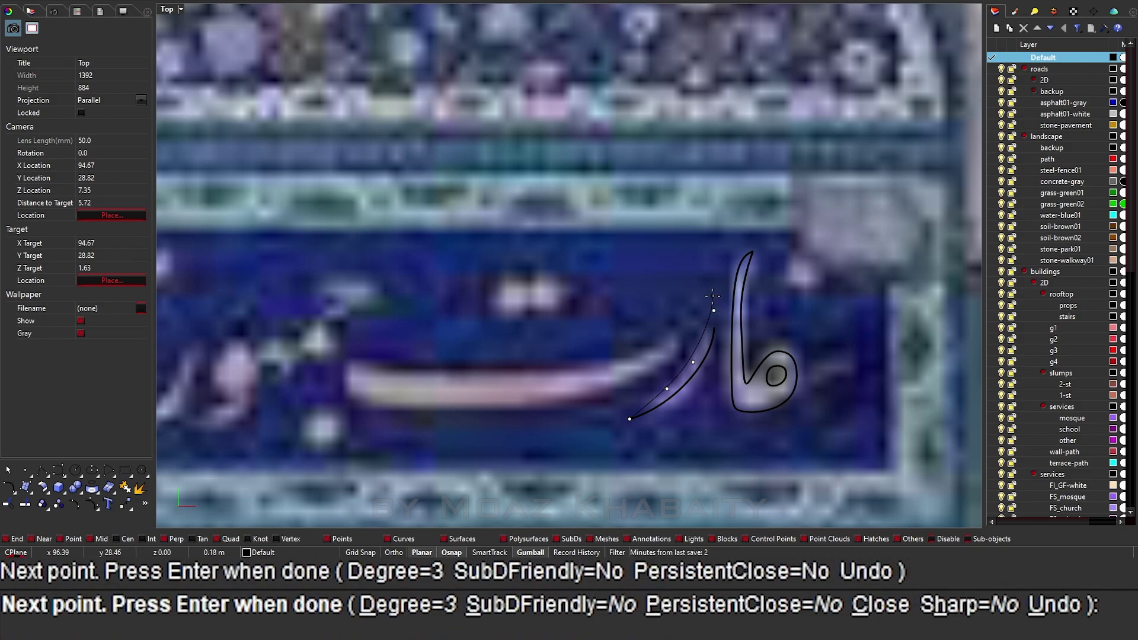
{"action": "key", "text": "Return"}
{"action": "left_click", "coordinate": [640, 257]}
{"action": "key", "text": "ctrl+l"}
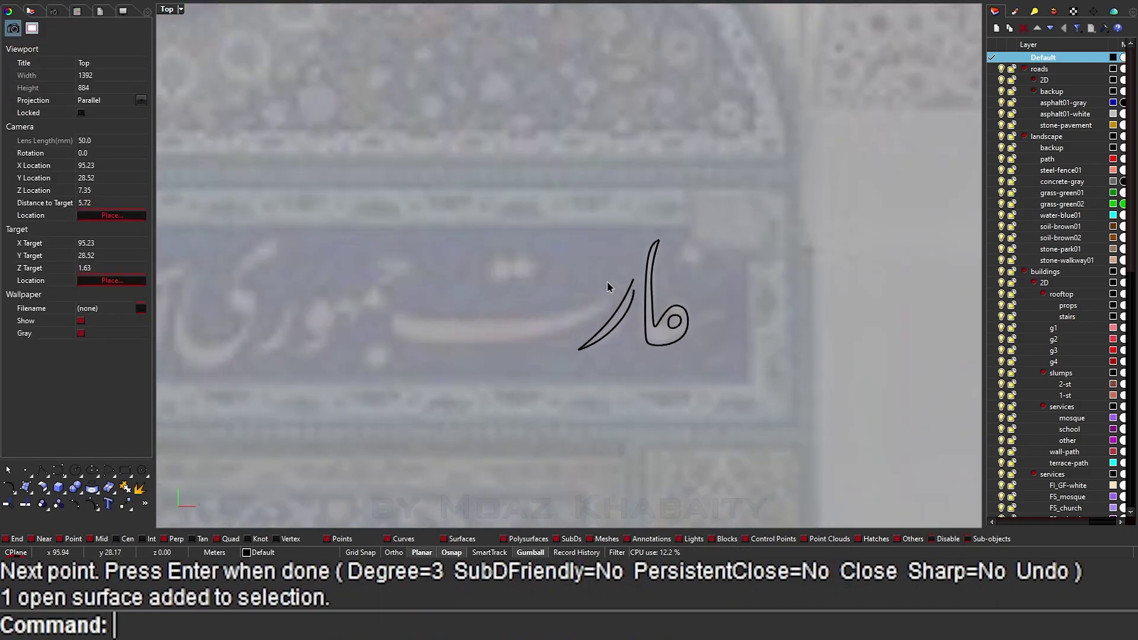
Lengthen the tail stroke's end with Extend.
{"action": "scroll", "coordinate": [635, 261], "scroll_direction": "up", "scroll_amount": 2}
{"action": "type", "text": "extend"}
{"action": "key", "text": "Return"}
{"action": "key", "text": "Return"}
{"action": "left_click", "coordinate": [637, 265]}
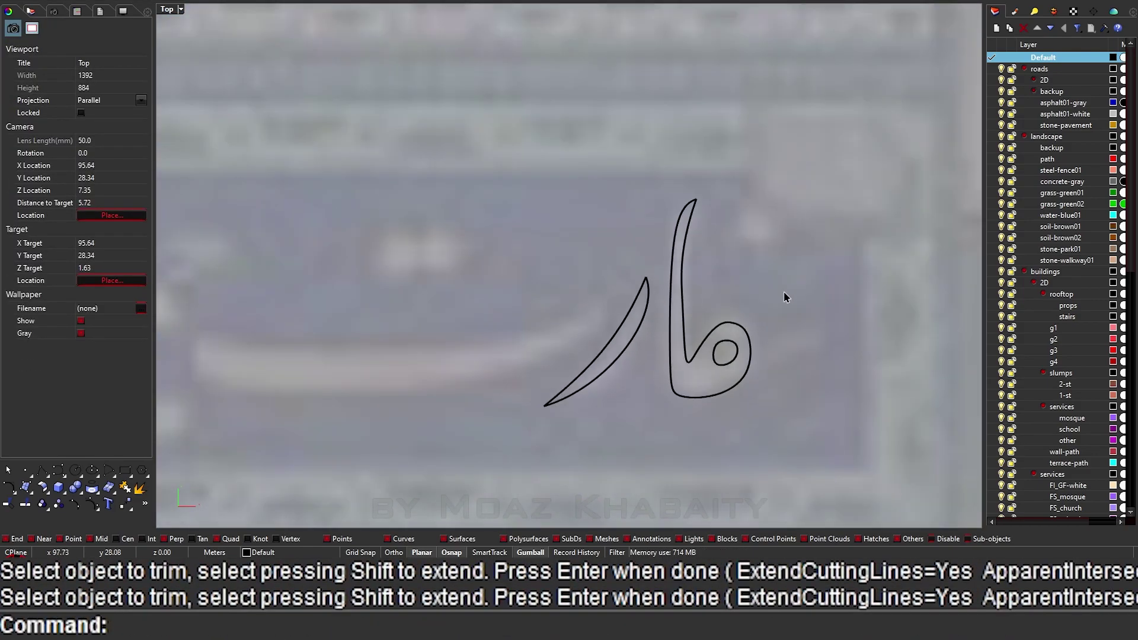
Outline a small diamond dot above the letter.
{"action": "key", "text": "Return"}
{"action": "left_click", "coordinate": [740, 231]}
{"action": "left_click", "coordinate": [757, 213]}
{"action": "left_click", "coordinate": [774, 234]}
{"action": "left_click", "coordinate": [756, 249]}
{"action": "scroll", "coordinate": [563, 287], "scroll_direction": "down", "scroll_amount": 3}
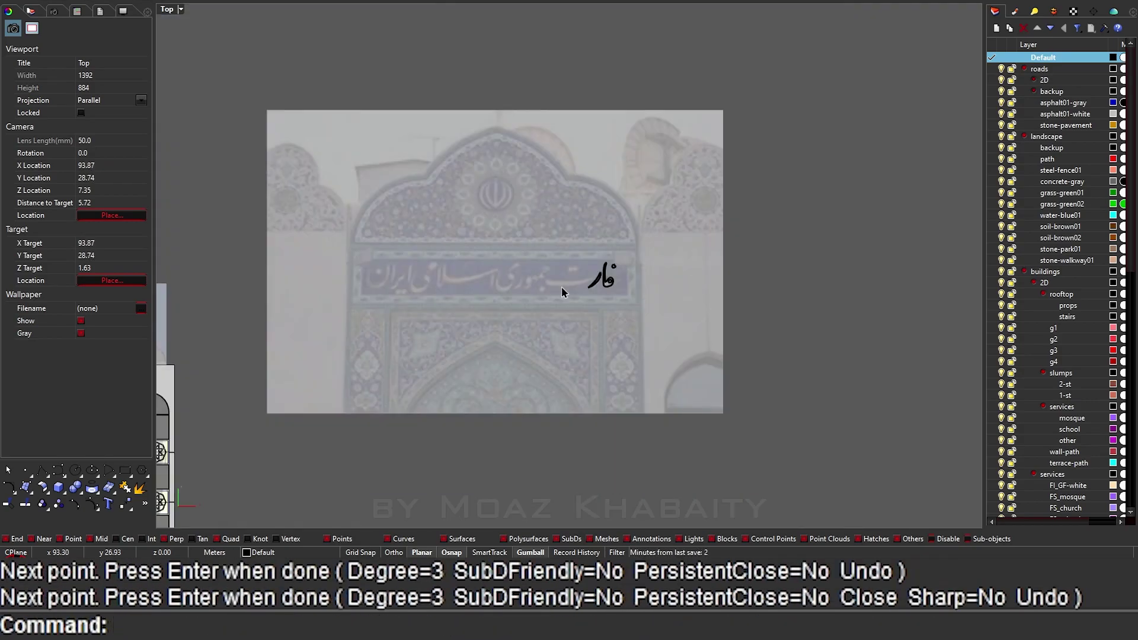
Trace the long crescent stroke of the inscription.
{"action": "key", "text": "Return"}
{"action": "scroll", "coordinate": [488, 243], "scroll_direction": "up", "scroll_amount": 2}
{"action": "left_click", "coordinate": [440, 333]}
{"action": "left_click", "coordinate": [711, 306]}
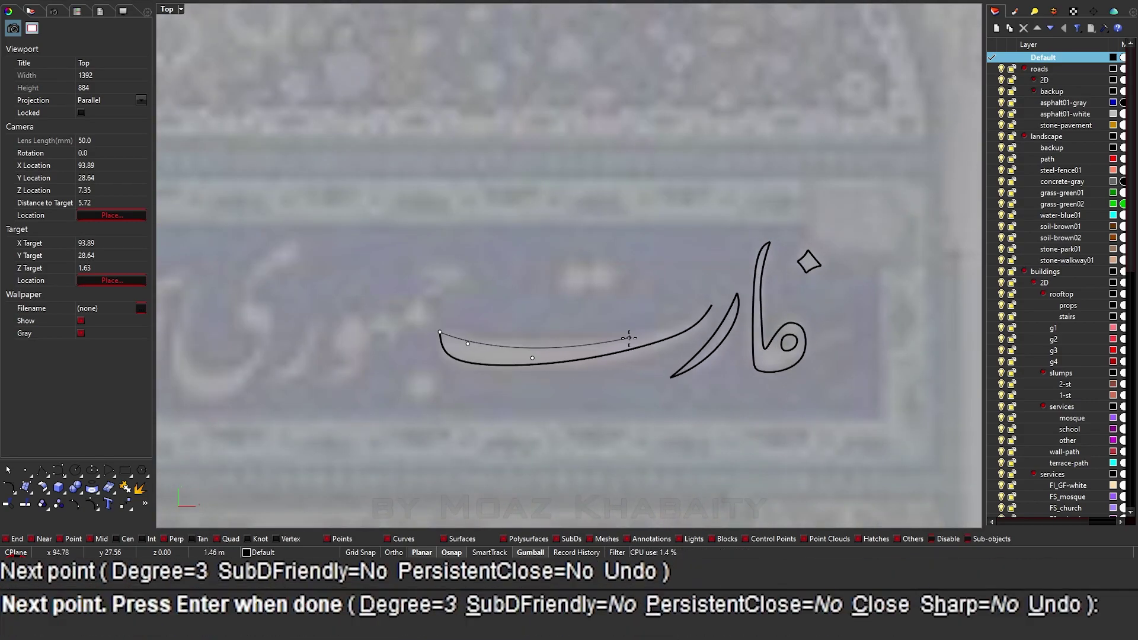
{"action": "left_click", "coordinate": [439, 333]}
{"action": "key", "text": "Return"}
{"action": "key", "text": "Escape"}
Place a duplicate of the diamond dot beside the first one.
{"action": "left_click", "coordinate": [809, 261]}
{"action": "left_click_drag", "start_coordinate": [809, 260], "coordinate": [635, 246]}
{"action": "scroll", "coordinate": [659, 264], "scroll_direction": "down", "scroll_amount": 3}
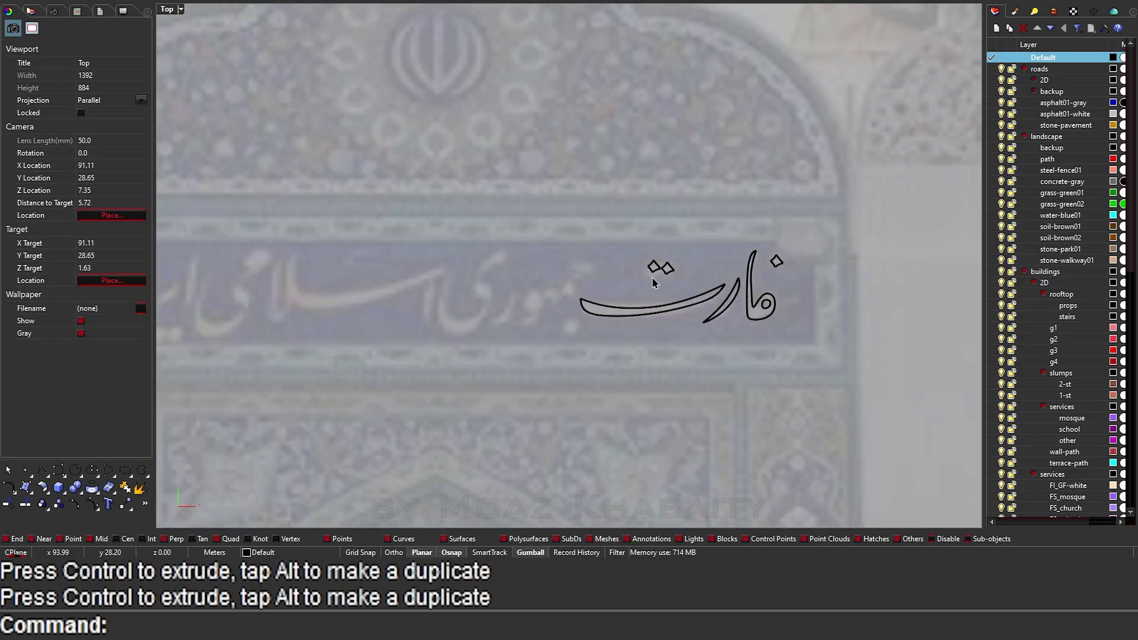
{"action": "scroll", "coordinate": [678, 292], "scroll_direction": "up", "scroll_amount": 8}
Start the next letter's outline with an LL curve.
{"action": "type", "text": "LL"}
{"action": "key", "text": "Return"}
{"action": "scroll", "coordinate": [711, 290], "scroll_direction": "down", "scroll_amount": 3}
{"action": "scroll", "coordinate": [685, 297], "scroll_direction": "down", "scroll_amount": 5}
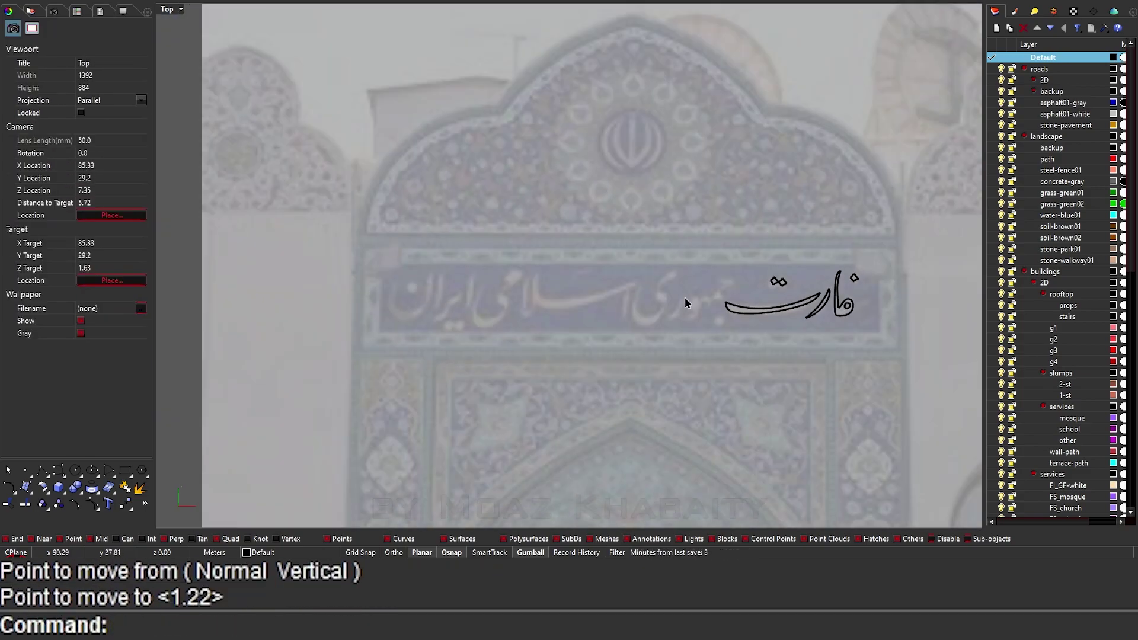
{"action": "scroll", "coordinate": [791, 254], "scroll_direction": "up", "scroll_amount": 8}
{"action": "left_click", "coordinate": [827, 256]}
{"action": "left_click", "coordinate": [817, 271]}
{"action": "left_click", "coordinate": [807, 290]}
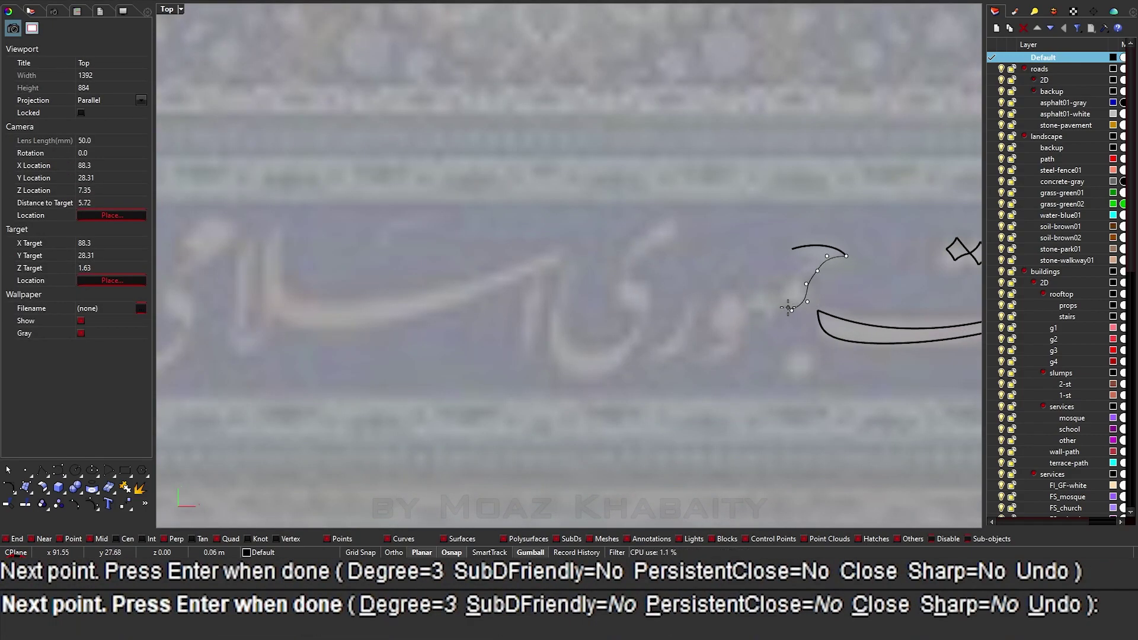
{"action": "scroll", "coordinate": [741, 332], "scroll_direction": "up", "scroll_amount": 3}
Trace and close the wavy outline of the letter.
{"action": "left_click", "coordinate": [698, 283]}
{"action": "left_click", "coordinate": [715, 255]}
{"action": "left_click", "coordinate": [751, 241]}
{"action": "left_click", "coordinate": [769, 259]}
{"action": "left_click", "coordinate": [781, 271]}
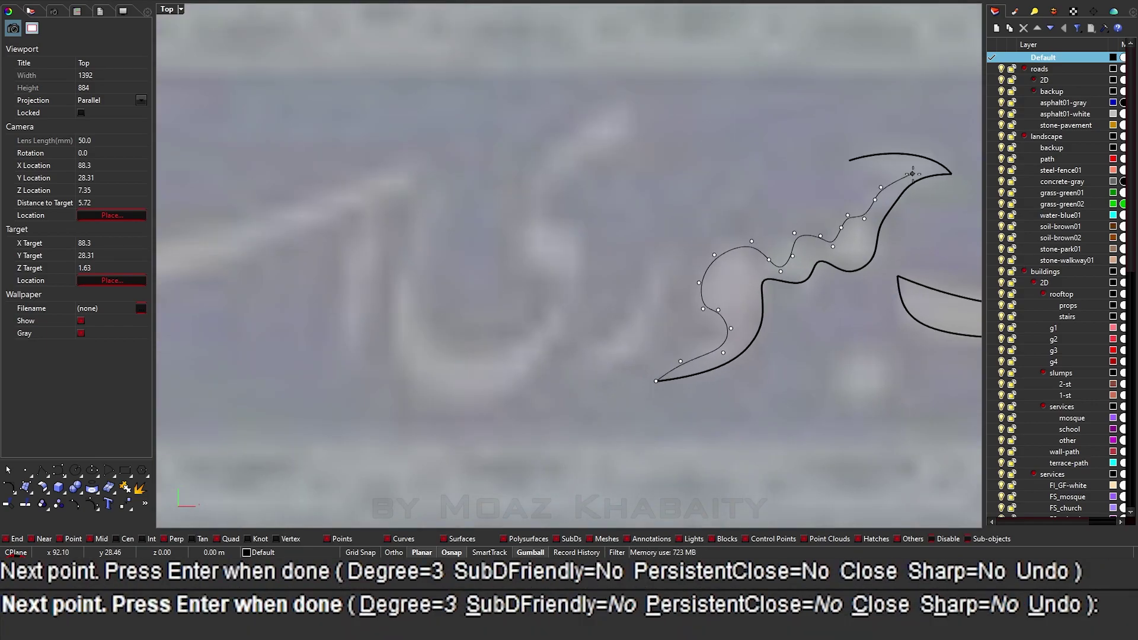
{"action": "left_click", "coordinate": [913, 174]}
{"action": "scroll", "coordinate": [920, 172], "scroll_direction": "up", "scroll_amount": 5}
{"action": "left_click", "coordinate": [759, 158]}
{"action": "scroll", "coordinate": [775, 160], "scroll_direction": "down", "scroll_amount": 5}
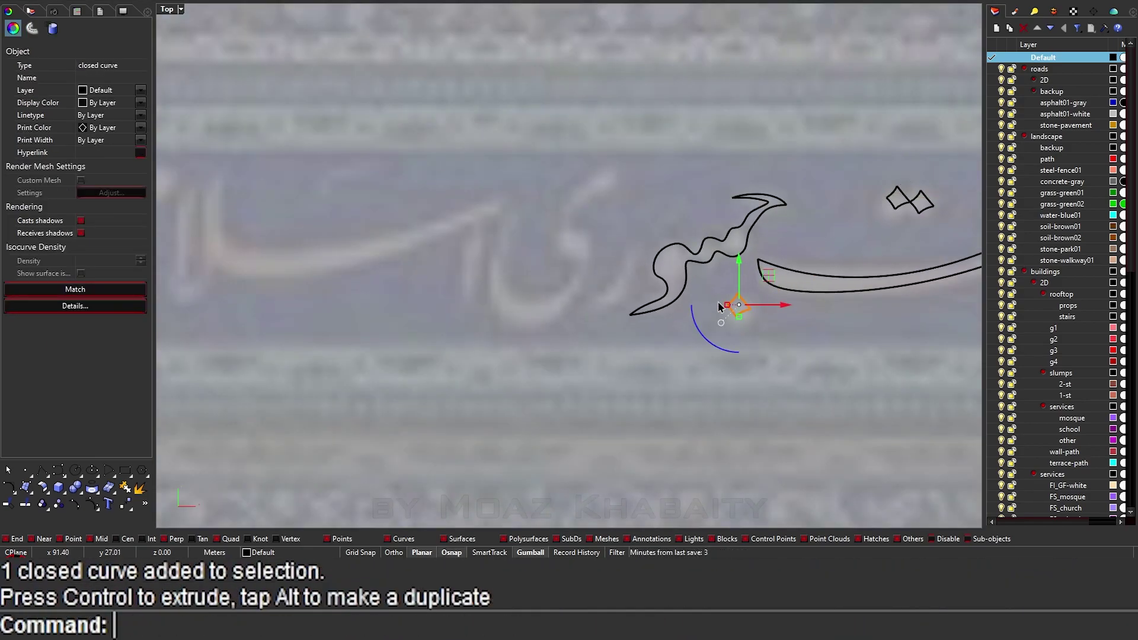
Outline a diamond dot below the letters.
{"action": "left_click", "coordinate": [758, 294]}
{"action": "left_click", "coordinate": [756, 329]}
{"action": "left_click", "coordinate": [744, 357]}
{"action": "left_click", "coordinate": [712, 385]}
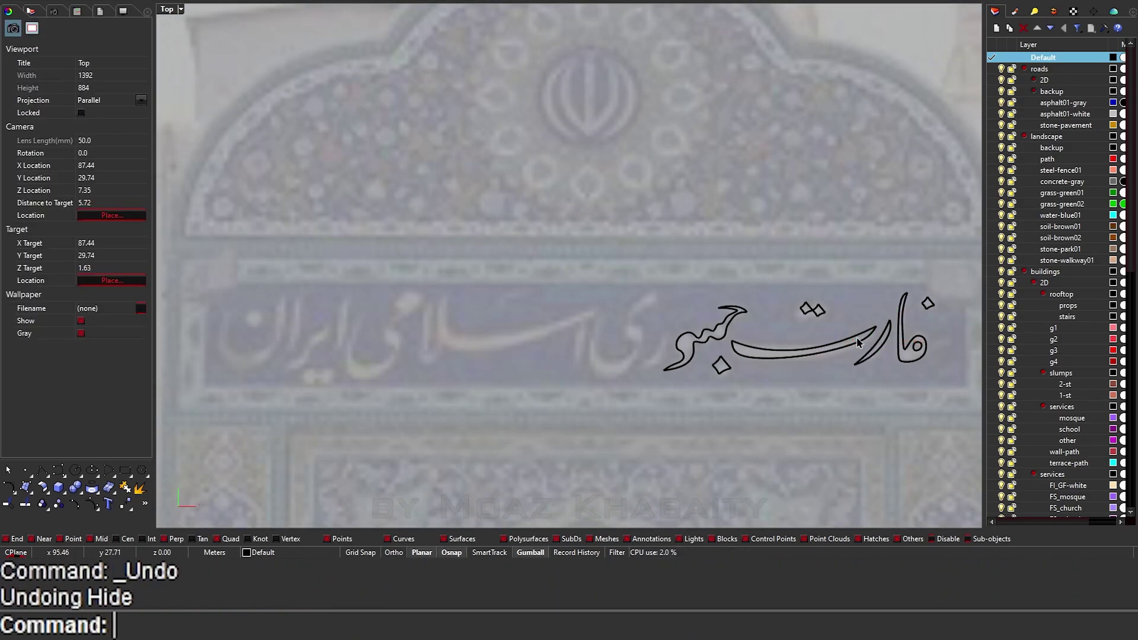
{"action": "key", "text": "Escape"}
Draw a stroke running up the left side of the letter.
{"action": "type", "text": "LL"}
{"action": "key", "text": "Return"}
{"action": "scroll", "coordinate": [657, 298], "scroll_direction": "up", "scroll_amount": 3}
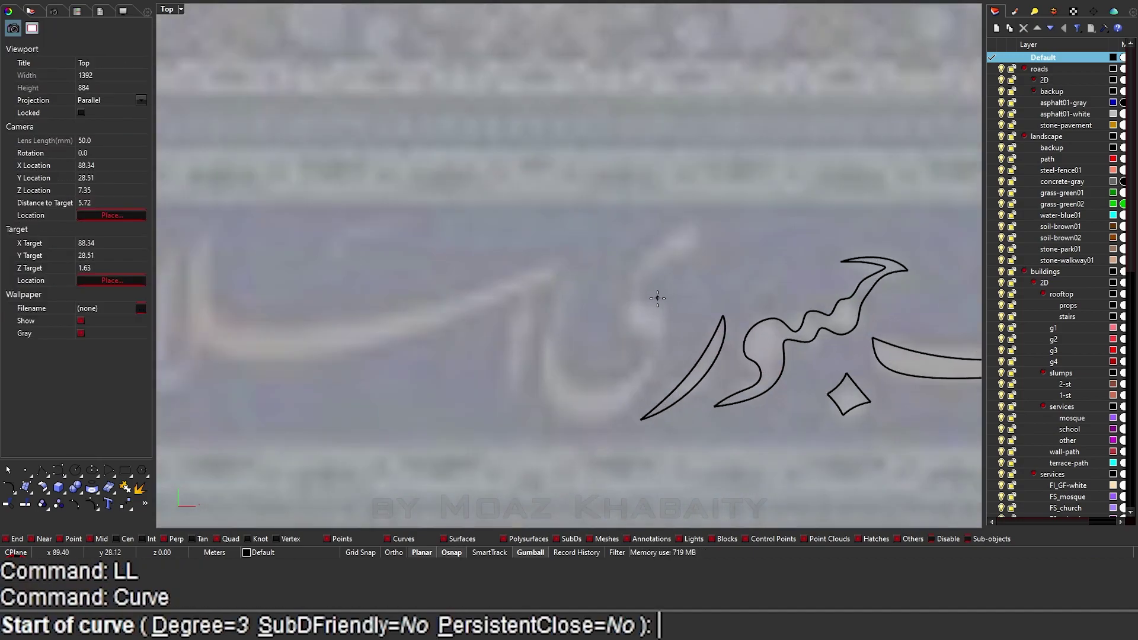
{"action": "left_click", "coordinate": [542, 389]}
{"action": "left_click", "coordinate": [547, 320]}
{"action": "left_click", "coordinate": [566, 278]}
{"action": "key", "text": "Return"}
Trace the tall letter stroke running across and upward.
{"action": "type", "text": "LL"}
{"action": "key", "text": "Return"}
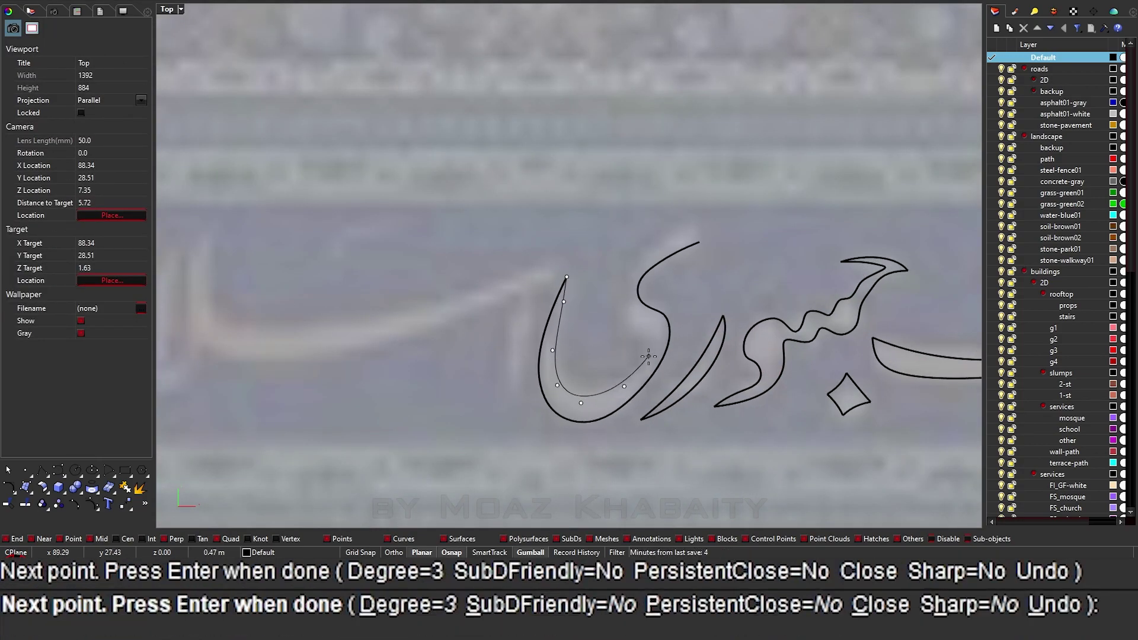
{"action": "key", "text": "Return"}
{"action": "key", "text": "Return"}
{"action": "scroll", "coordinate": [703, 220], "scroll_direction": "down", "scroll_amount": 1}
{"action": "left_click", "coordinate": [627, 354]}
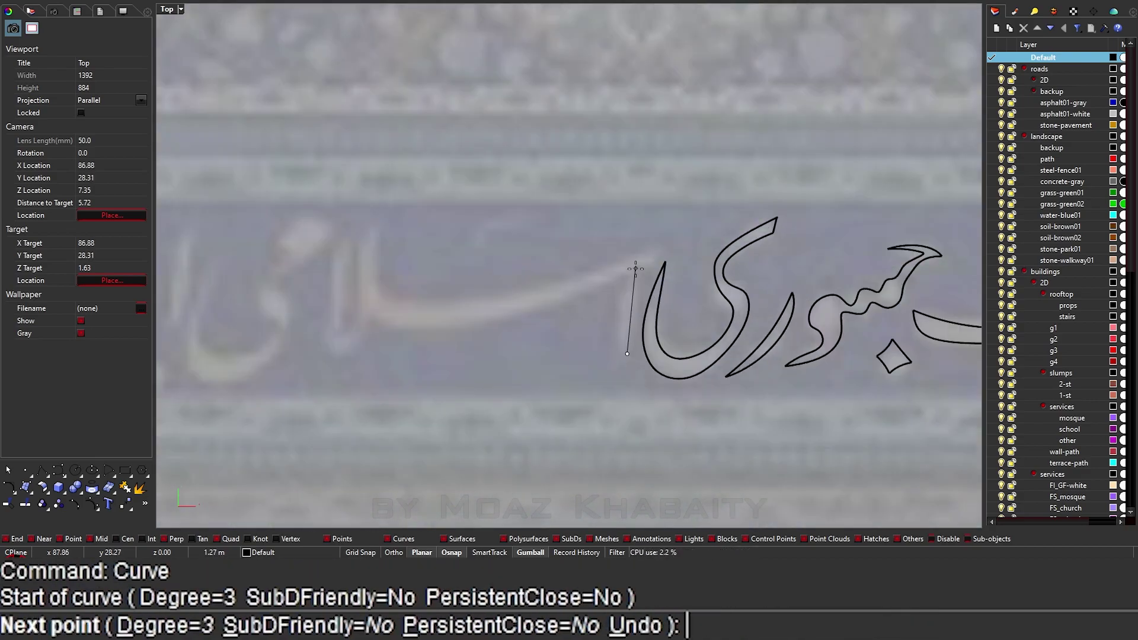
{"action": "left_click", "coordinate": [635, 269]}
{"action": "left_click", "coordinate": [623, 301]}
{"action": "left_click", "coordinate": [414, 311]}
{"action": "left_click", "coordinate": [373, 278]}
{"action": "key", "text": "Return"}
{"action": "key", "text": "Return"}
{"action": "left_click", "coordinate": [374, 230]}
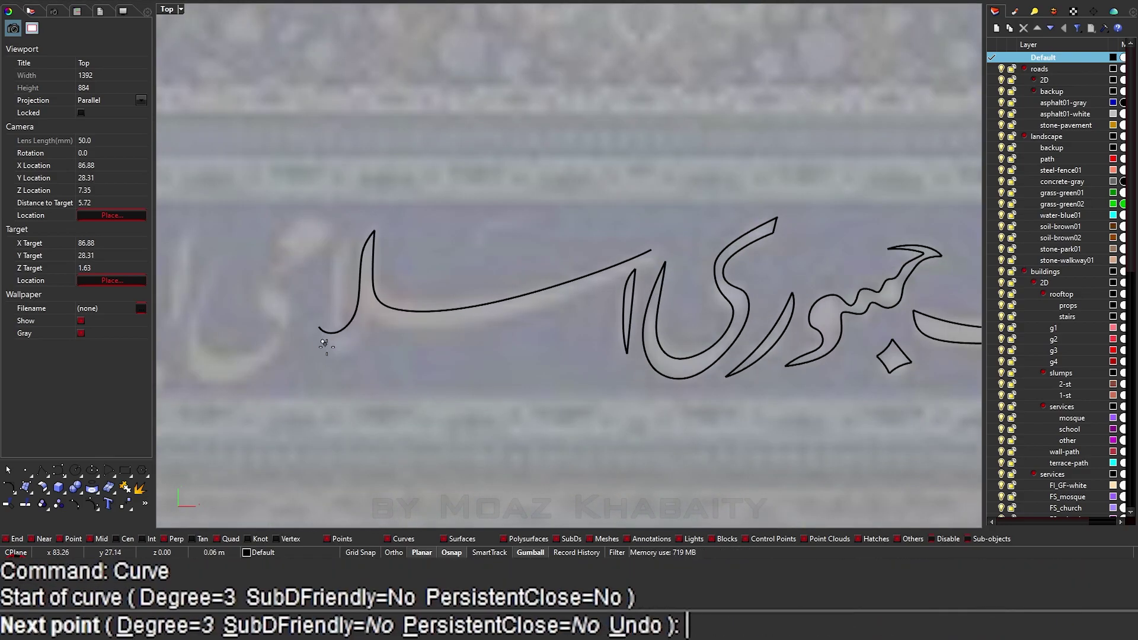
{"action": "key", "text": "Return"}
Join the open strokes into one closed letter outline.
{"action": "scroll", "coordinate": [625, 274], "scroll_direction": "down", "scroll_amount": 1}
{"action": "key", "text": "Escape"}
{"action": "left_click", "coordinate": [827, 302]}
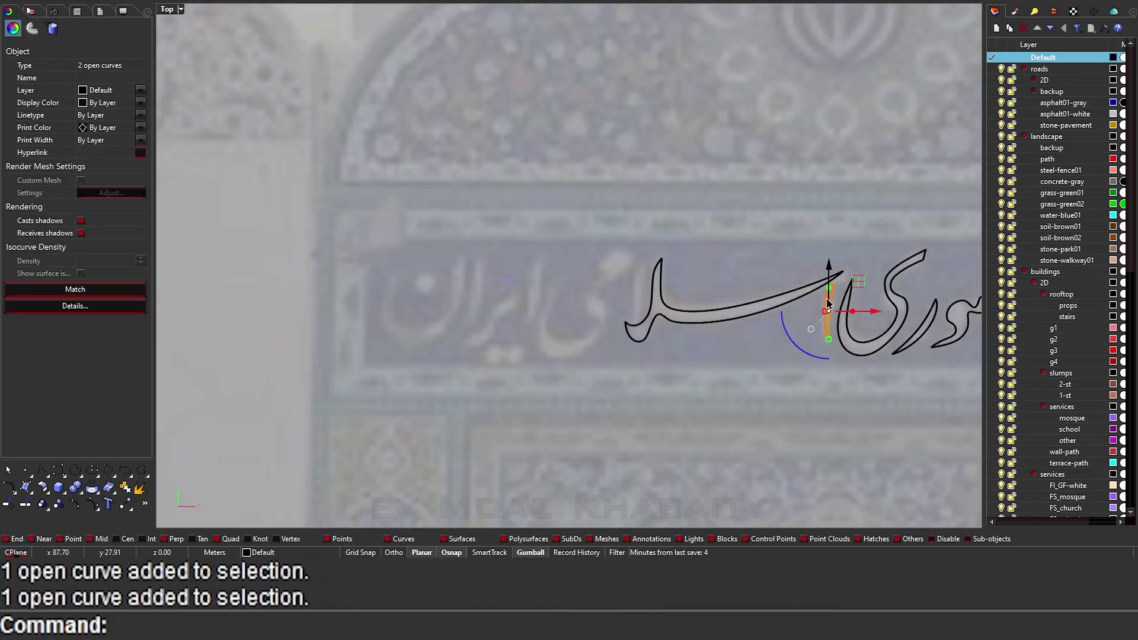
{"action": "key", "text": "Escape"}
{"action": "scroll", "coordinate": [604, 286], "scroll_direction": "up", "scroll_amount": 3}
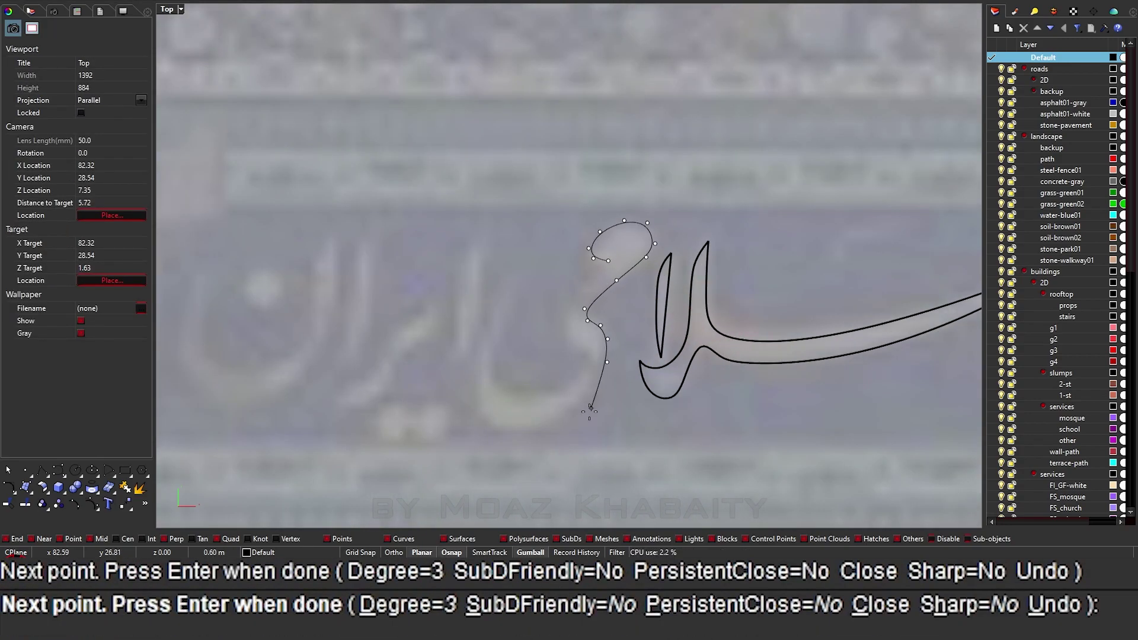
{"action": "key", "text": "Return"}
{"action": "scroll", "coordinate": [535, 315], "scroll_direction": "down", "scroll_amount": 2}
{"action": "scroll", "coordinate": [717, 293], "scroll_direction": "up", "scroll_amount": 1}
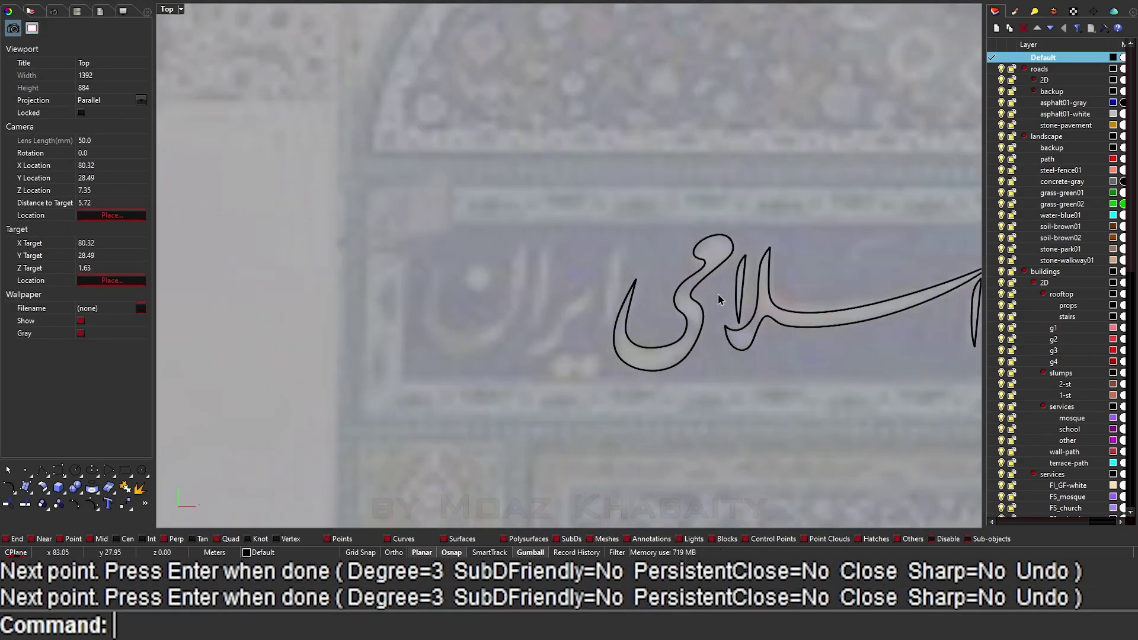
{"action": "left_click", "coordinate": [656, 319]}
Outline the next letters of the word as a closed curve.
{"action": "type", "text": "ll"}
{"action": "key", "text": "Return"}
{"action": "scroll", "coordinate": [586, 317], "scroll_direction": "up", "scroll_amount": 1}
{"action": "left_click", "coordinate": [593, 271]}
{"action": "left_click", "coordinate": [576, 310]}
{"action": "left_click", "coordinate": [552, 323]}
{"action": "left_click", "coordinate": [541, 361]}
{"action": "left_click", "coordinate": [483, 385]}
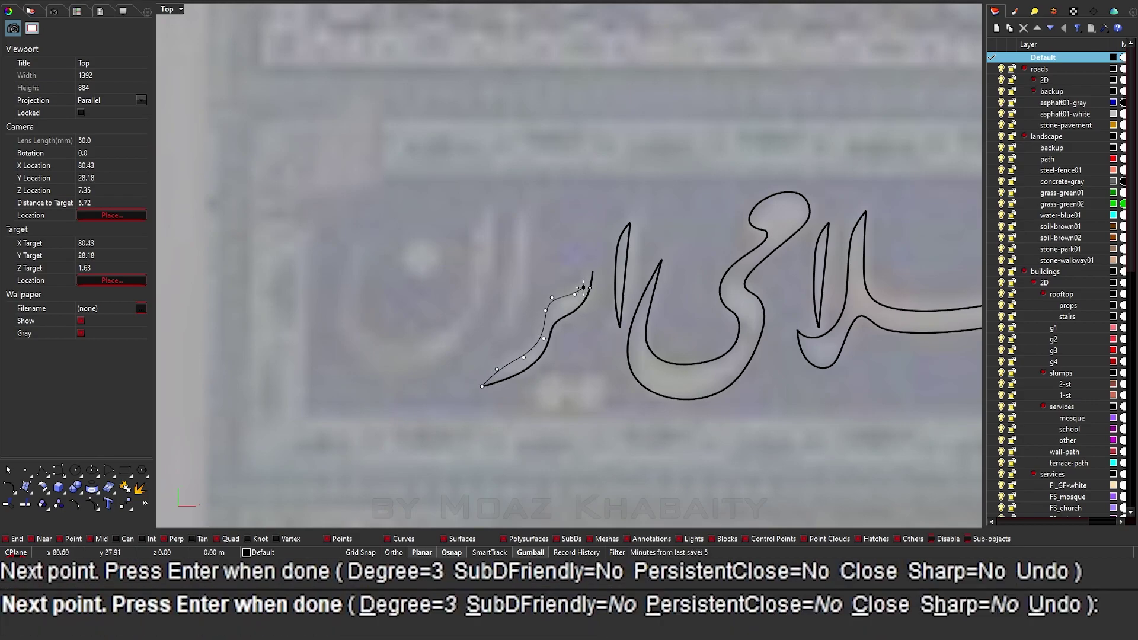
{"action": "left_click", "coordinate": [583, 288]}
Trace the final letter stroke of the inscription.
{"action": "key", "text": "Escape"}
{"action": "key", "text": "Return"}
{"action": "left_click", "coordinate": [520, 224]}
{"action": "left_click", "coordinate": [520, 274]}
{"action": "left_click", "coordinate": [504, 353]}
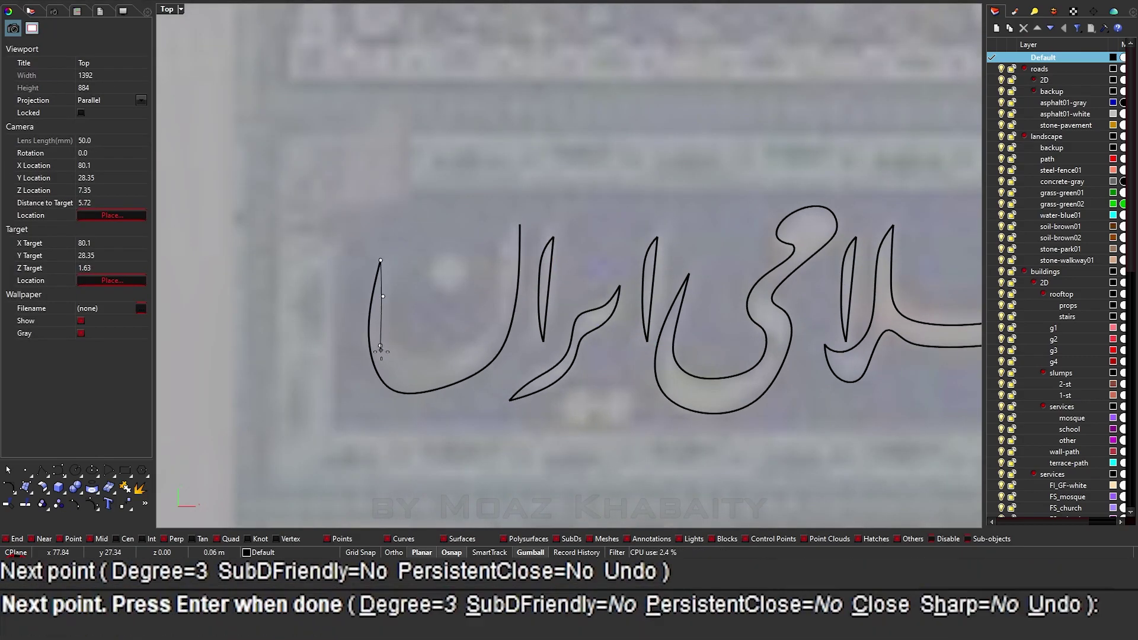
{"action": "scroll", "coordinate": [523, 353], "scroll_direction": "down", "scroll_amount": 3}
{"action": "scroll", "coordinate": [498, 356], "scroll_direction": "down", "scroll_amount": 1}
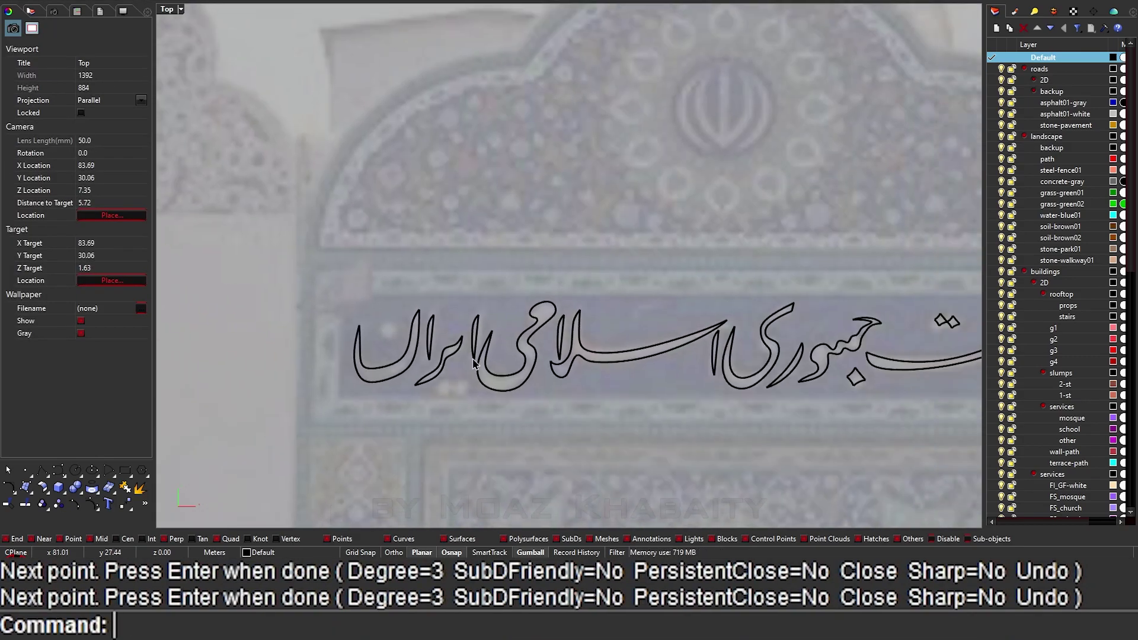
Copy the diamond dot outlines into place under the letters.
{"action": "left_click_drag", "start_coordinate": [474, 356], "coordinate": [476, 359]}
{"action": "scroll", "coordinate": [474, 358], "scroll_direction": "up", "scroll_amount": 2}
{"action": "left_click", "coordinate": [437, 385]}
{"action": "key", "text": "Return"}
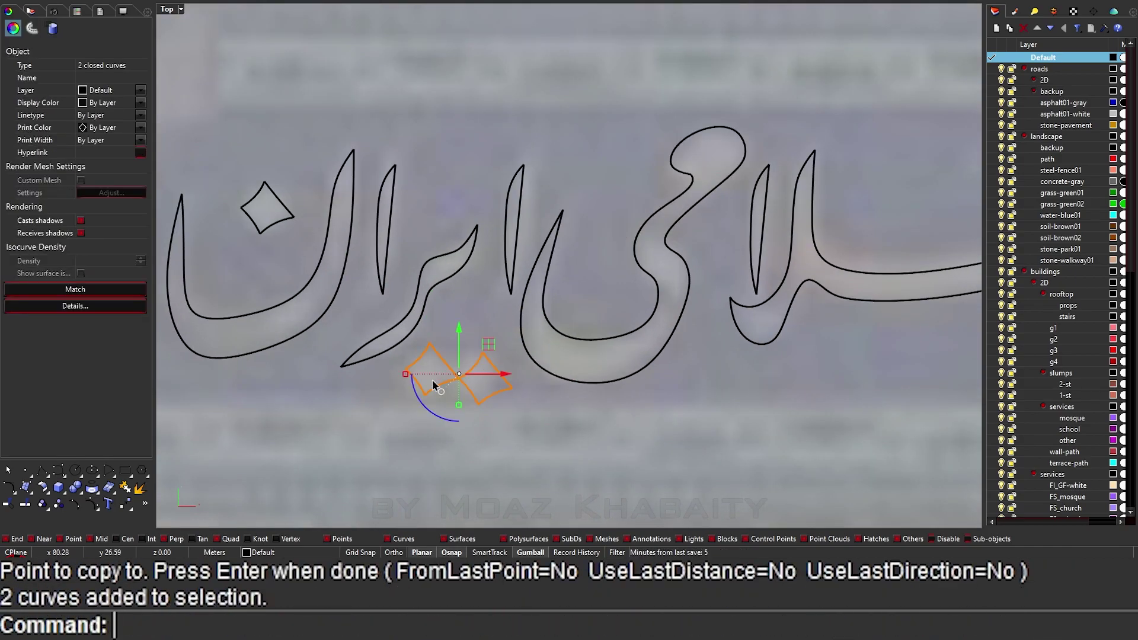
{"action": "scroll", "coordinate": [436, 386], "scroll_direction": "down", "scroll_amount": 2}
{"action": "scroll", "coordinate": [328, 249], "scroll_direction": "up", "scroll_amount": 2}
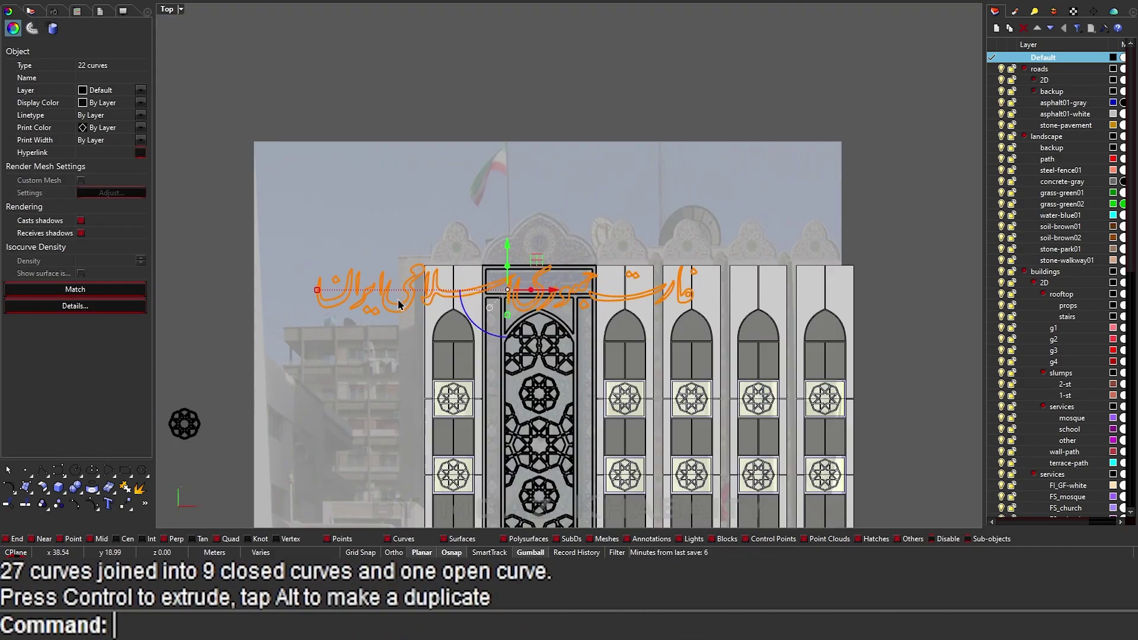
Move and scale the traced inscription into the panel above the door.
{"action": "scroll", "coordinate": [398, 304], "scroll_direction": "up", "scroll_amount": 3}
{"action": "left_click_drag", "start_coordinate": [495, 279], "coordinate": [393, 279]}
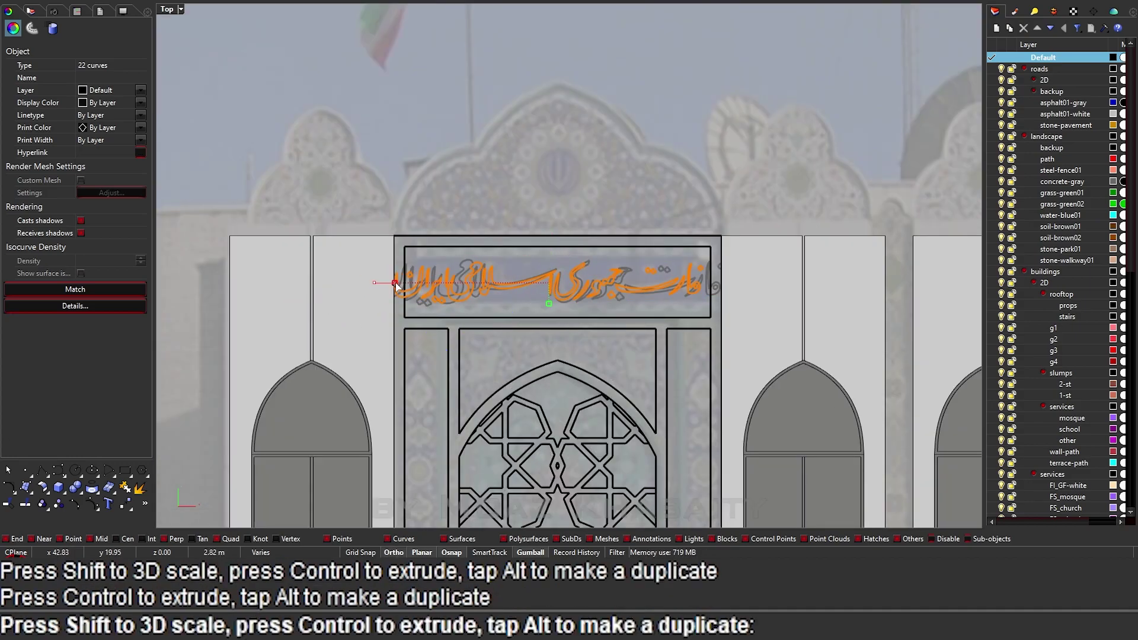
{"action": "scroll", "coordinate": [393, 279], "scroll_direction": "up", "scroll_amount": 2}
{"action": "left_click_drag", "start_coordinate": [520, 254], "coordinate": [308, 279]}
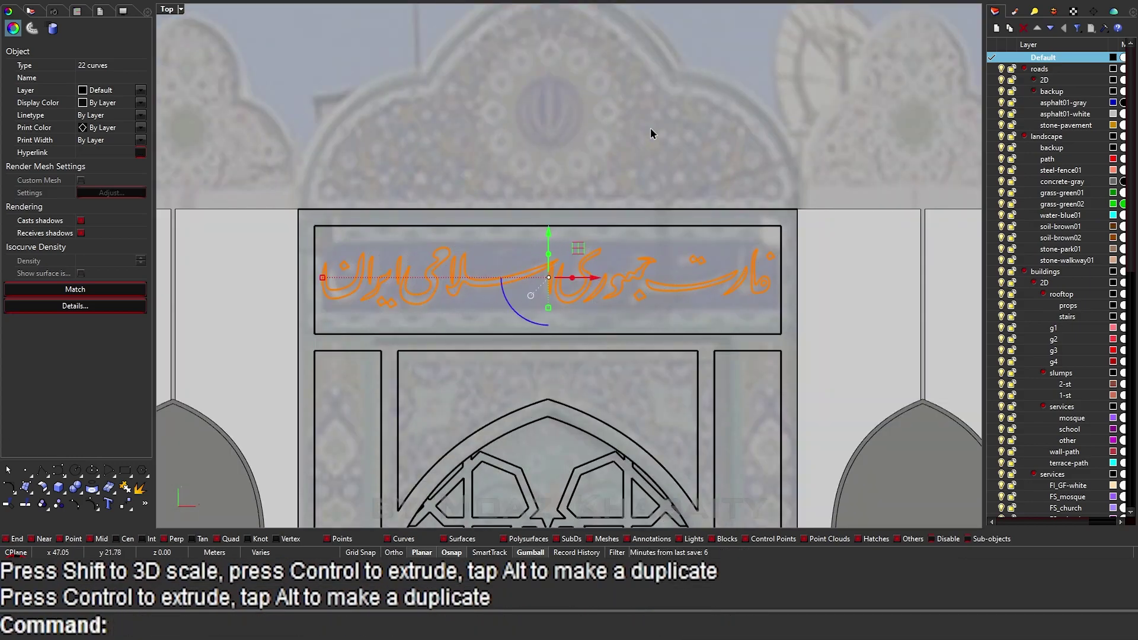
{"action": "key", "text": "Escape"}
{"action": "scroll", "coordinate": [649, 126], "scroll_direction": "down", "scroll_amount": 3}
{"action": "scroll", "coordinate": [766, 271], "scroll_direction": "up", "scroll_amount": 5}
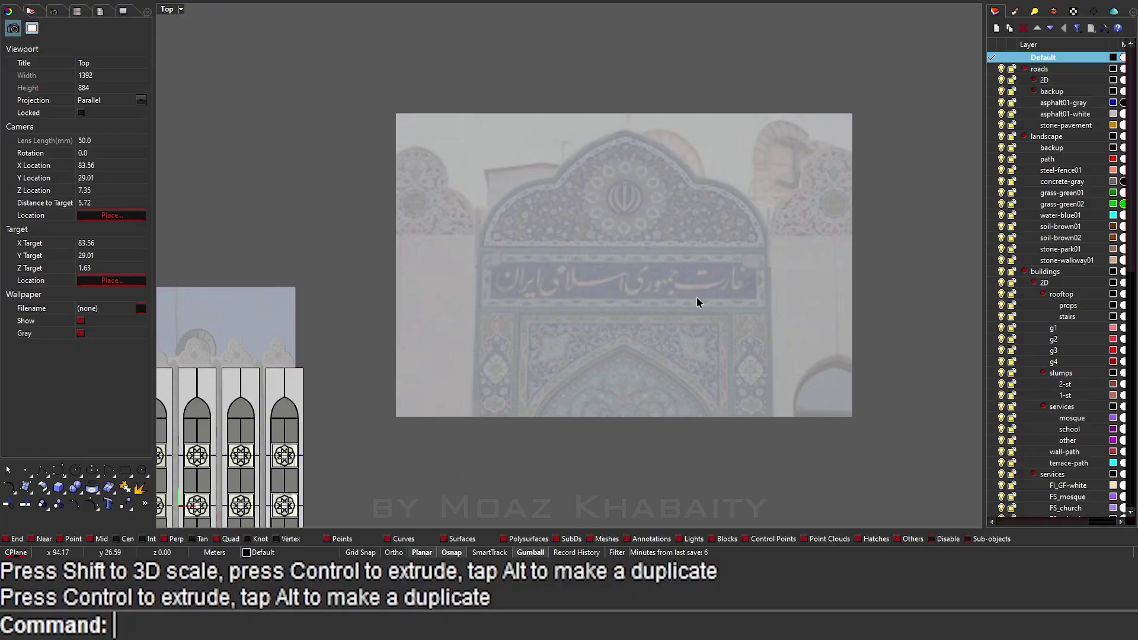
{"action": "scroll", "coordinate": [424, 258], "scroll_direction": "up", "scroll_amount": 5}
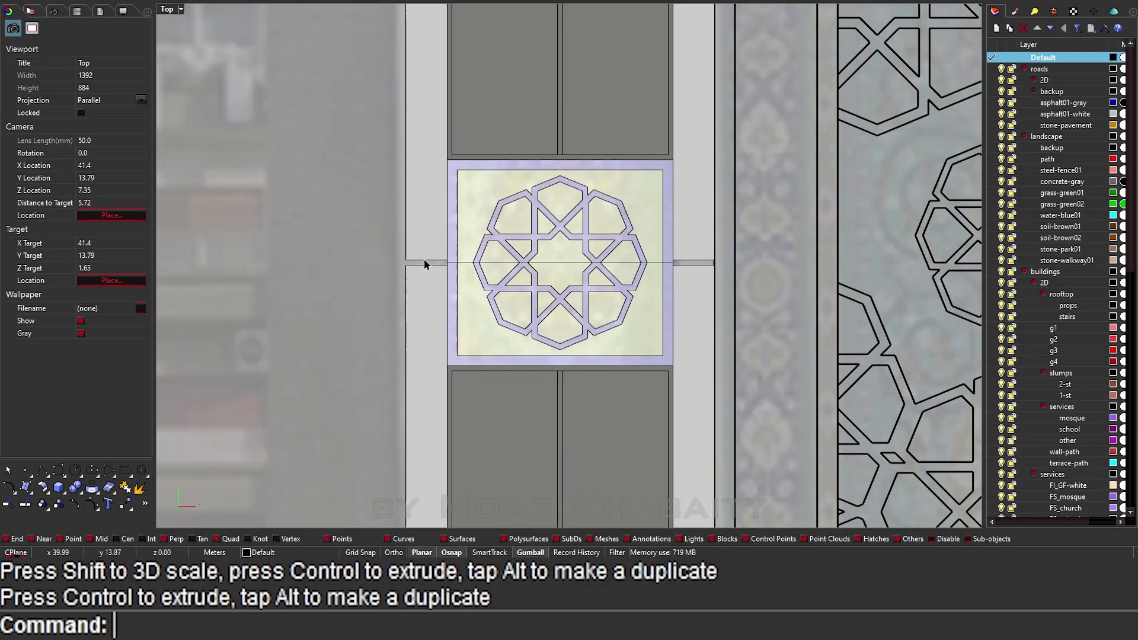
{"action": "scroll", "coordinate": [518, 237], "scroll_direction": "down", "scroll_amount": 5}
{"action": "scroll", "coordinate": [525, 280], "scroll_direction": "up", "scroll_amount": 1}
Unlock with UU and delete the stray surface beside the facade.
{"action": "scroll", "coordinate": [525, 280], "scroll_direction": "up", "scroll_amount": 1}
{"action": "scroll", "coordinate": [477, 241], "scroll_direction": "down", "scroll_amount": 3}
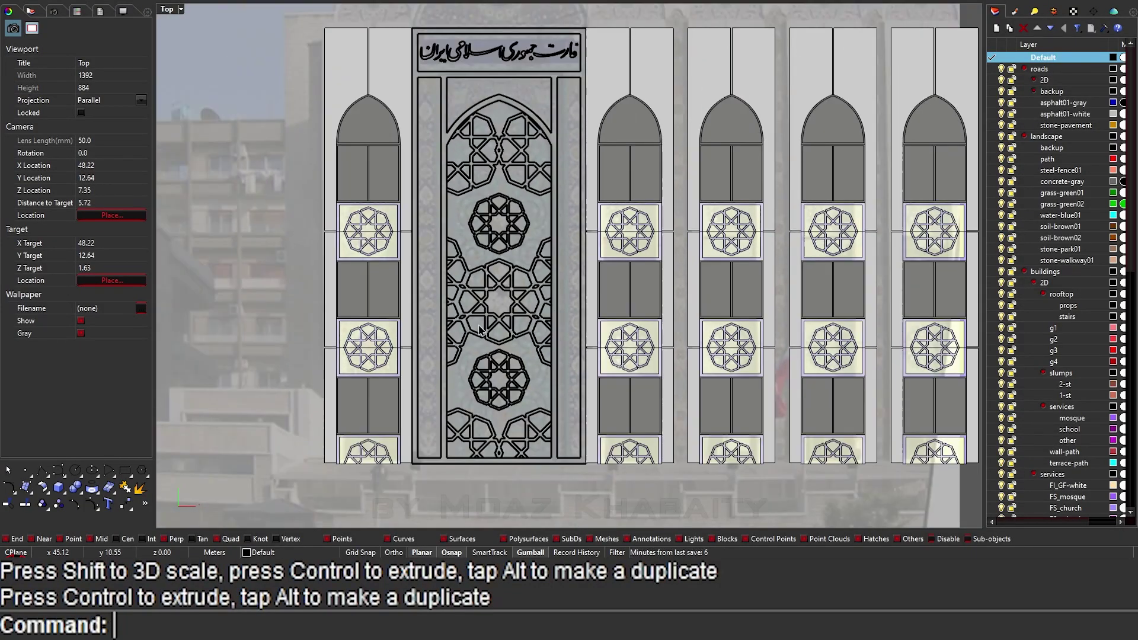
{"action": "scroll", "coordinate": [451, 334], "scroll_direction": "up", "scroll_amount": 2}
{"action": "scroll", "coordinate": [453, 204], "scroll_direction": "down", "scroll_amount": 2}
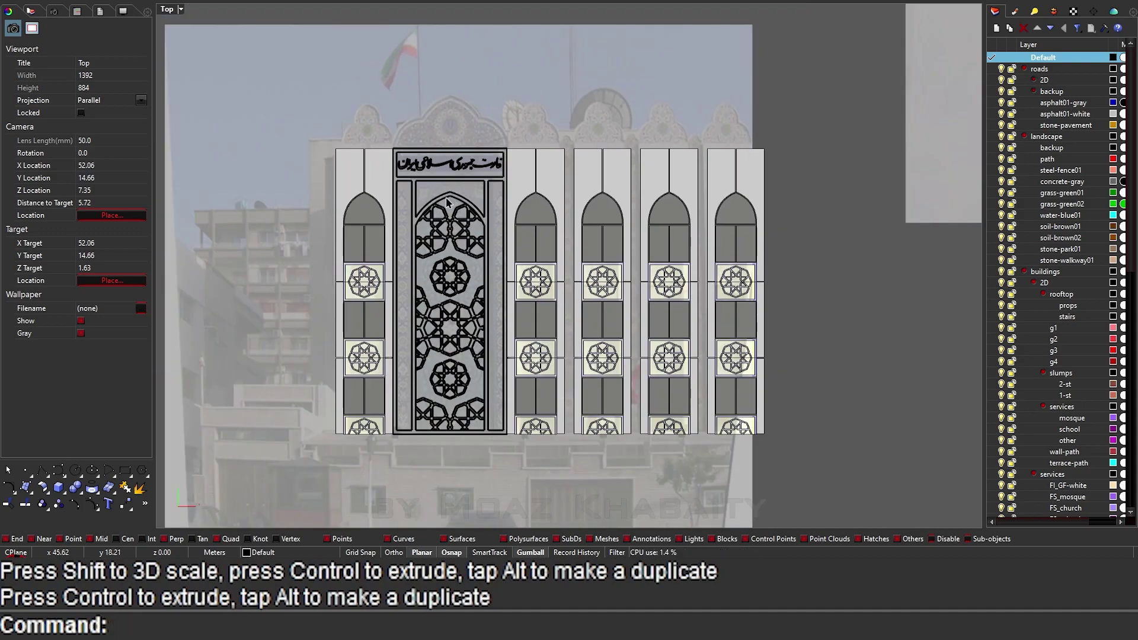
{"action": "scroll", "coordinate": [452, 202], "scroll_direction": "up", "scroll_amount": 2}
{"action": "scroll", "coordinate": [454, 201], "scroll_direction": "down", "scroll_amount": 2}
{"action": "type", "text": "uu"}
{"action": "key", "text": "Return"}
{"action": "left_click", "coordinate": [443, 155]}
{"action": "key", "text": "Delete"}
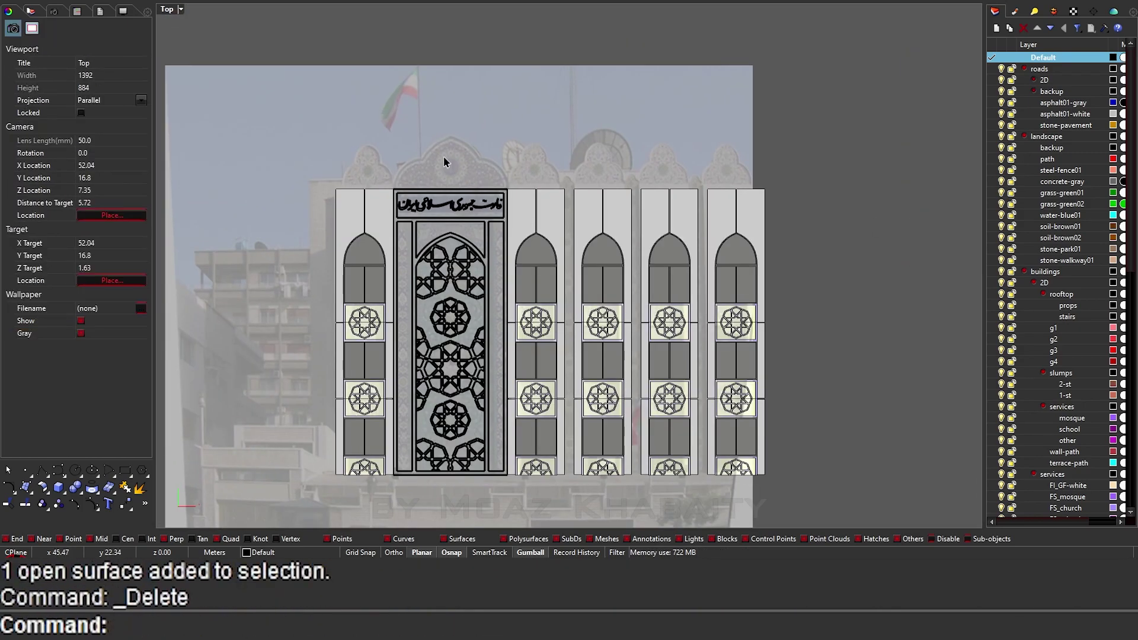
Divide the portal's top edge into 3 split segments.
{"action": "scroll", "coordinate": [466, 317], "scroll_direction": "up", "scroll_amount": 5}
{"action": "type", "text": "3"}
{"action": "key", "text": "Return"}
{"action": "scroll", "coordinate": [472, 323], "scroll_direction": "up", "scroll_amount": 2}
Place a trial circle above the calligraphy panel, then undo it and the edge split.
{"action": "left_click", "coordinate": [446, 324]}
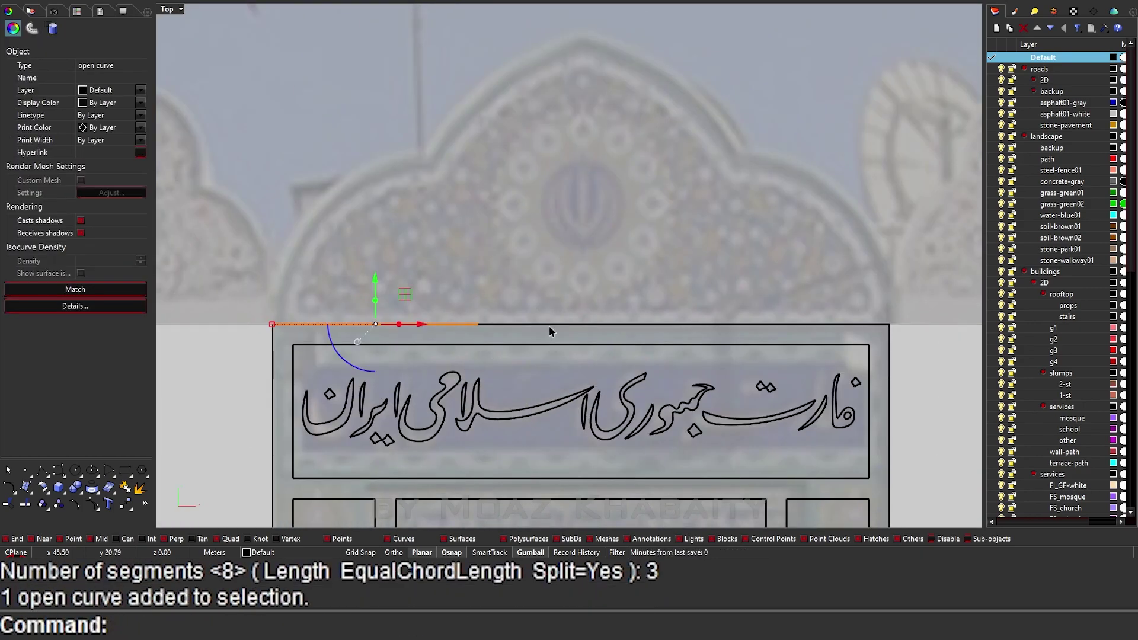
{"action": "type", "text": "ci"}
{"action": "key", "text": "Return"}
{"action": "left_click", "coordinate": [478, 324]}
{"action": "left_click", "coordinate": [676, 324]}
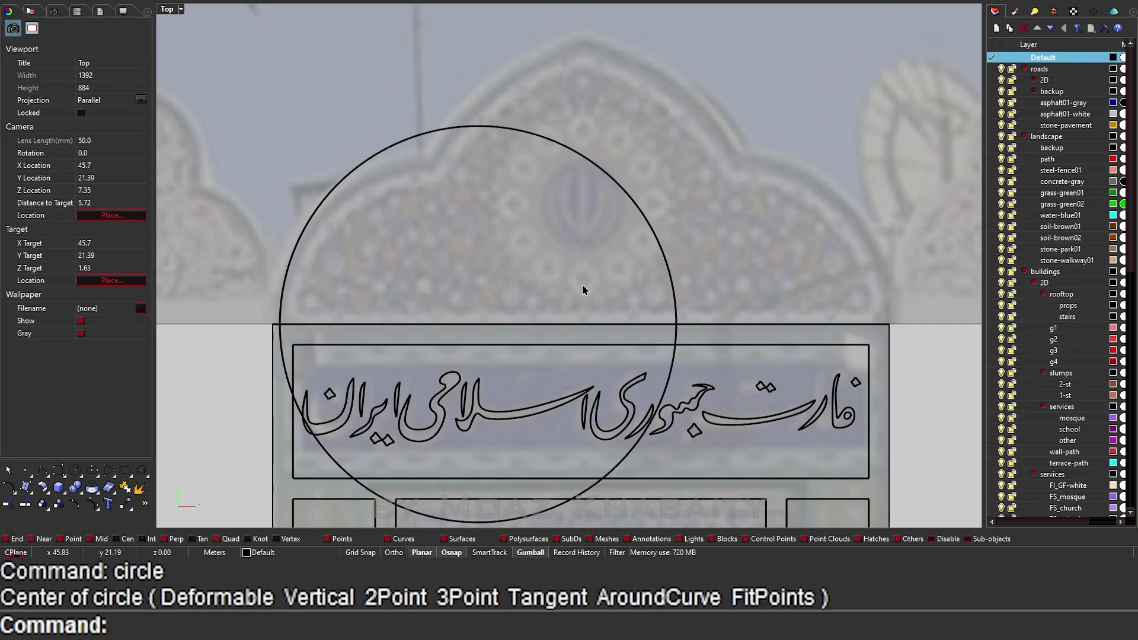
{"action": "key", "text": "ctrl+z"}
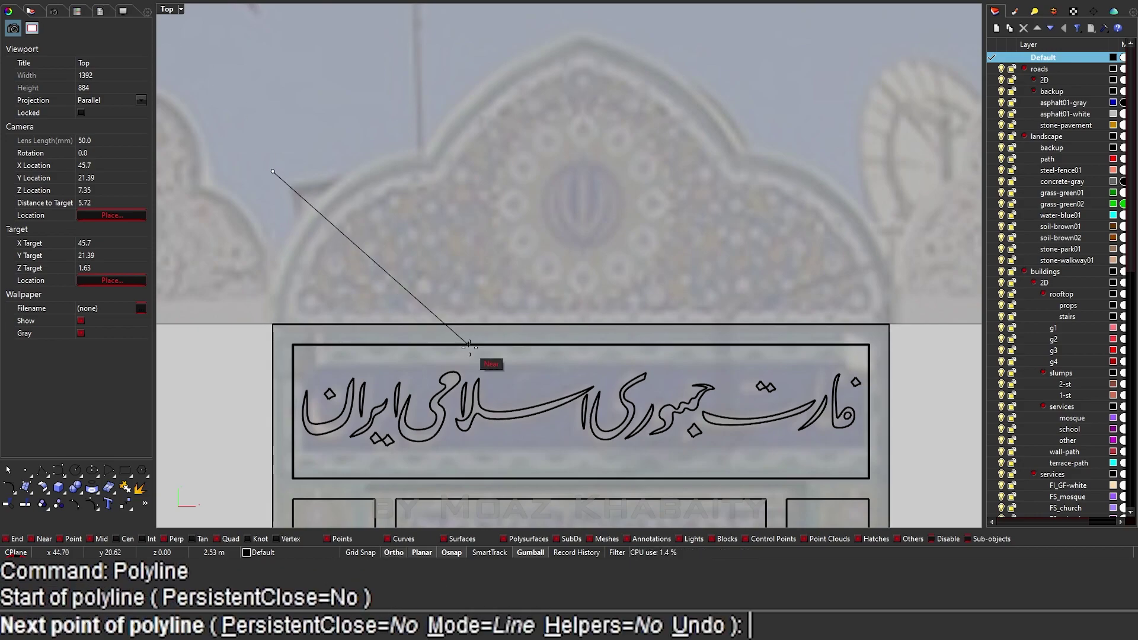
Draw two diagonal guide lines rising above the calligraphy panel.
{"action": "left_click", "coordinate": [509, 369]}
{"action": "key", "text": "Return"}
{"action": "type", "text": "l"}
{"action": "key", "text": "Return"}
{"action": "left_click", "coordinate": [444, 41]}
{"action": "left_click", "coordinate": [704, 323]}
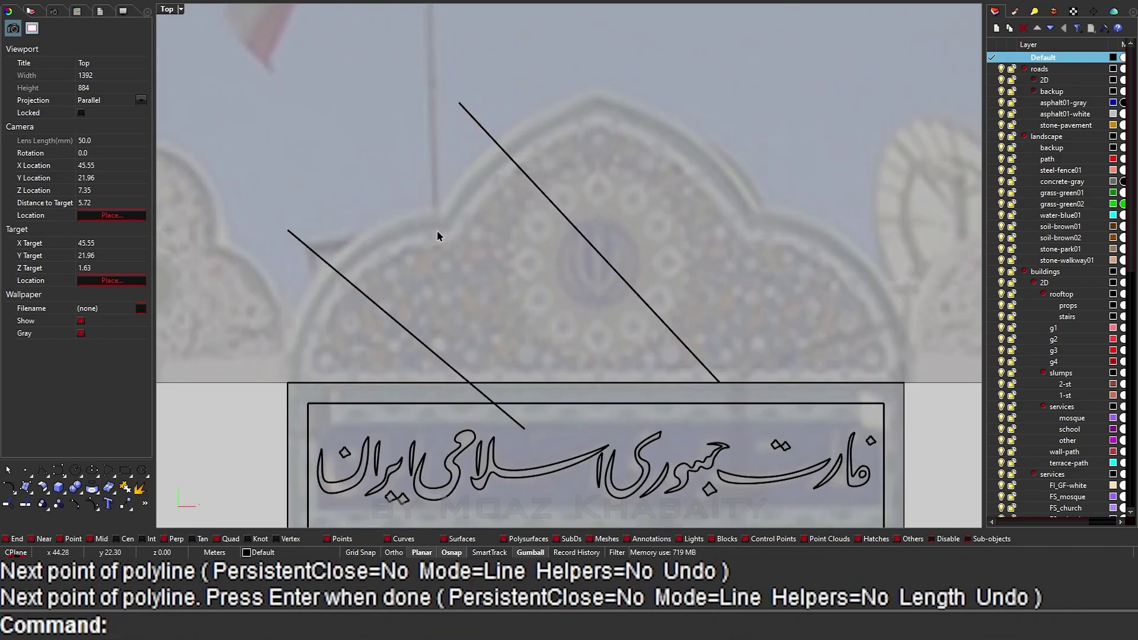
Draw a 2Point circle along the panel's top edge and mirror it into two side-by-side circles.
{"action": "type", "text": "ci"}
{"action": "key", "text": "Return"}
{"action": "scroll", "coordinate": [437, 279], "scroll_direction": "down", "scroll_amount": 3}
{"action": "scroll", "coordinate": [356, 380], "scroll_direction": "up", "scroll_amount": 3}
{"action": "left_click", "coordinate": [350, 387]}
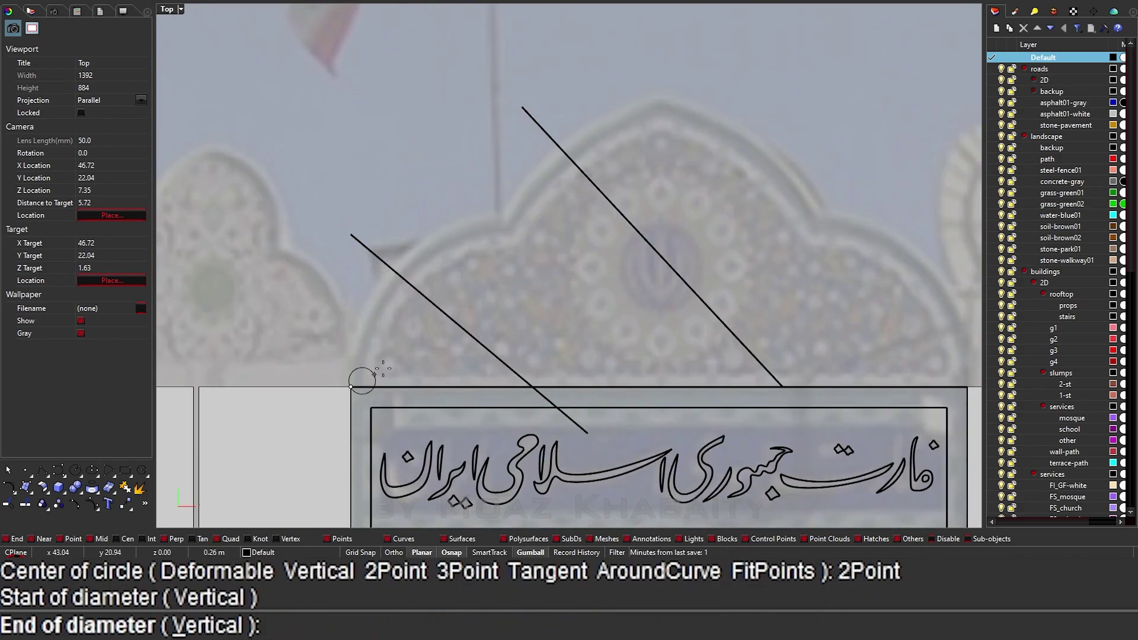
{"action": "left_click", "coordinate": [657, 368]}
{"action": "type", "text": "mi"}
{"action": "key", "text": "Return"}
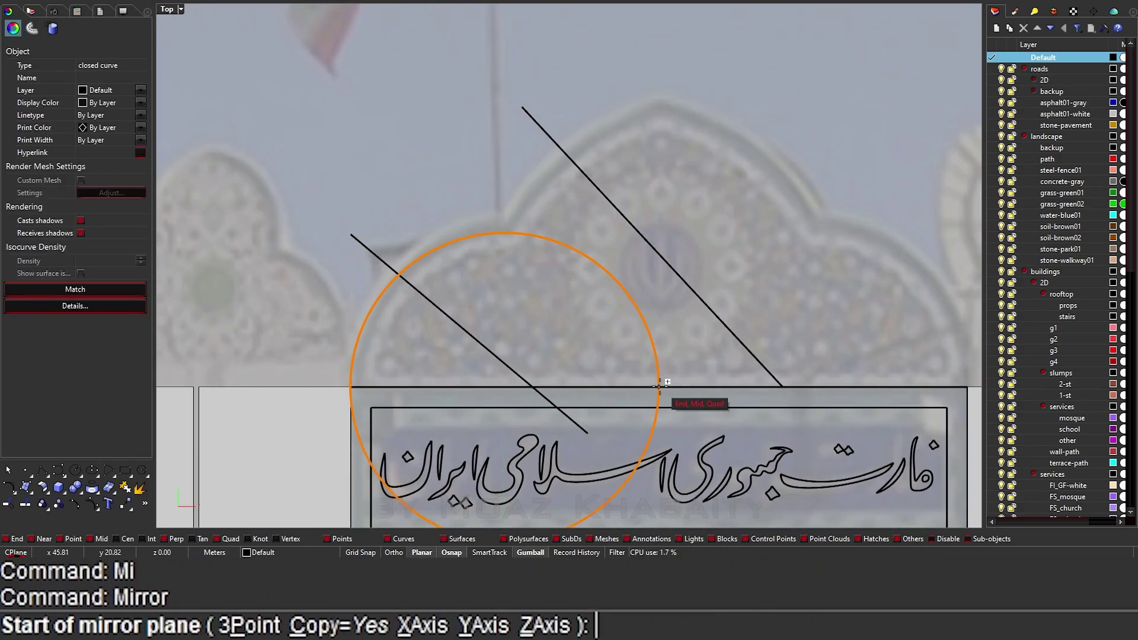
{"action": "left_click", "coordinate": [663, 235]}
{"action": "key", "text": "Delete"}
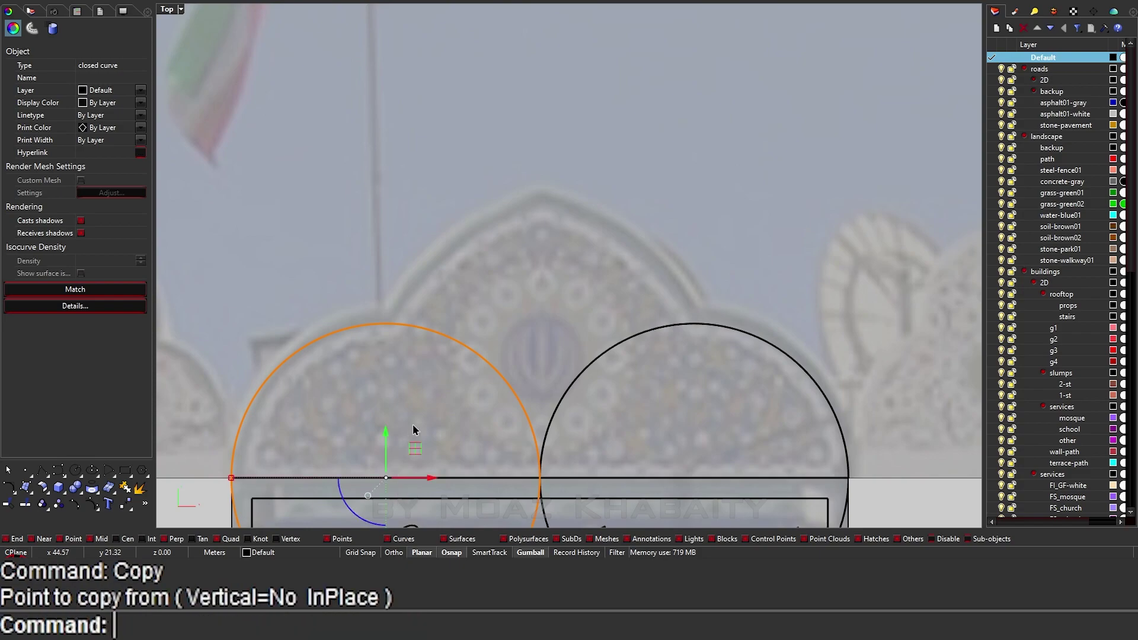
Draw a large 2Point circle ending at the right panel corner and mirror a copy across the centre.
{"action": "scroll", "coordinate": [413, 430], "scroll_direction": "down", "scroll_amount": 2}
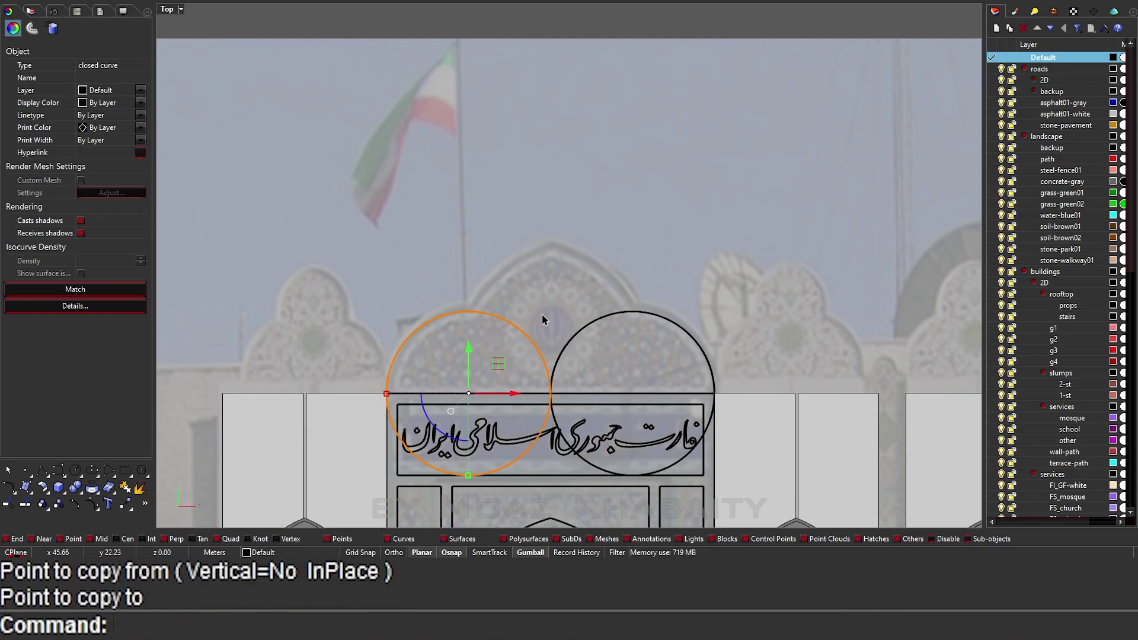
{"action": "key", "text": "Escape"}
{"action": "type", "text": "ci"}
{"action": "key", "text": "Return"}
{"action": "type", "text": "2"}
{"action": "key", "text": "Return"}
{"action": "scroll", "coordinate": [483, 356], "scroll_direction": "up", "scroll_amount": 2}
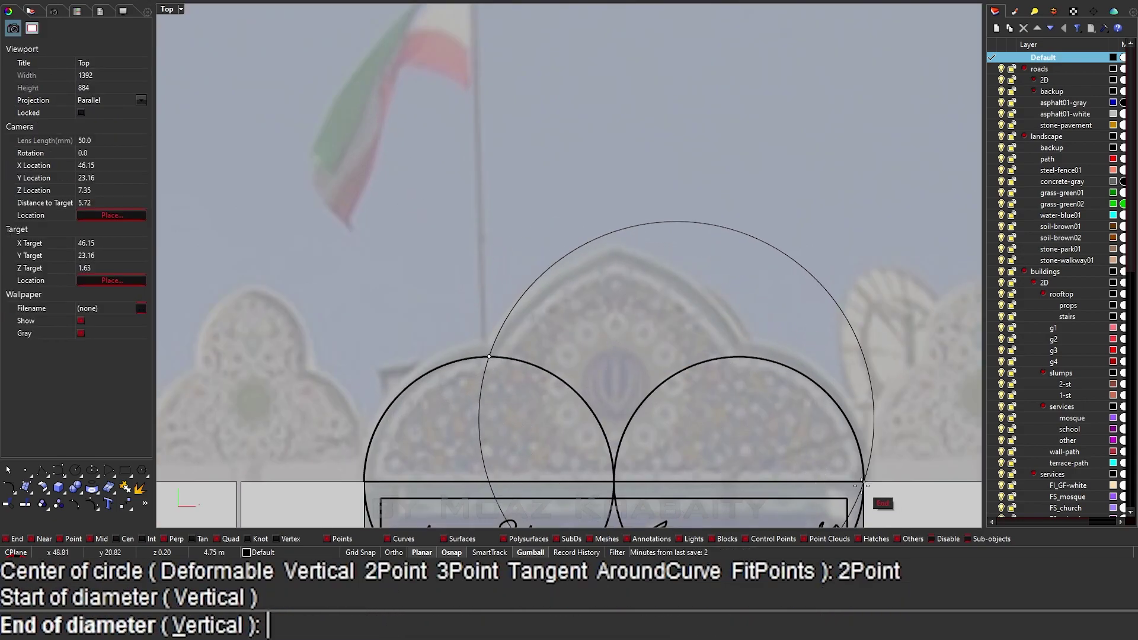
{"action": "right_click_drag", "start_coordinate": [862, 481], "coordinate": [839, 418]}
{"action": "right_click_drag", "start_coordinate": [830, 491], "coordinate": [817, 426]}
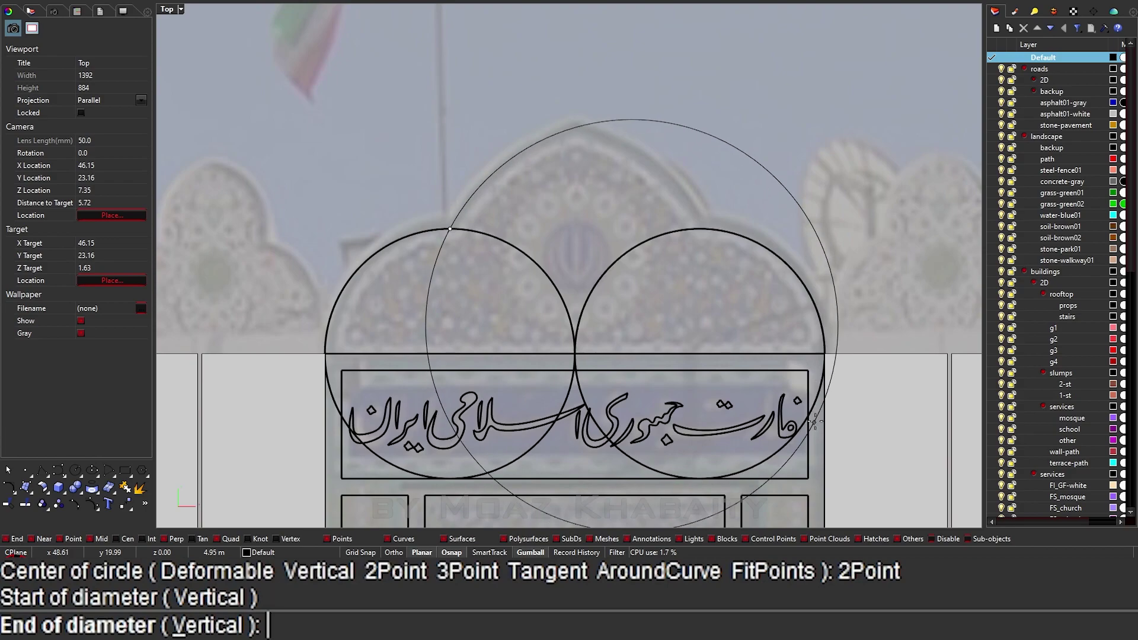
{"action": "left_click", "coordinate": [823, 353]}
{"action": "left_click", "coordinate": [535, 120]}
{"action": "left_click", "coordinate": [575, 355]}
{"action": "left_click", "coordinate": [575, 190]}
Trim the overlapping inner circle arcs and join the remaining arcs into the crest outline.
{"action": "type", "text": "tr"}
{"action": "key", "text": "Return"}
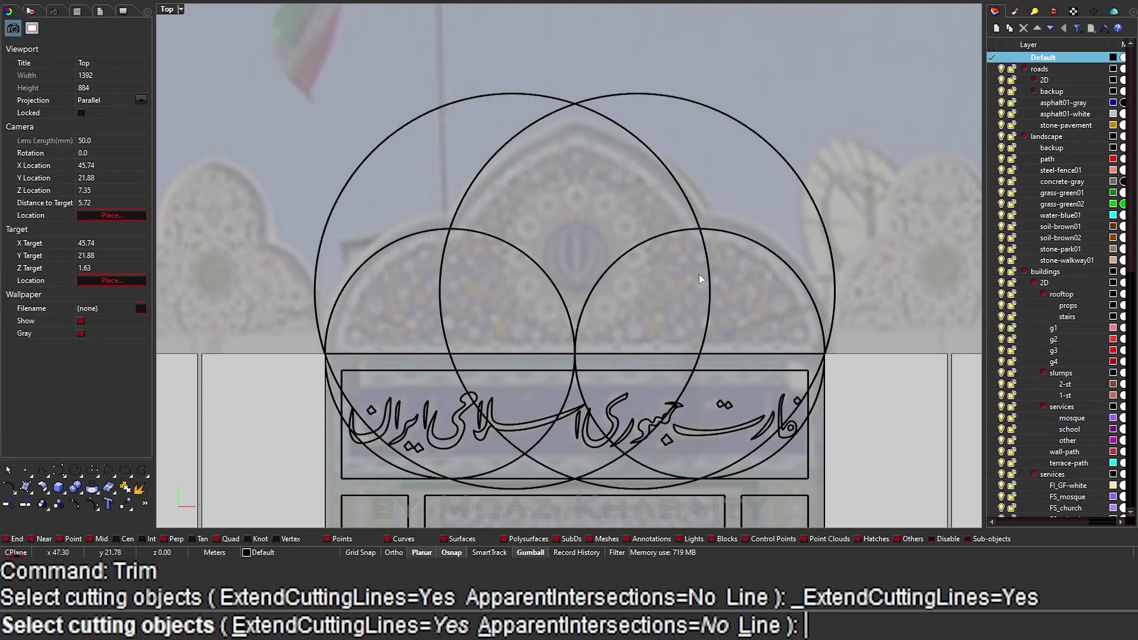
{"action": "left_click", "coordinate": [592, 283]}
{"action": "left_click", "coordinate": [538, 266]}
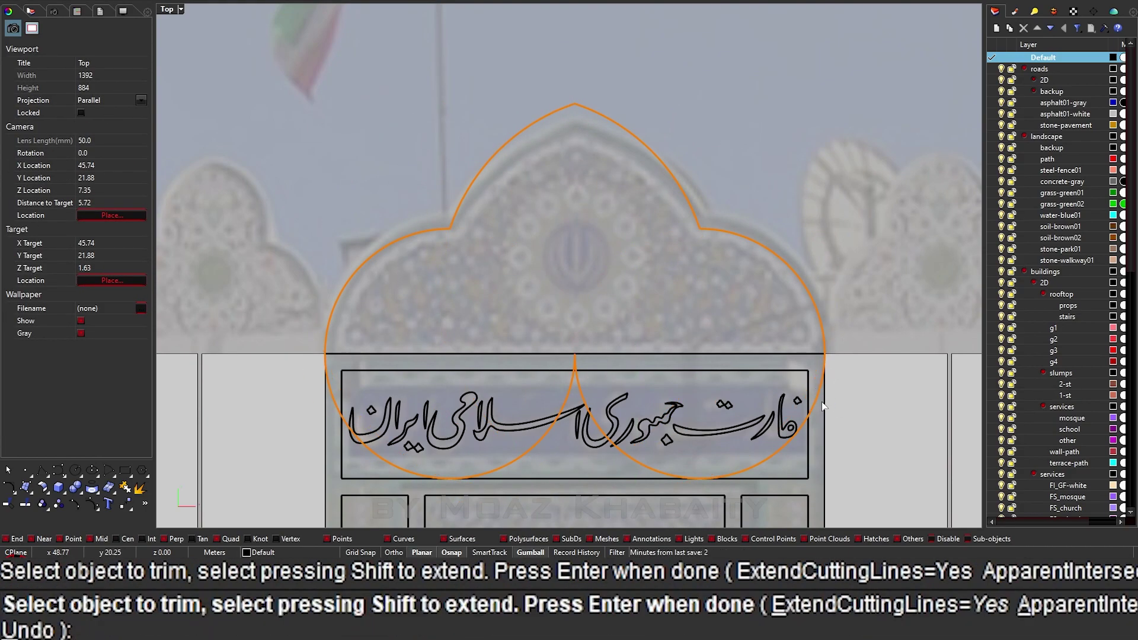
{"action": "key", "text": "Return"}
{"action": "key", "text": "ctrl+j"}
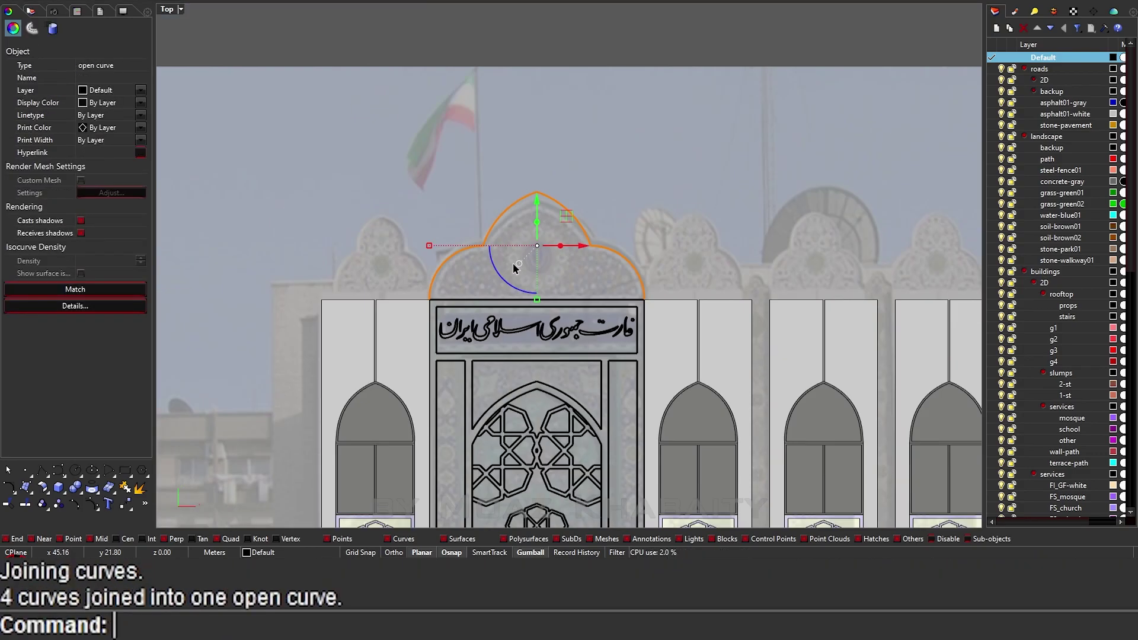
Close the crest bottom with a straight line and join it to the arcs.
{"action": "scroll", "coordinate": [493, 292], "scroll_direction": "up", "scroll_amount": 3}
{"action": "left_click", "coordinate": [366, 384]}
{"action": "left_click", "coordinate": [867, 384]}
{"action": "key", "text": "Return"}
{"action": "key", "text": "ctrl+j"}
Offset the crest outline inward and move the star rosette inside the crest.
{"action": "key", "text": "o"}
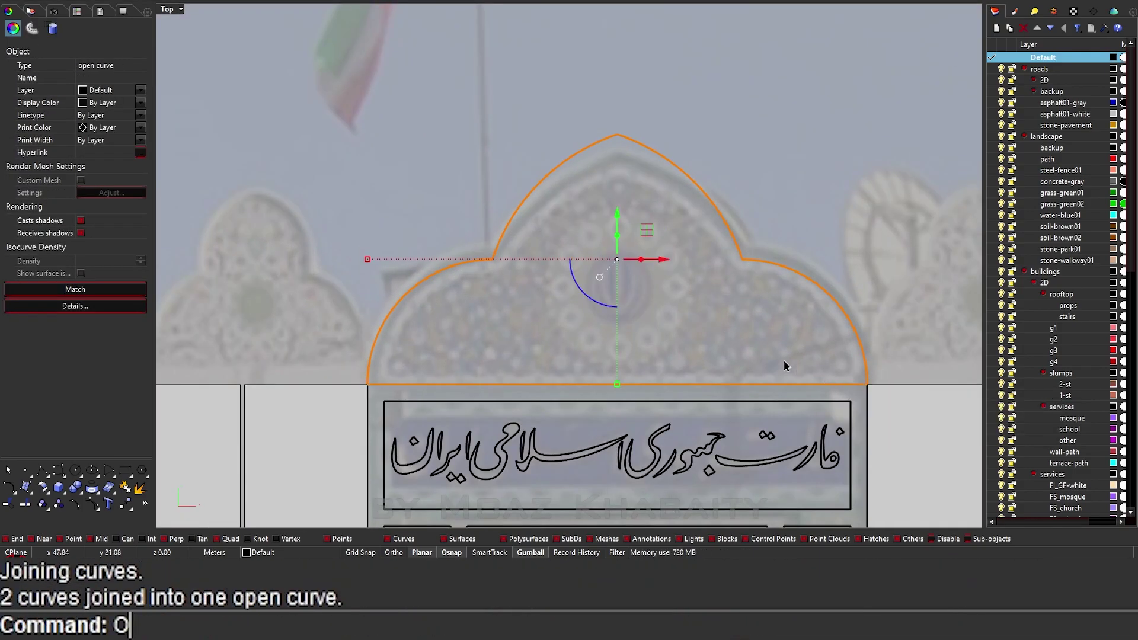
{"action": "key", "text": "Return"}
{"action": "left_click", "coordinate": [549, 351]}
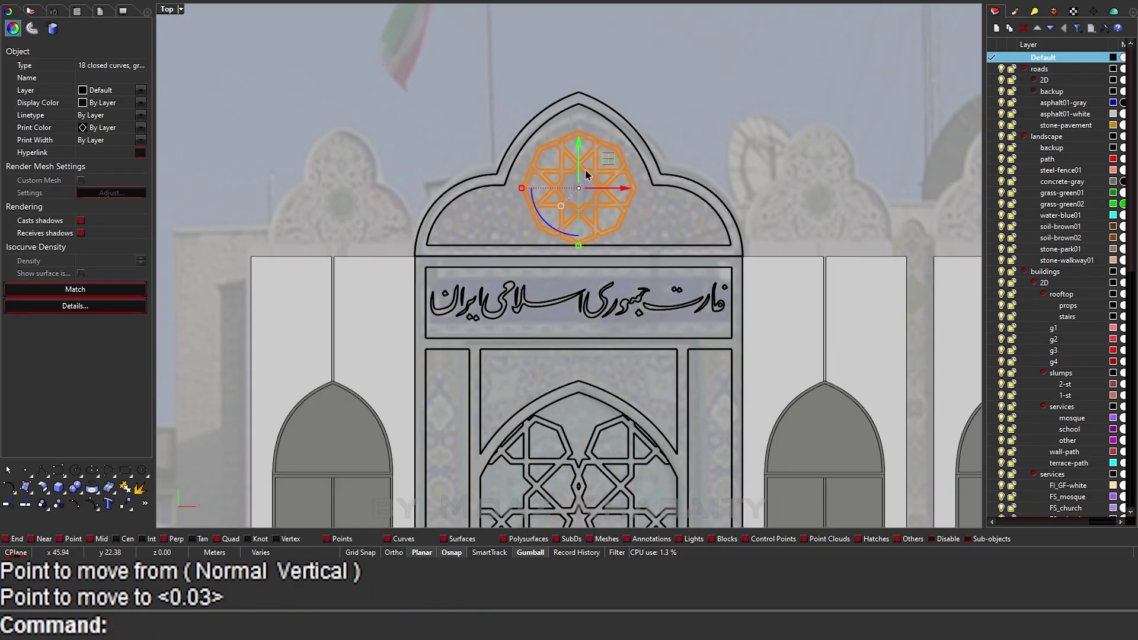
{"action": "left_click_drag", "start_coordinate": [587, 175], "coordinate": [603, 190]}
{"action": "key", "text": "Escape"}
{"action": "scroll", "coordinate": [470, 205], "scroll_direction": "down", "scroll_amount": 3}
Enlarge the selected calligraphy curves and pick the rosette curves in the crest.
{"action": "scroll", "coordinate": [470, 205], "scroll_direction": "down", "scroll_amount": 3}
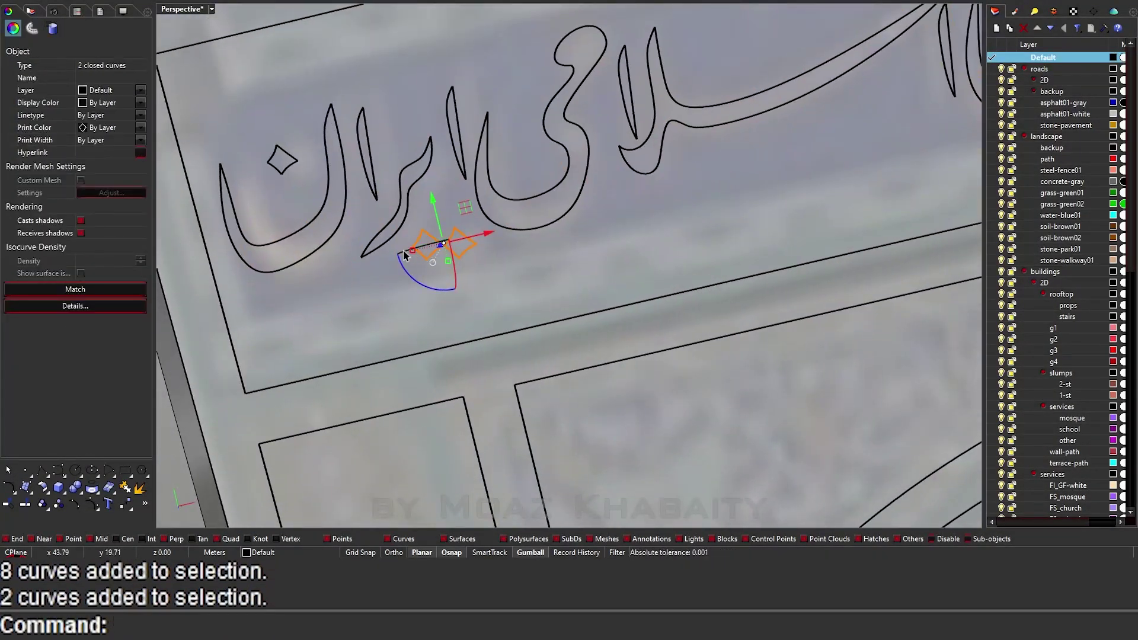
{"action": "left_click_drag", "start_coordinate": [418, 183], "coordinate": [408, 186]}
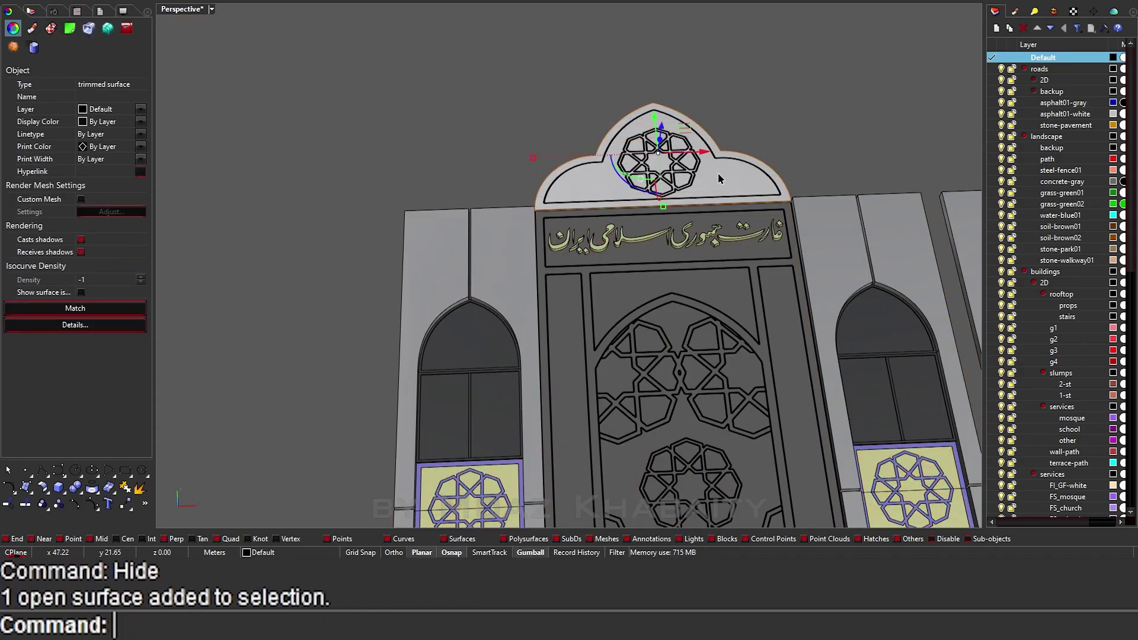
{"action": "left_click", "coordinate": [681, 159]}
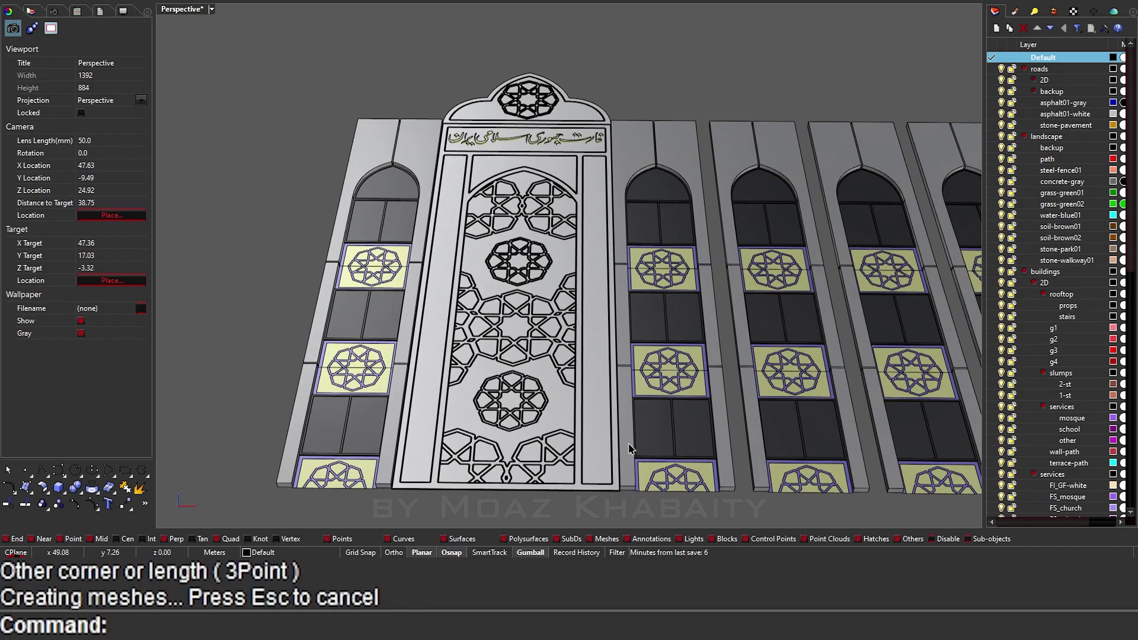
Split the portal panel by the pattern curves, set the facade on the footprint, and extrude the base slab.
{"action": "key", "text": "Return"}
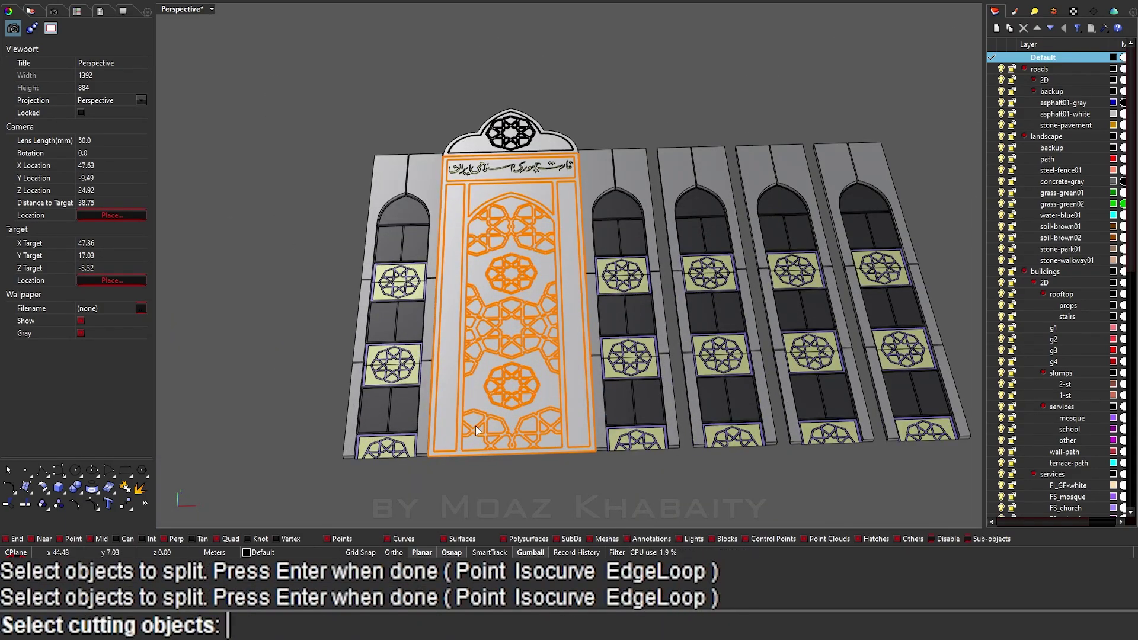
{"action": "key", "text": "Return"}
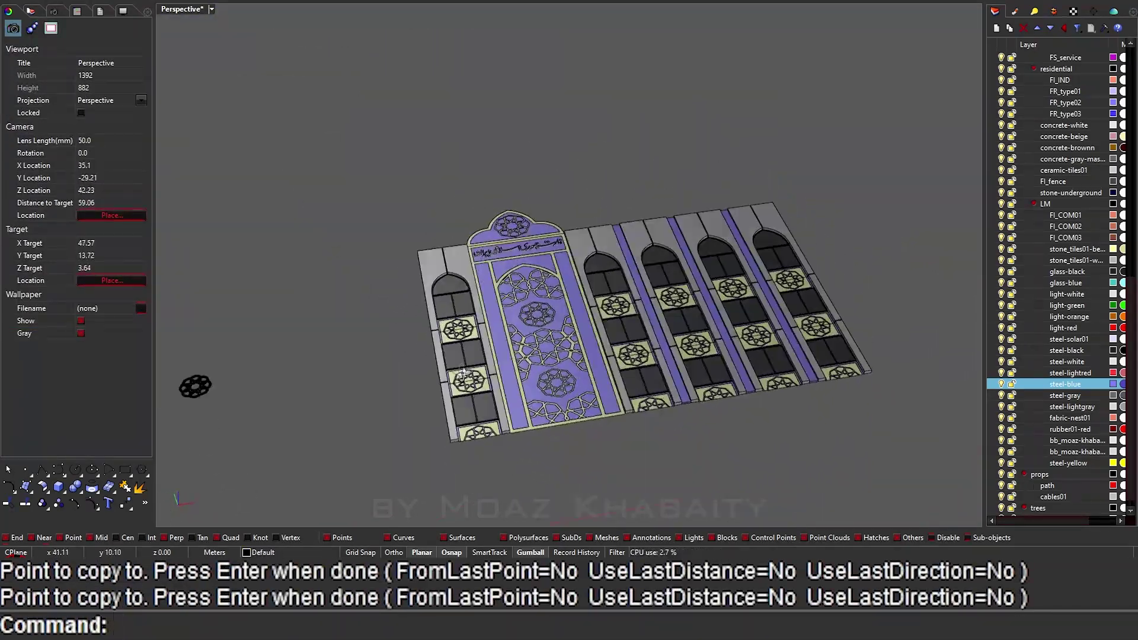
{"action": "right_click_drag", "start_coordinate": [424, 242], "coordinate": [558, 365]}
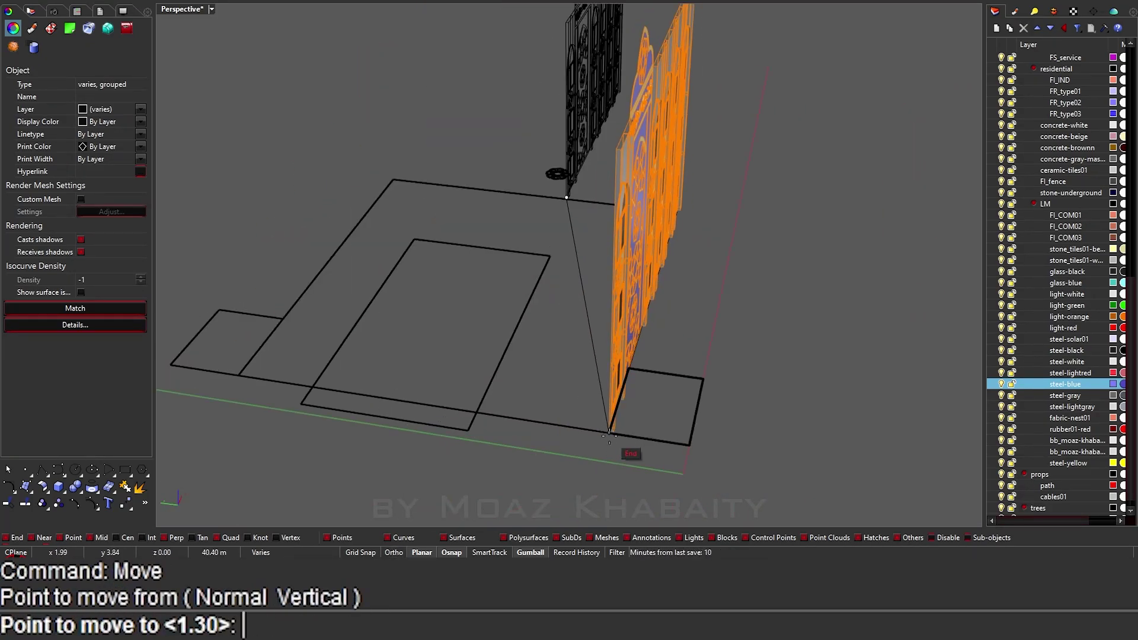
{"action": "left_click", "coordinate": [480, 235]}
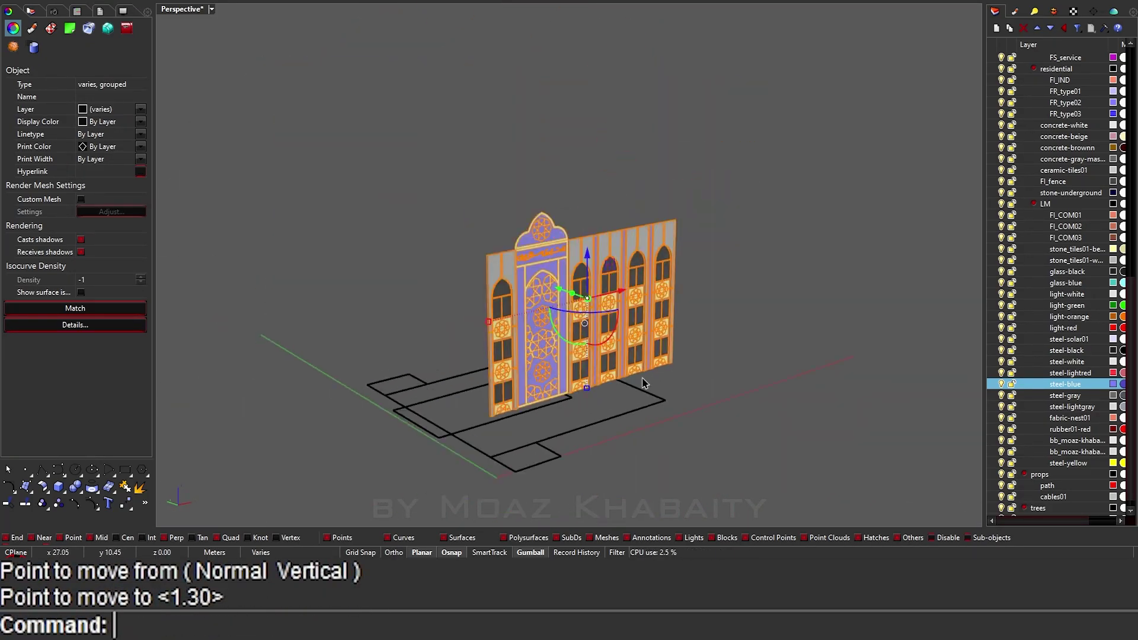
{"action": "key", "text": "Return"}
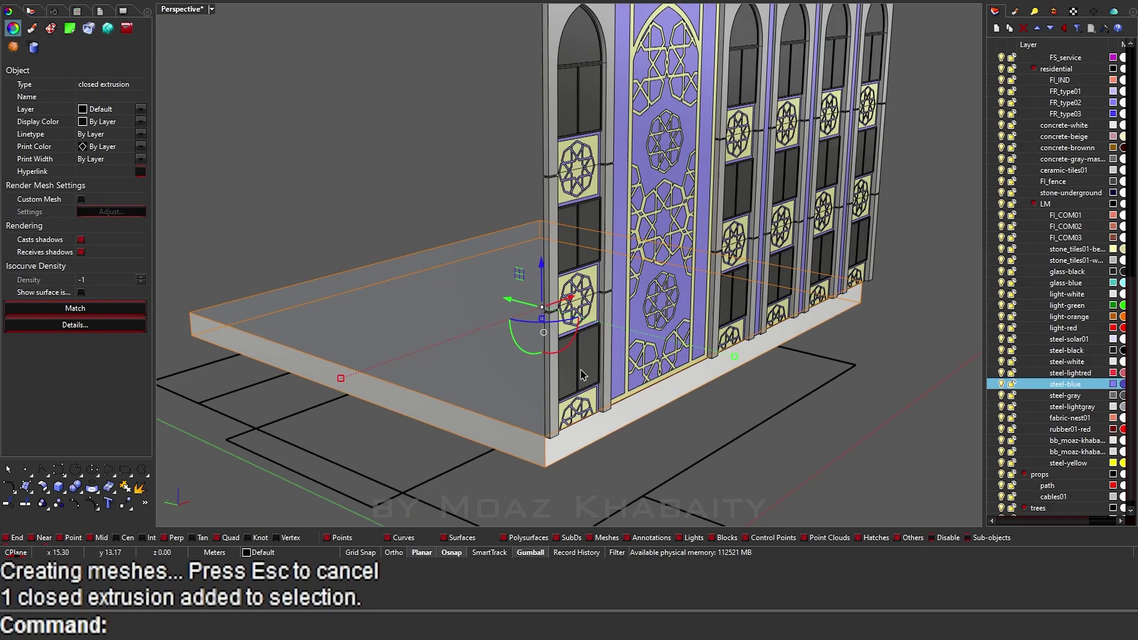
Match the base slab's properties to those of an existing facade object.
{"action": "left_click", "coordinate": [75, 308]}
{"action": "left_click", "coordinate": [545, 411]}
{"action": "left_click", "coordinate": [528, 363]}
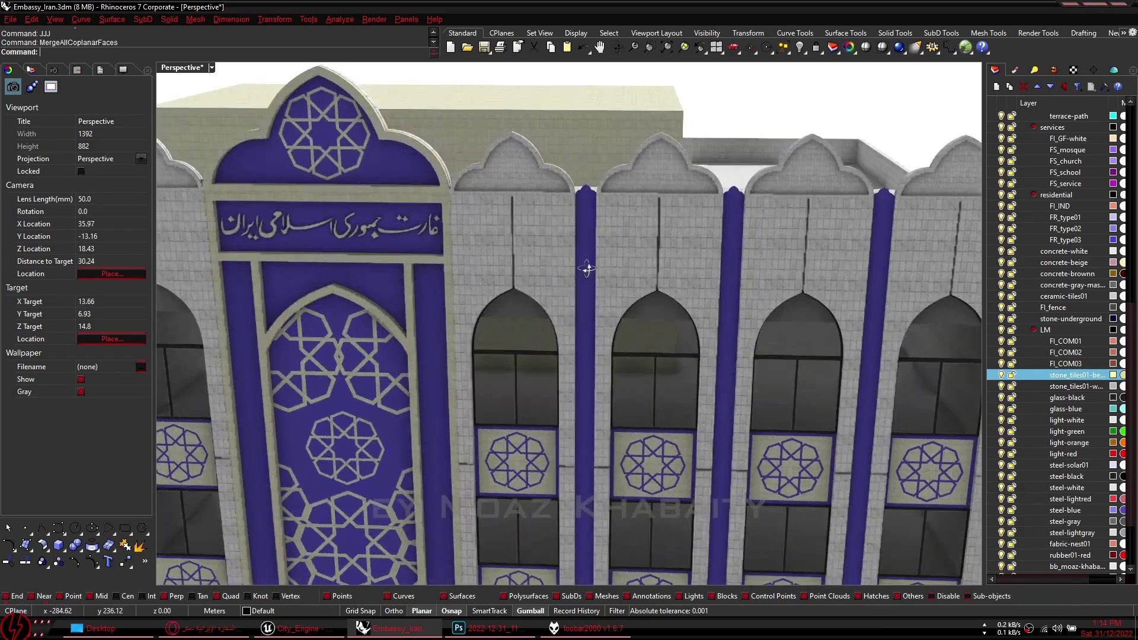
{"action": "scroll", "coordinate": [586, 268], "scroll_direction": "down", "scroll_amount": 5}
{"action": "right_click_drag", "start_coordinate": [587, 268], "coordinate": [534, 287]}
{"action": "scroll", "coordinate": [533, 286], "scroll_direction": "up", "scroll_amount": 5}
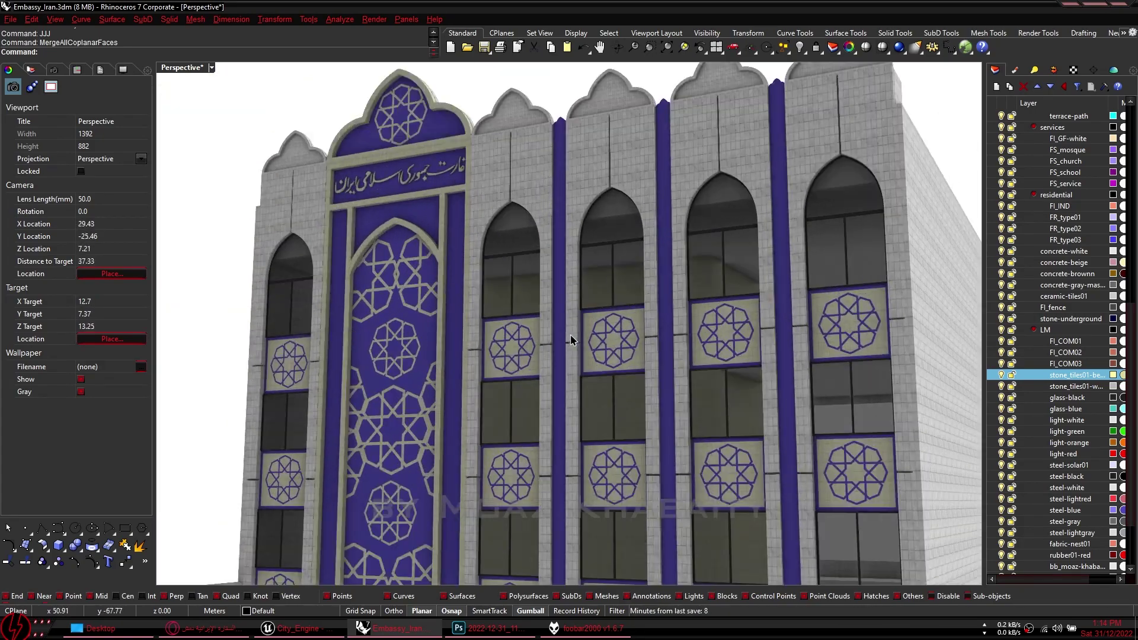
{"action": "scroll", "coordinate": [571, 340], "scroll_direction": "down", "scroll_amount": 5}
{"action": "mouse_move", "coordinate": [571, 339]}
{"action": "right_mouse_down"}
{"action": "mouse_move", "coordinate": [734, 311]}
{"action": "mouse_move", "coordinate": [719, 310]}
{"action": "right_mouse_up"}
{"action": "scroll", "coordinate": [735, 311], "scroll_direction": "up", "scroll_amount": 5}
{"action": "scroll", "coordinate": [735, 311], "scroll_direction": "down", "scroll_amount": 3}
{"action": "right_click_drag", "start_coordinate": [525, 424], "coordinate": [710, 364]}
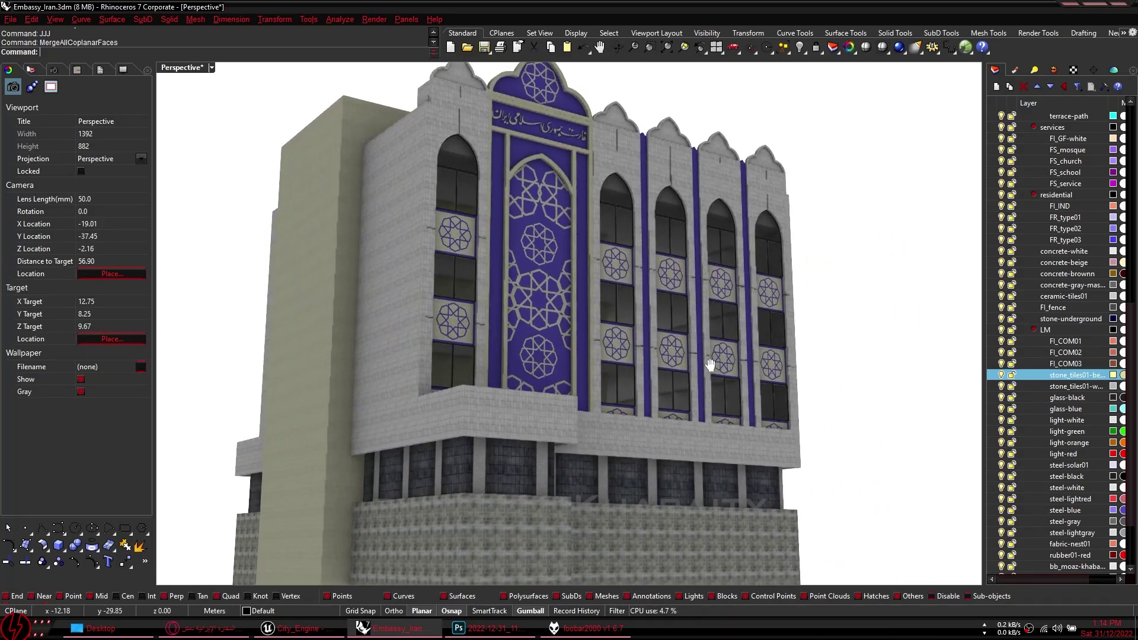